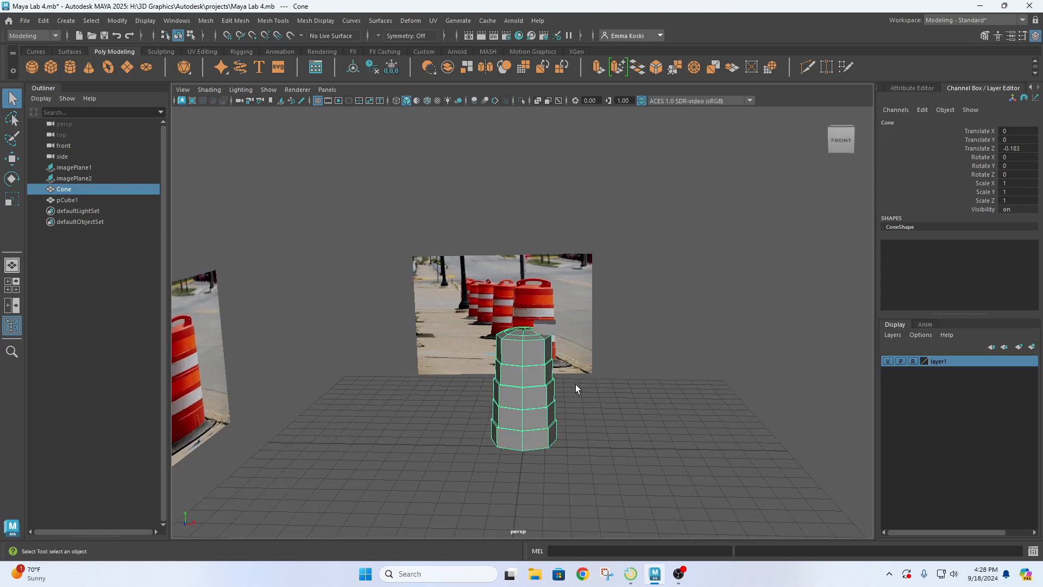
Scale the small cube to 0.611 in X and place it at X 0.863 over the handle's base in the front view
key("space")
key("space")
left_click(551, 330)
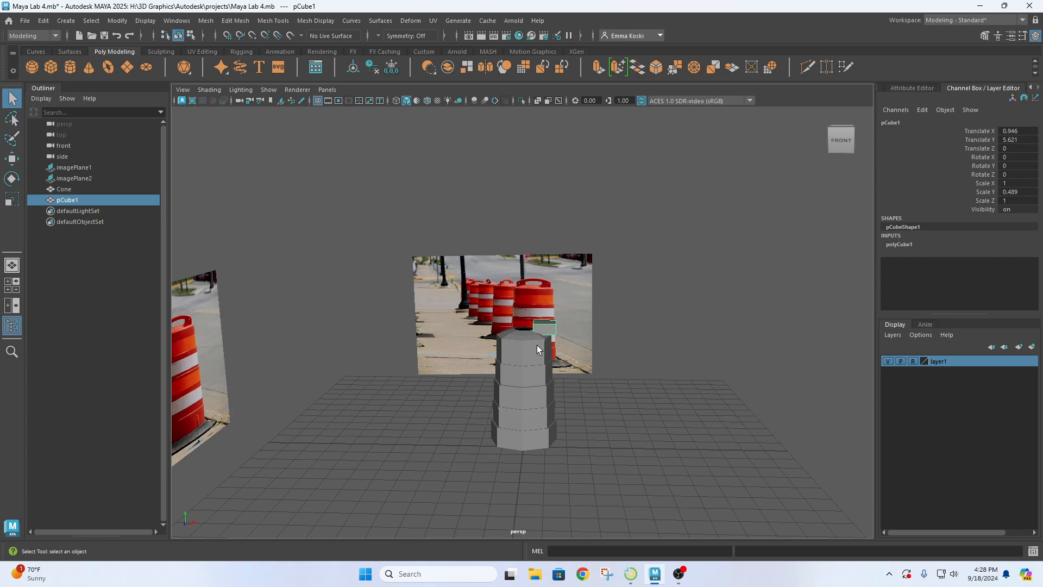
key("space")
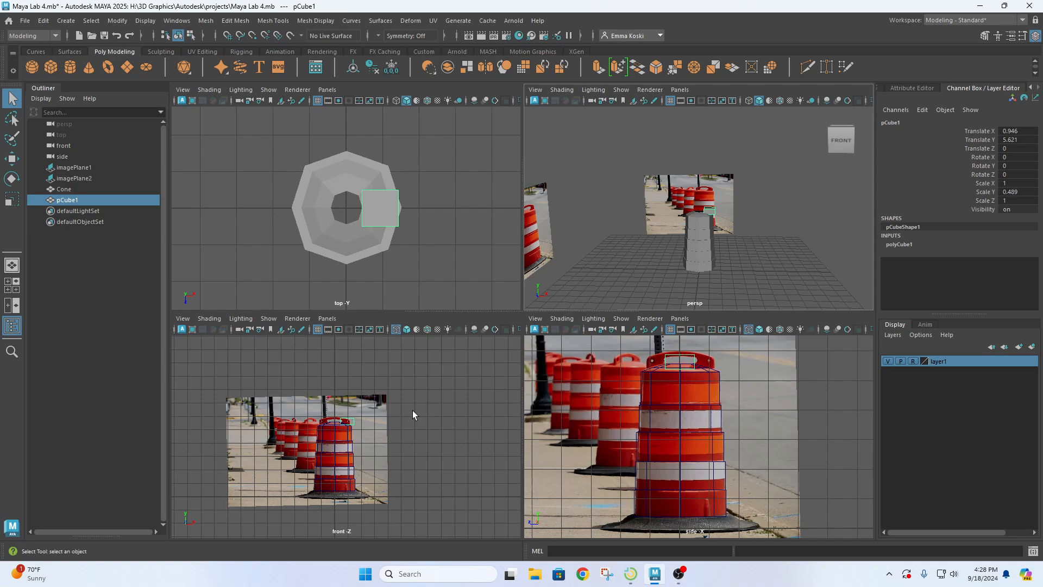
key("space")
scroll(535, 280, "up", 5)
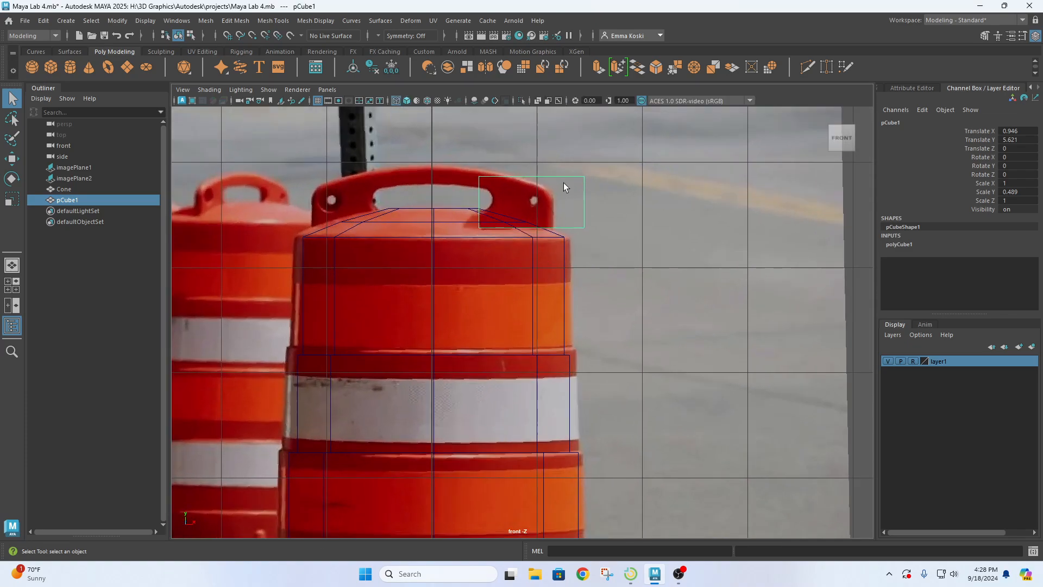
key("r")
mouse_move(577, 203)
left_mouse_down()
mouse_move(560, 204)
mouse_move(571, 207)
left_mouse_up()
key("w")
Delete the cube's top and bottom faces so it becomes an open sleeve
key("space")
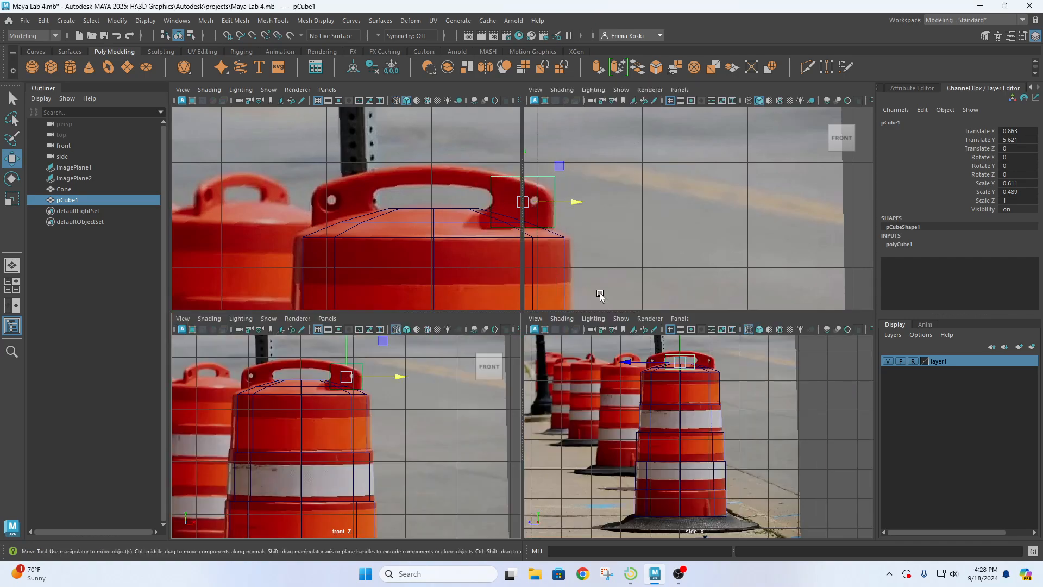
key("space")
scroll(547, 341, "up", 4)
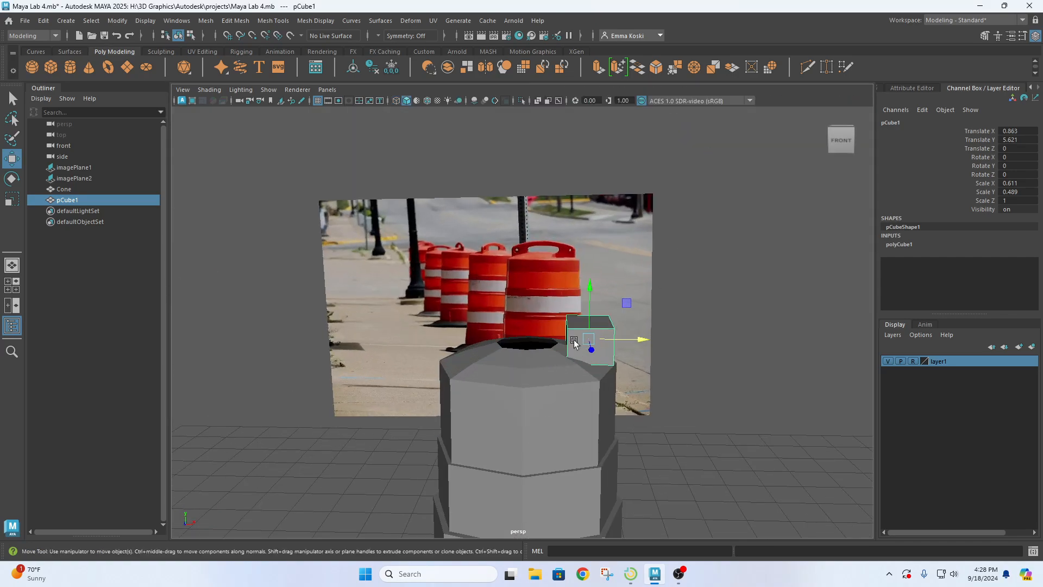
left_click_drag(661, 313, 598, 358, "alt")
right_click_drag(541, 384, 542, 286)
left_click(540, 405)
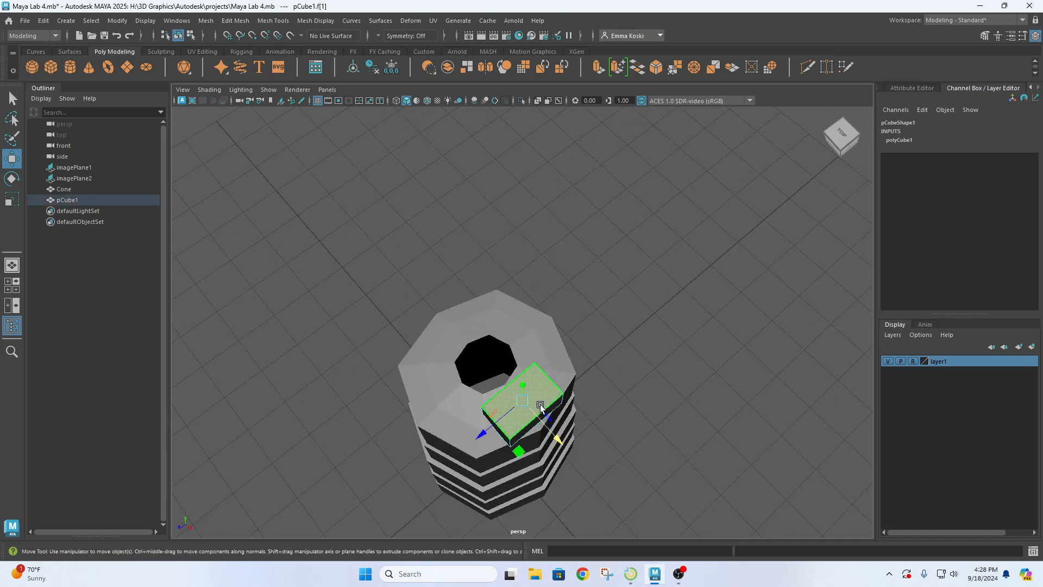
key("Delete")
left_click(544, 399)
key("Delete")
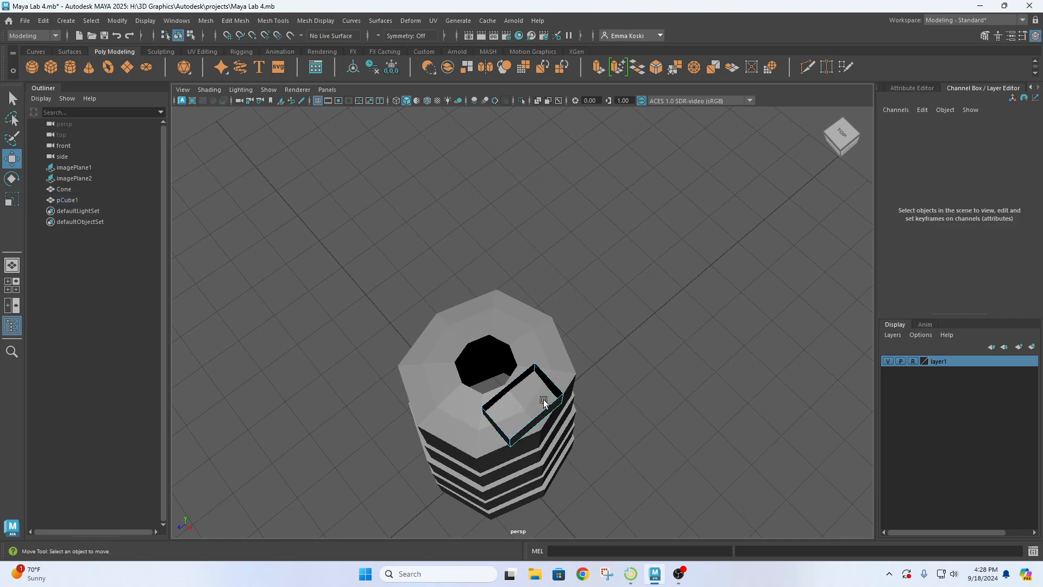
Return the cube to object selection and narrow its depth to a Z scale of 0.322 in the side view
right_click_drag(591, 250, 587, 251)
key("space")
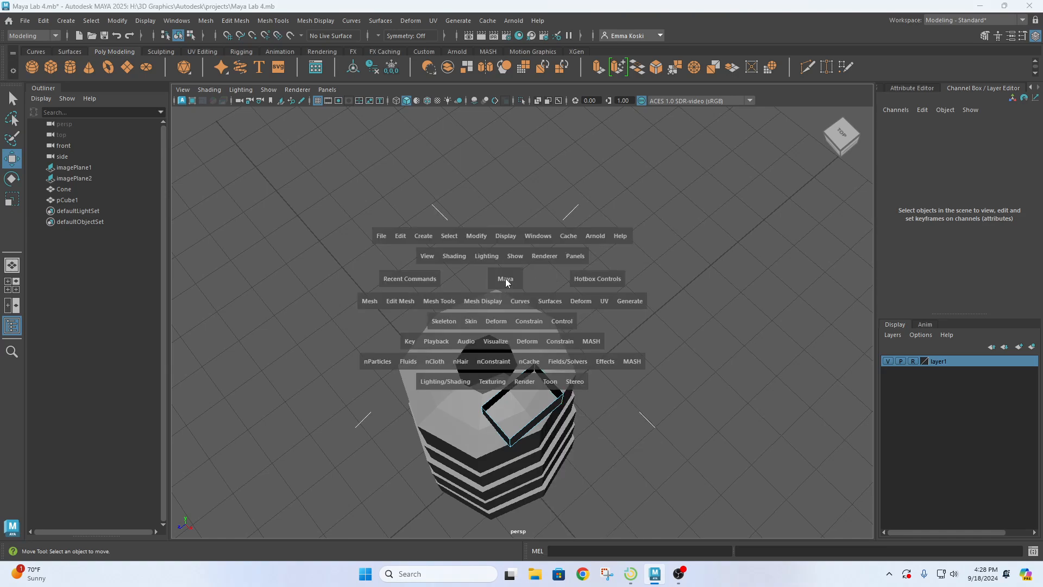
key("space")
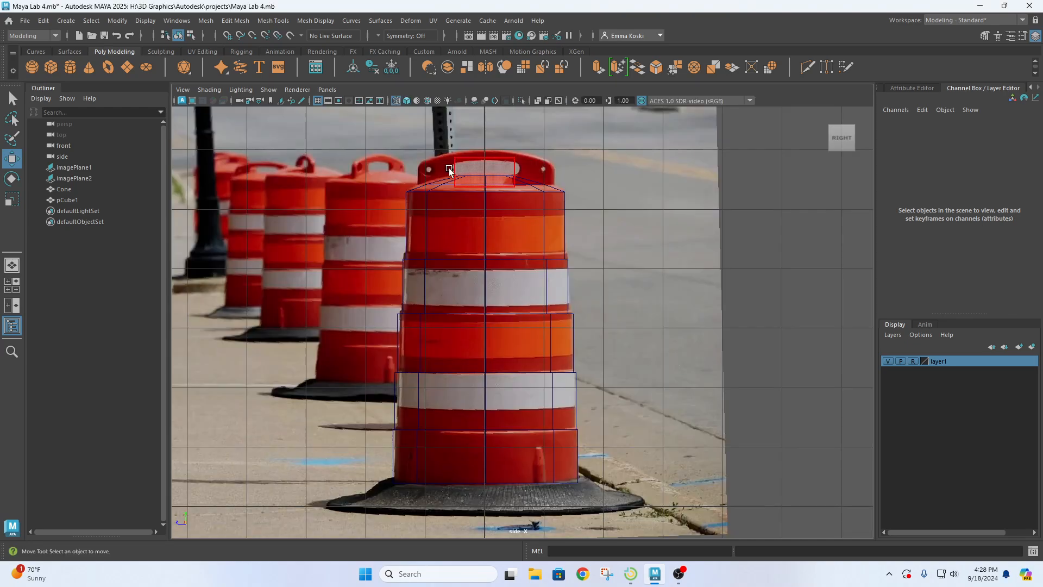
right_click_drag(491, 162, 532, 149)
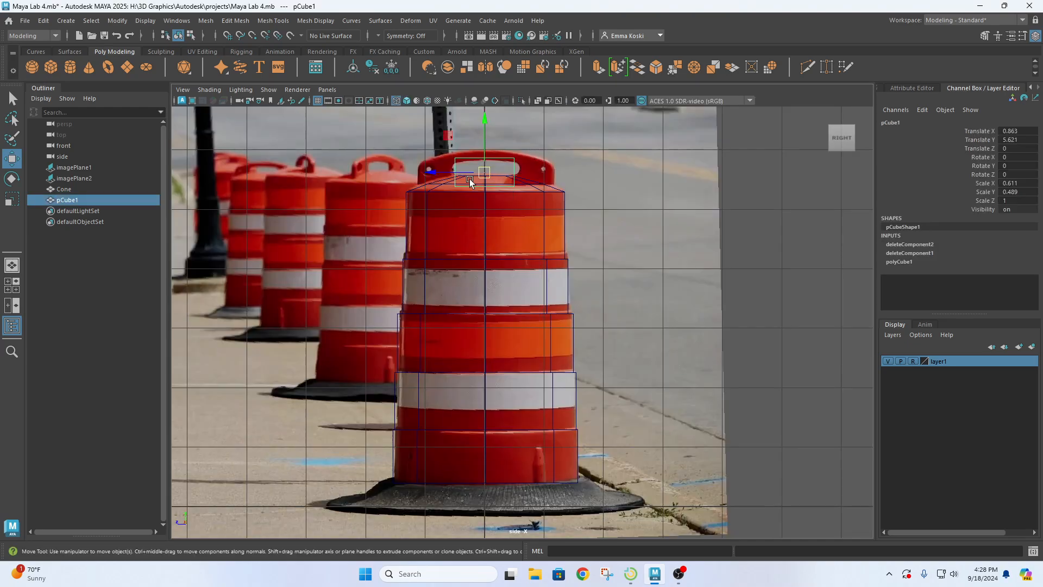
key("r")
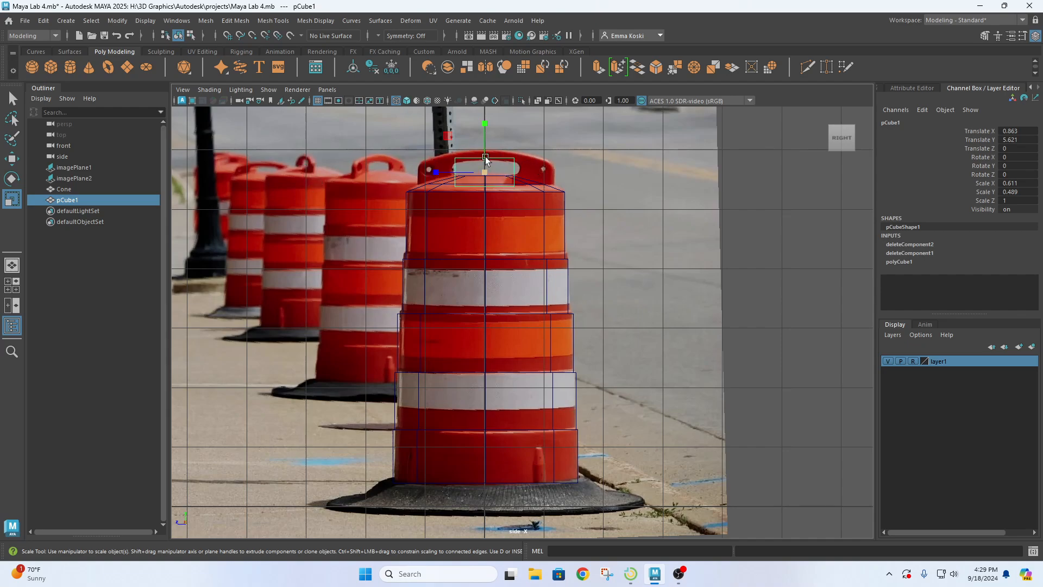
left_click_drag(436, 172, 467, 220)
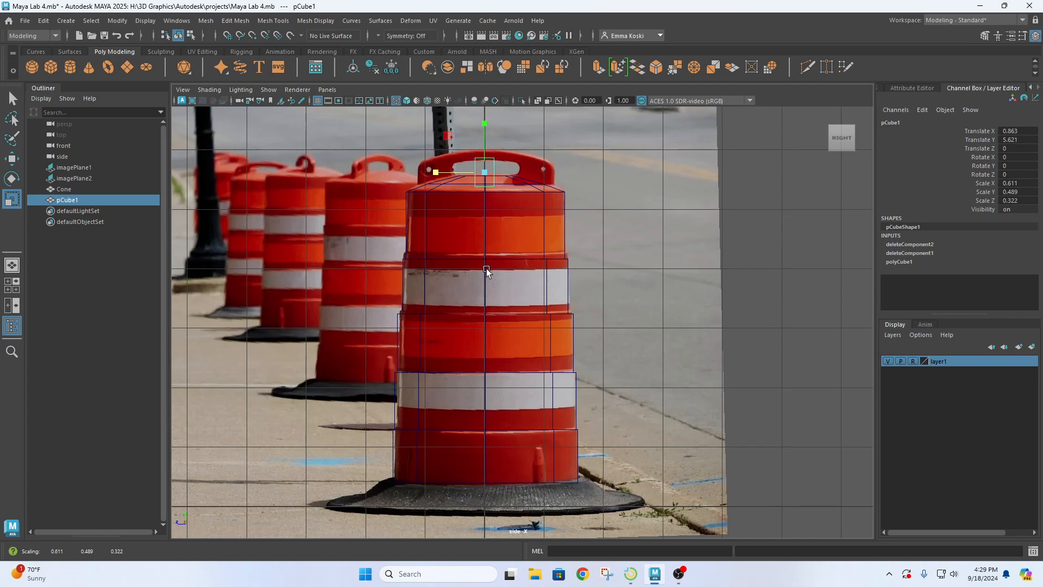
Select the full loop of border edges around the cube's open top in the perspective view
key("space")
key("space")
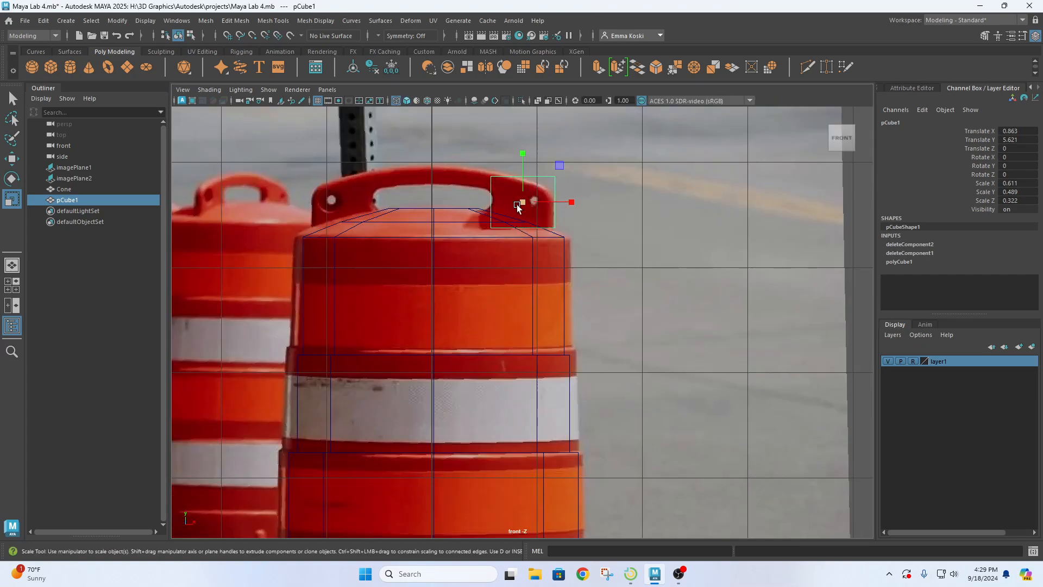
key("space")
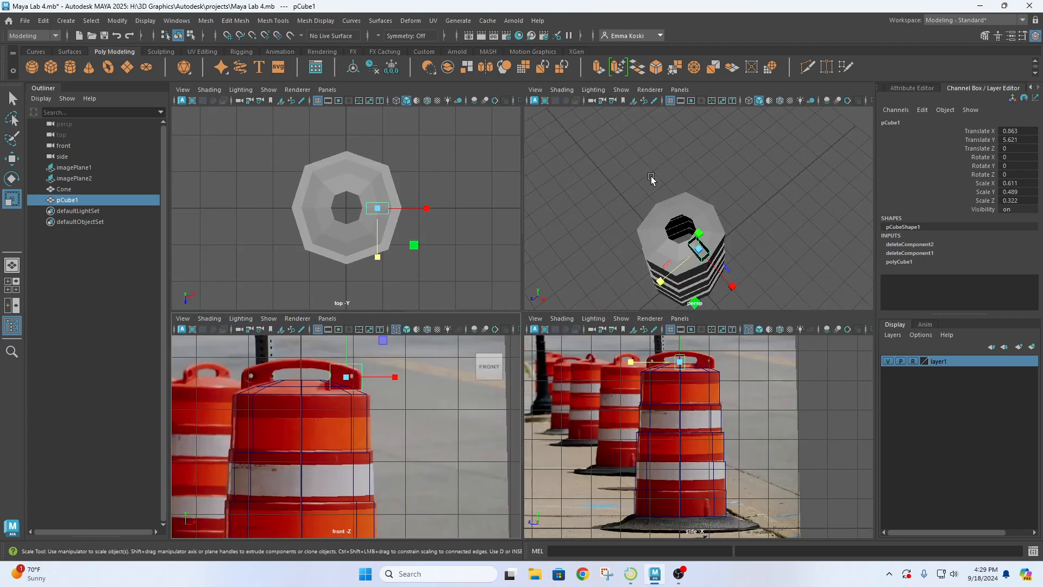
key("space")
left_click_drag(593, 418, 592, 315, "alt")
right_click_drag(572, 253, 573, 224)
key("q")
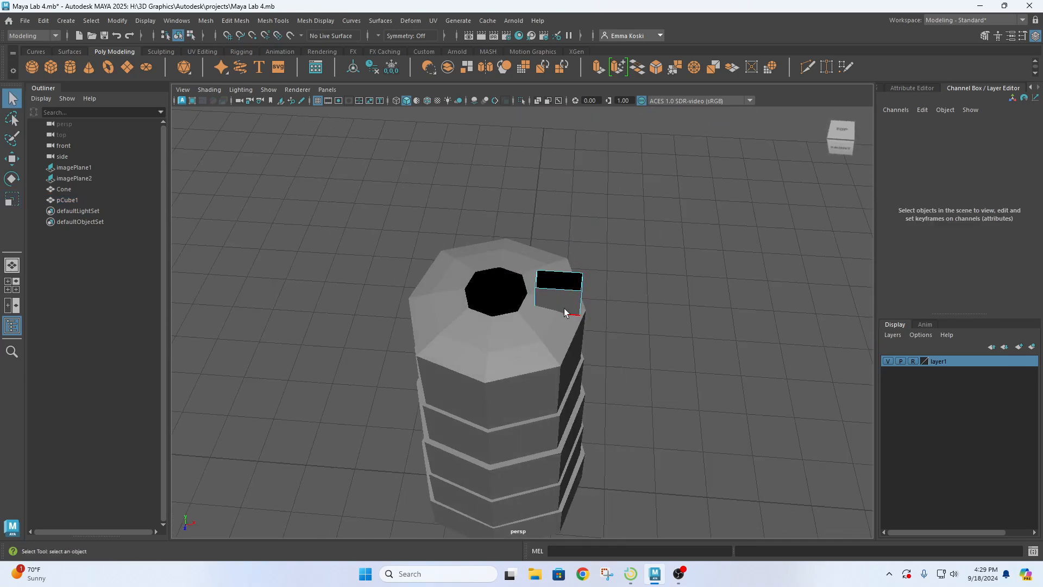
left_click(563, 291)
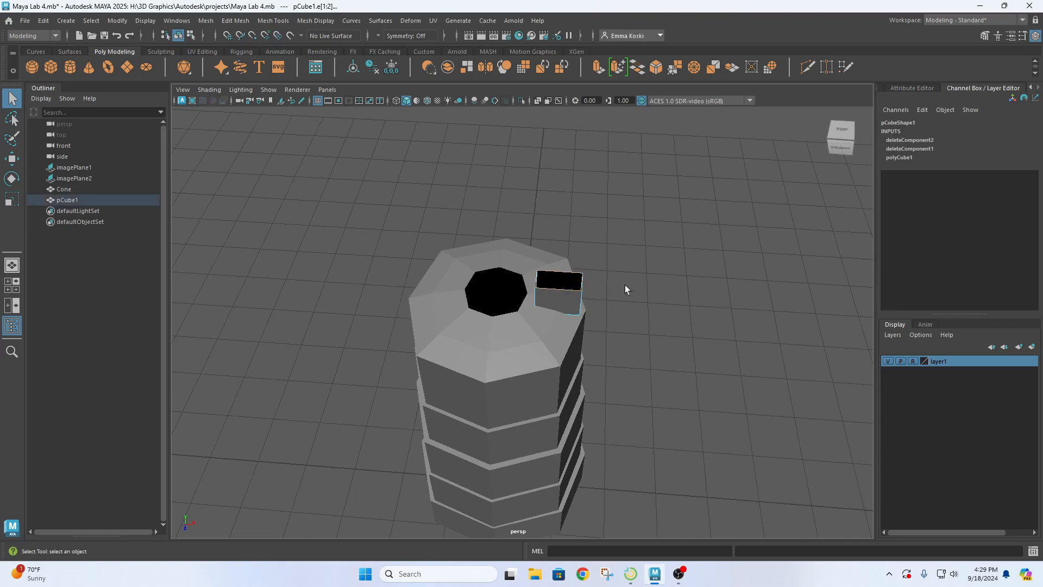
left_click_drag(592, 308, 524, 250, "alt")
right_click_drag(524, 251, 527, 226)
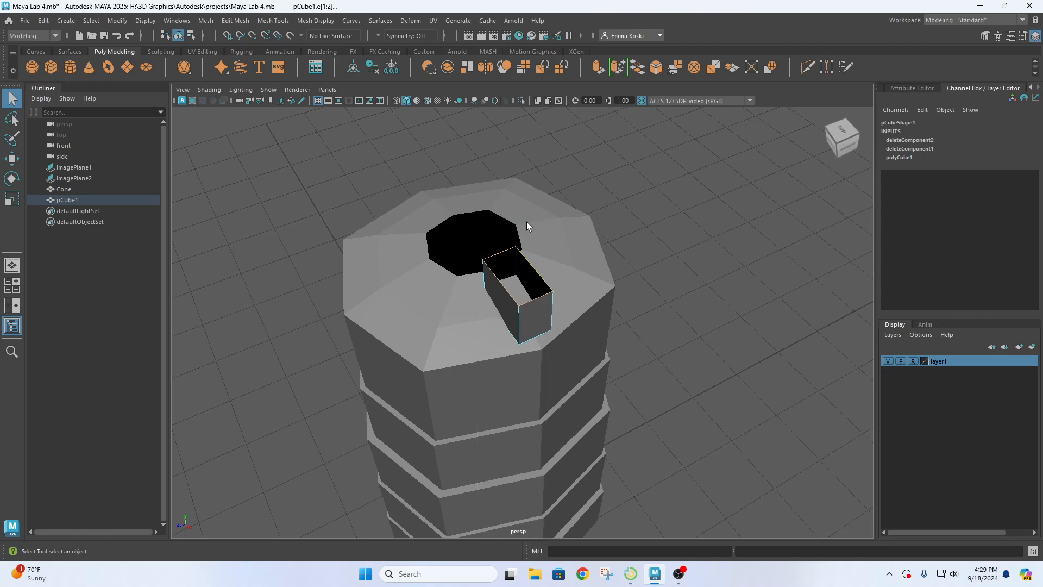
left_click(664, 233)
double_click(496, 254)
Lower the cube's top border edges in the front view to about 5.65 in Y, near the handle's bolt hole
key("space")
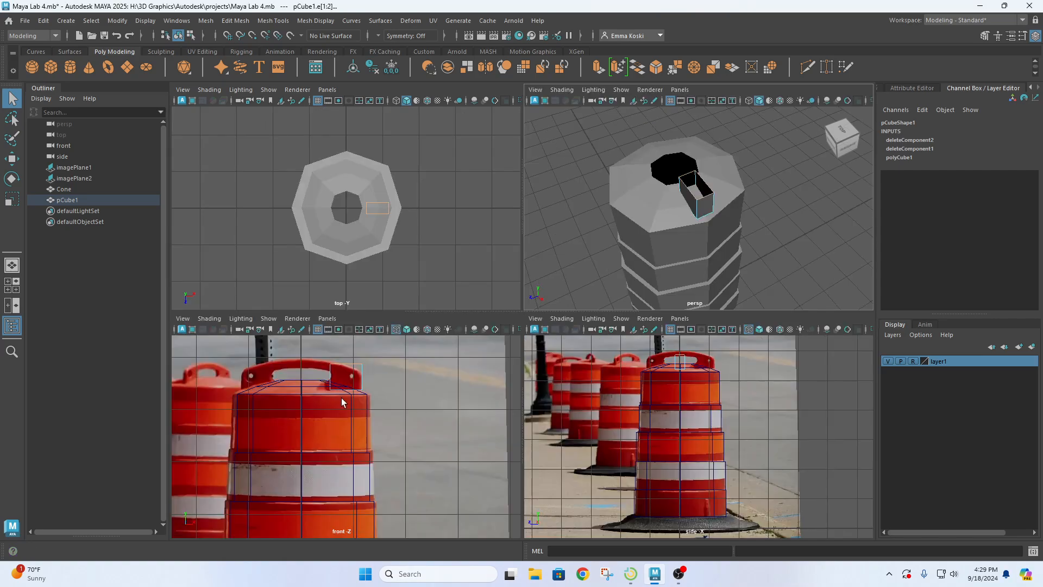
key("space")
key("r")
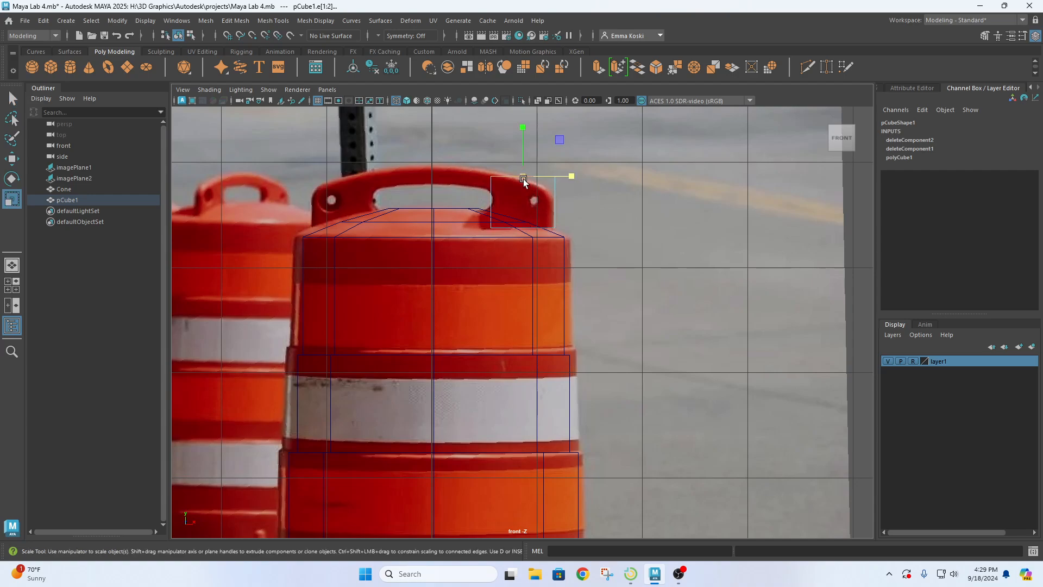
key("e")
key("w")
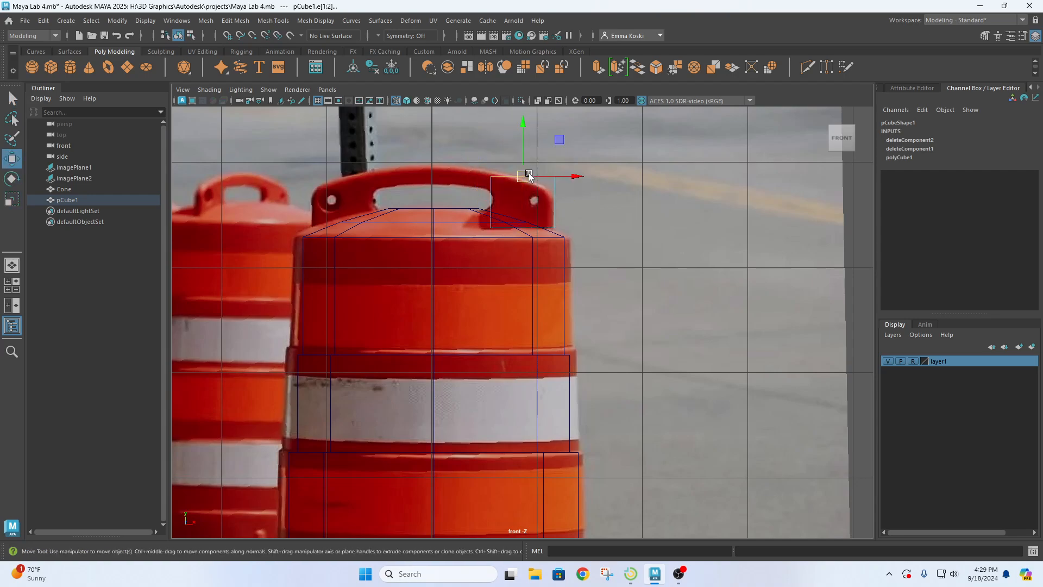
left_click_drag(521, 135, 521, 169)
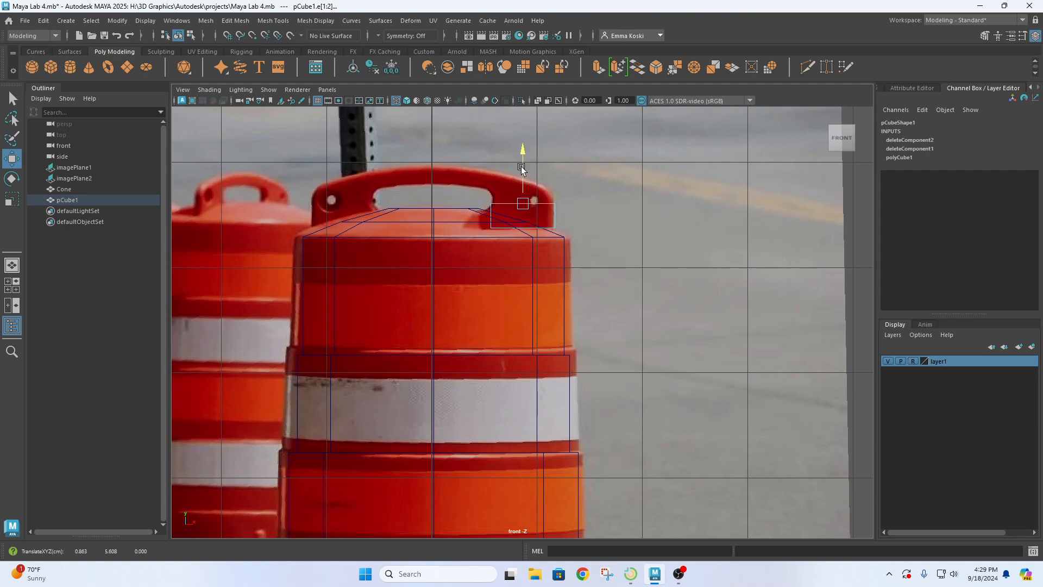
scroll(526, 169, "up", 2)
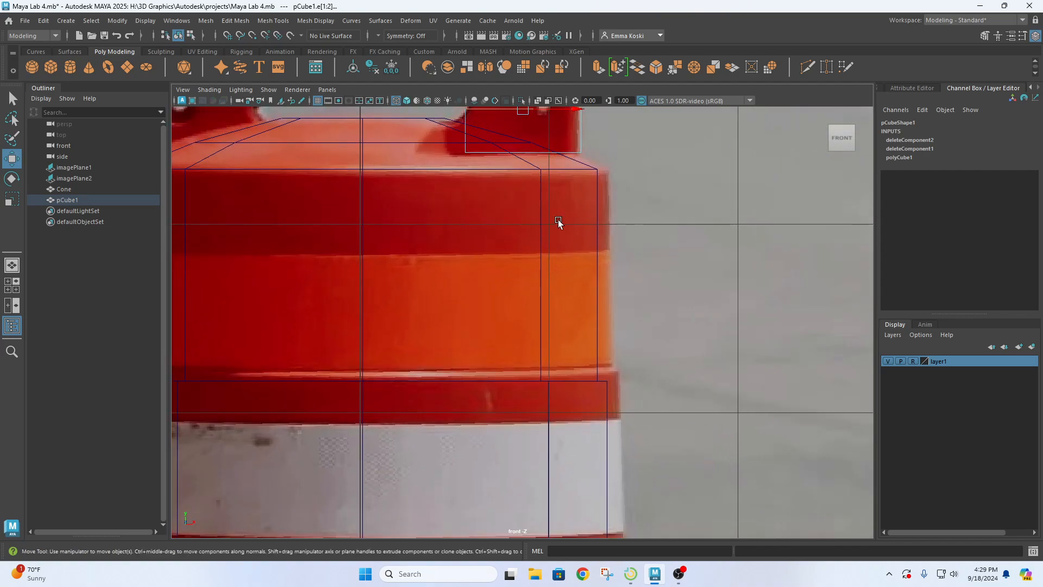
scroll(565, 239, "down", 3)
scroll(543, 237, "up", 3)
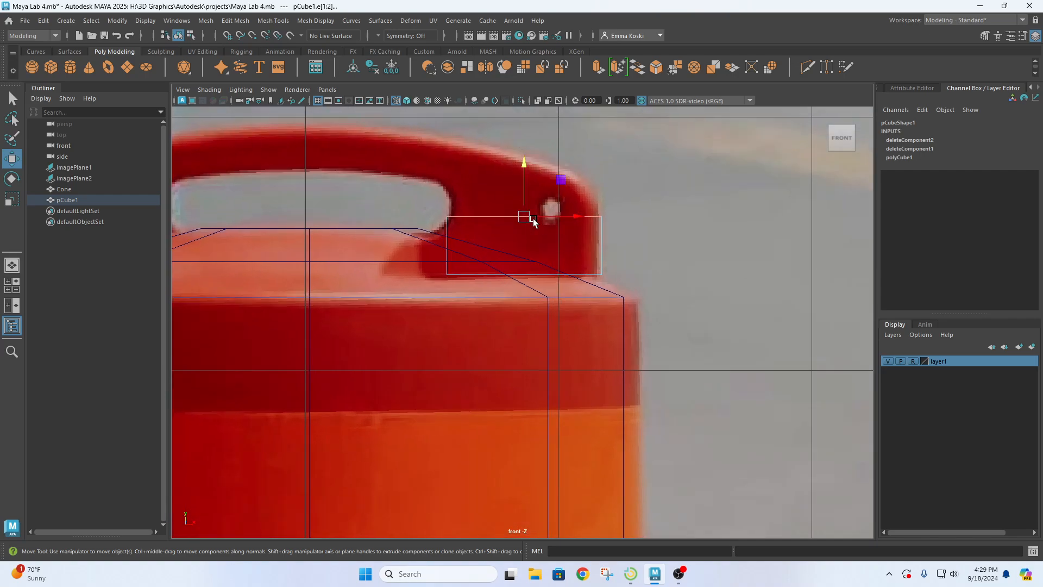
left_click_drag(524, 197, 524, 183)
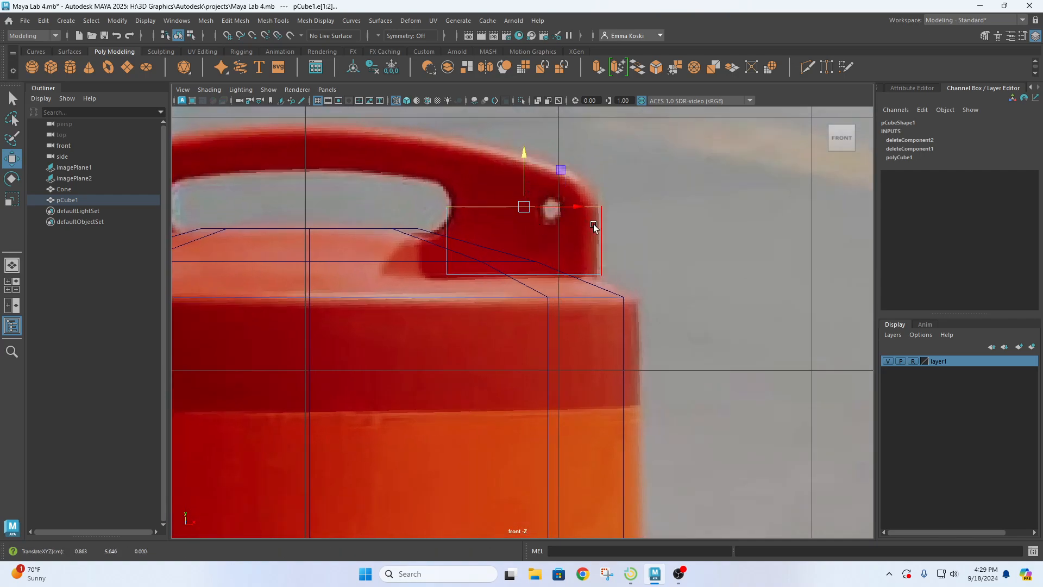
Narrow the top border edges slightly in X to follow the handle's taper, and lower them to about 5.64 in Y
key("r")
left_click_drag(578, 210, 572, 206)
key("w")
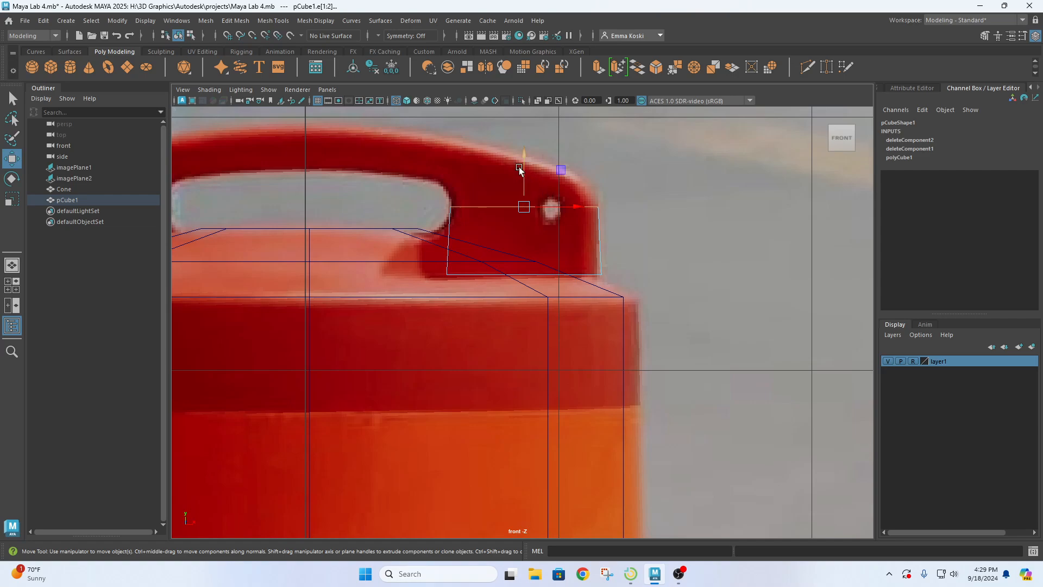
left_click_drag(525, 175, 525, 179)
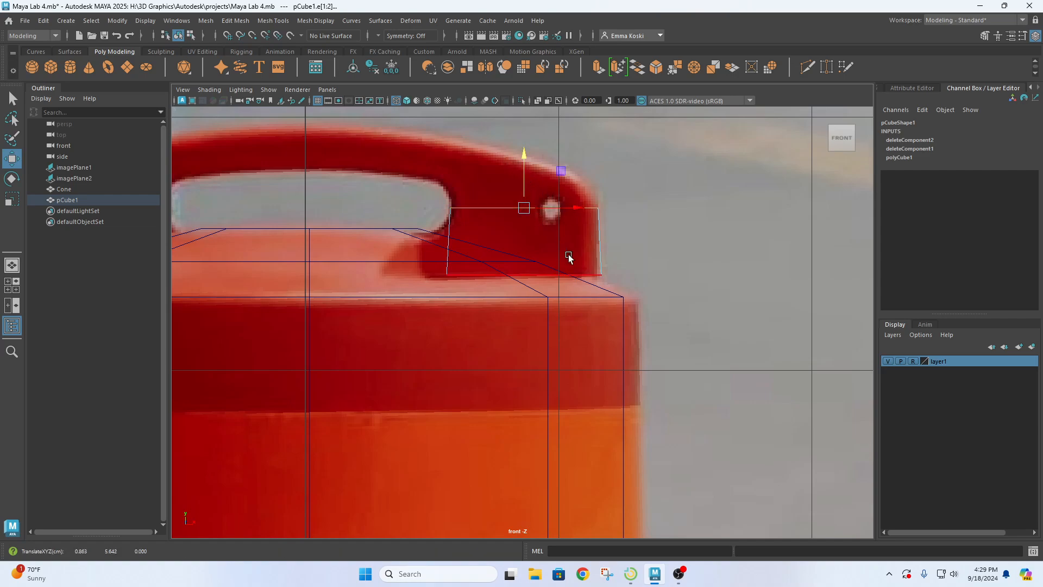
key("e")
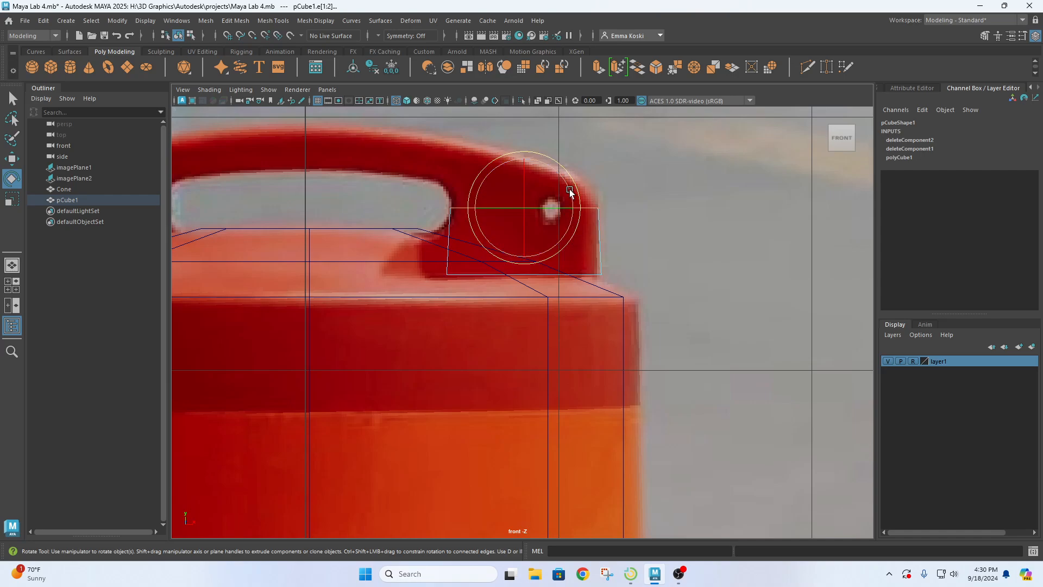
left_click_drag(570, 193, 568, 192)
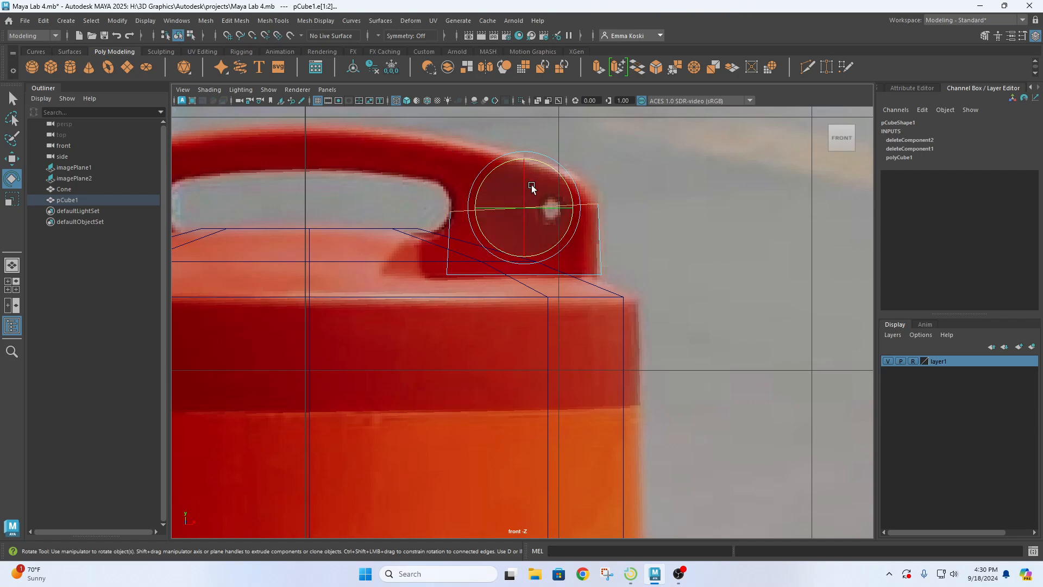
left_click_drag(556, 171, 557, 173)
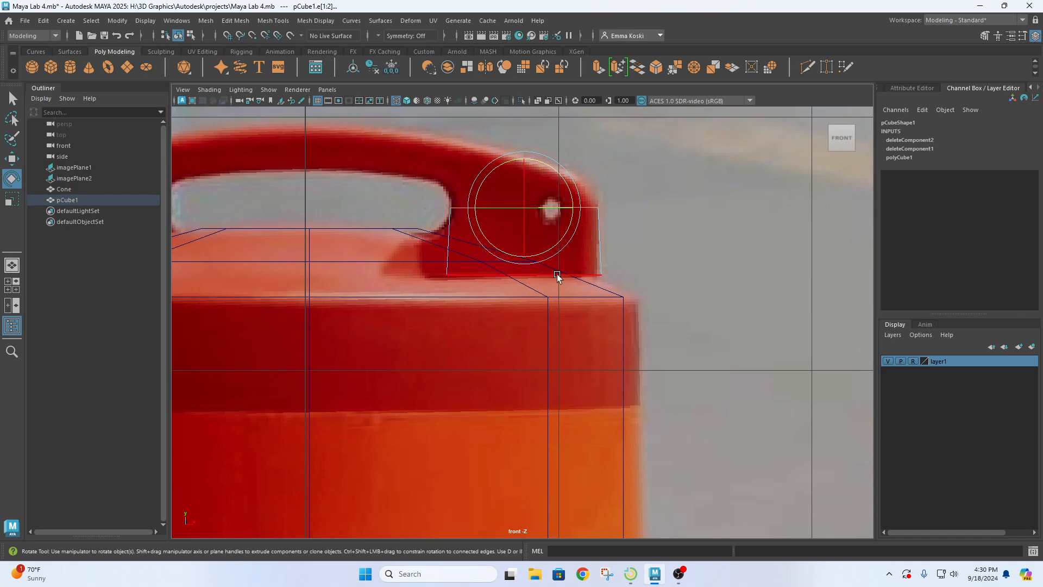
Check the handle block against the reference photo in the front view, in wireframe and in shaded display
key("space")
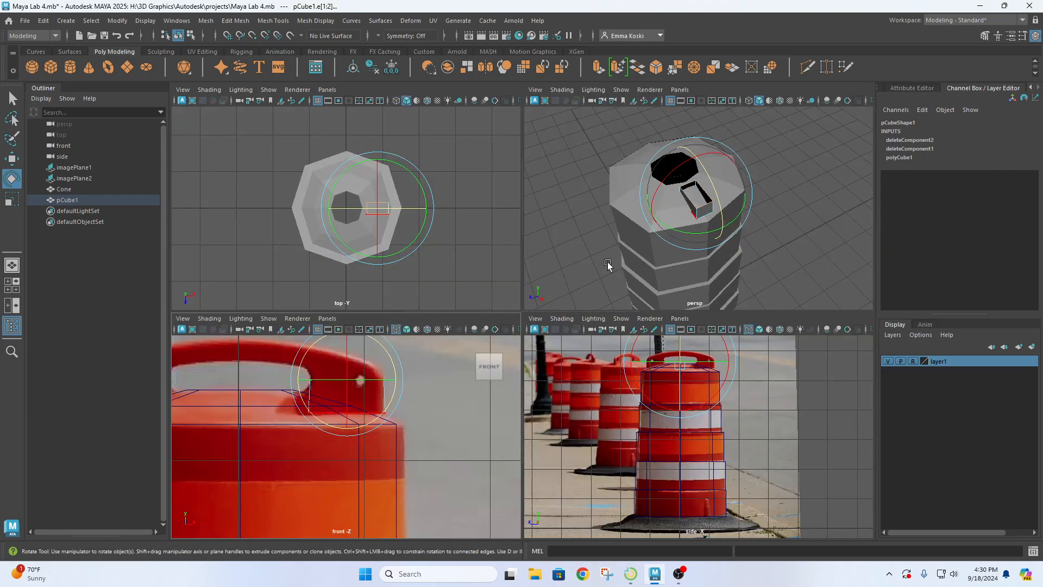
key("space")
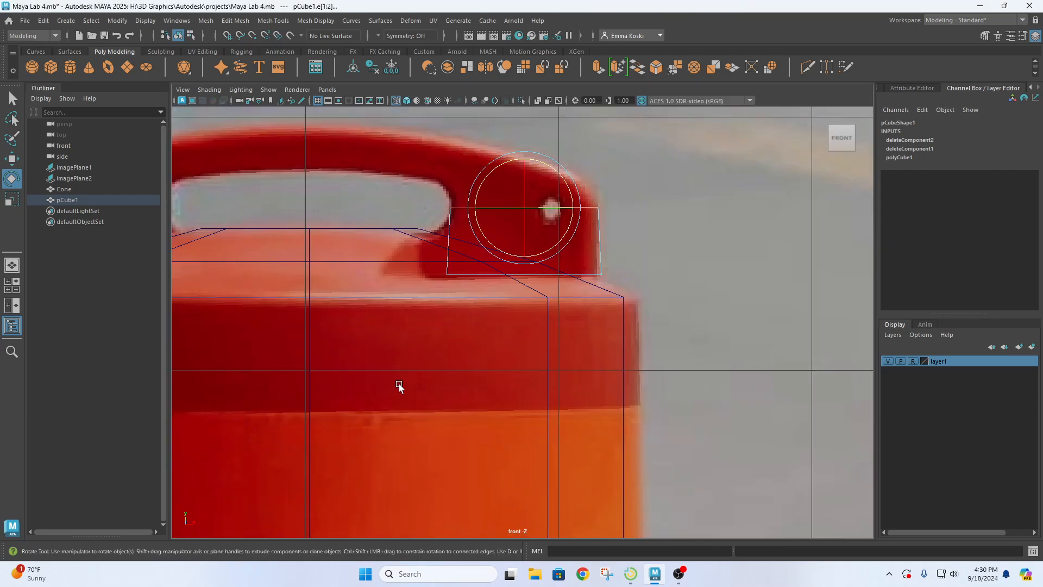
scroll(570, 302, "down", 10)
scroll(473, 468, "up", 2)
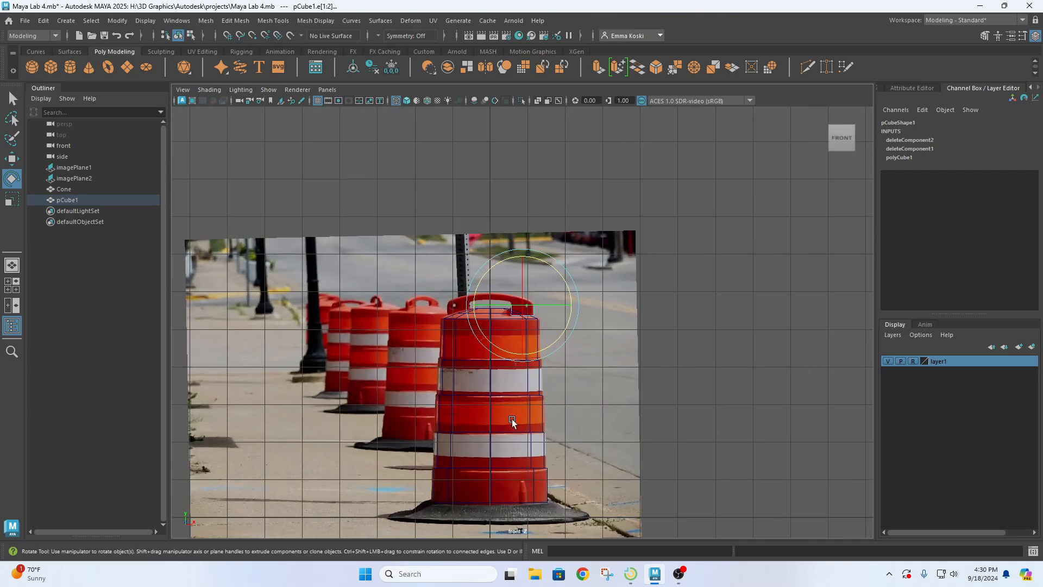
scroll(514, 380, "up", 5)
key("q")
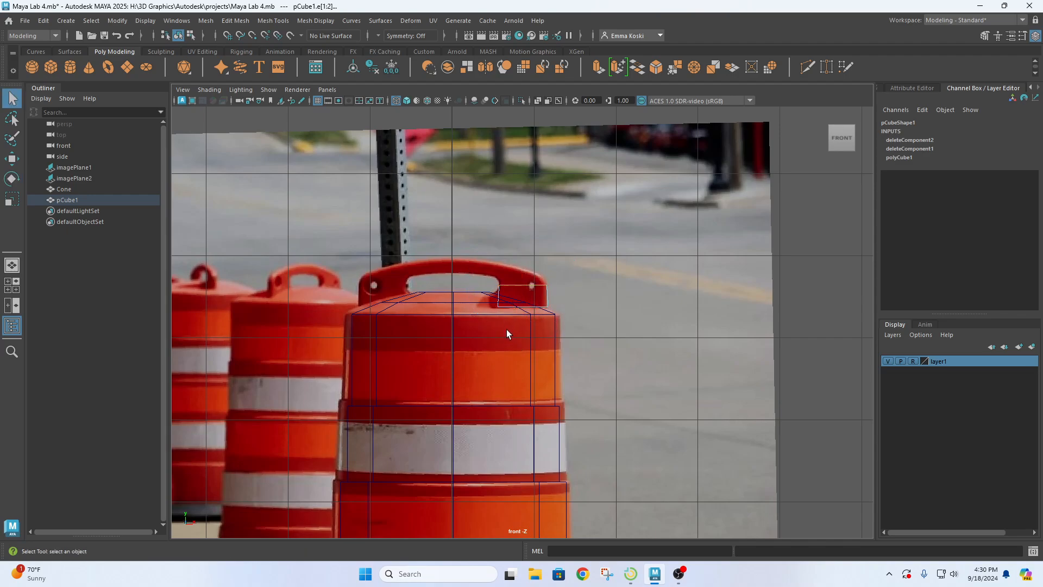
key("4")
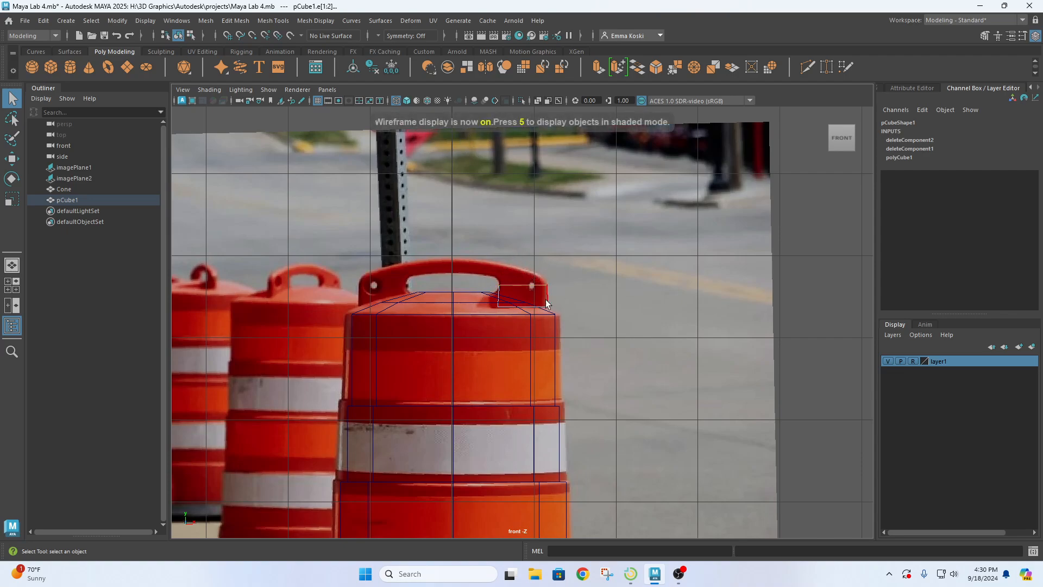
key("5")
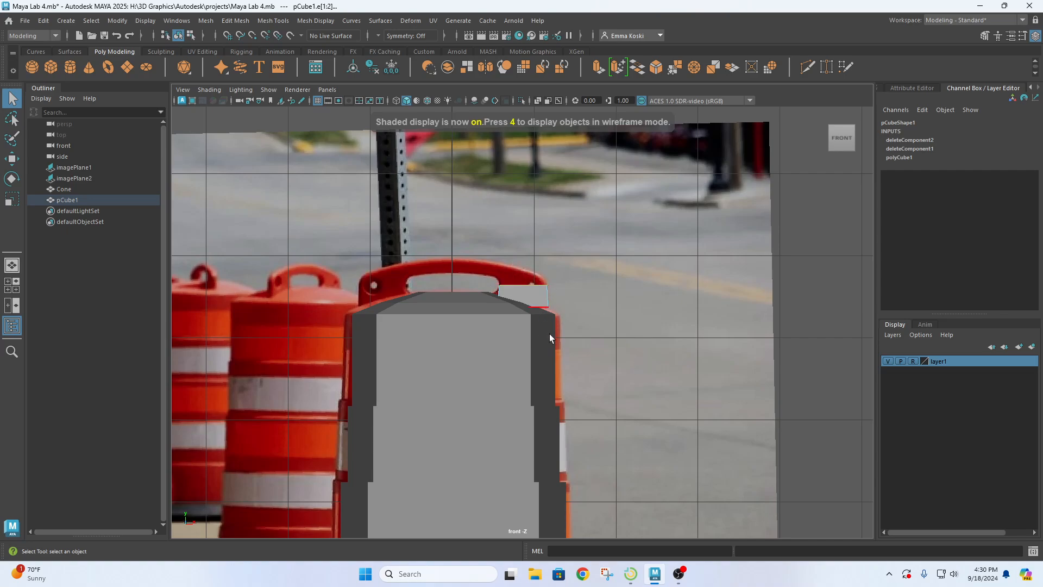
Select the border edges around the handle block's open bottom, checking the selection in wireframe in the perspective view
key("4")
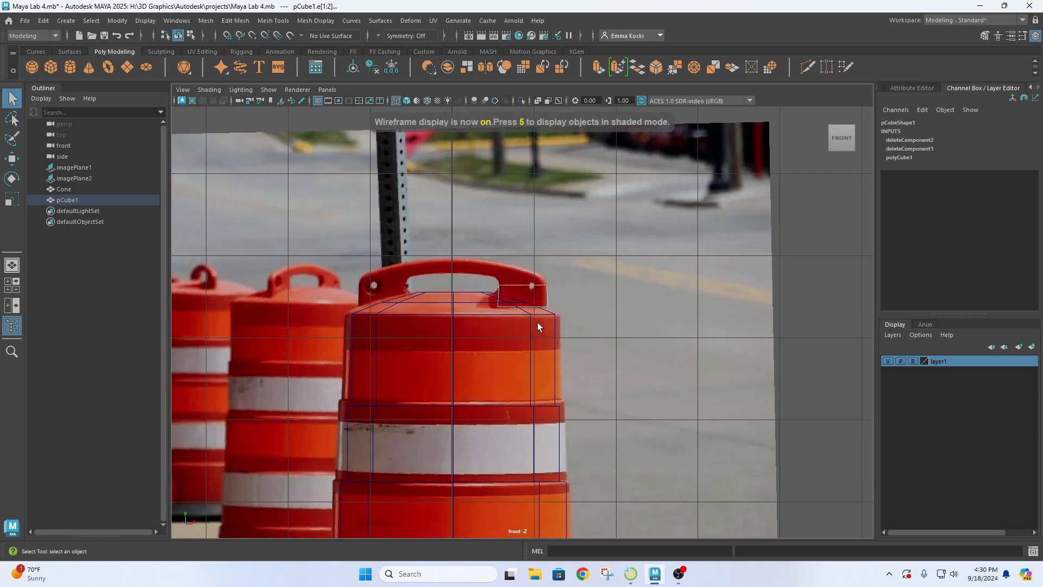
scroll(544, 288, "up", 5)
scroll(546, 291, "up", 1)
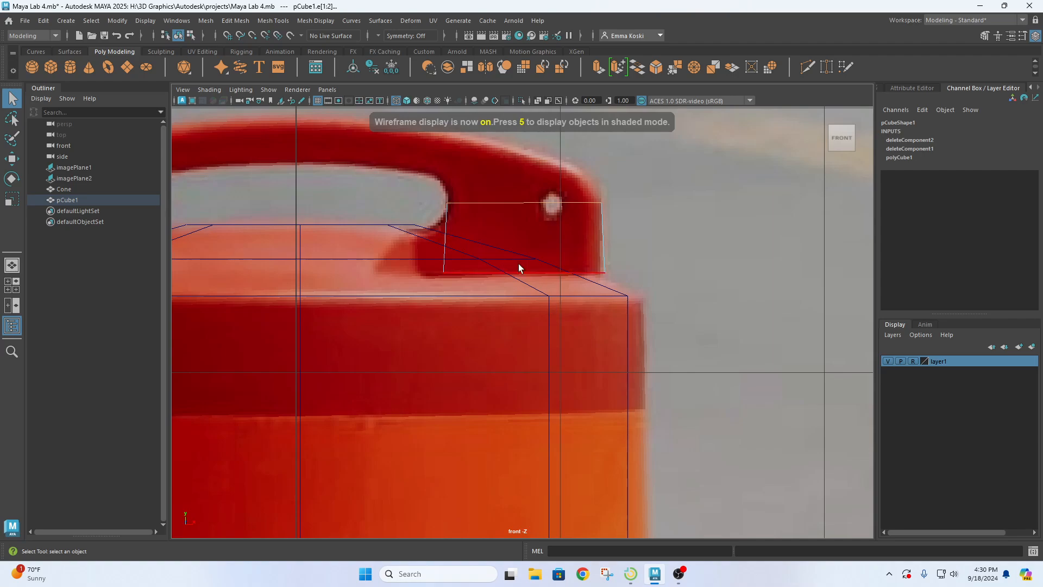
left_click(593, 276)
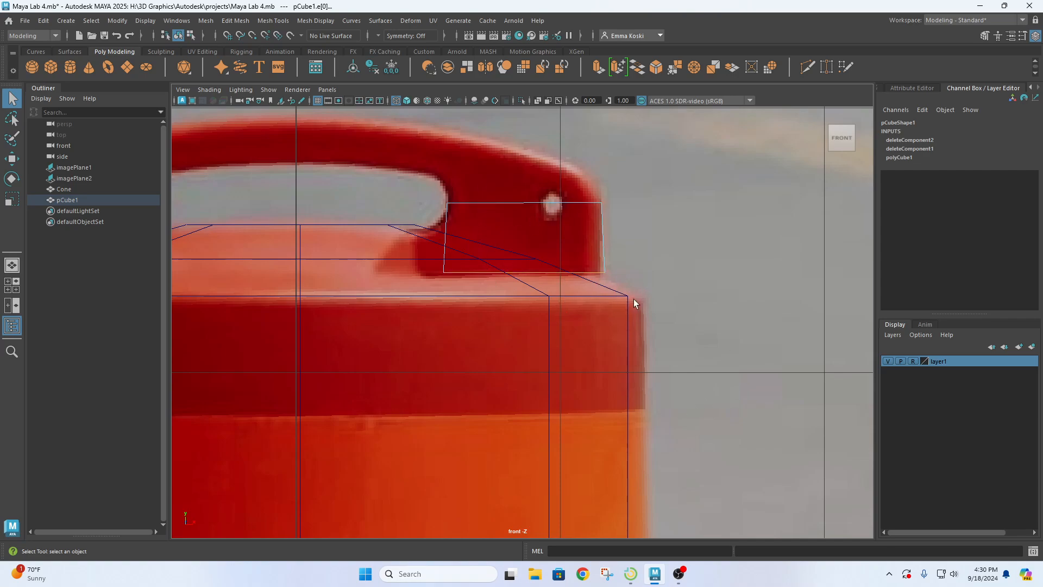
key("space")
key("space")
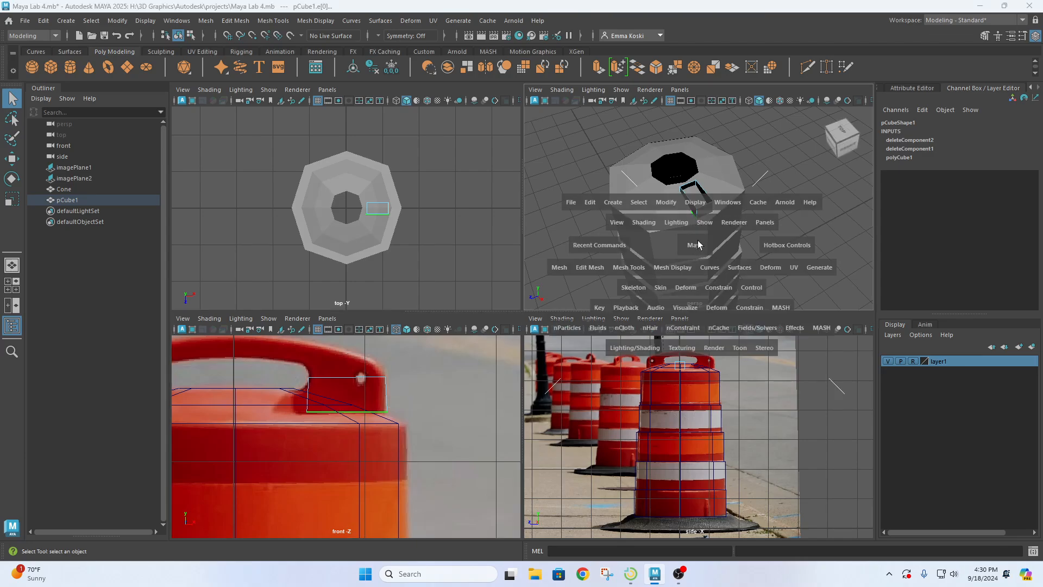
key("4")
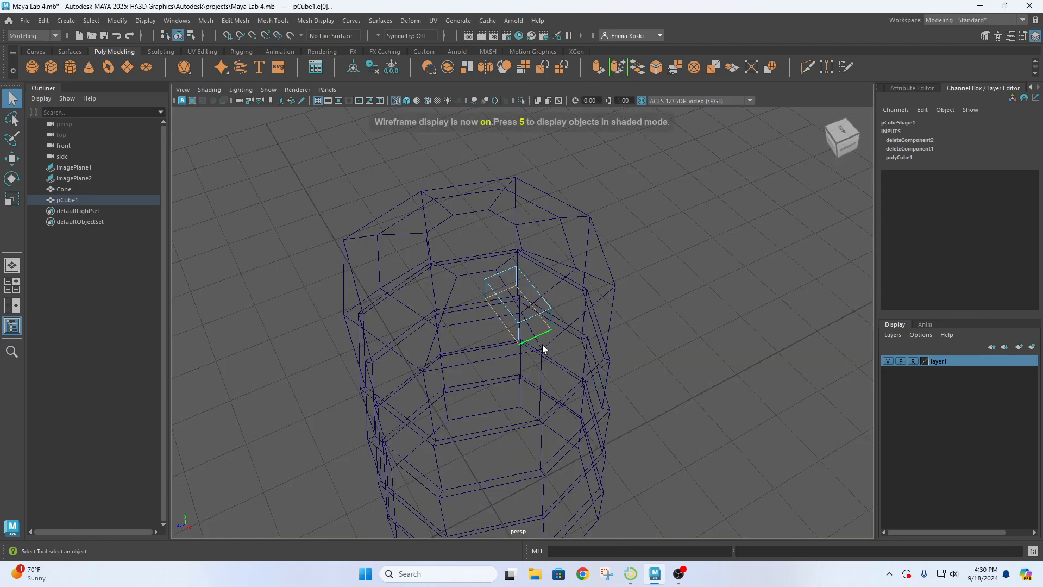
left_click_drag(715, 340, 624, 278, "alt")
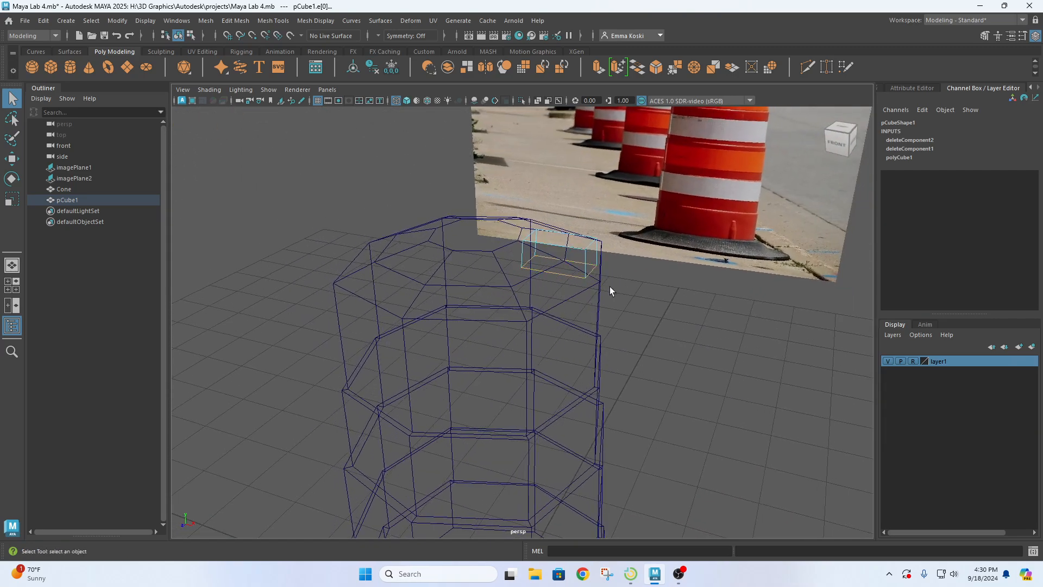
key("space")
key("space")
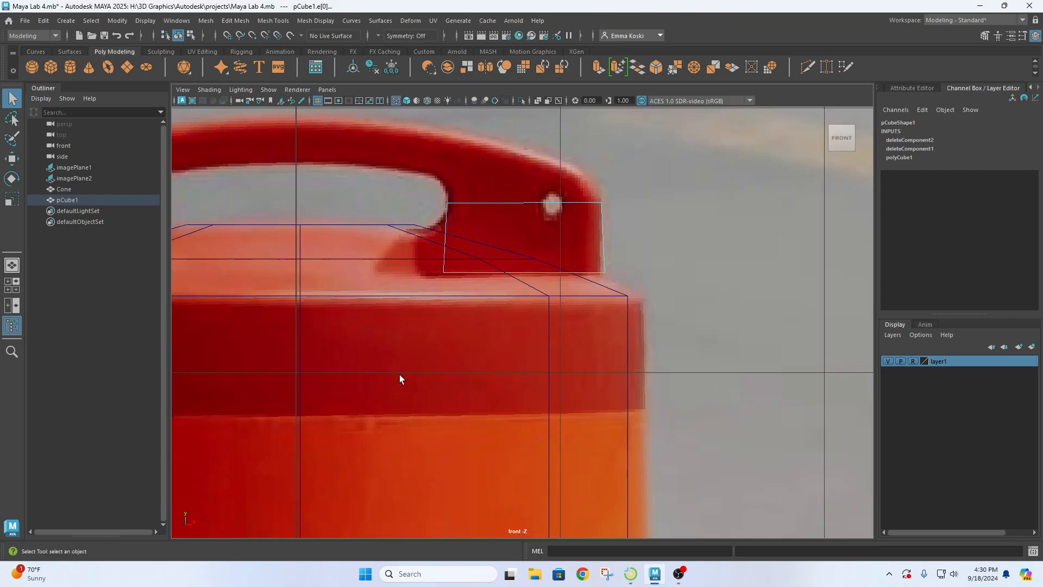
Raise the bottom border edges, rotate them to follow the slope of the barrel's lid, and widen them by about 1.09 in X
key("w")
left_click_drag(523, 246, 565, 245)
key("e")
key("w")
key("r")
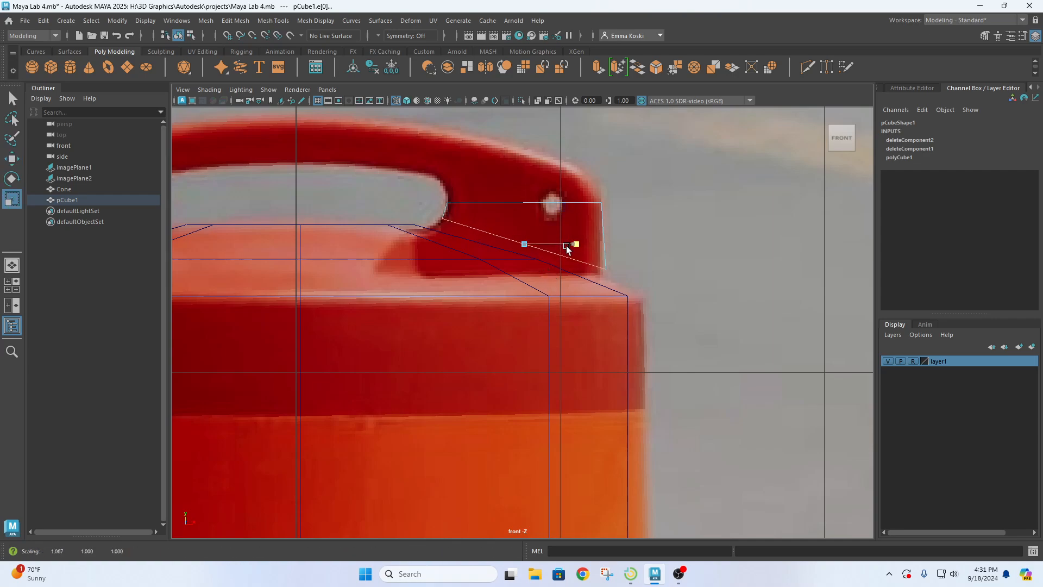
Lower the tilted bottom edges slightly towards the lid's slope and fine-tune their width and X position against the photo
key("w")
left_click_drag(524, 215, 557, 250)
key("r")
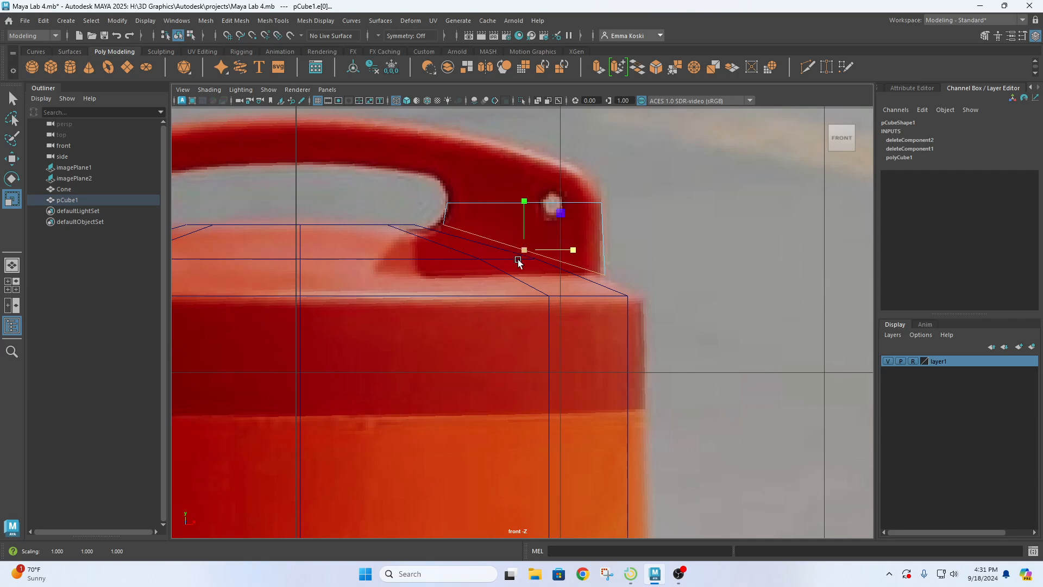
key("space")
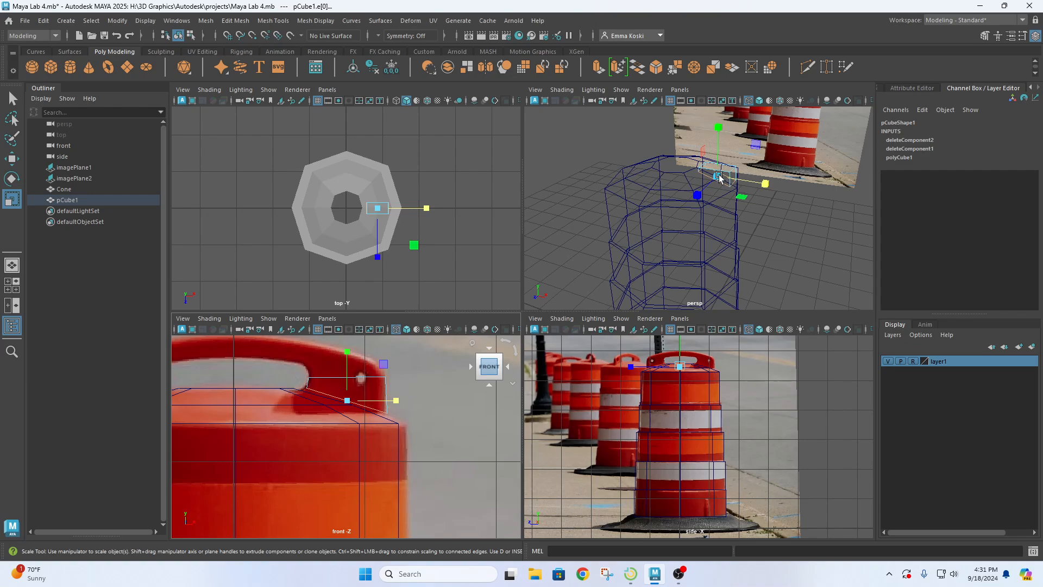
key("space")
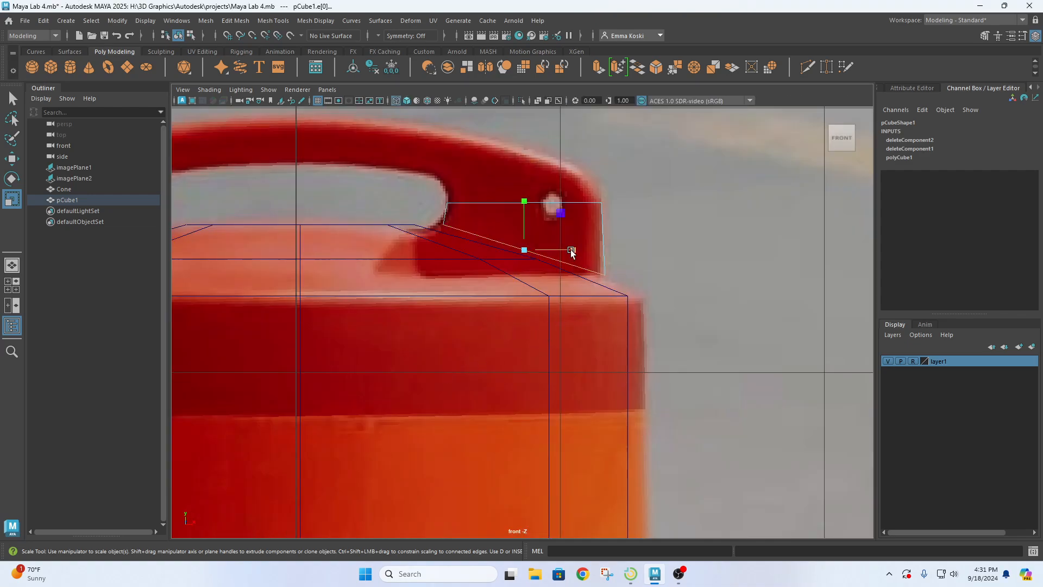
left_click_drag(571, 251, 569, 250)
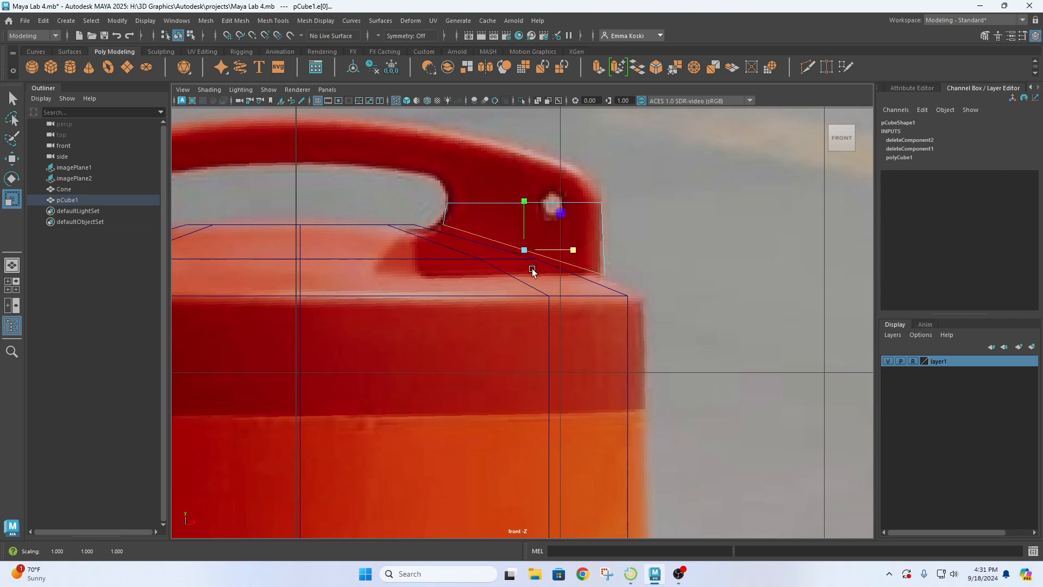
key("w")
left_click_drag(561, 251, 557, 249)
left_click_drag(520, 233, 518, 234)
Raise the tilted bottom edges to about 5.49 in Y, keeping them just above the barrel's lid
scroll(518, 234, "up", 3)
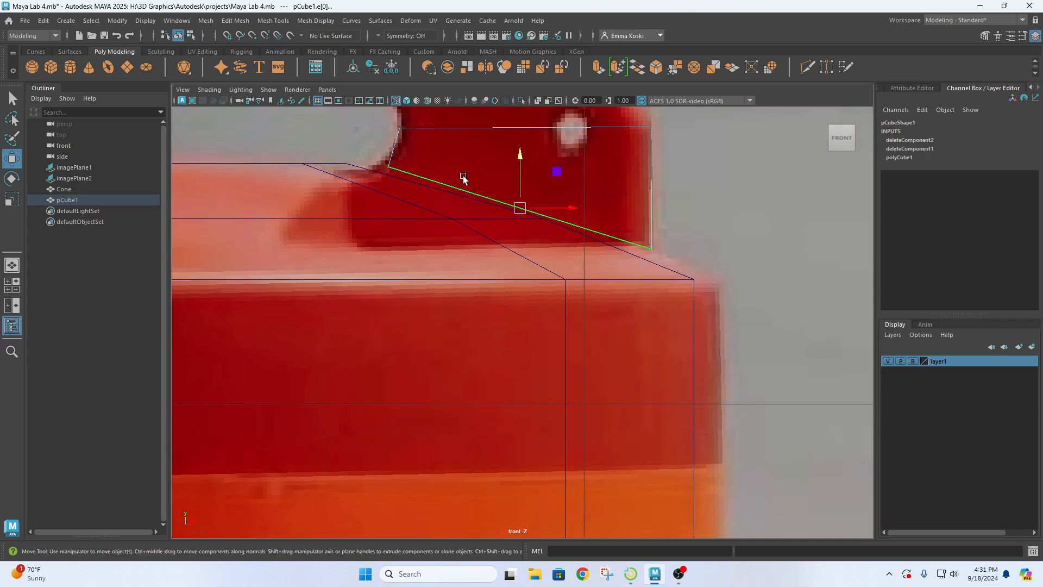
middle_click_drag(572, 307, 551, 494, "alt")
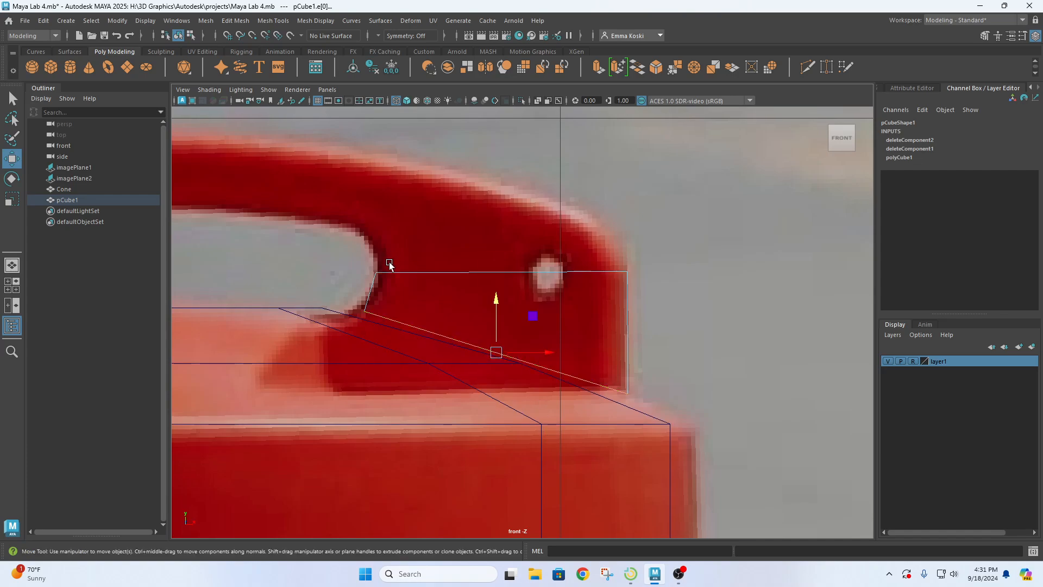
left_click_drag(510, 324, 501, 300)
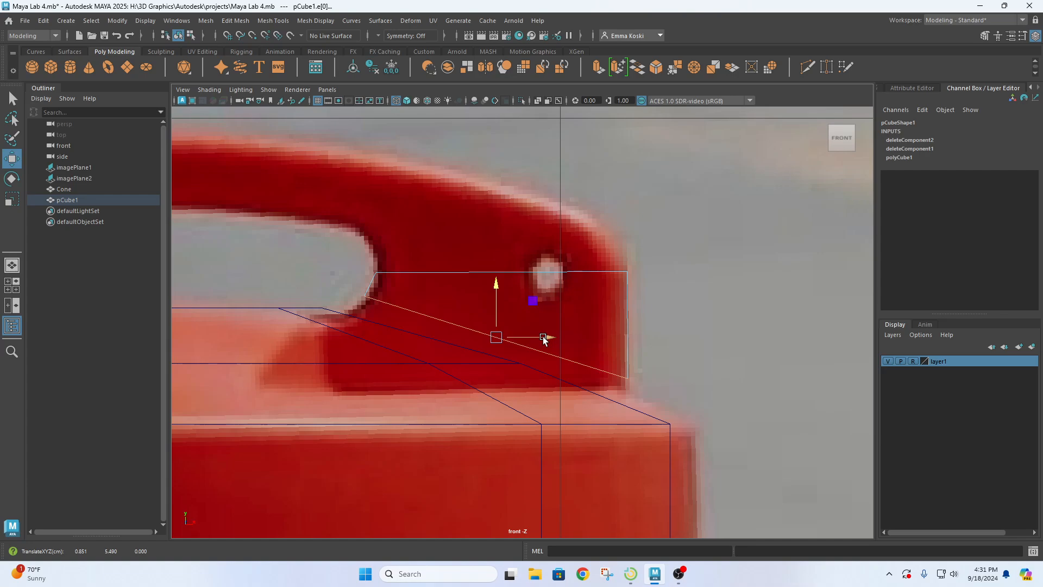
Narrow the tilted bottom edges in X to follow the handle opening's curve, and shift them to about 0.86 in X
scroll(451, 361, "up", 3)
scroll(356, 258, "down", 10)
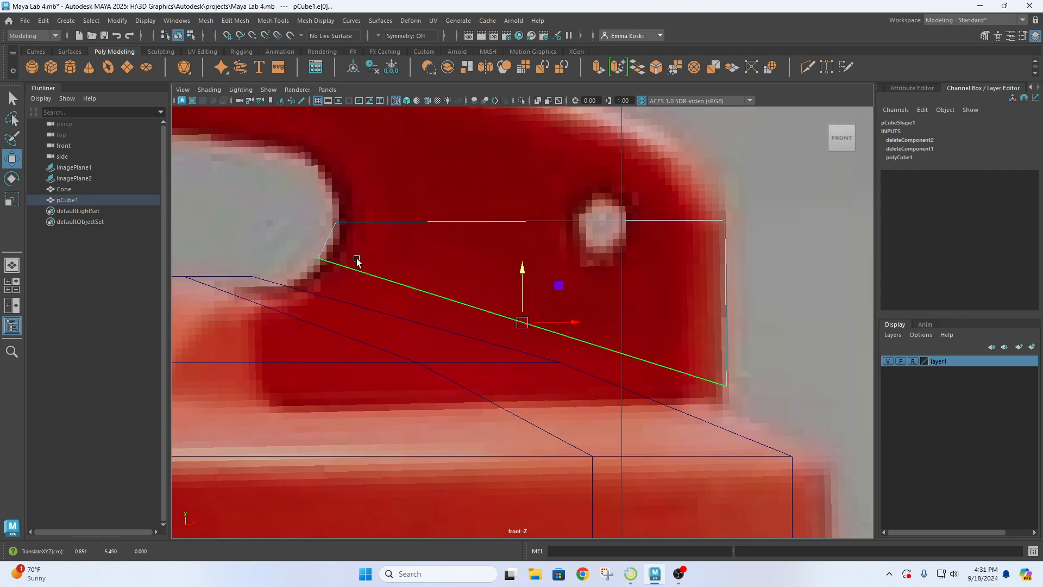
scroll(511, 311, "up", 8)
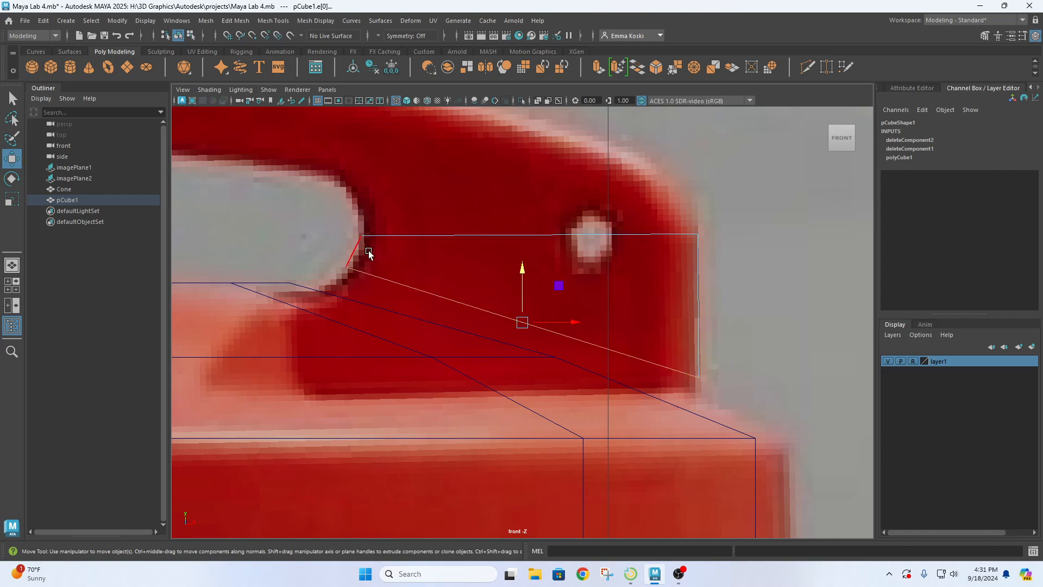
scroll(417, 271, "up", 1)
scroll(496, 370, "up", 2)
scroll(363, 210, "down", 6)
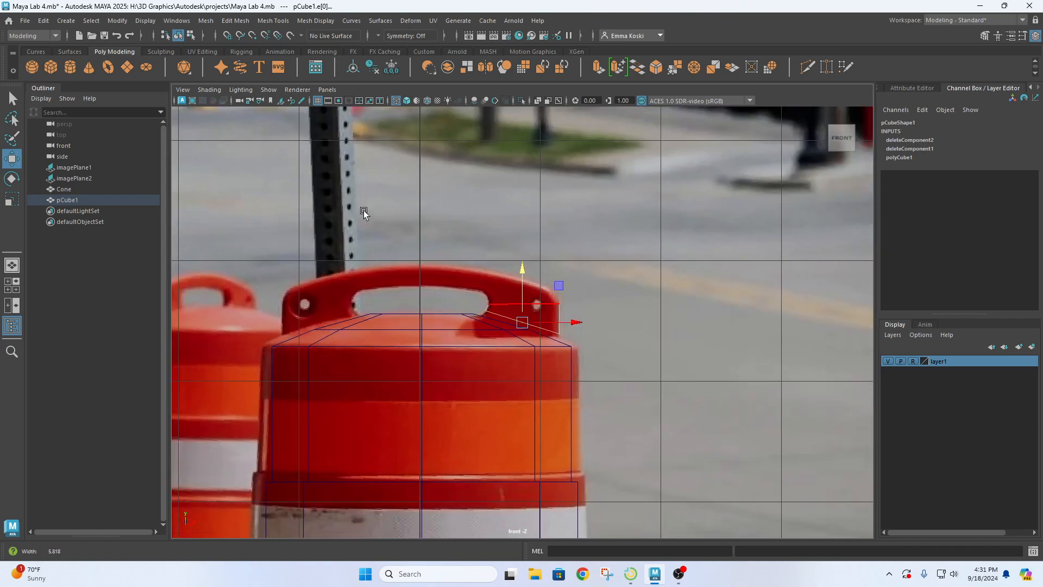
scroll(409, 270, "up", 4)
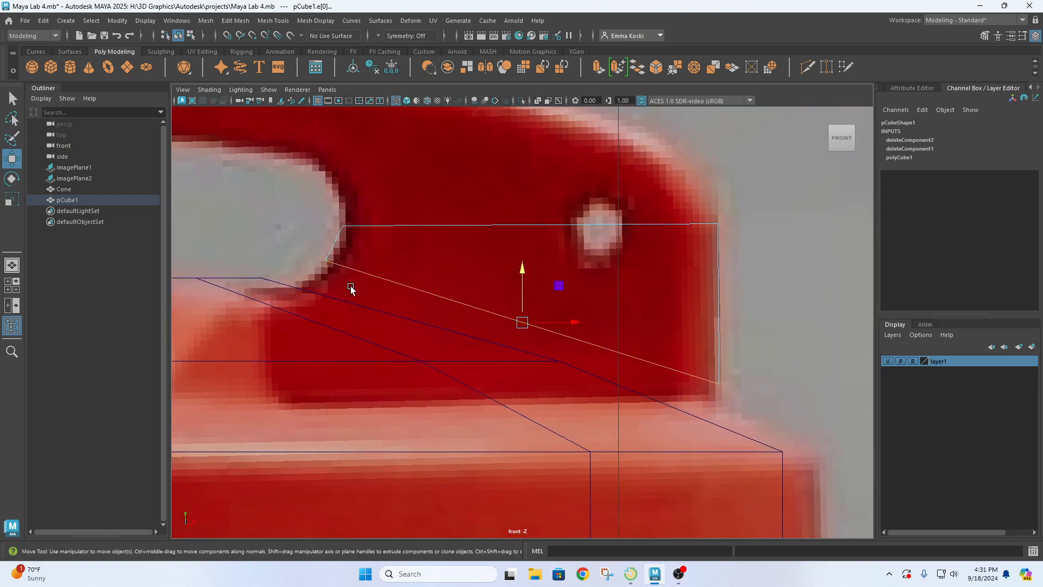
key("r")
left_click_drag(571, 326, 579, 321)
key("w")
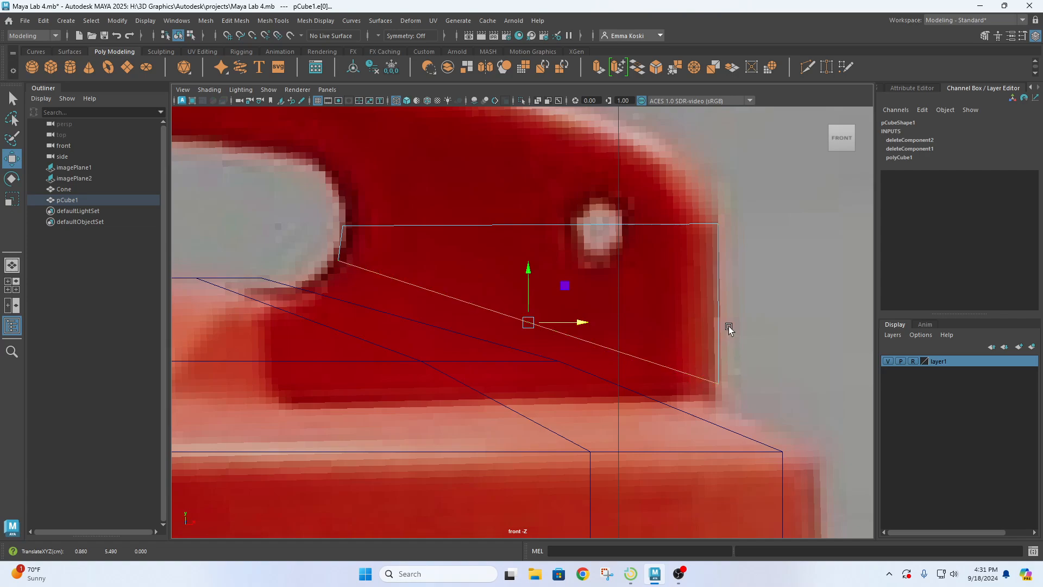
Extrude the tilted bottom edges and lower the new edges to about 5.43 in Y, onto the barrel's lid
key("ctrl+e")
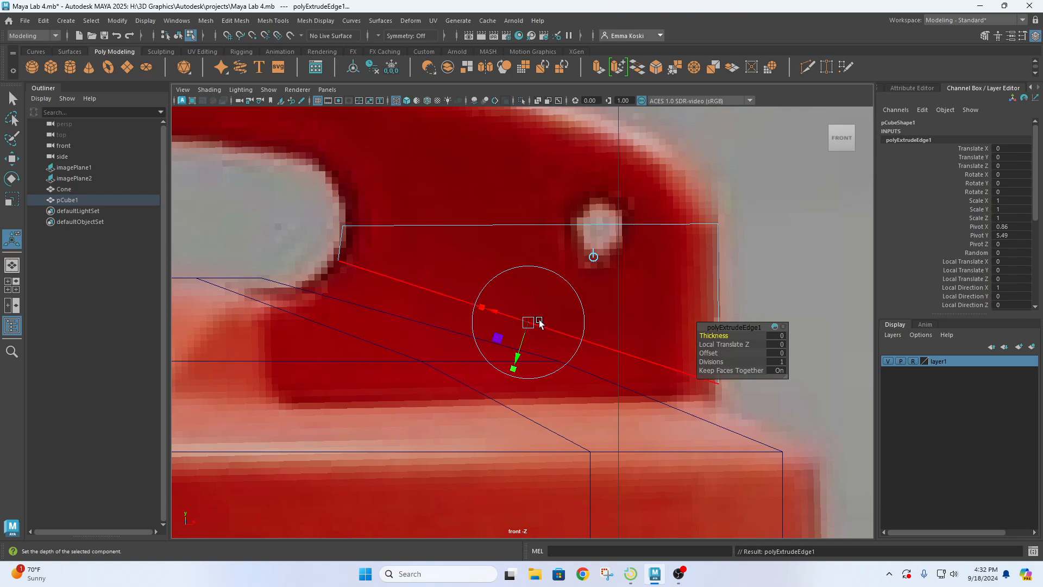
key("w")
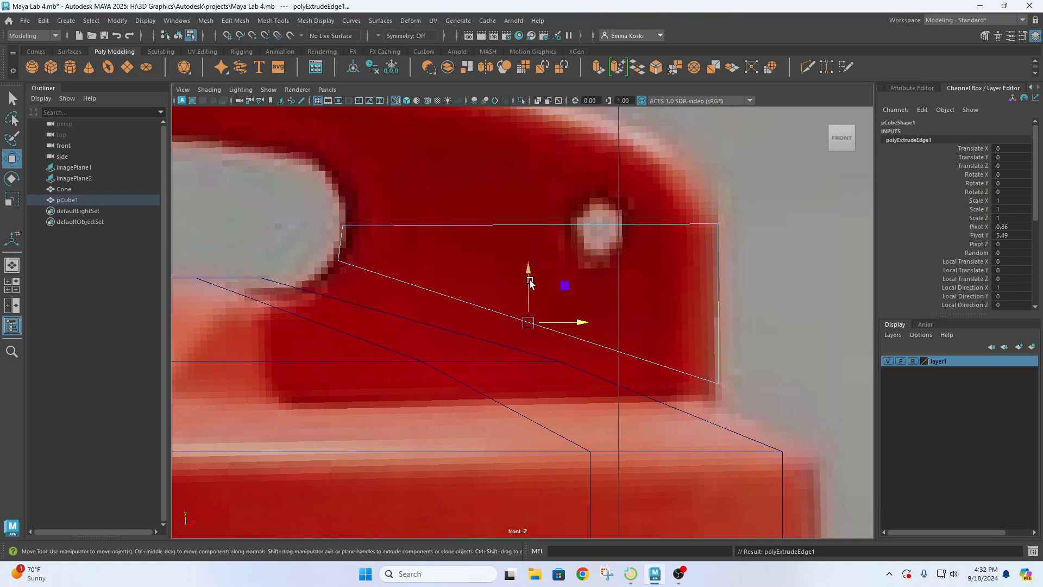
left_click_drag(528, 281, 528, 319)
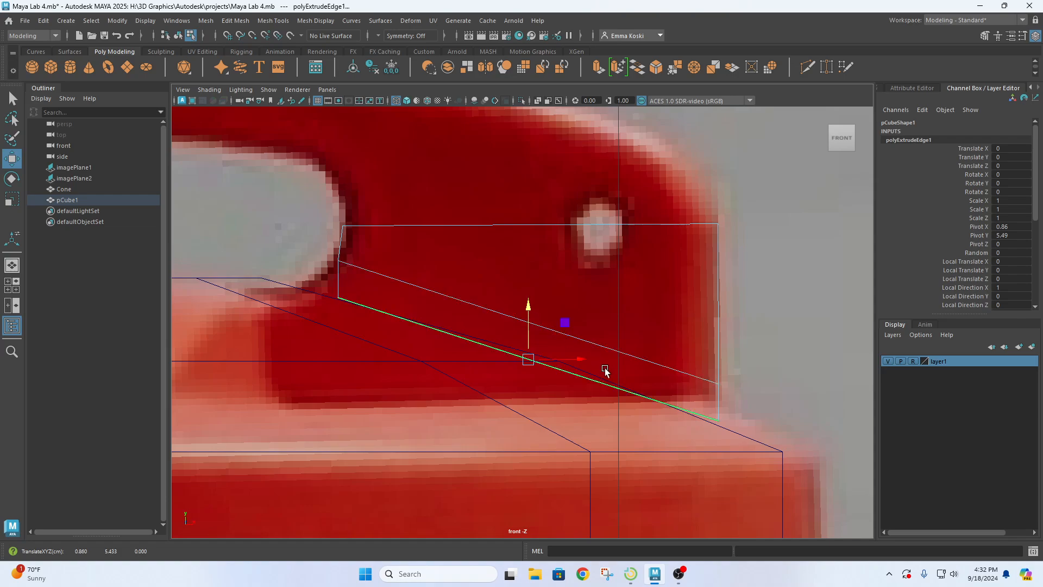
Shift the extruded edges to about 0.83 in X, widen and tilt them along the lid, and raise them to about 5.44 in Y
left_click_drag(580, 360, 559, 364)
key("r")
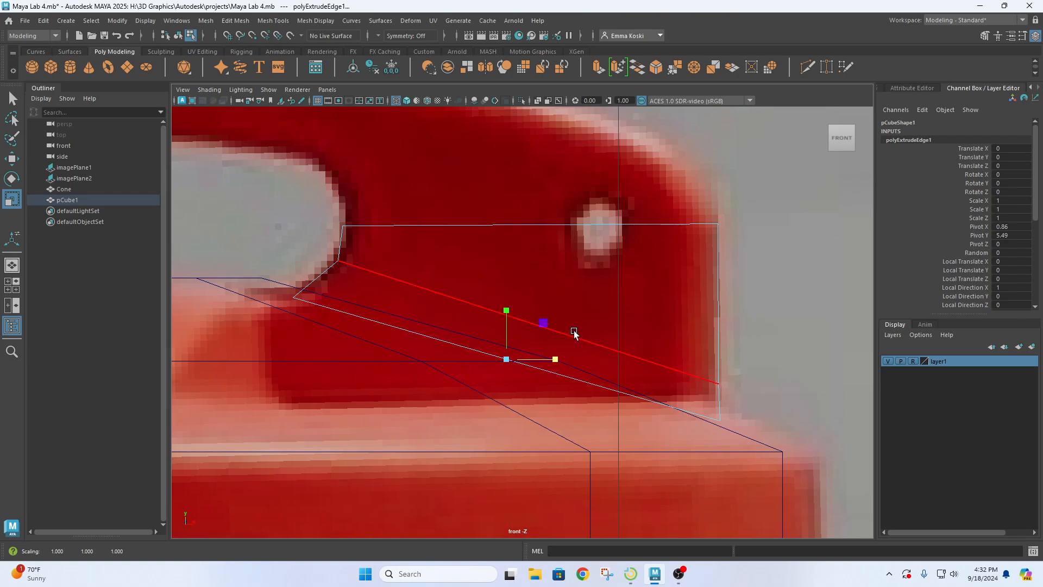
key("e")
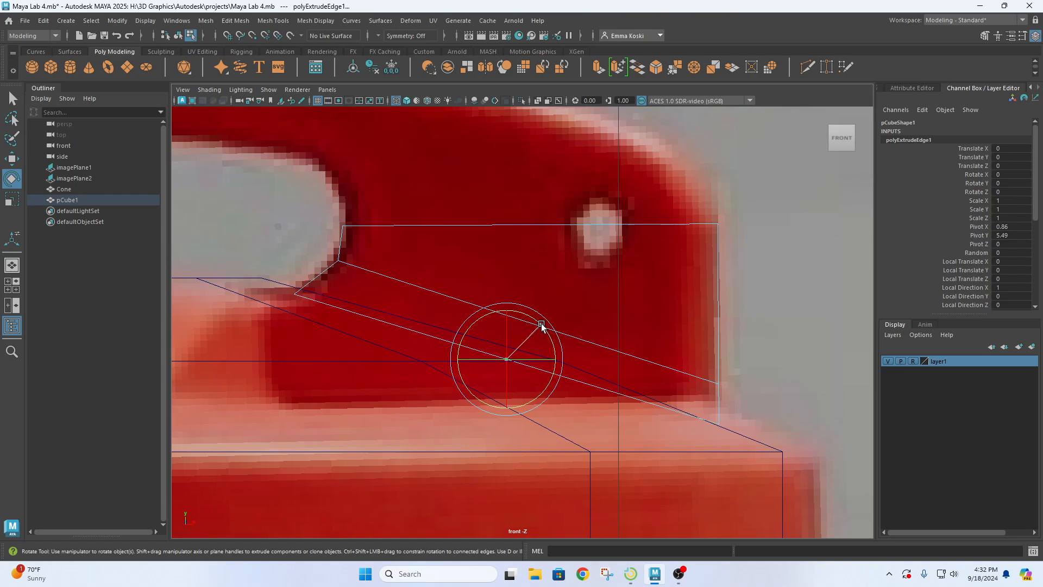
left_click_drag(542, 325, 542, 325)
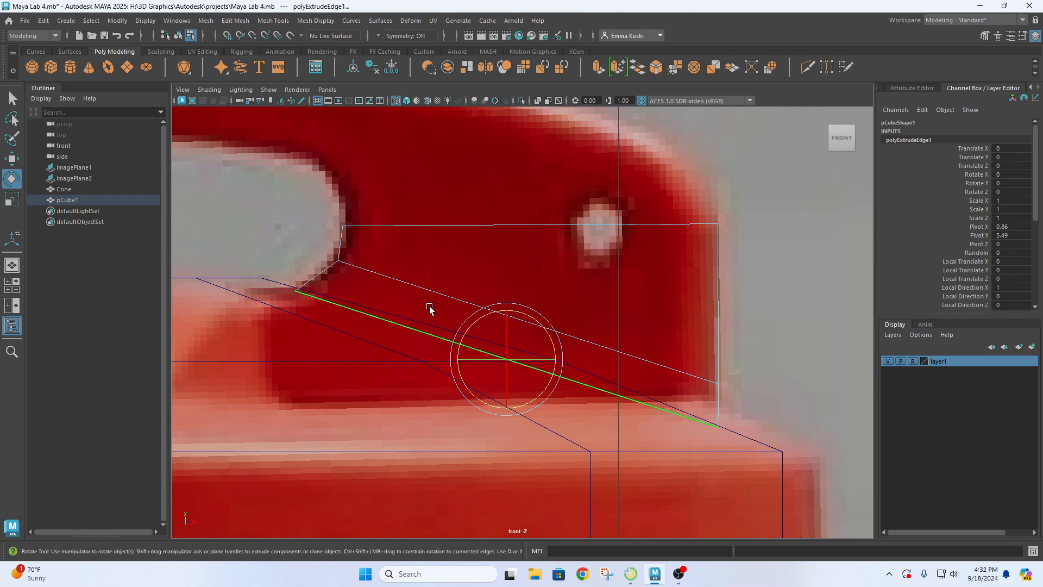
key("w")
left_click_drag(505, 321, 504, 317)
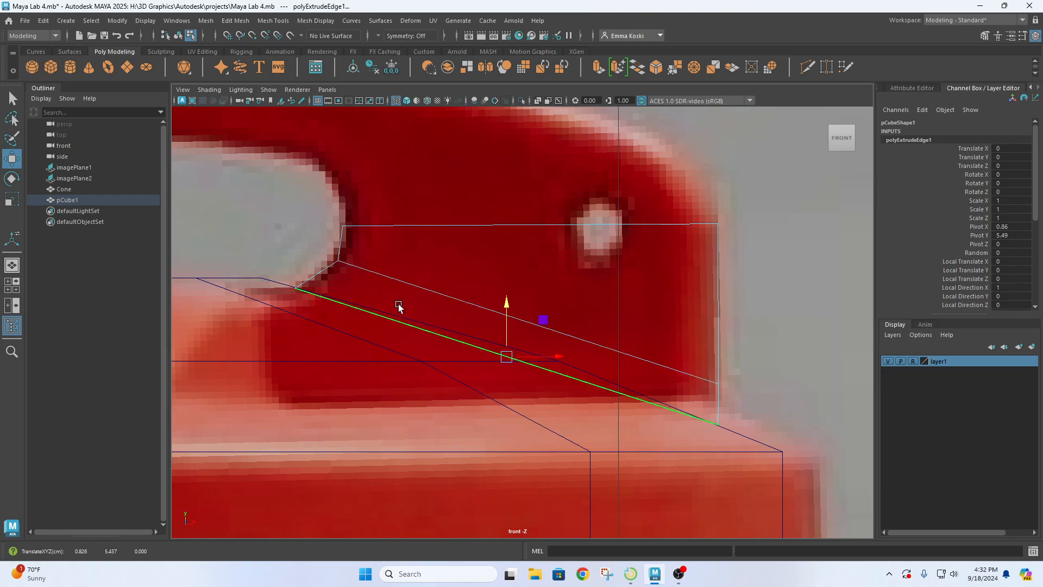
Try to rotate the middle edge loop of the handle block to a gentler slope
left_click(649, 361)
key("r")
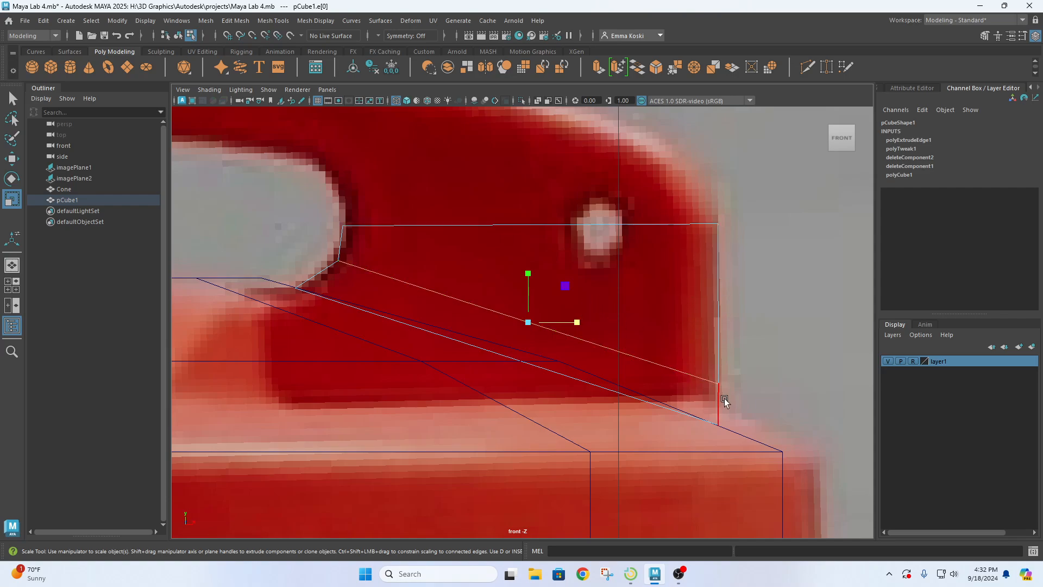
key("e")
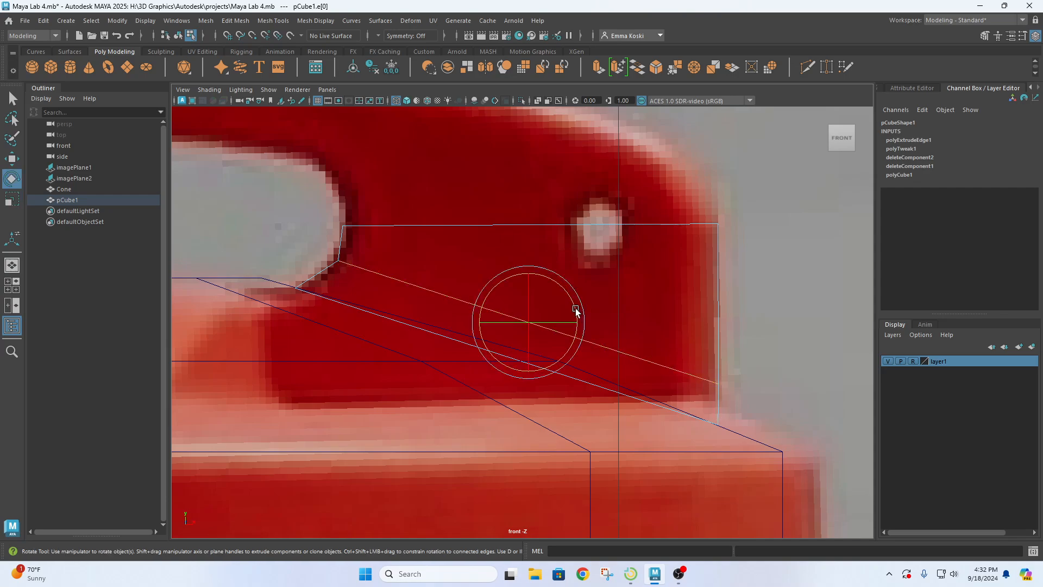
left_click_drag(576, 309, 557, 309)
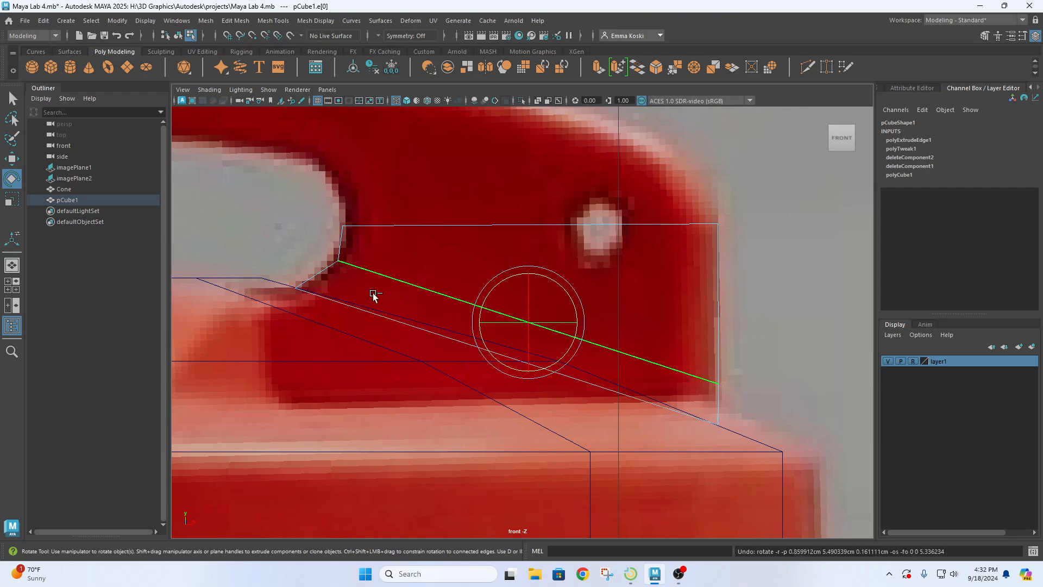
left_click(804, 307)
Rotate the handle block's middle edge loop to a gentler slope and raise it to about 5.51 in Y
left_click(647, 362)
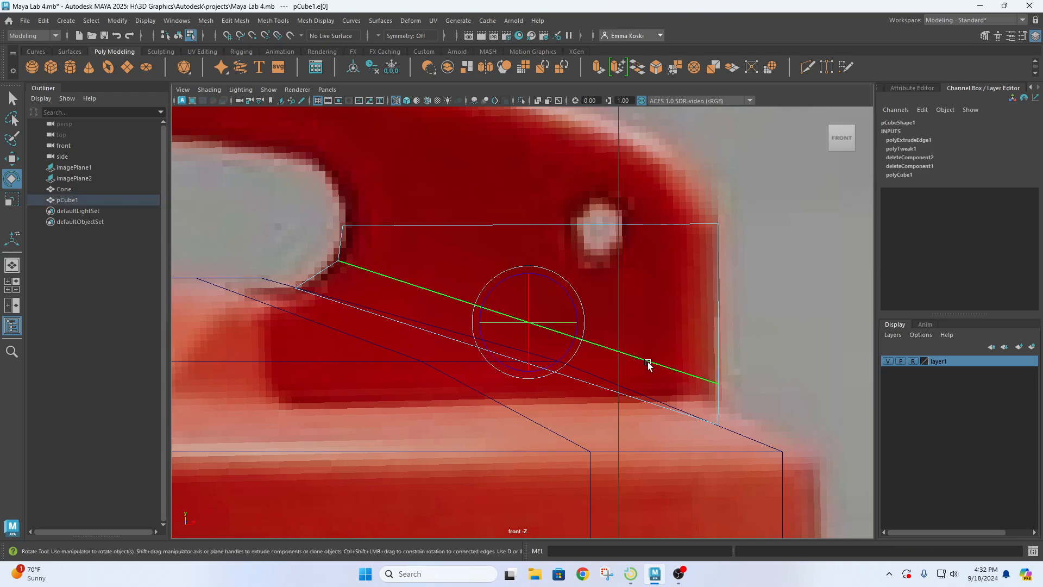
scroll(647, 361, "down", 2)
key("space")
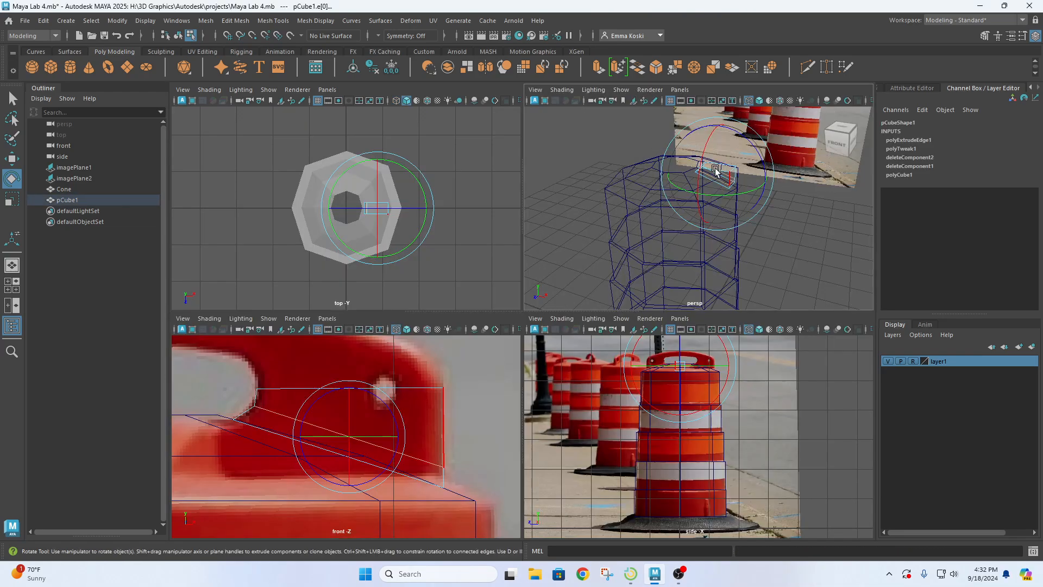
key("space")
key("space")
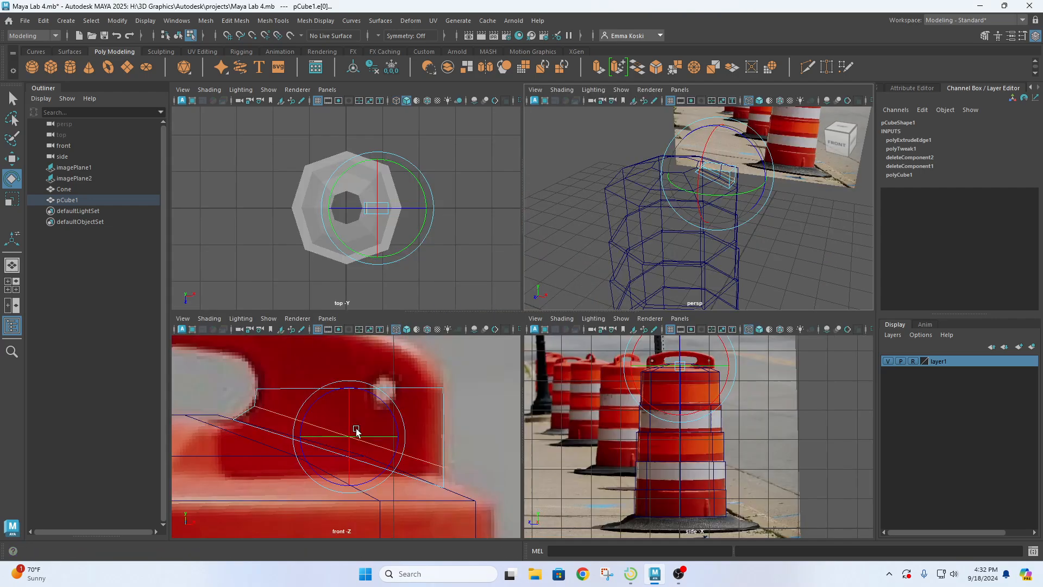
key("space")
left_click_drag(551, 283, 531, 277)
key("w")
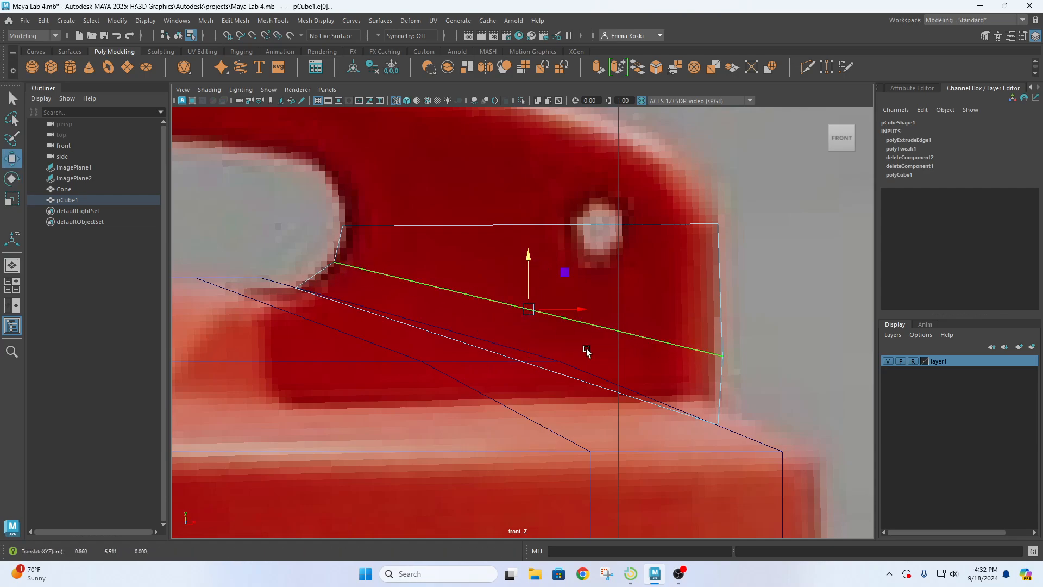
Extrude the handle block's open top edges and raise the new edges to about 5.74 in Y
left_click(449, 225)
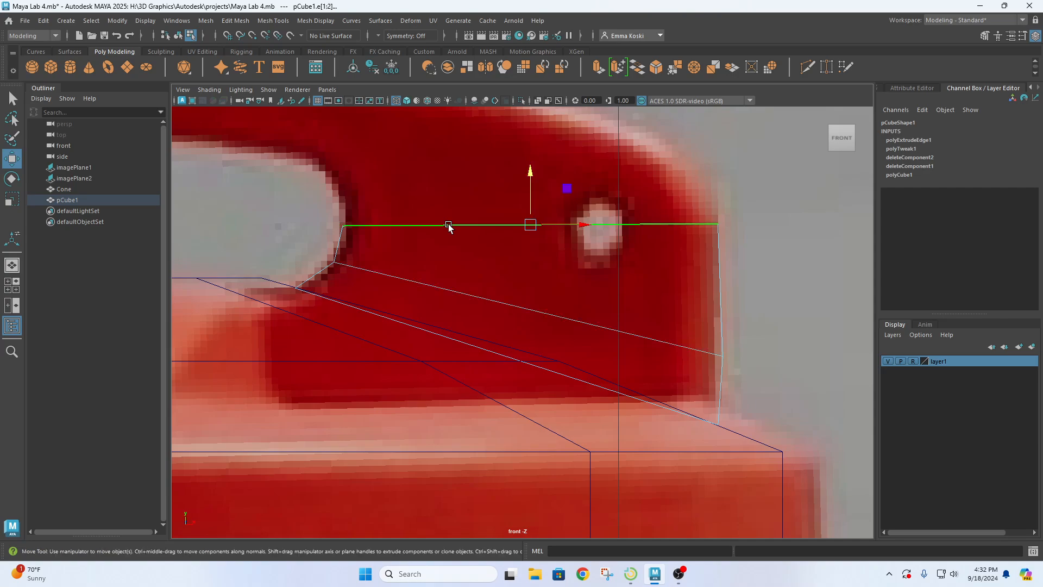
key("space")
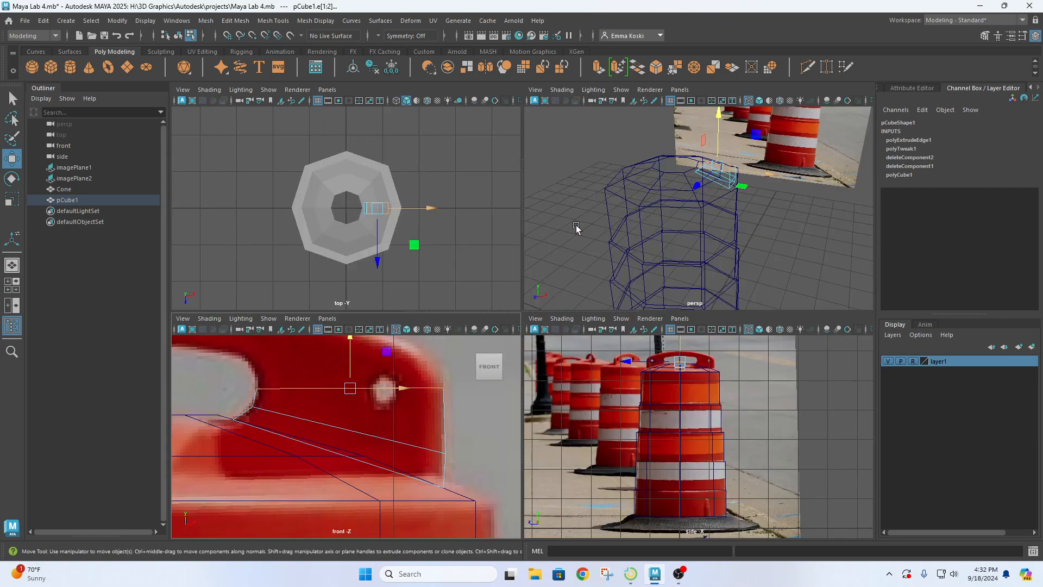
key("space")
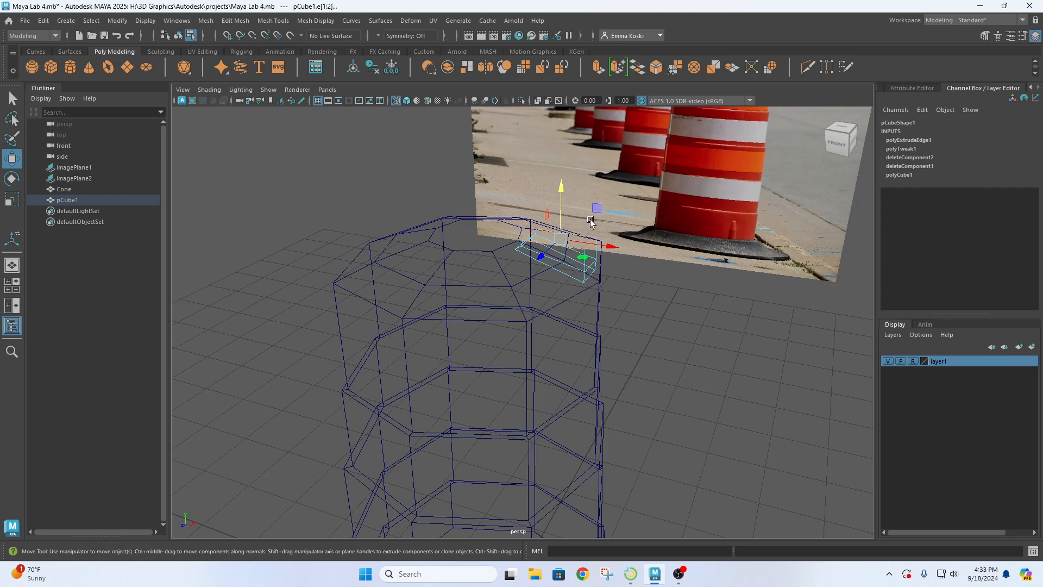
left_click_drag(591, 221, 618, 265, "alt")
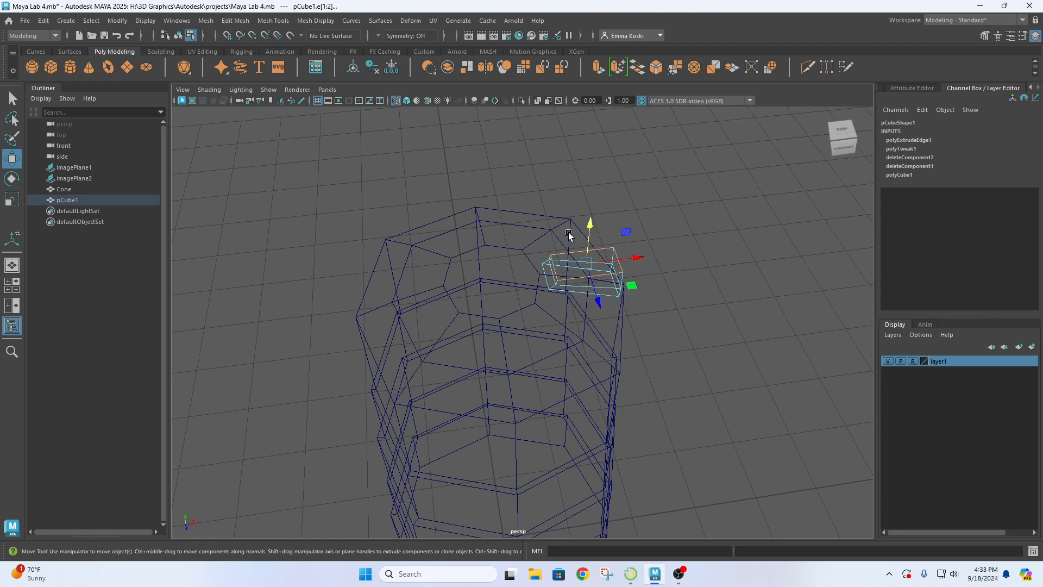
key("4")
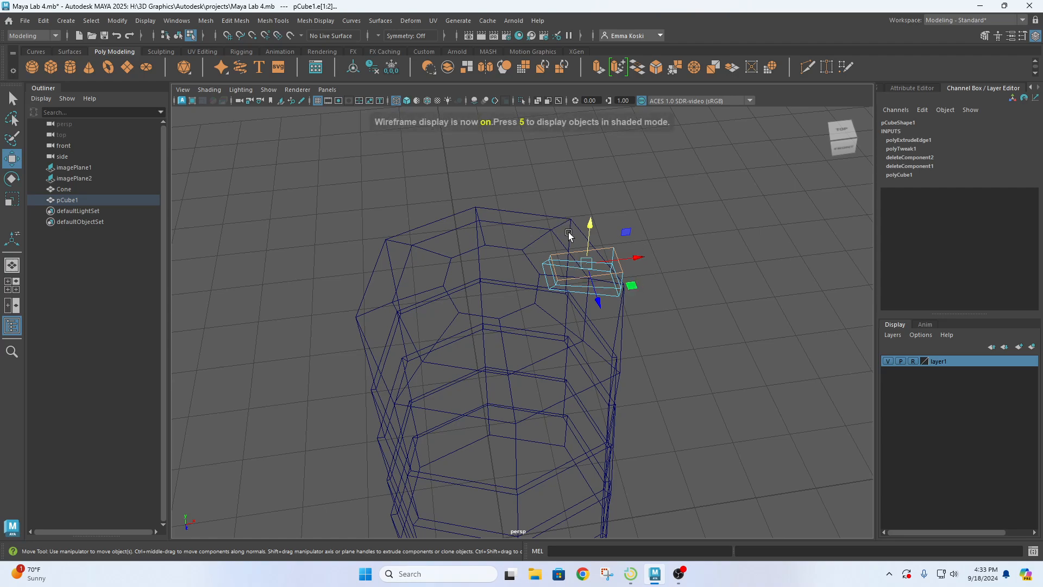
key("5")
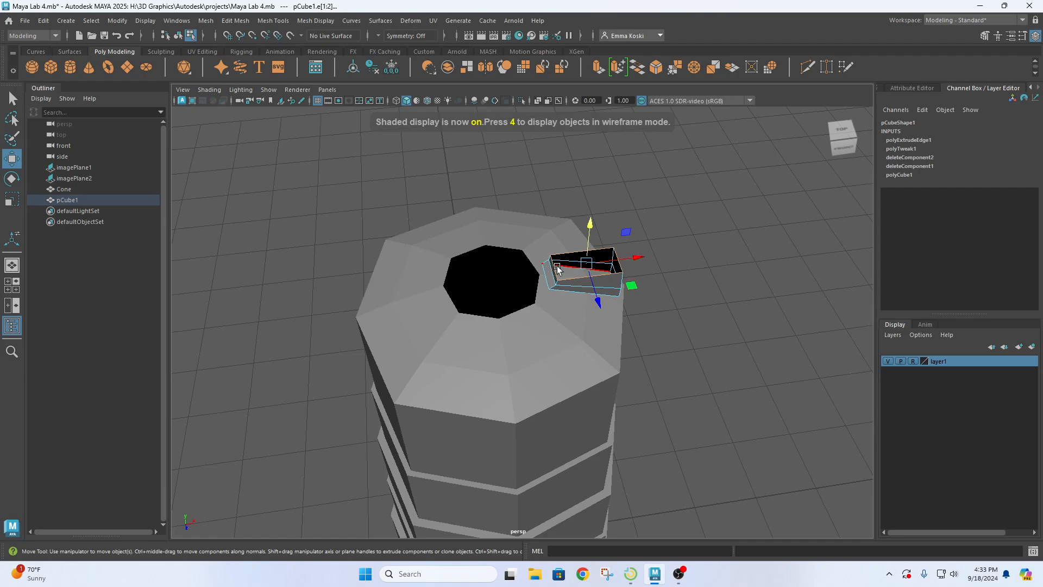
key("4")
key("space")
key("space")
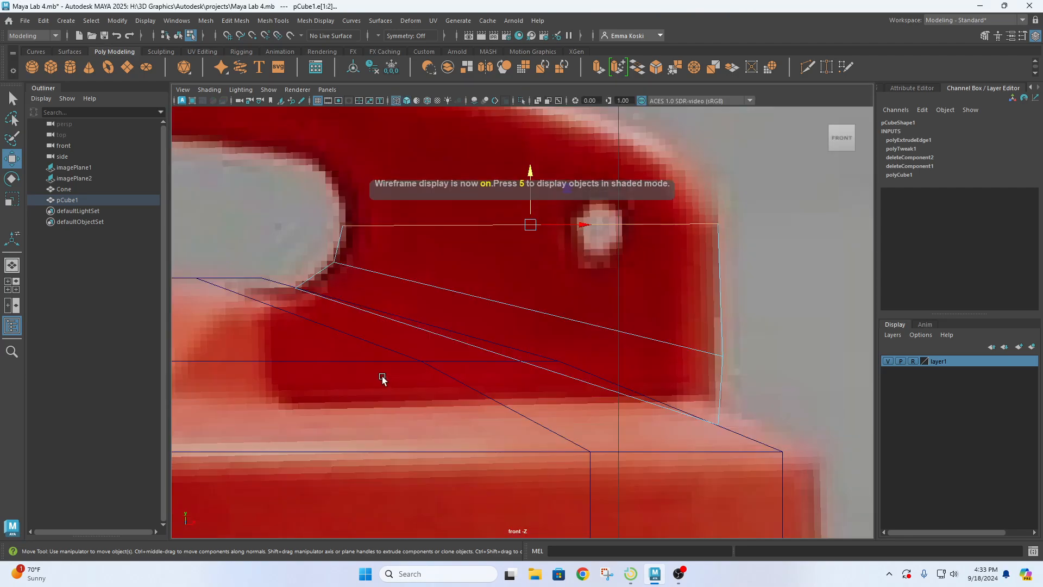
key("ctrl+e")
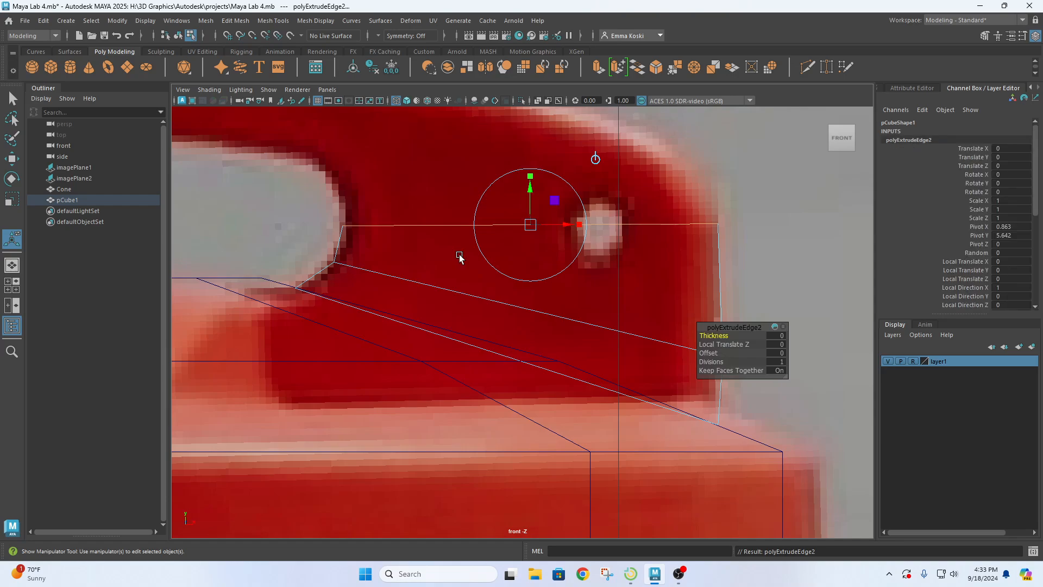
key("w")
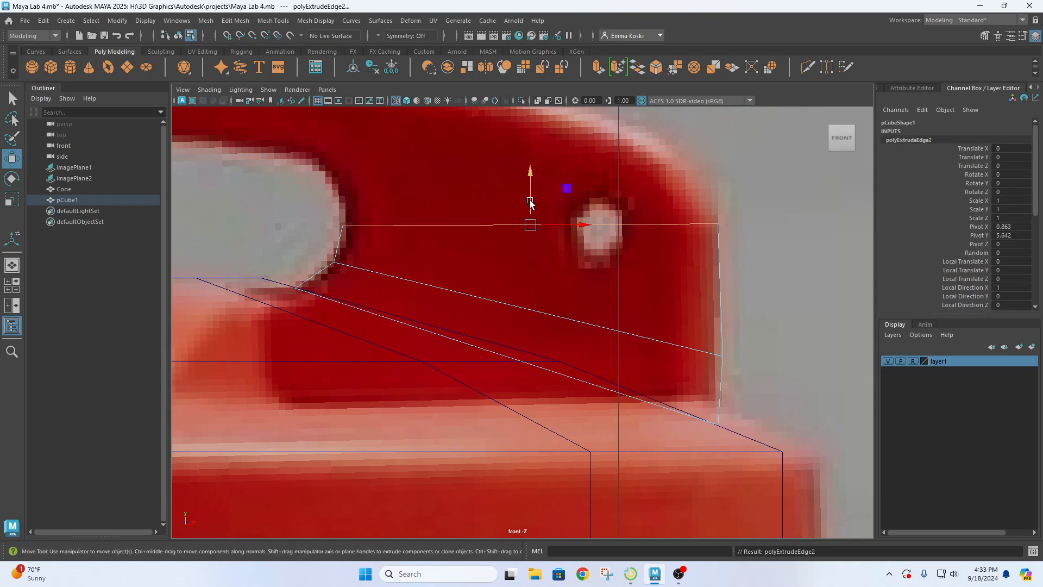
left_click_drag(530, 198, 531, 138)
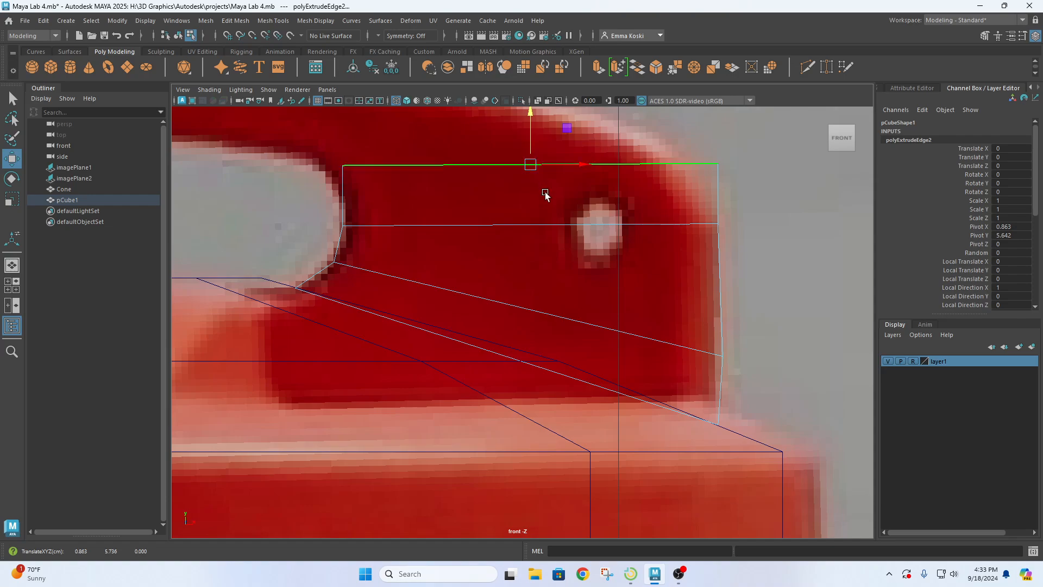
Rotate the extruded top edges so they slope upward from the grip opening toward the handle's outer side
middle_click_drag(566, 255, 601, 362, "alt")
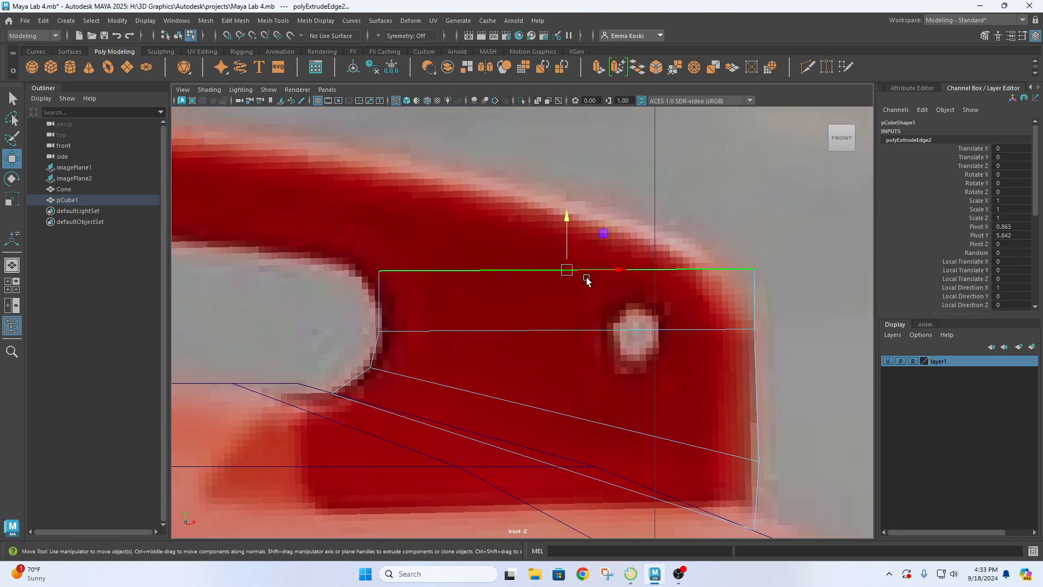
key("e")
left_click_drag(592, 232, 584, 226)
key("q")
left_click(604, 266)
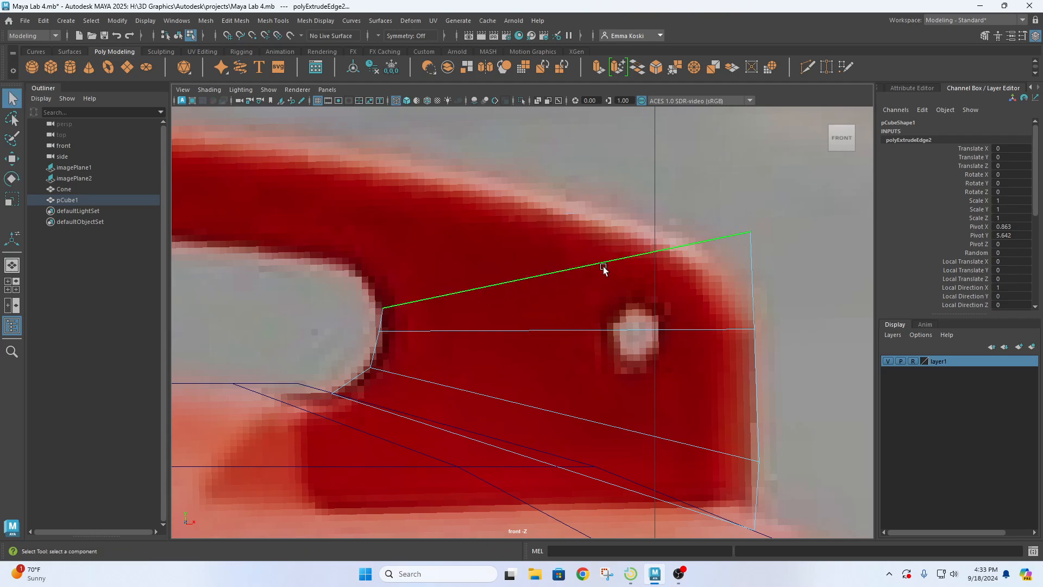
Narrow the sloping top edges and shift them to about 0.74 in X and 5.77 in Y, between the grip opening and outer curve
key("w")
left_click_drag(605, 273, 540, 256)
key("r")
key("w")
key("e")
key("w")
key("r")
key("w")
key("r")
key("w")
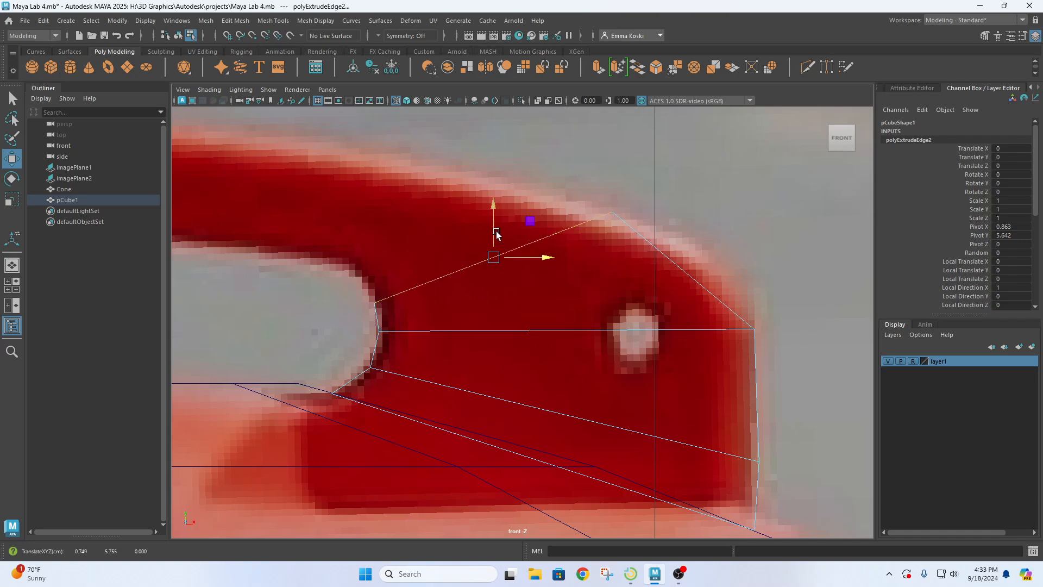
left_click_drag(495, 230, 490, 221)
left_click_drag(540, 247, 535, 248)
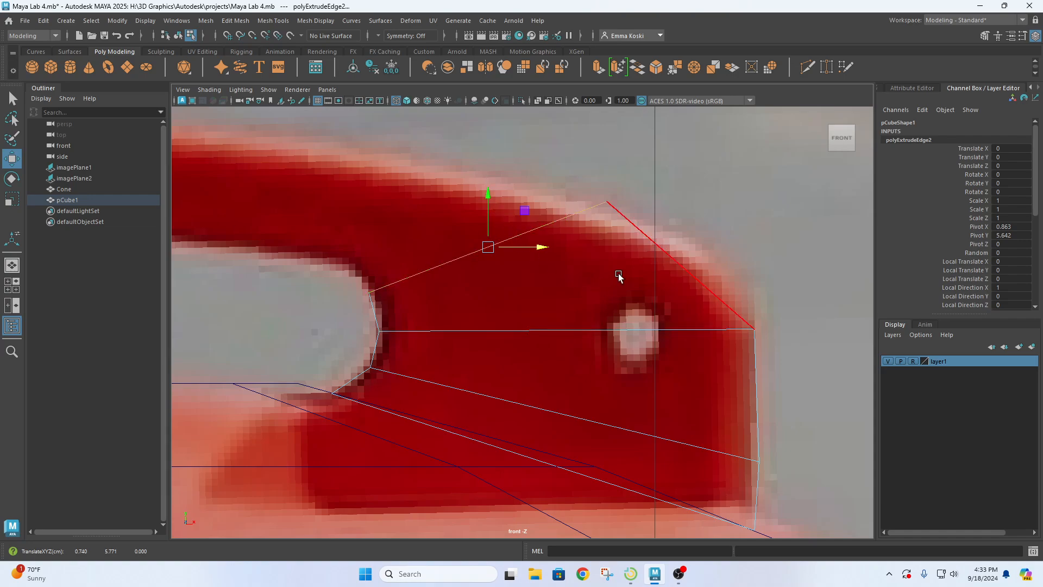
Scale the sloping top edges narrower in X and to 0.9 in Y, and shift them to about 0.71 in X
key("r")
left_click_drag(538, 245, 534, 249)
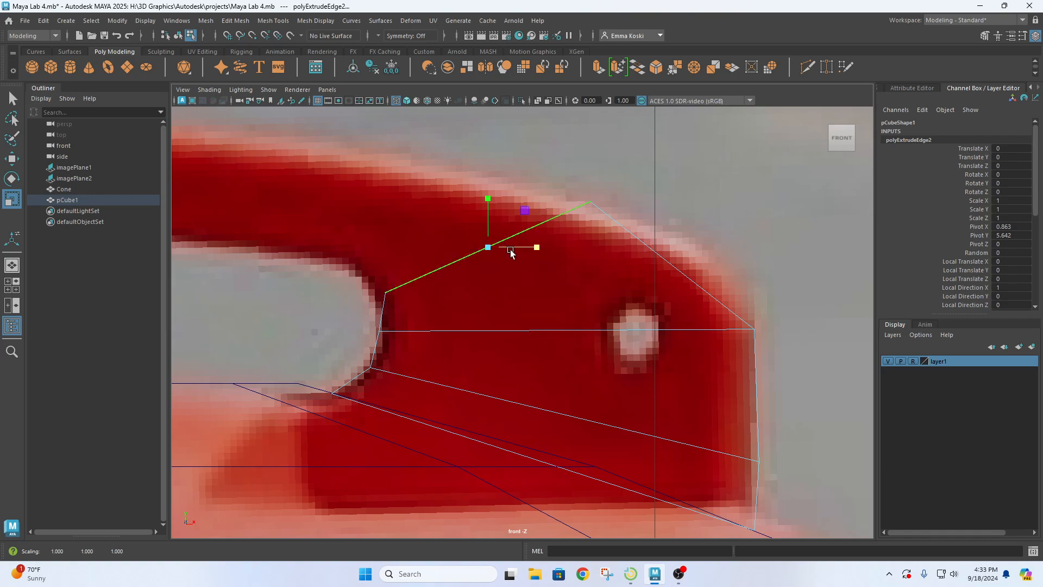
left_click_drag(488, 199, 490, 203)
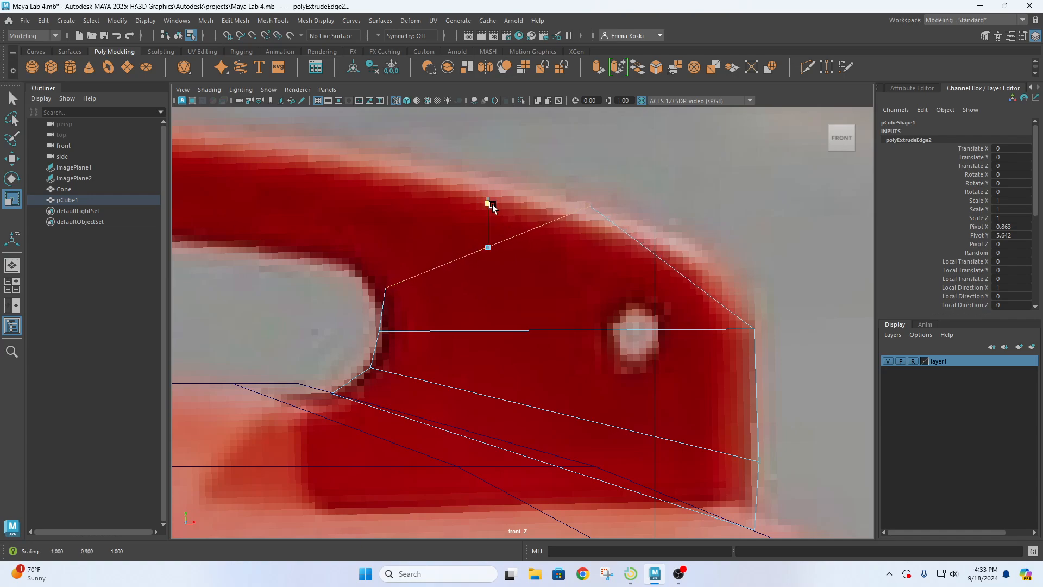
key("w")
left_click_drag(543, 248, 526, 247)
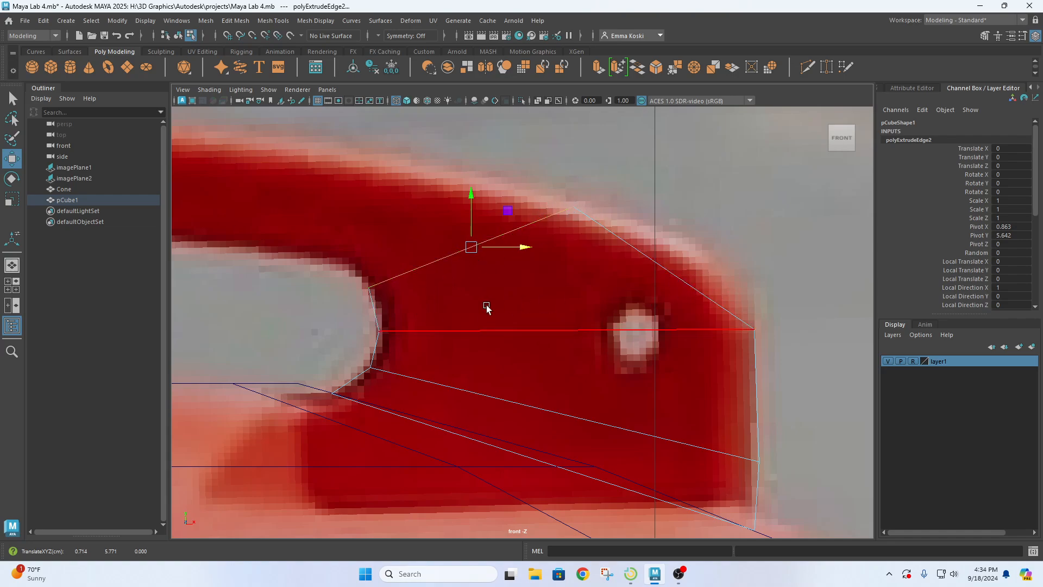
Tilt the top edges more steeply, reduce their height slightly, and shift them back against the grip opening's rim
key("e")
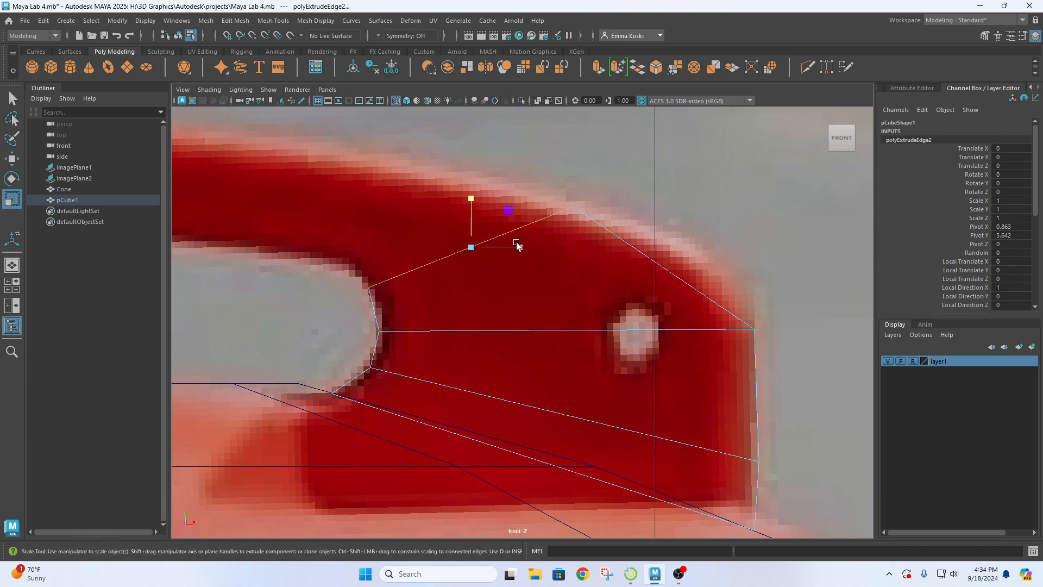
left_click_drag(514, 221, 514, 244)
key("r")
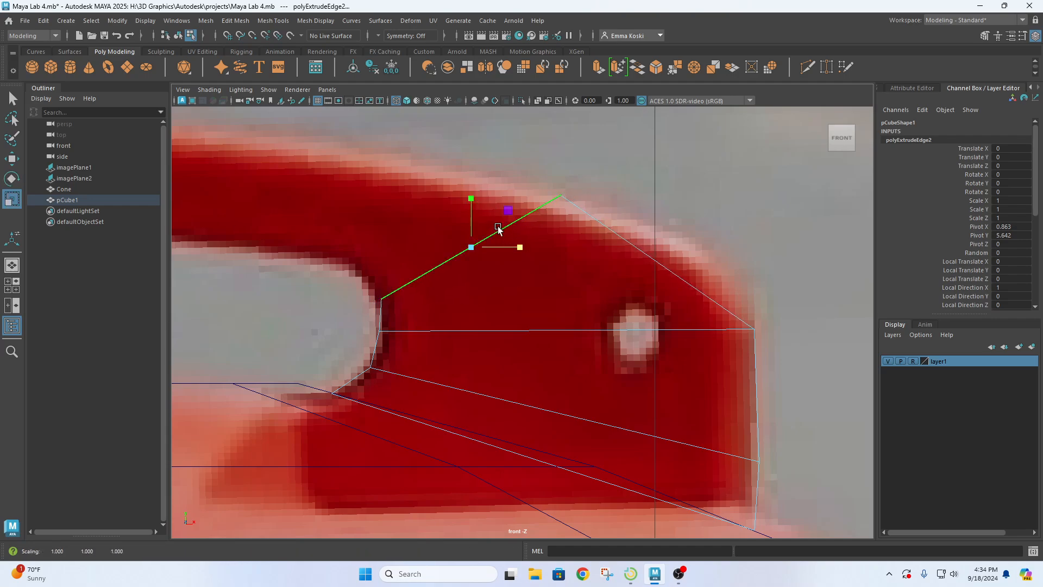
left_click_drag(473, 205, 472, 205)
key("w")
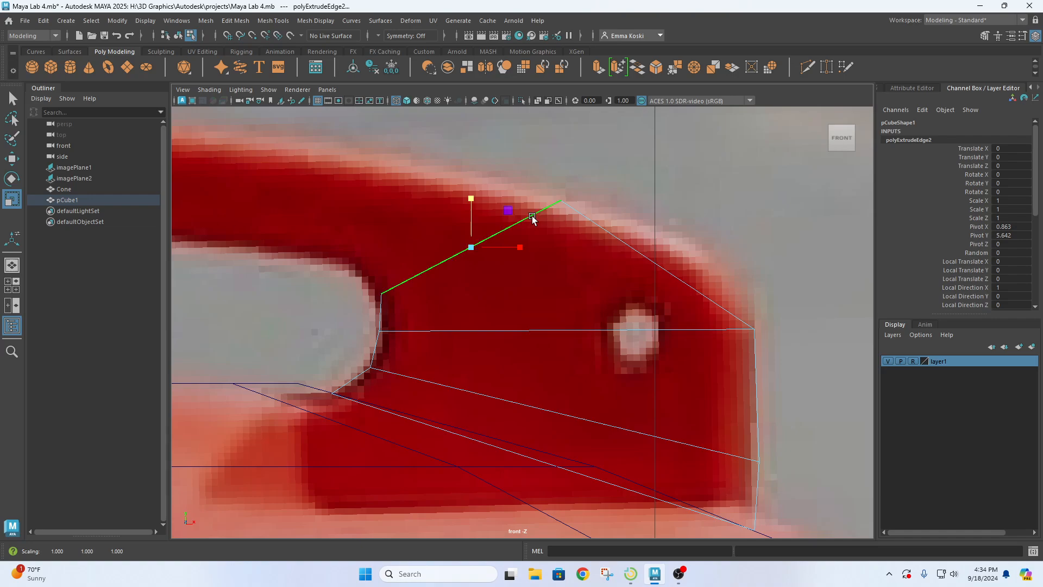
left_click_drag(528, 247, 521, 245)
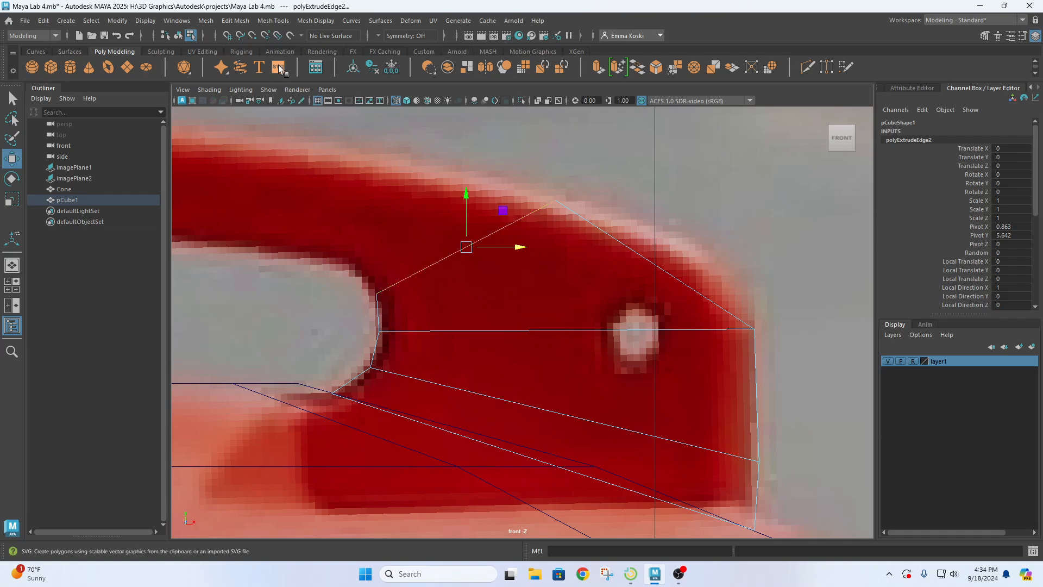
Turn off Insert with edge flow in the Insert Edge Loop tool's settings
left_click(237, 24)
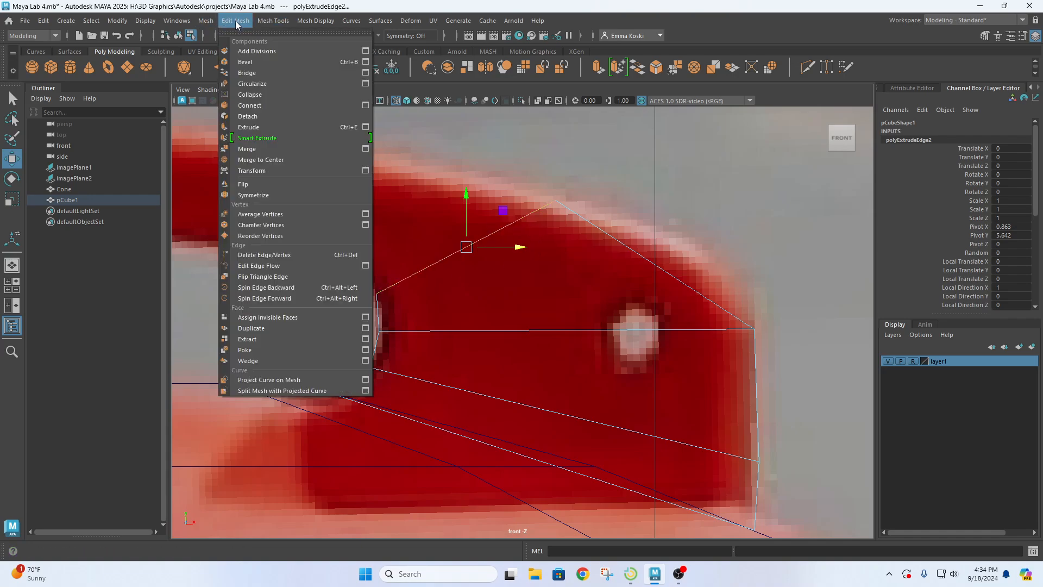
mouse_move(266, 22)
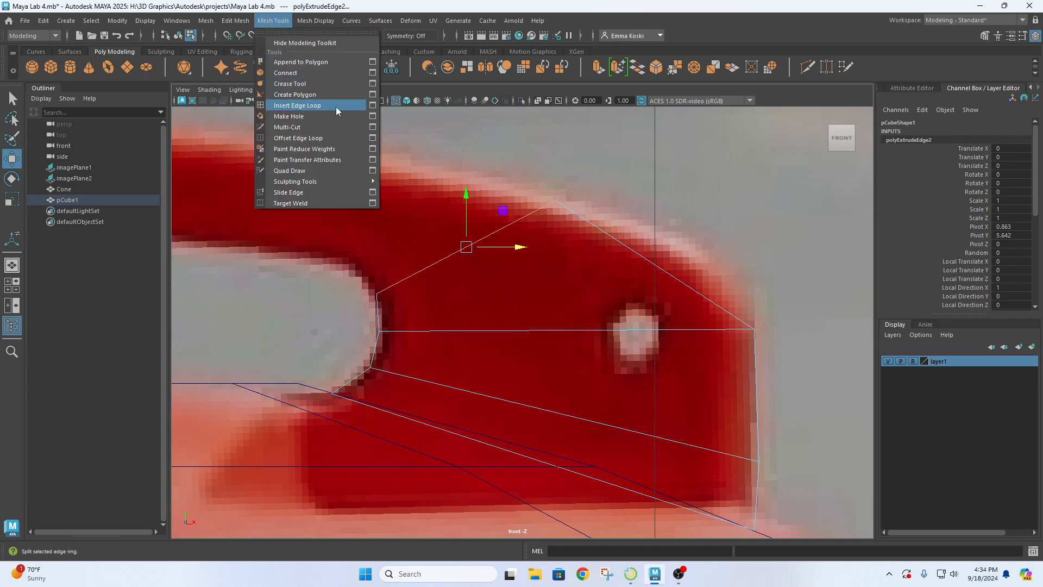
left_click(372, 106)
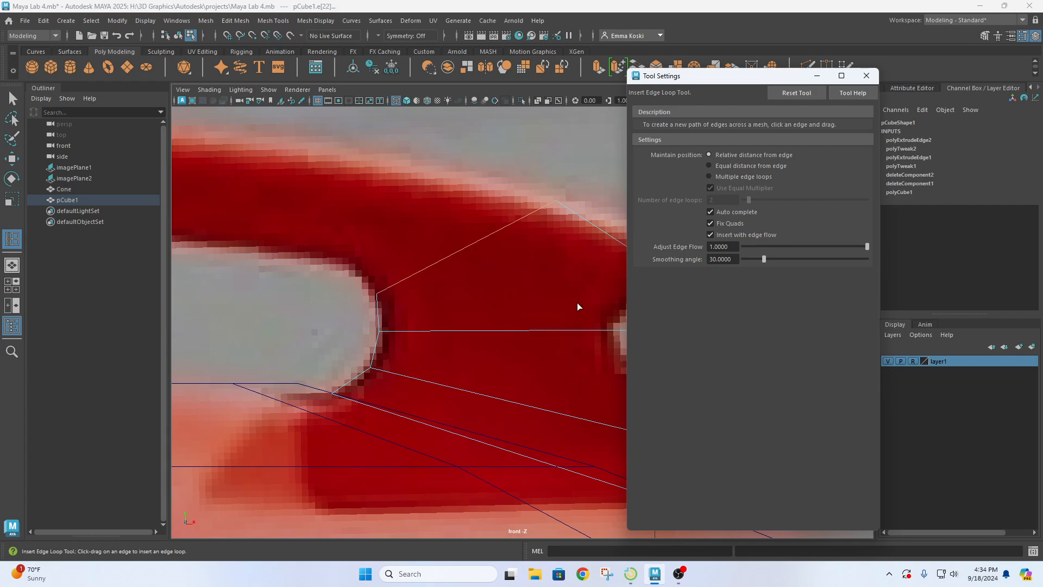
left_click(711, 235)
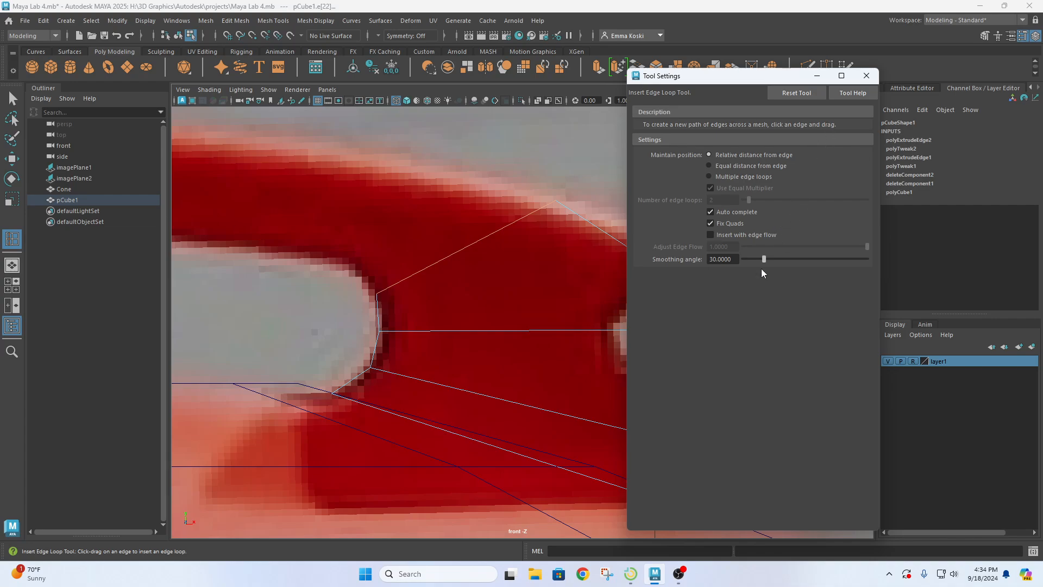
left_click(866, 76)
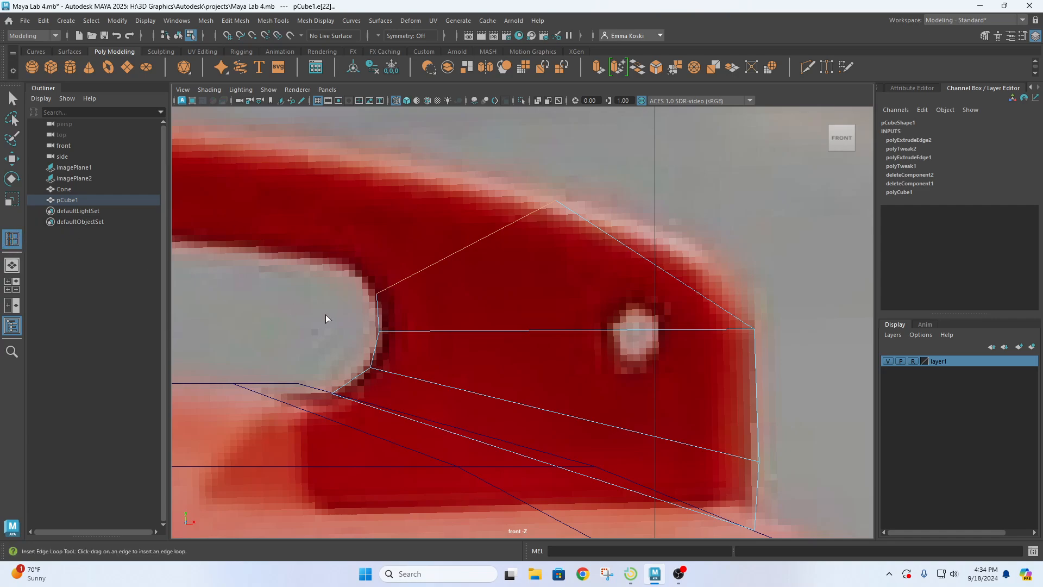
Insert an edge loop about midway between the sloping top edges and the horizontal edge loop, and check it in perspective
left_click(379, 313)
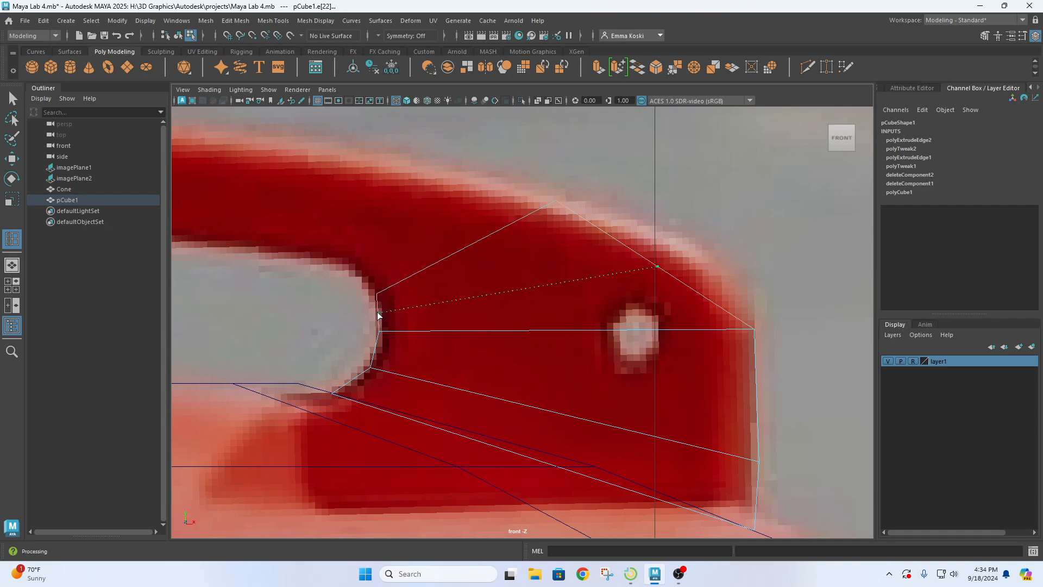
left_click(379, 314)
key("space")
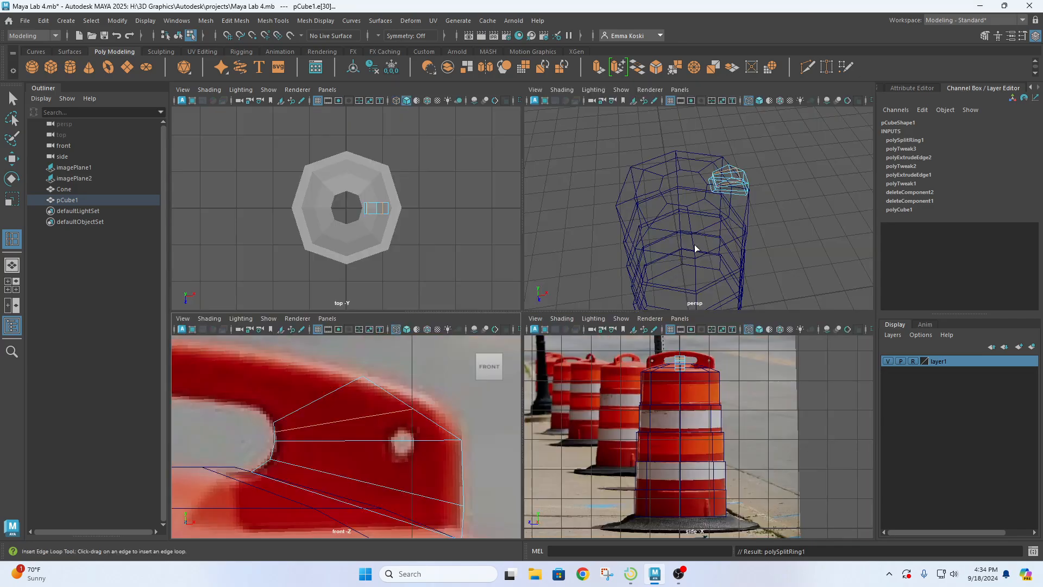
key("space")
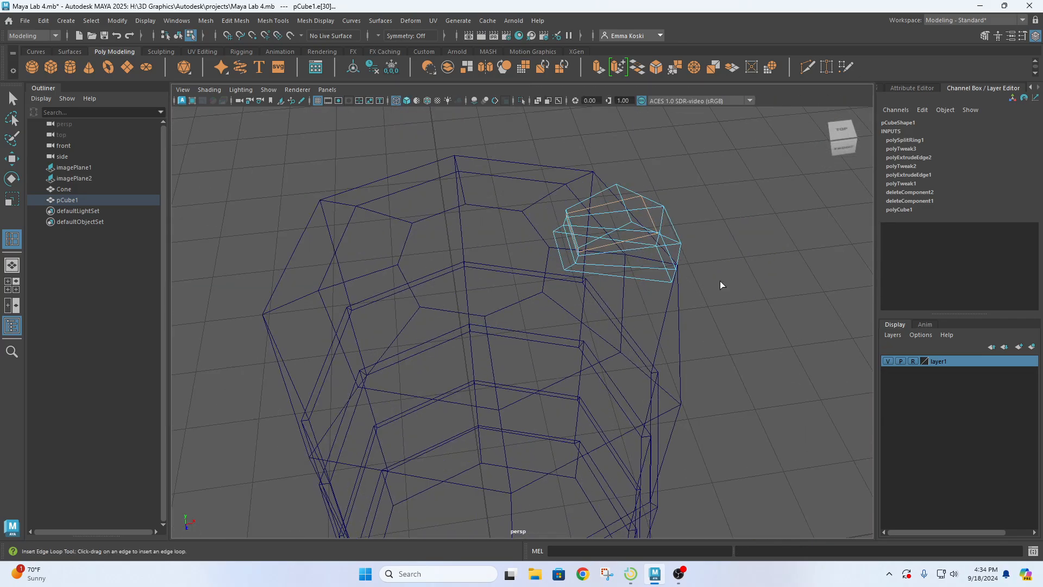
left_click_drag(719, 287, 730, 255, "alt")
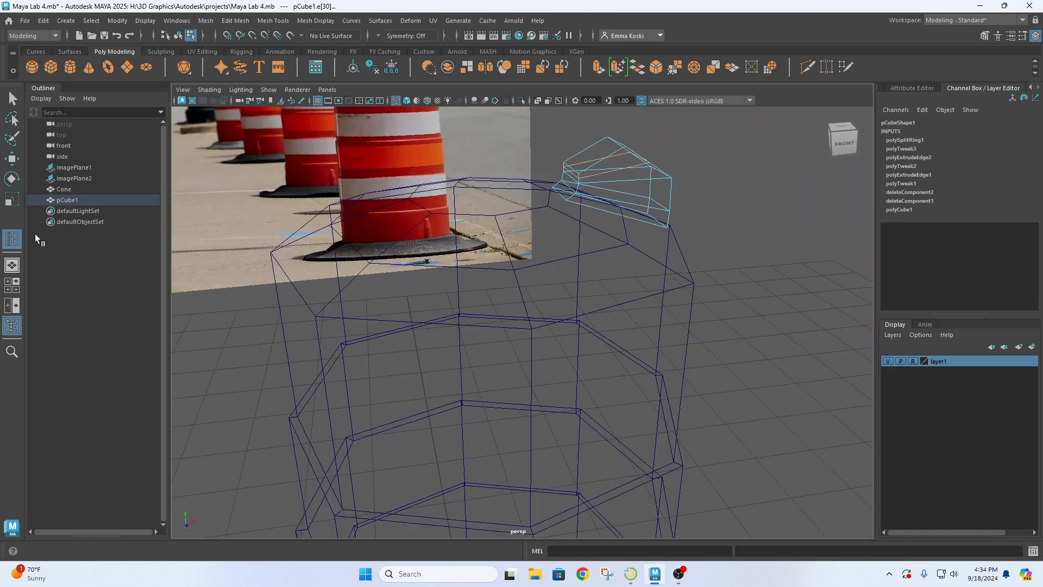
key("q")
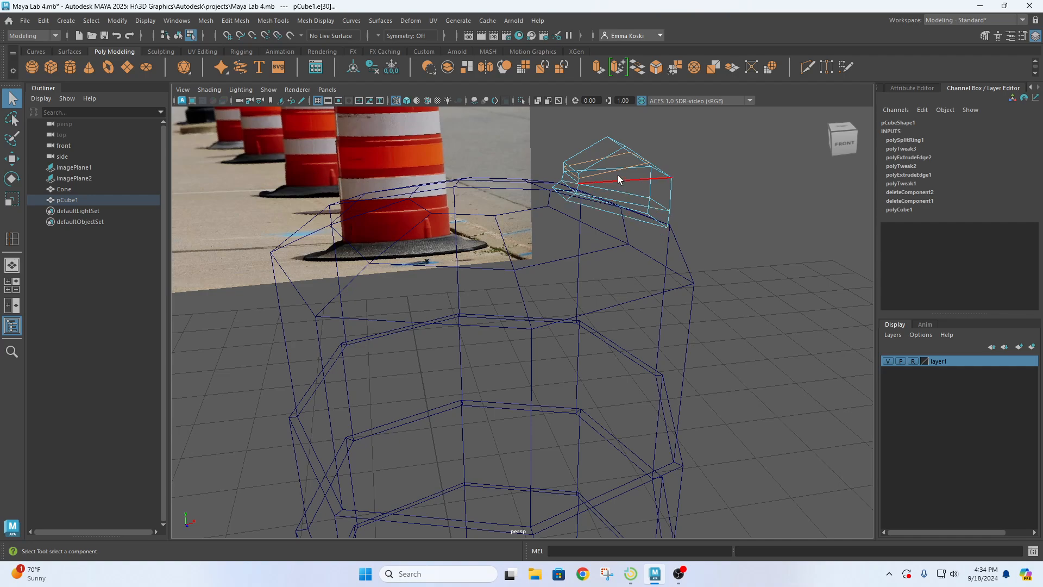
Widen the inserted edge loop to reach the handle's rounded outer corner and shift it to about 0.83 in X
key("space")
key("space")
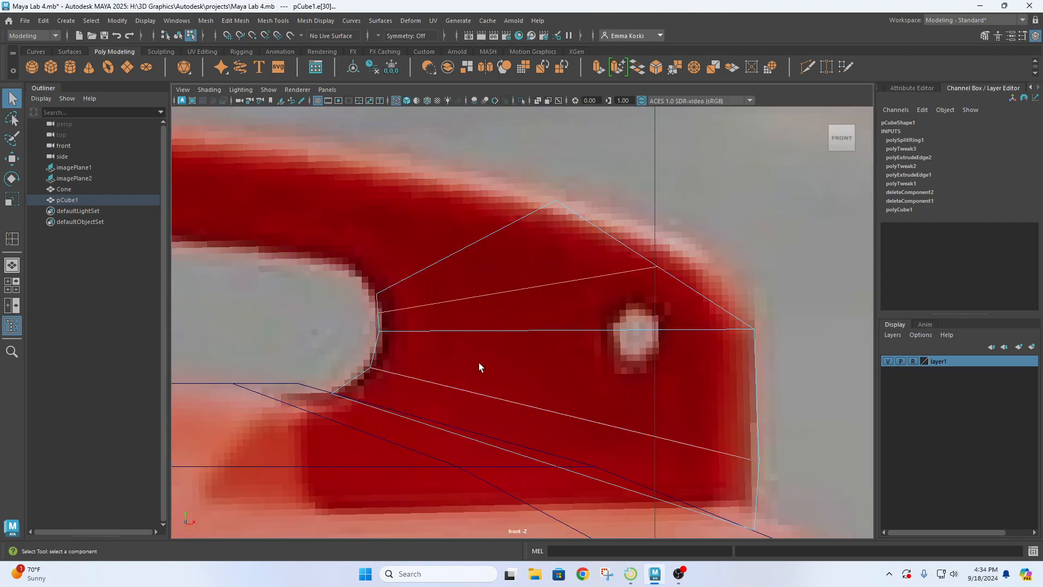
left_click(579, 296)
key("r")
left_click_drag(560, 290, 596, 291)
key("w")
key("r")
key("w")
key("r")
key("w")
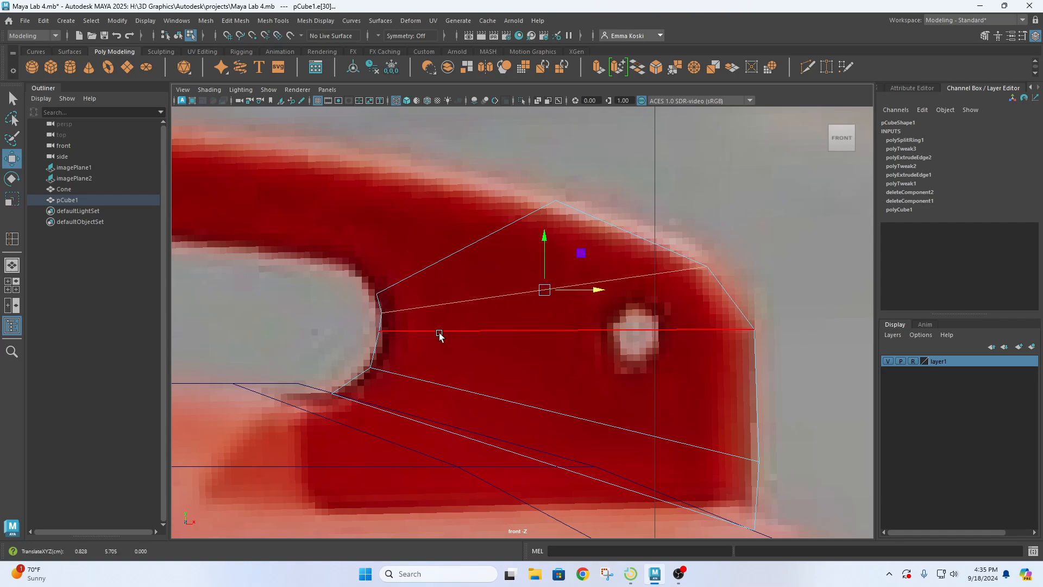
Narrow the horizontal edge loop through the handle's end slightly and shift it to about 0.87 in X
left_click(498, 329)
key("r")
left_click_drag(619, 332, 619, 329)
left_click(775, 309)
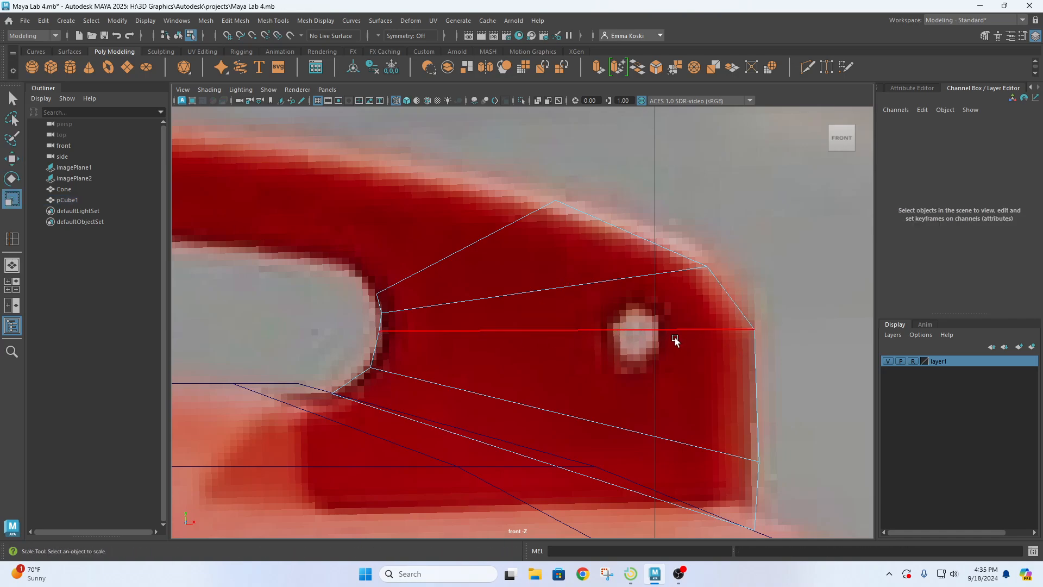
left_click(680, 332)
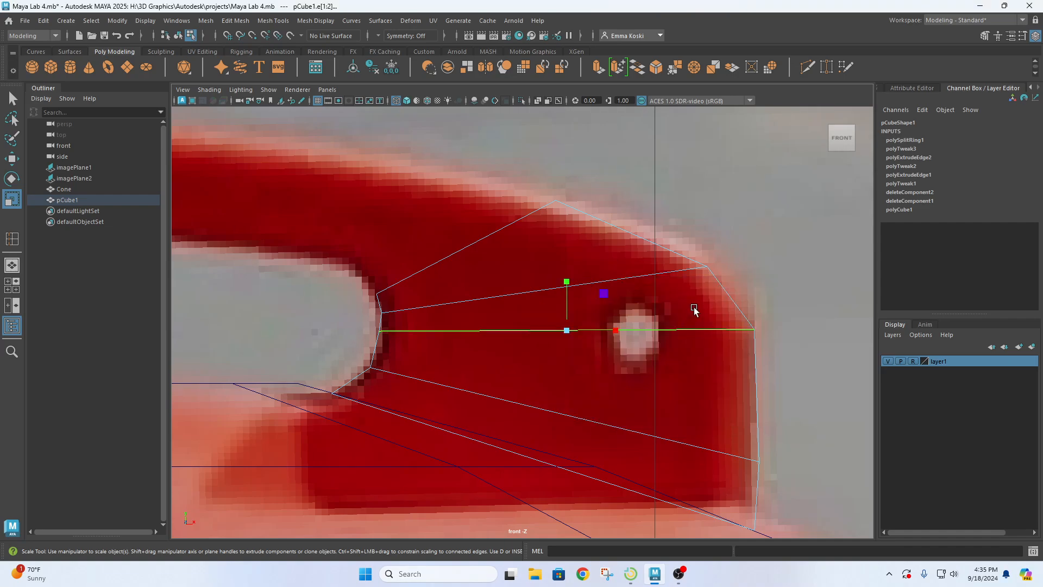
key("space")
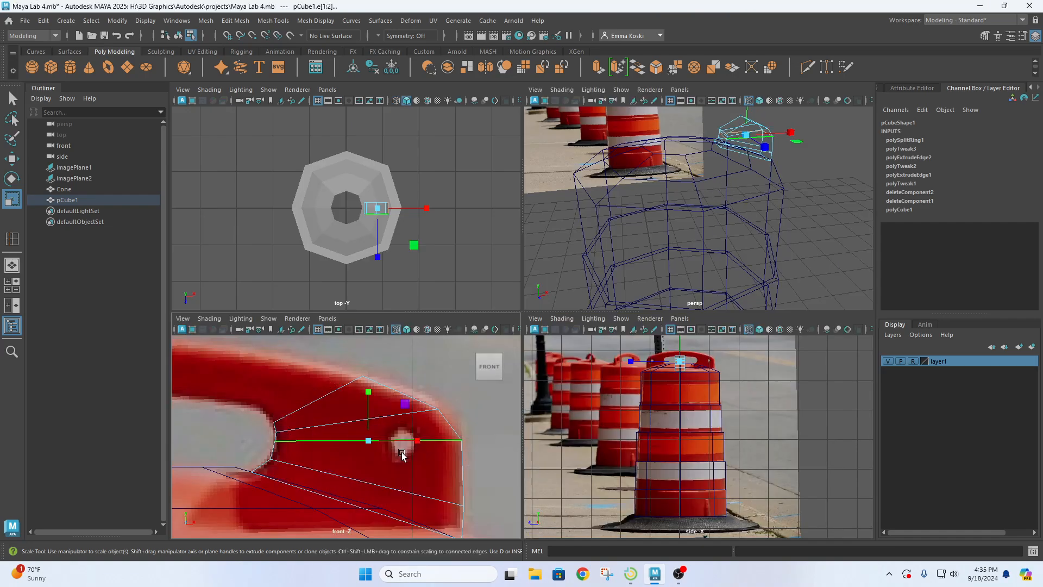
key("space")
left_click(614, 329)
left_click_drag(614, 330, 617, 340)
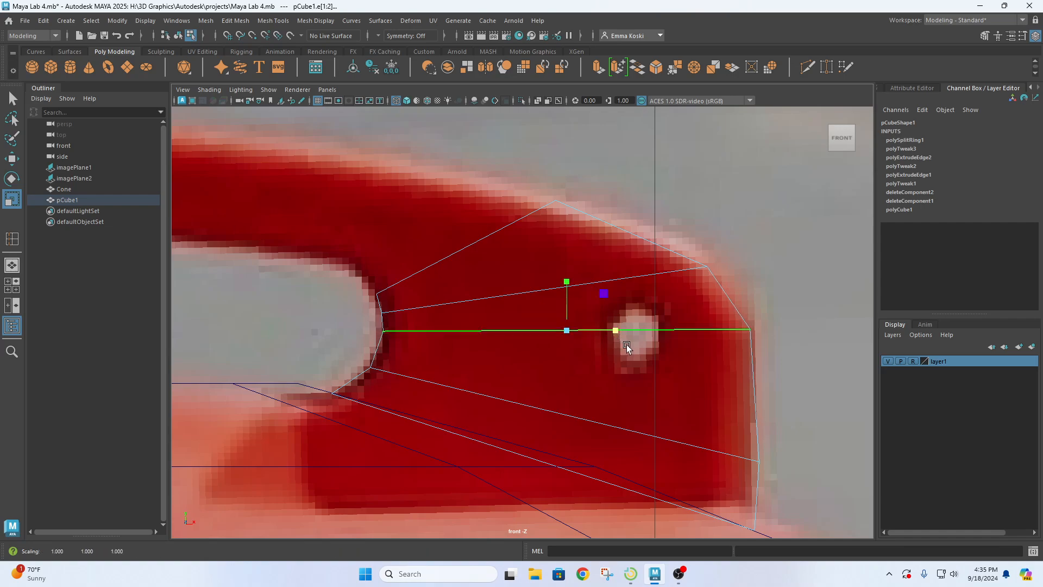
key("w")
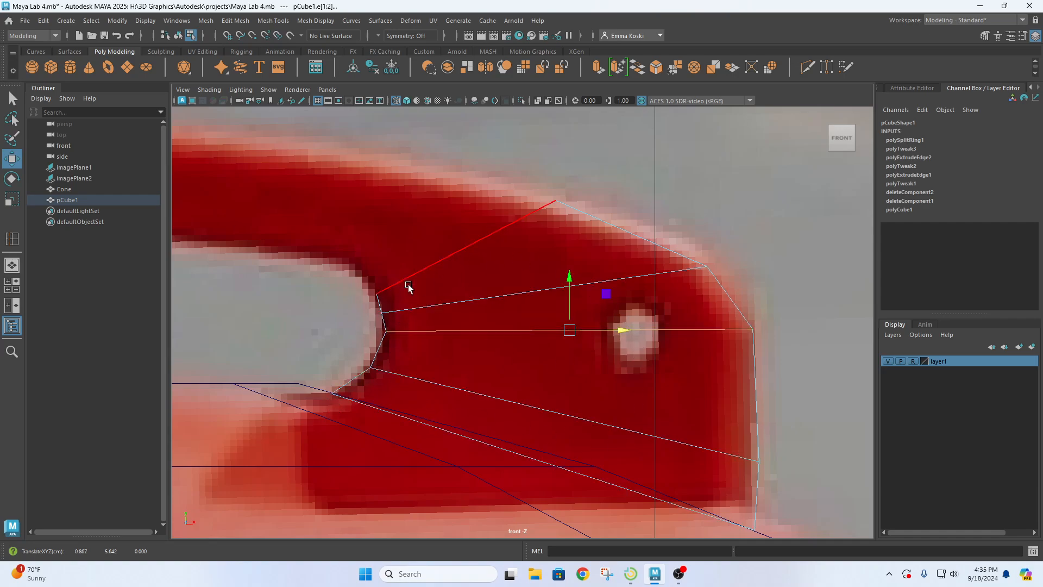
Narrow the edge loop above the horizontal one slightly so it meets the grip opening's rim
left_click(398, 311)
key("r")
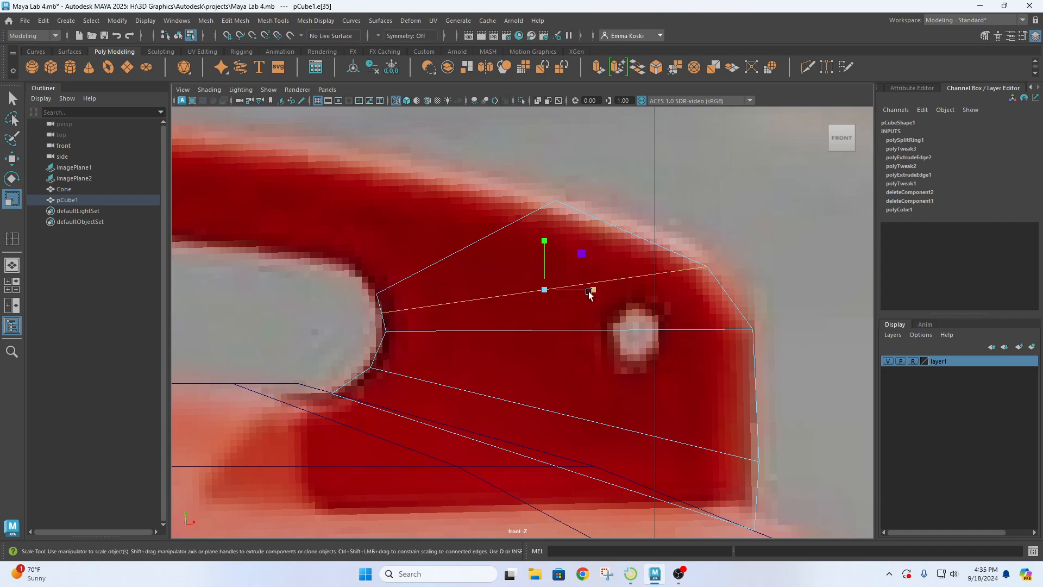
left_click_drag(596, 290, 590, 292)
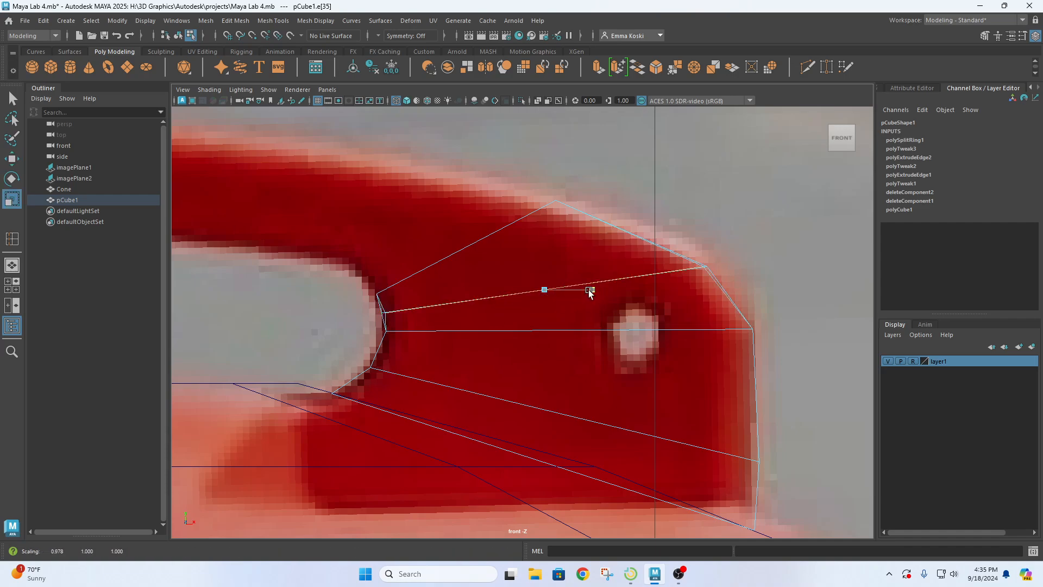
left_click(461, 304)
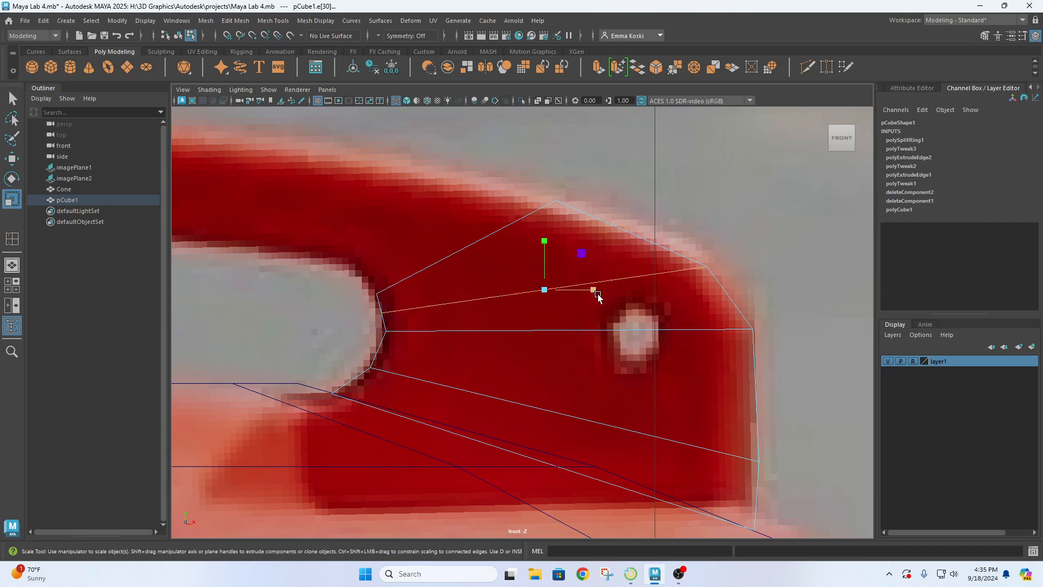
left_click_drag(598, 296, 595, 292)
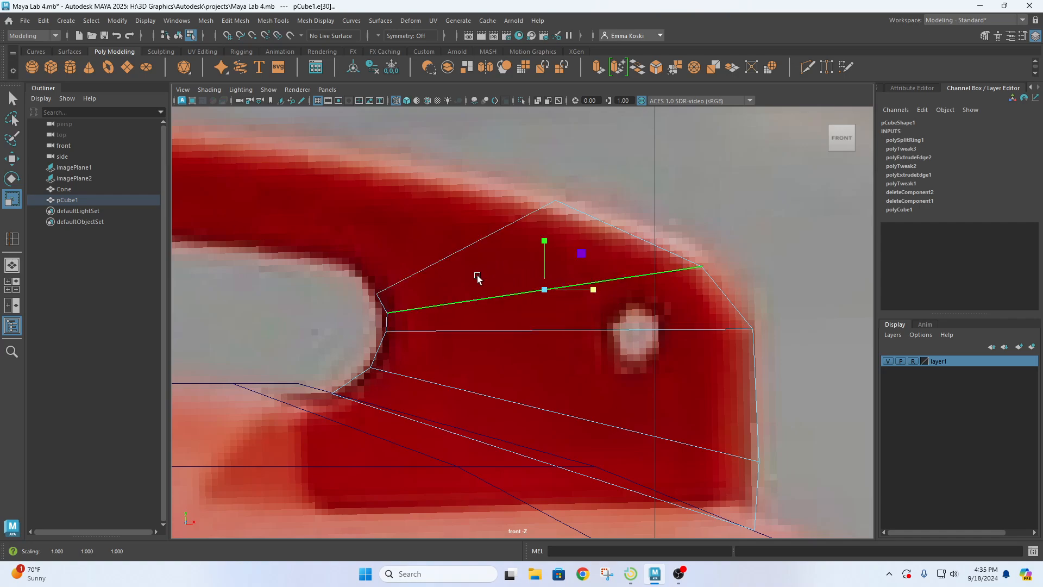
Extrude the sloping top edges and move the new edges up toward the middle of the handle's arch
left_click(456, 253)
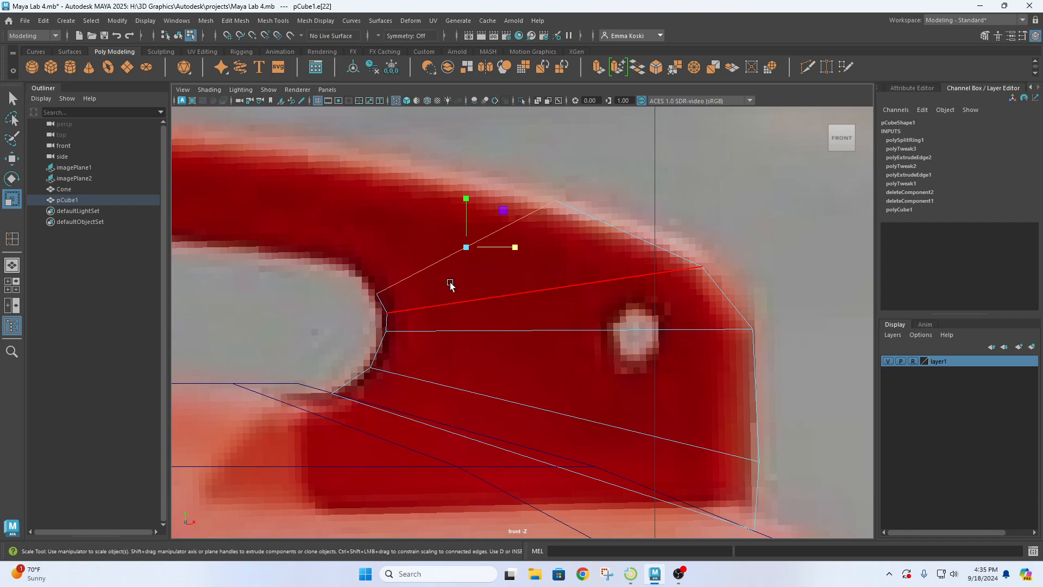
key("q")
left_click(414, 213)
left_click(455, 252)
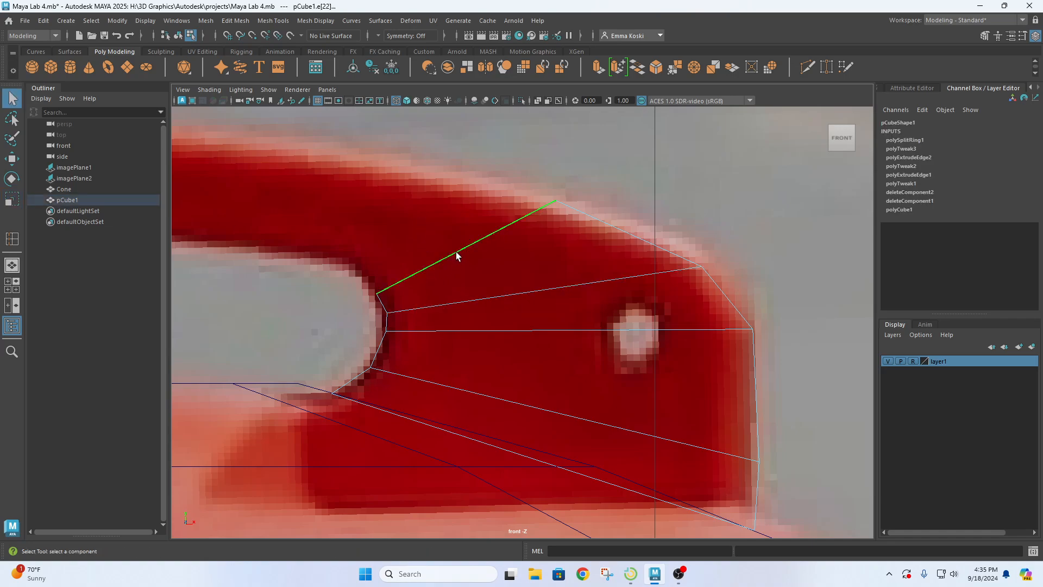
key("space")
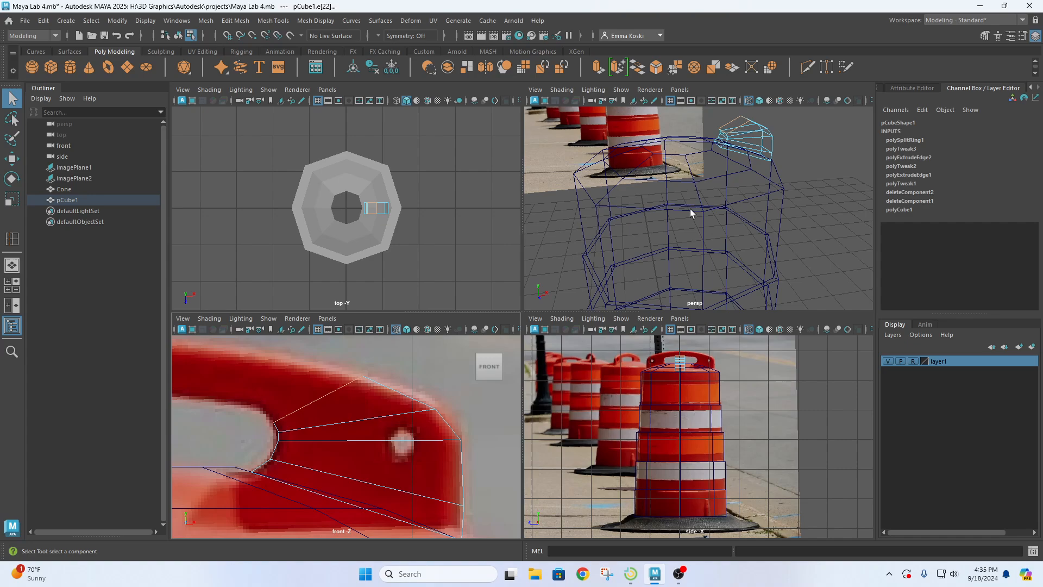
key("space")
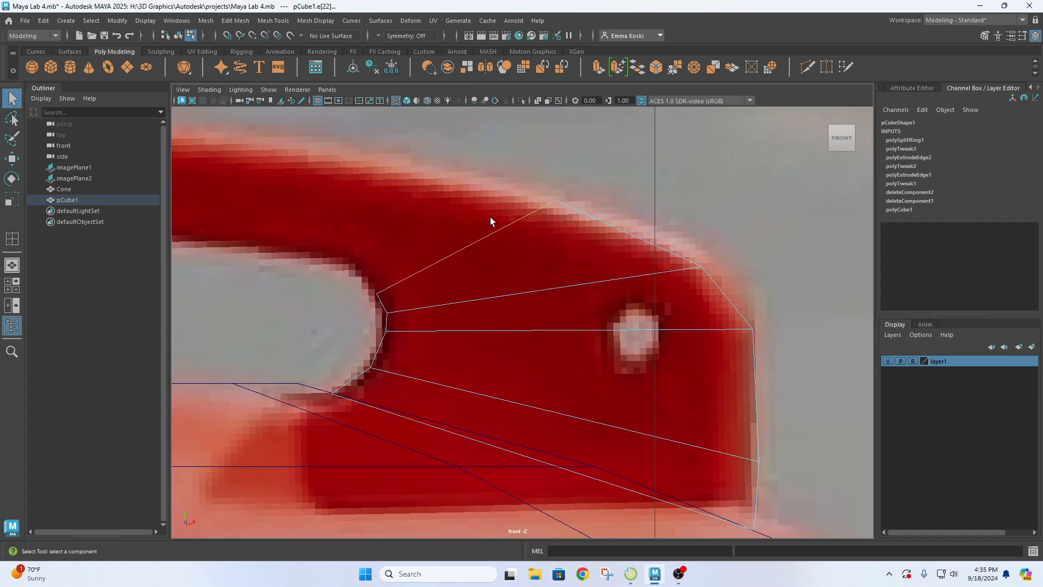
key("ctrl+e")
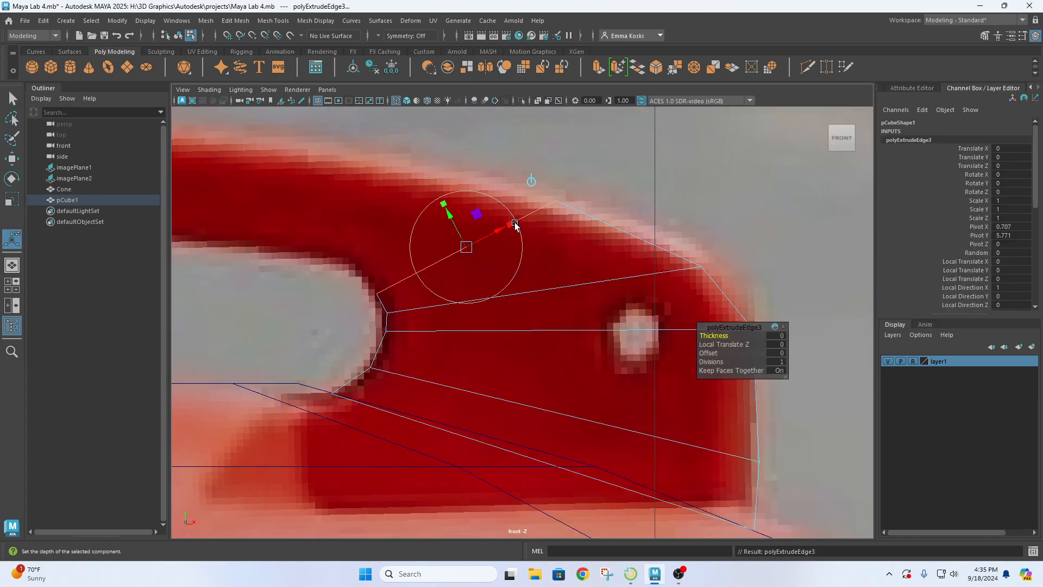
key("w")
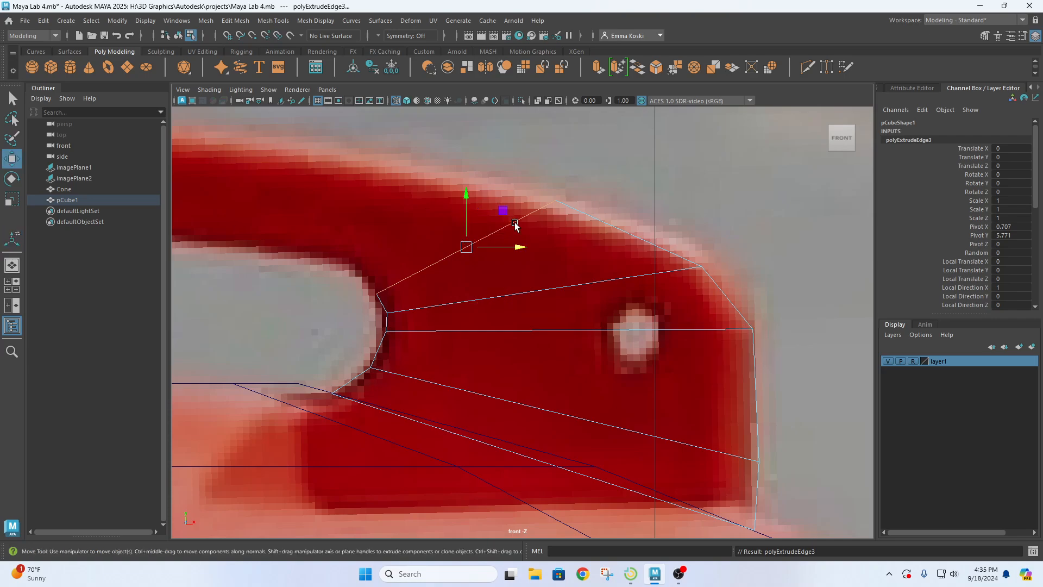
left_click_drag(516, 244, 337, 163)
Shift the extruded end edges further along the arch and rotate them until they stand vertical
key("r")
key("e")
key("w")
left_click_drag(375, 206, 305, 205)
middle_click_drag(344, 228, 471, 287, "alt")
key("r")
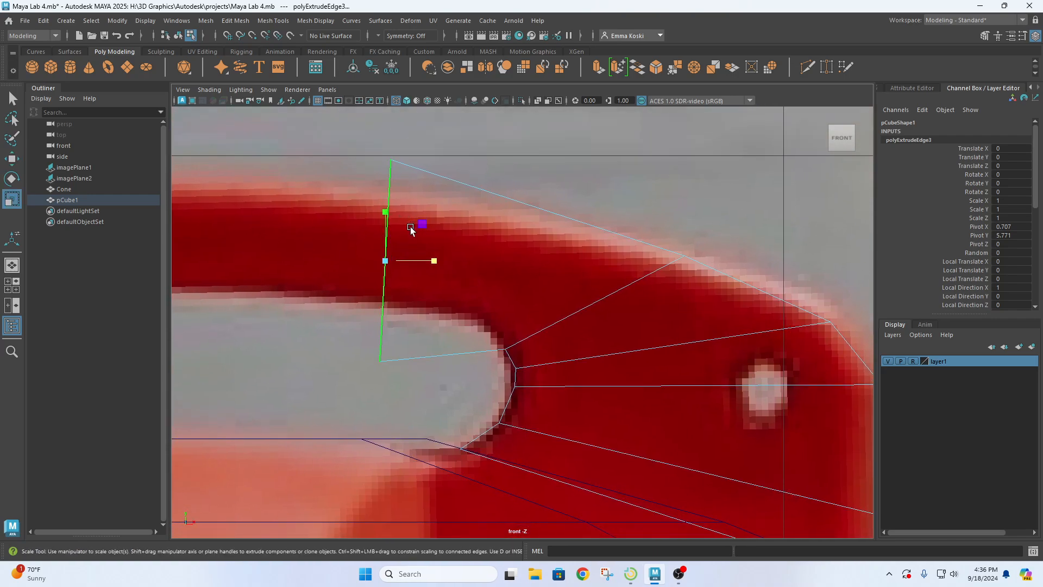
key("e")
left_click_drag(407, 221, 405, 219)
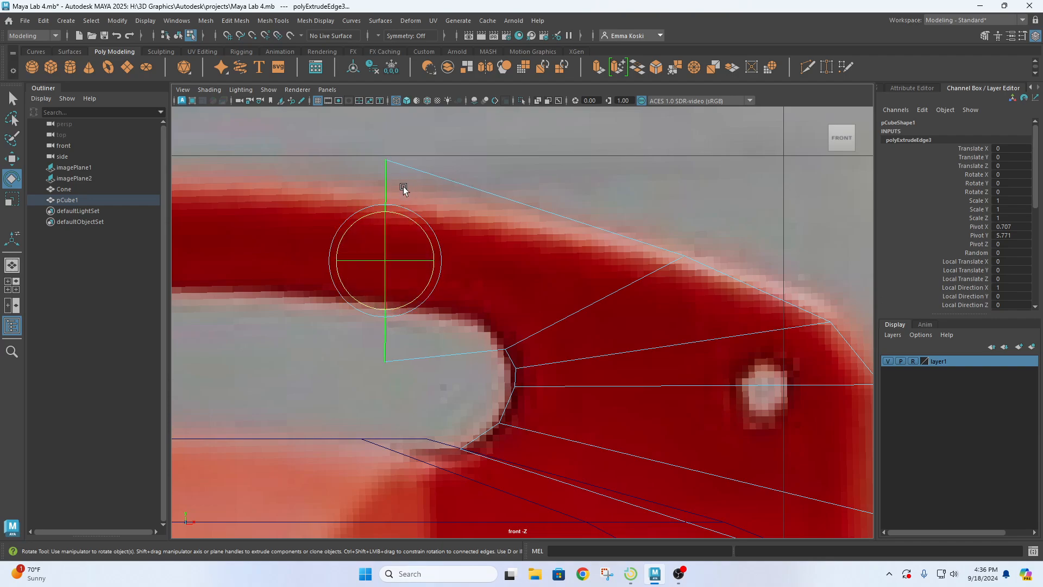
Reduce the vertical end edges' height to the arch's thickness and position them at about 5.86 in Y
key("r")
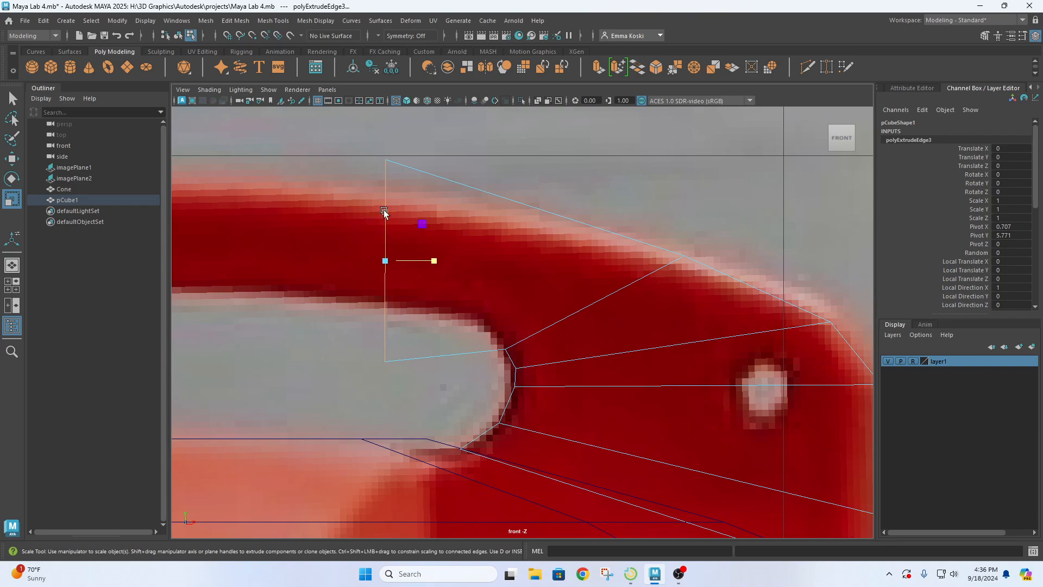
mouse_move(384, 212)
left_mouse_down()
mouse_move(386, 233)
mouse_move(386, 206)
left_mouse_up()
key("w")
key("e")
key("r")
key("w")
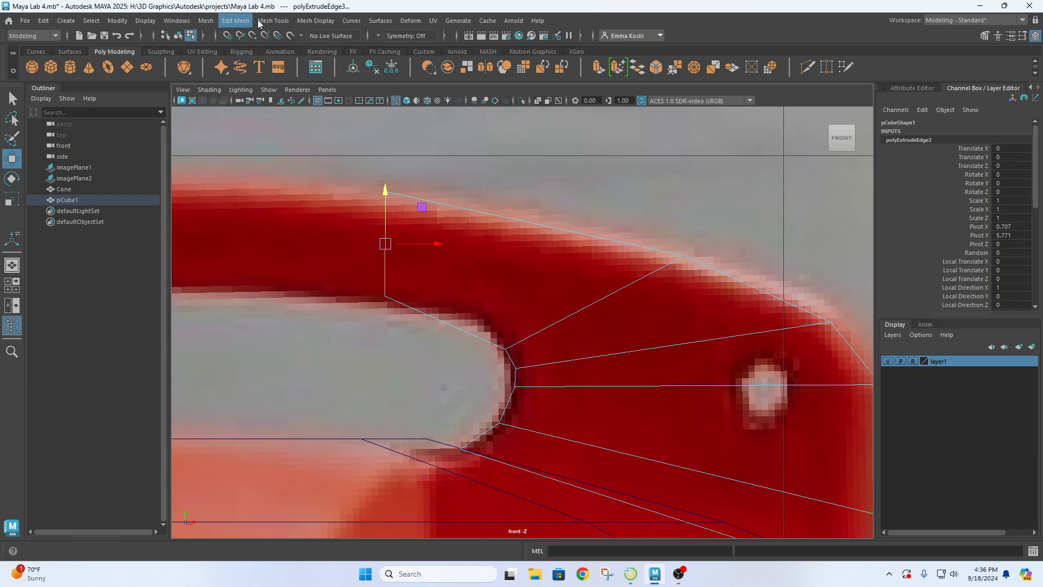
Insert an edge loop about midway along the newly extruded section, keeping Insert with edge flow off
left_click(258, 23)
left_click(377, 106)
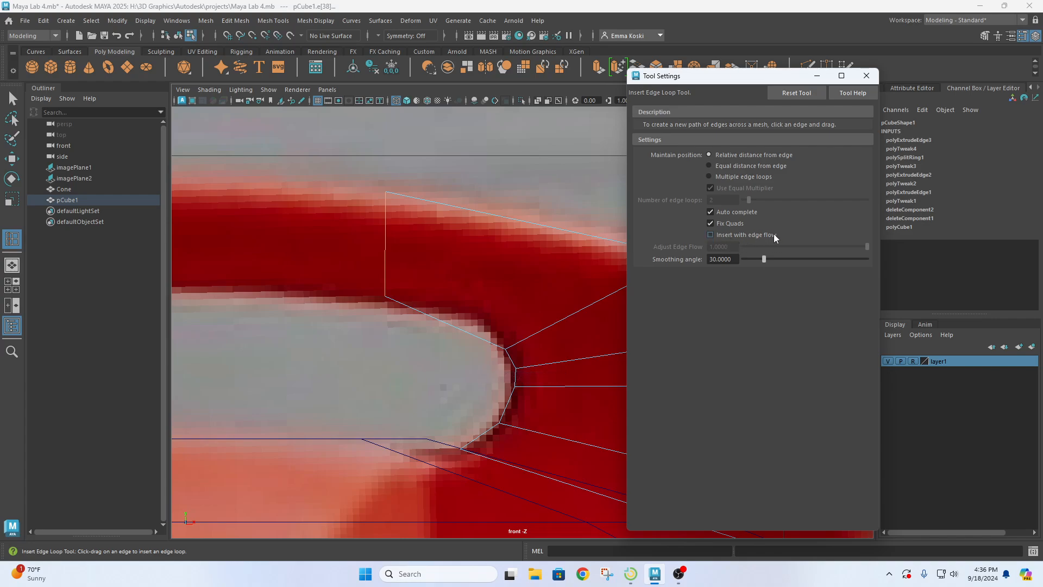
left_click(866, 76)
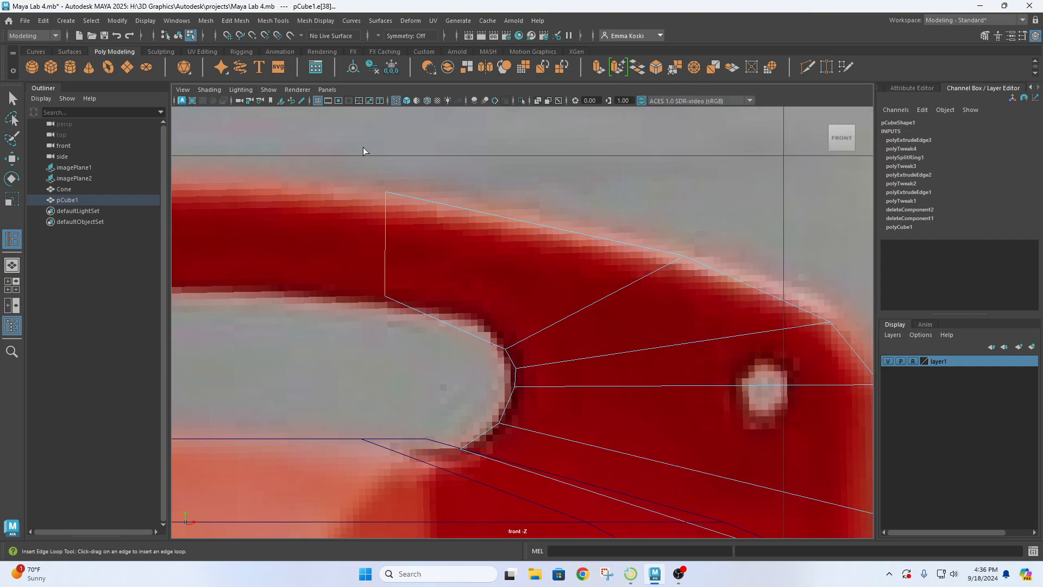
left_click(450, 328)
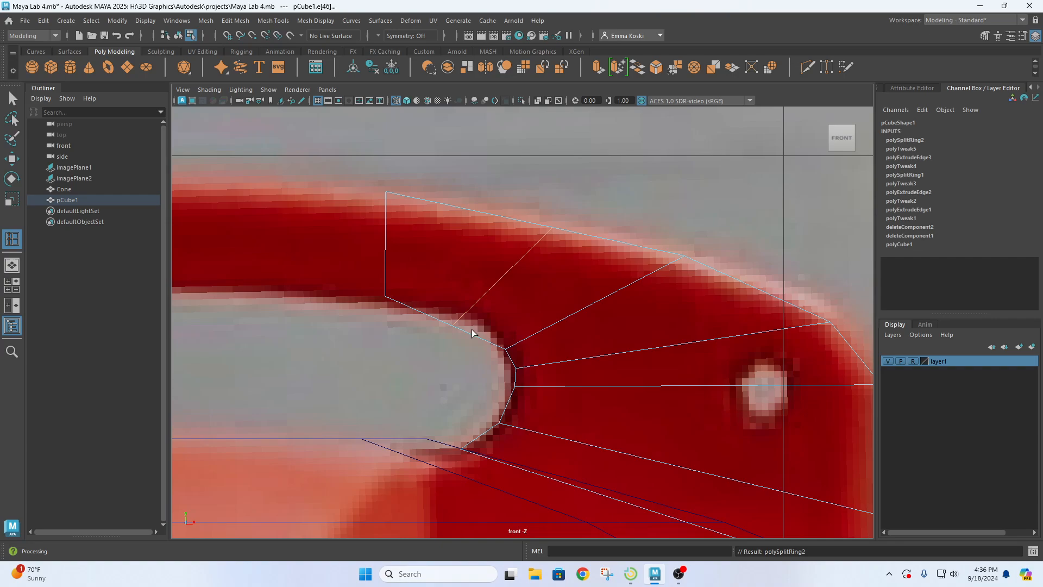
Scale the inserted edge loop to the arch's curved outline and move it to about 0.575 in X and 5.83 in Y
key("r")
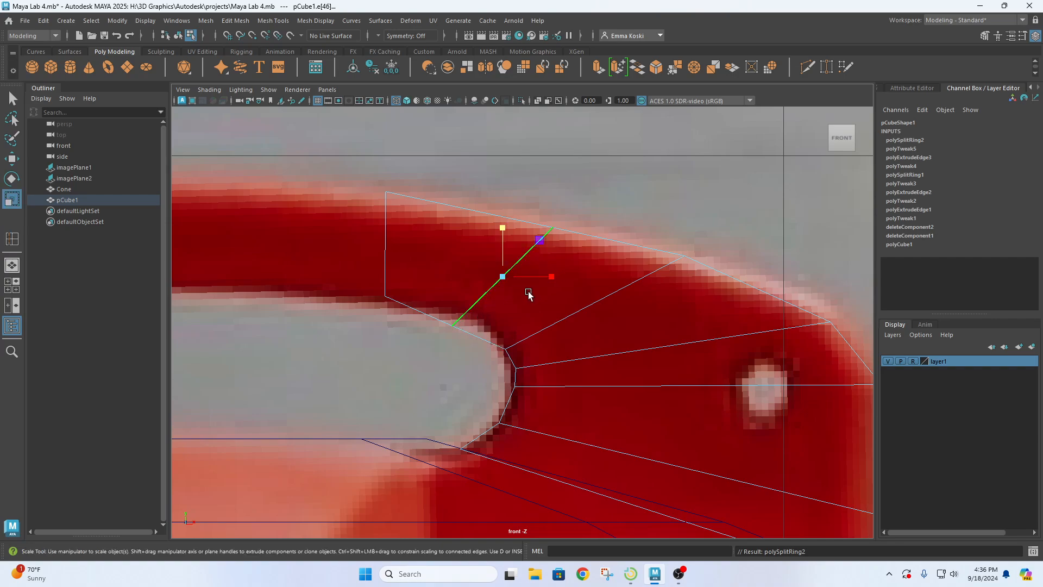
left_click_drag(501, 228, 502, 232)
left_click_drag(546, 283, 565, 268)
key("e")
key("w")
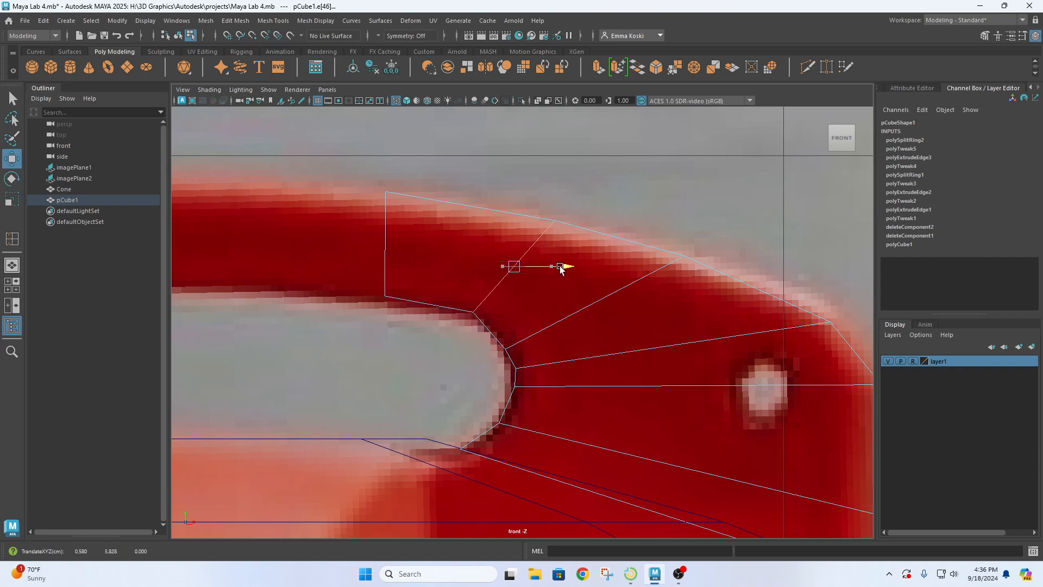
left_click_drag(509, 237, 509, 237)
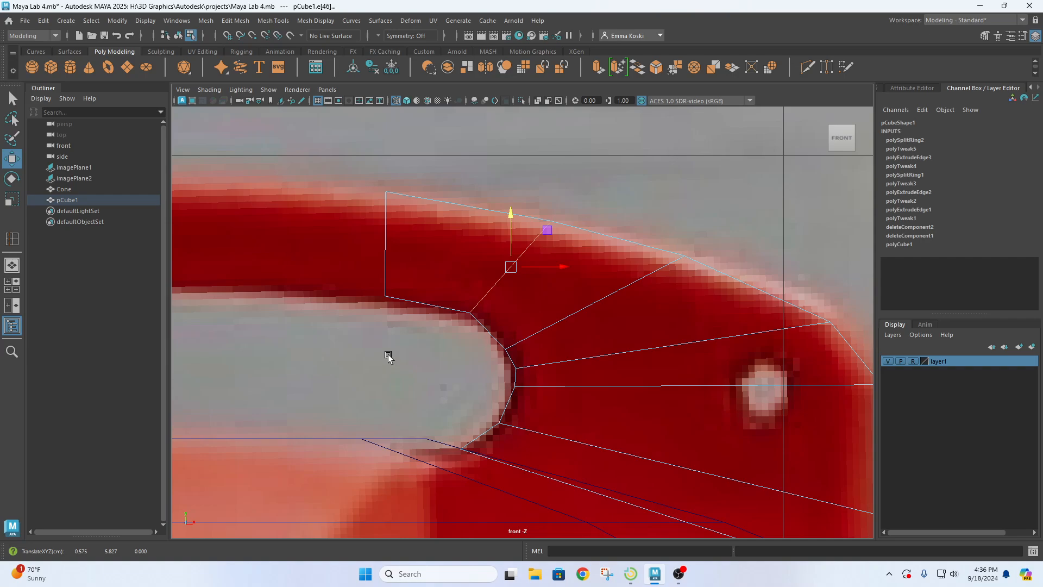
Extrude the vertical end edges of the arch and move them to the handle's centerline at about X 0
left_click(391, 252)
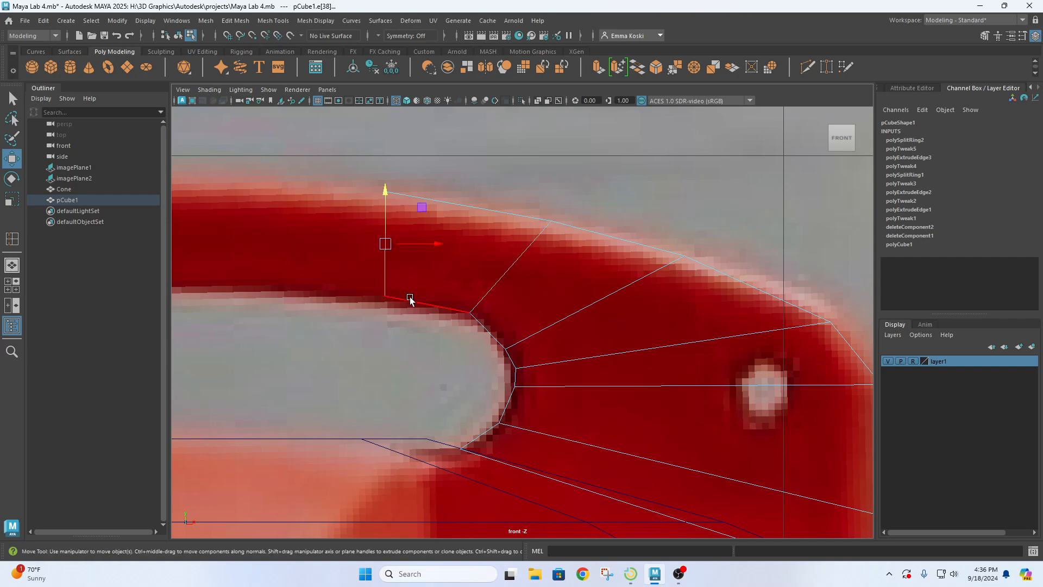
key("space")
key("space")
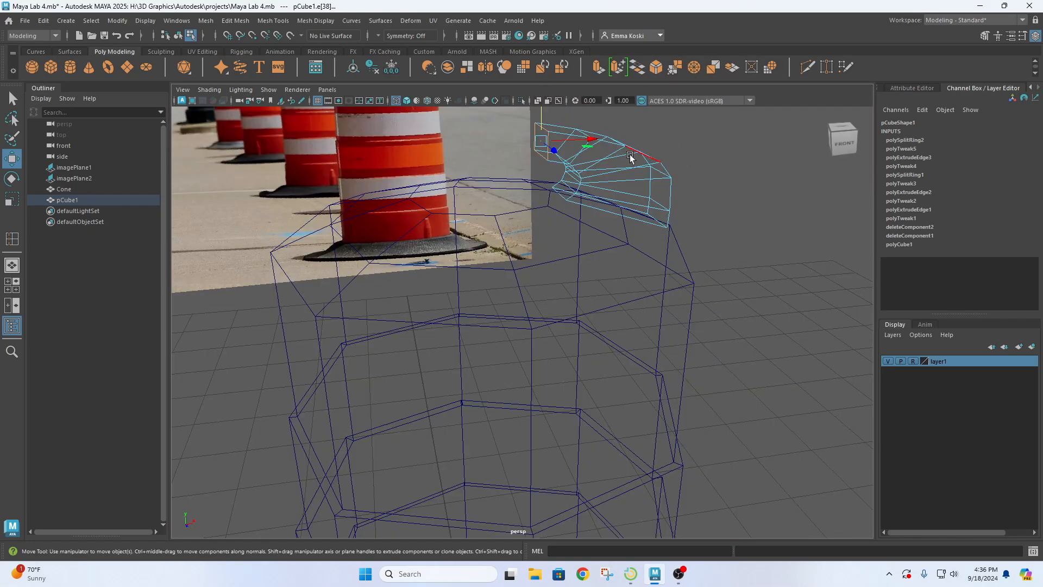
key("space")
key("space")
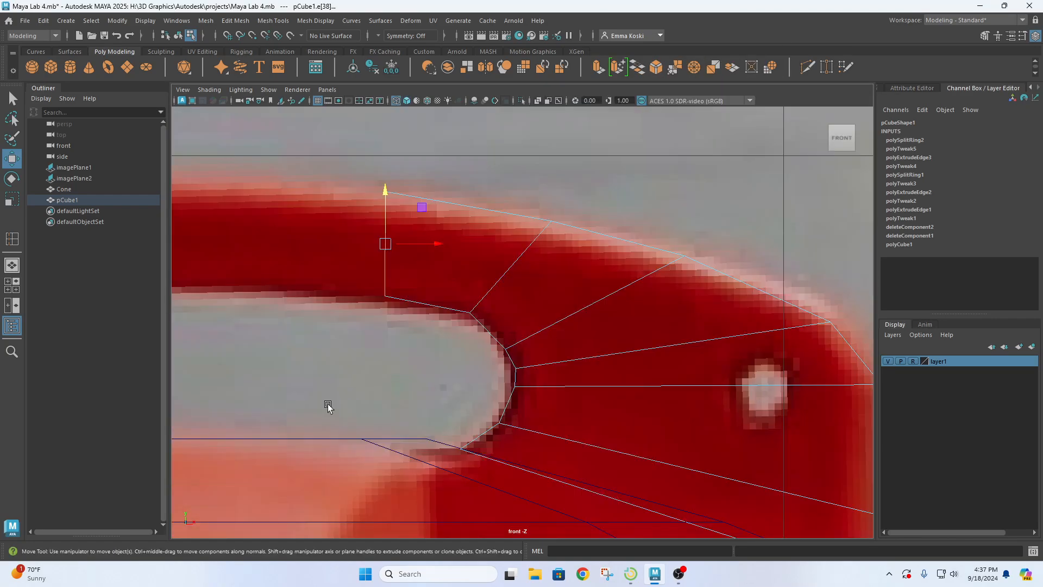
key("ctrl+e")
scroll(440, 320, "down", 5)
scroll(438, 327, "up", 3)
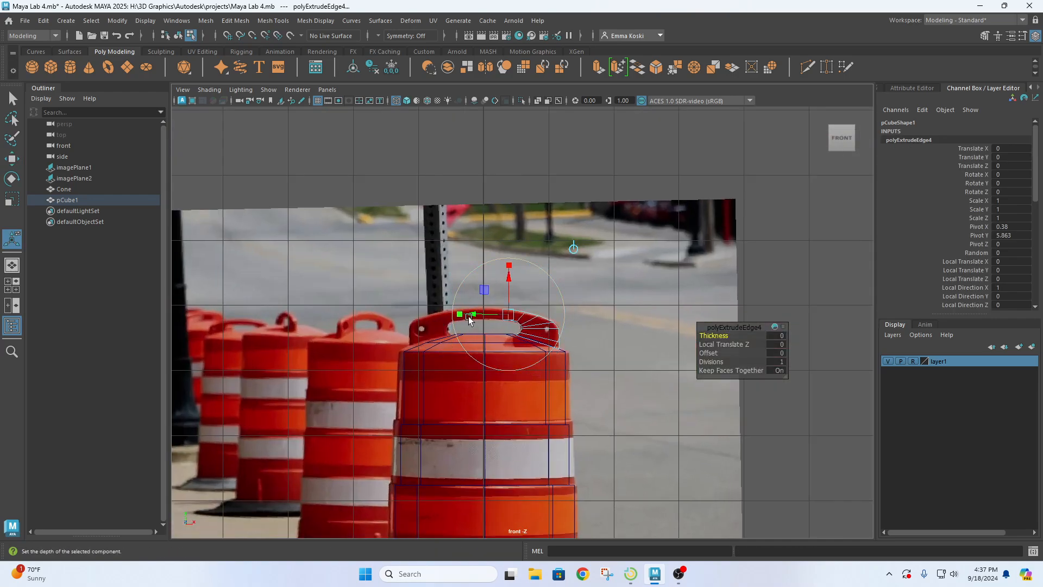
scroll(502, 321, "up", 3)
key("w")
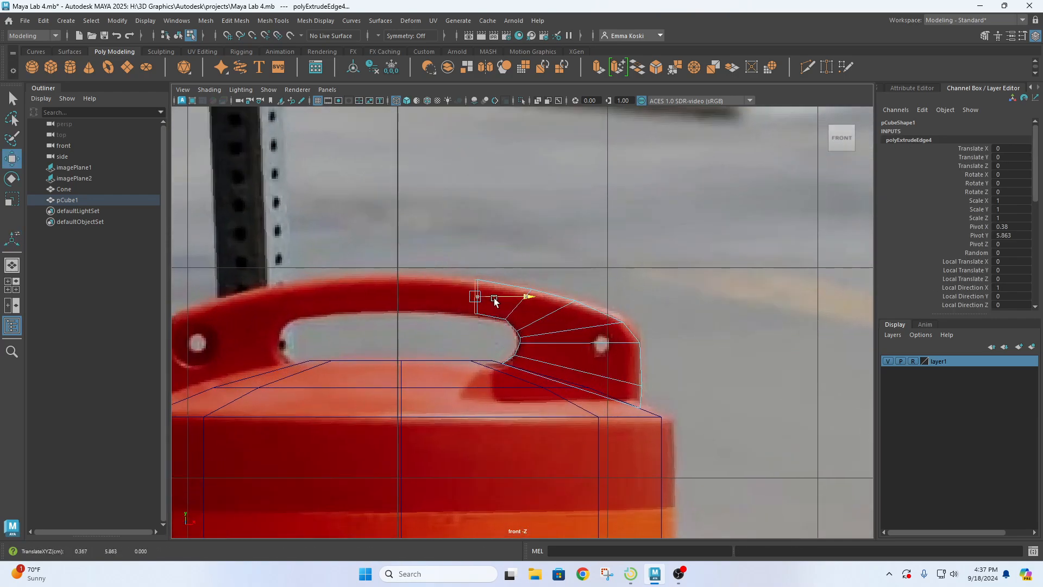
left_click_drag(444, 306, 417, 303)
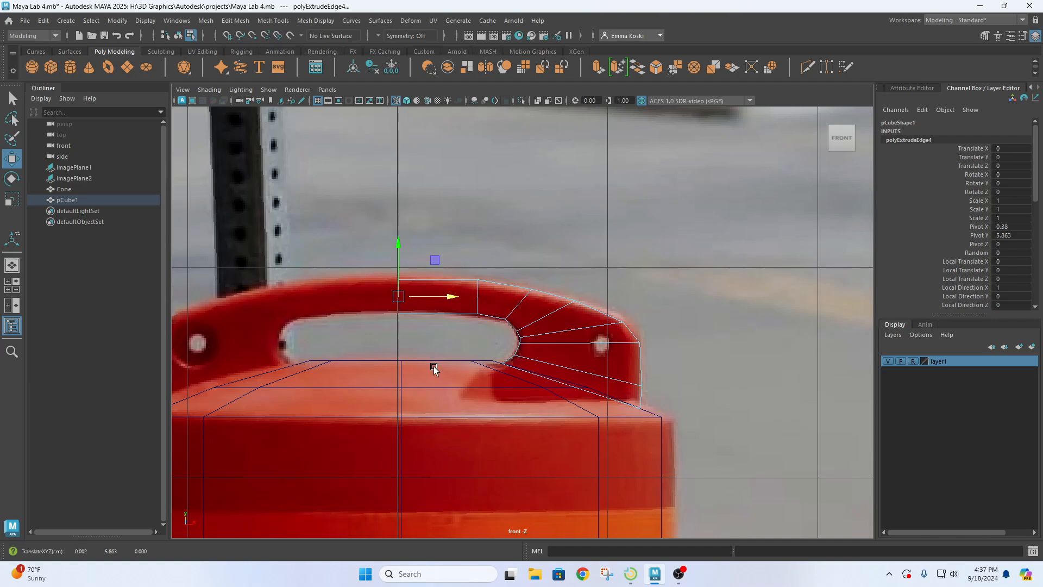
Raise the vertical end edges at the centerline to about 5.87 in Y, matching the arch in the reference photo
scroll(414, 396, "up", 4)
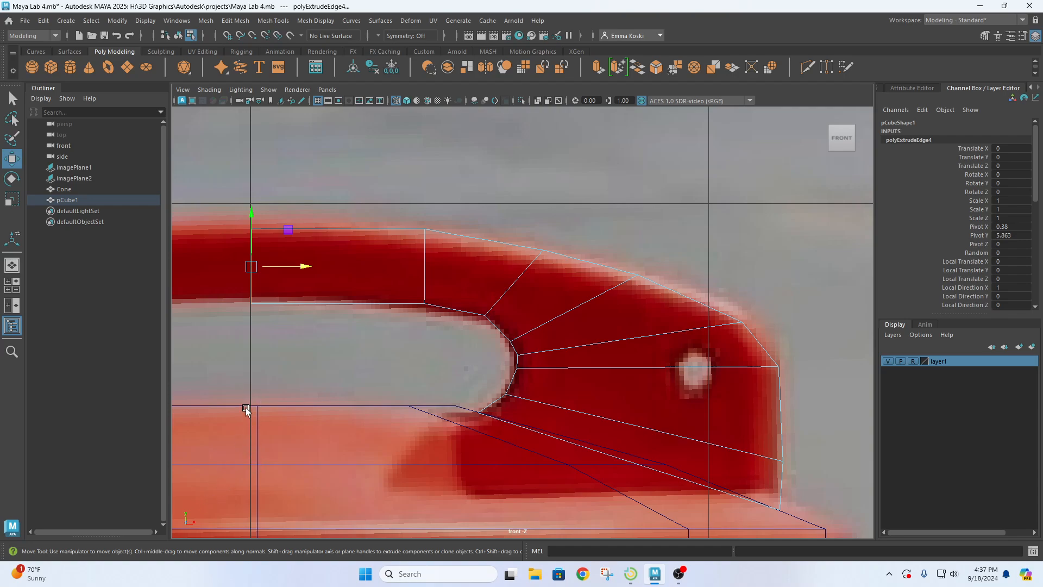
left_click_drag(284, 269, 281, 267)
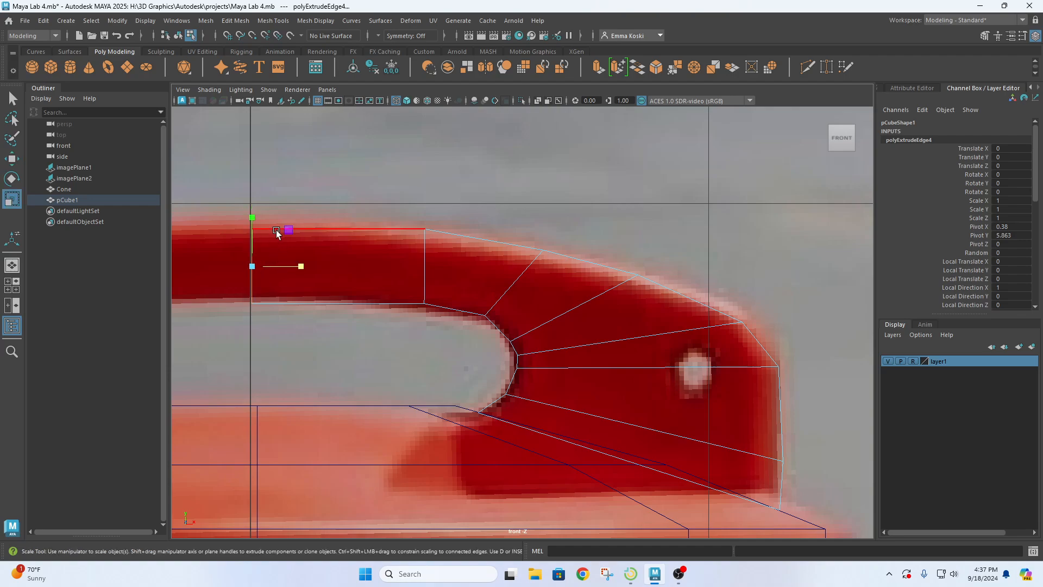
key("e")
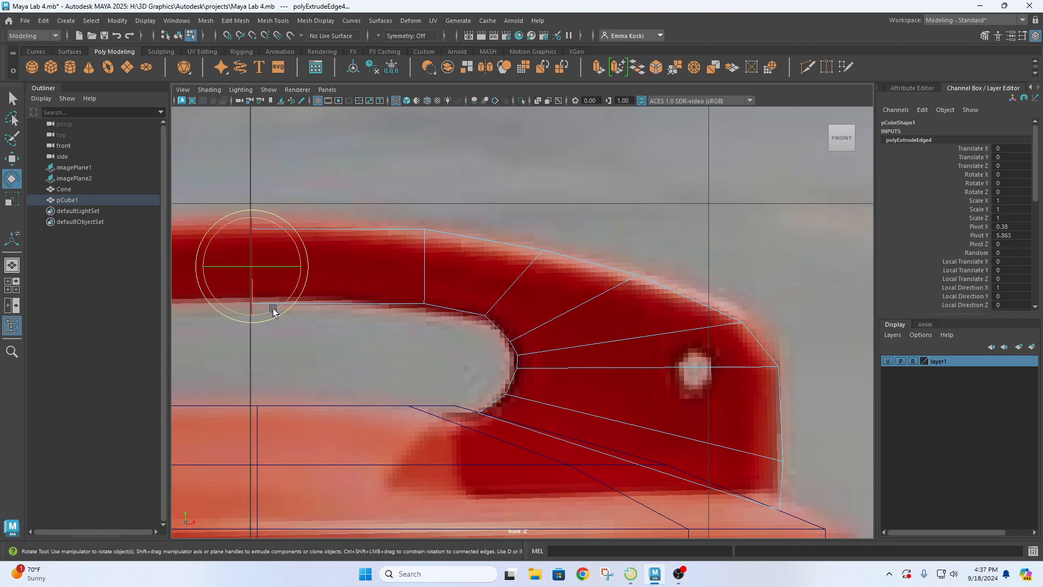
key("w")
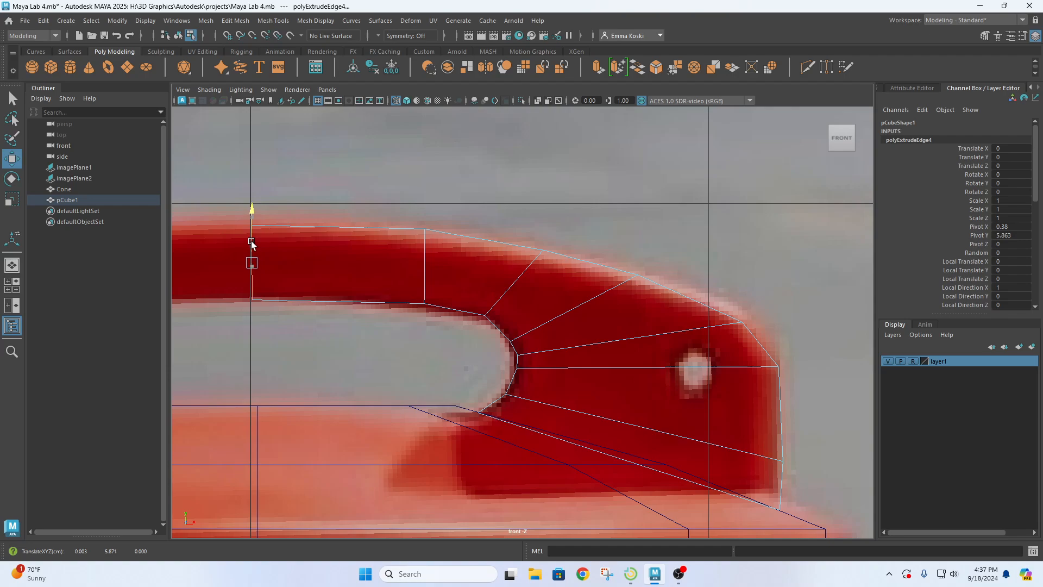
left_click_drag(251, 242, 251, 242)
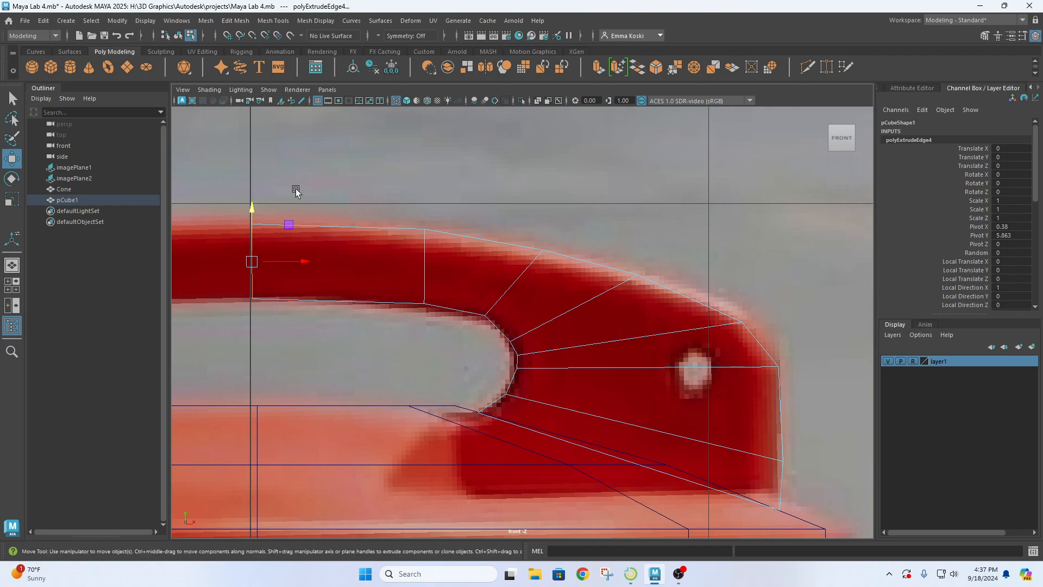
Insert an edge loop about midway along the section next to the centerline and raise it to about 5.87 in Y
left_click(238, 20)
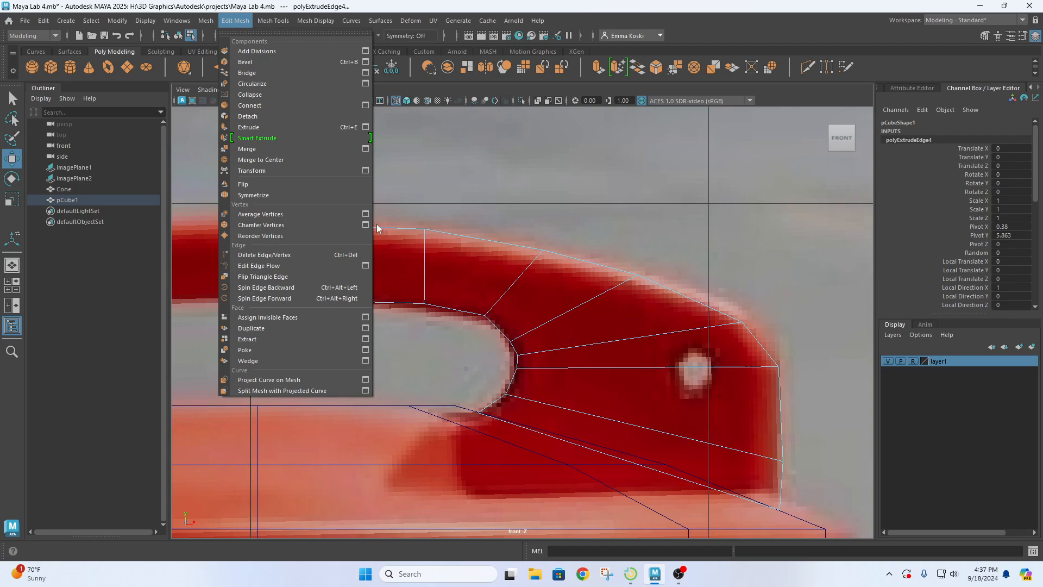
mouse_move(277, 21)
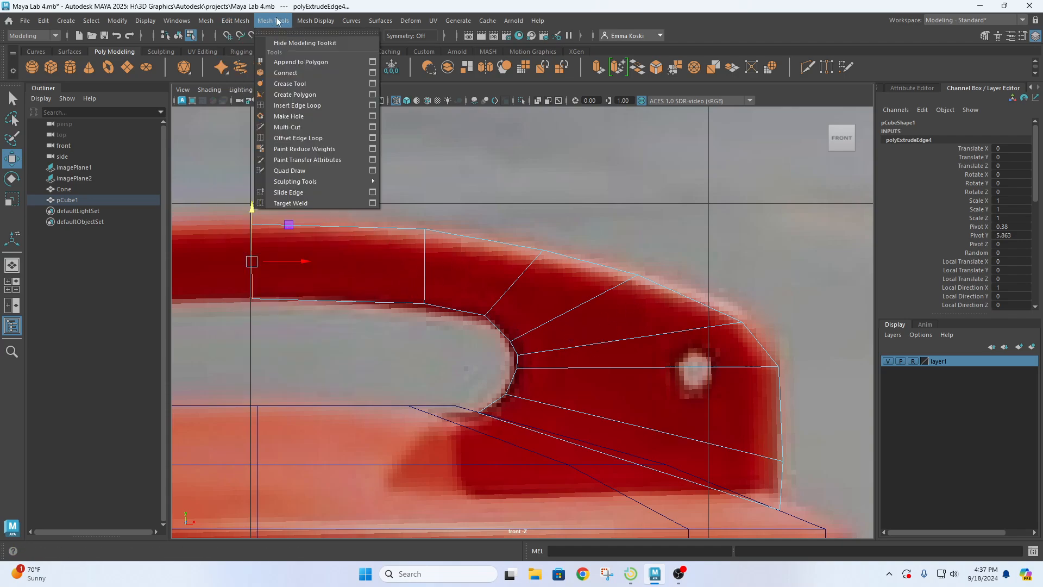
left_click(373, 105)
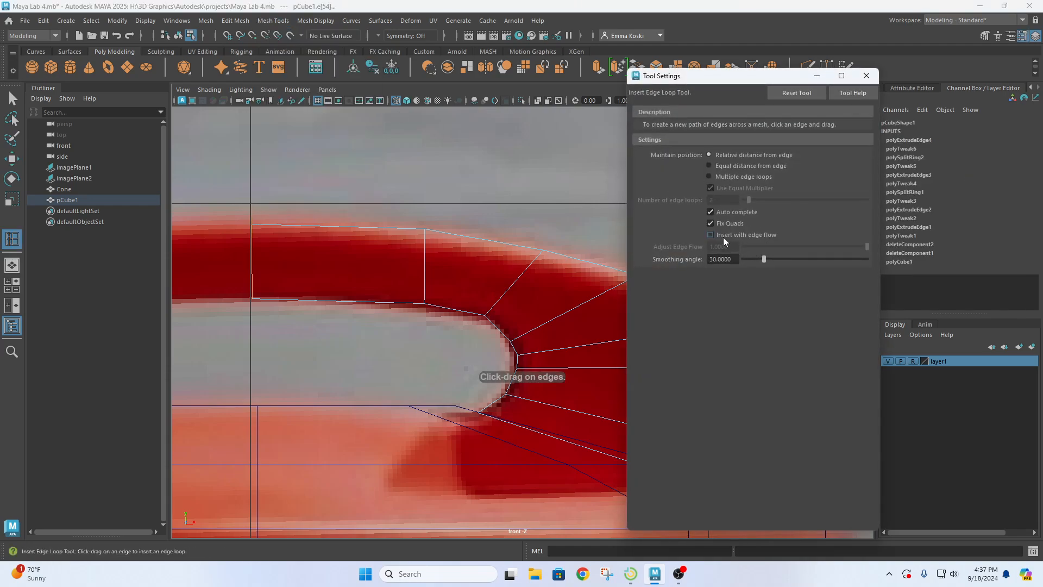
left_click(865, 75)
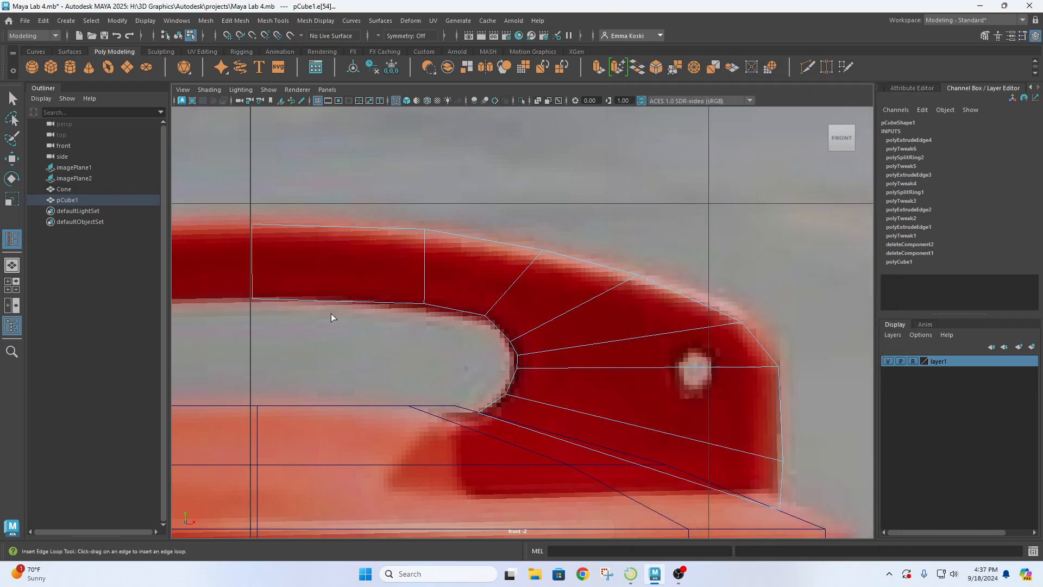
left_click(332, 299)
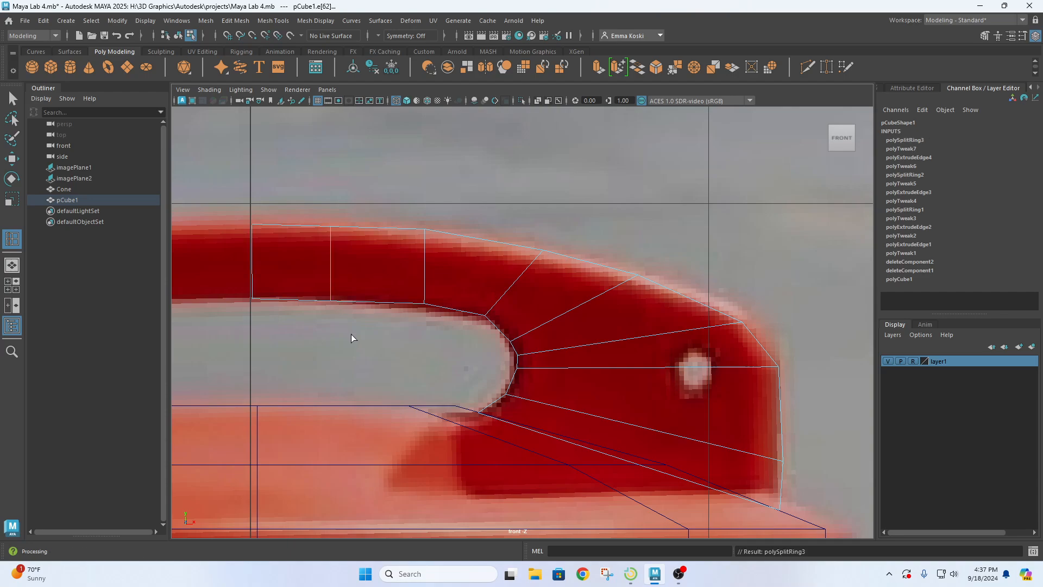
key("w")
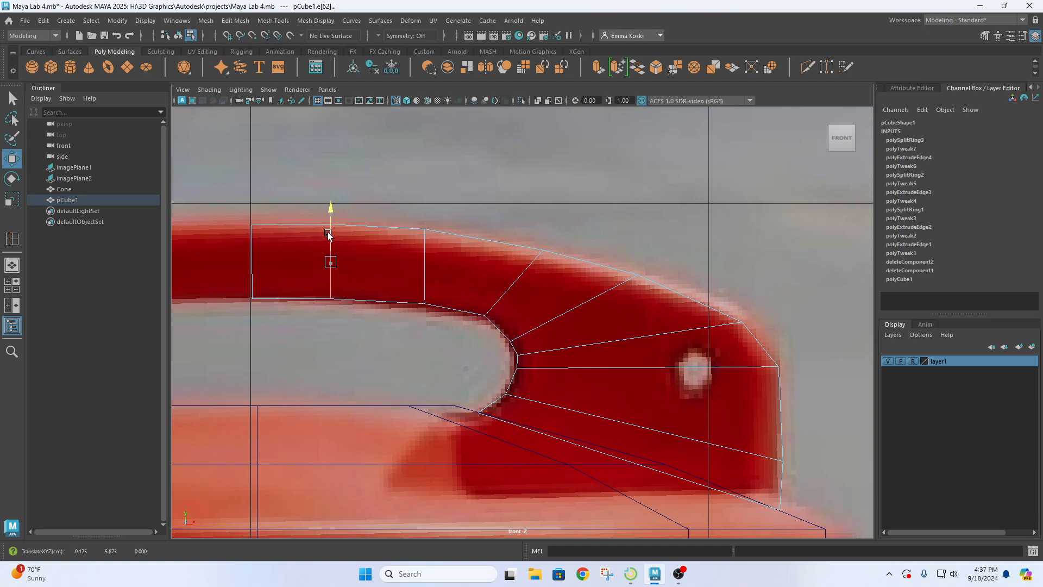
left_click_drag(328, 234, 329, 233)
Examine the half handle on top of the barrel in shaded perspective from several angles
key("space")
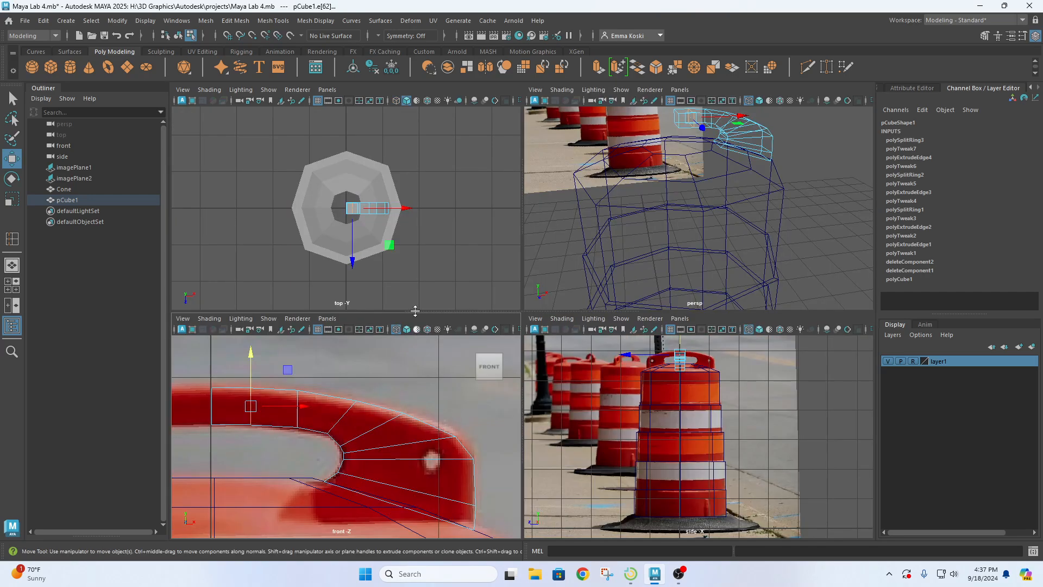
key("space")
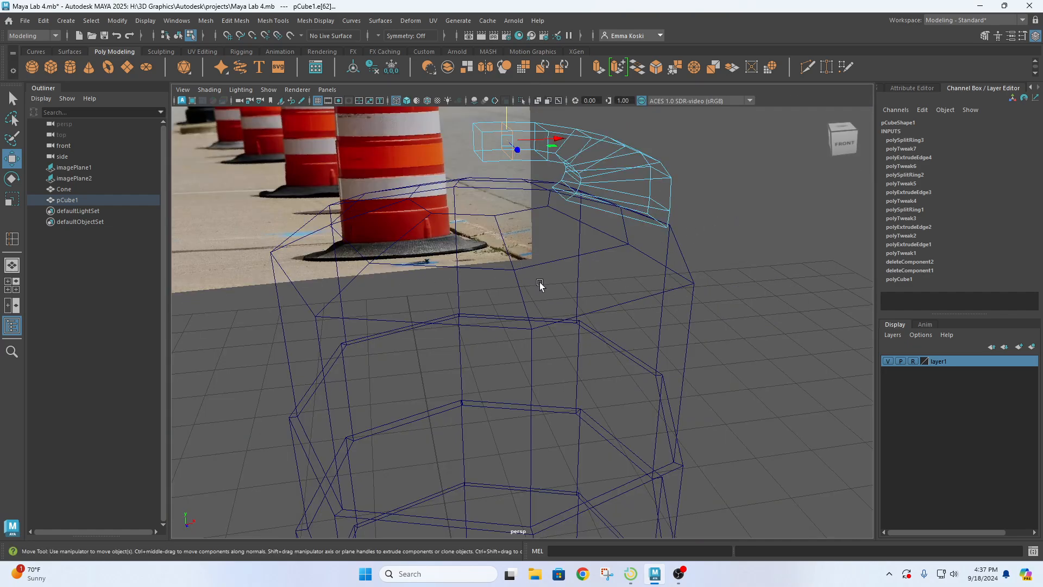
key("5")
scroll(534, 269, "down", 3)
scroll(535, 271, "up", 1)
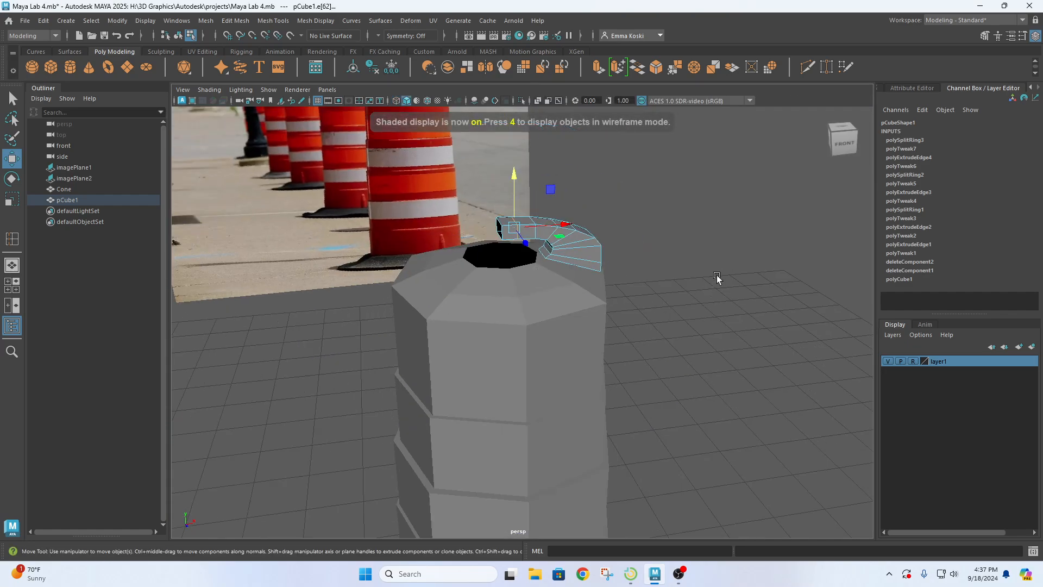
left_click_drag(717, 278, 686, 263, "alt")
left_click(752, 373)
left_click_drag(752, 373, 663, 368, "alt")
Narrow the whole handle object in the side view by scaling it to about 0.23 in Z
key("space")
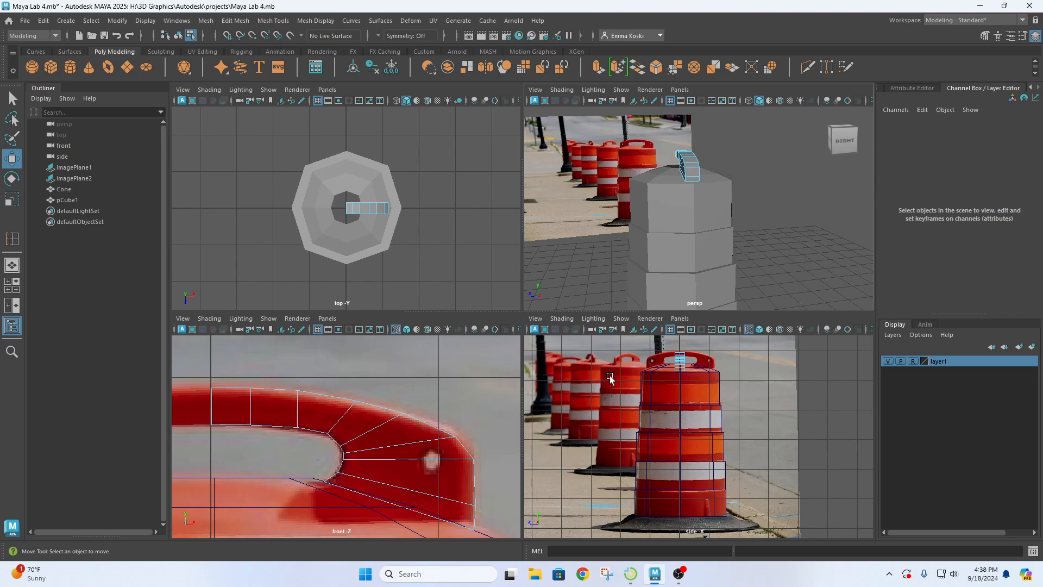
key("space")
scroll(302, 158, "up", 3)
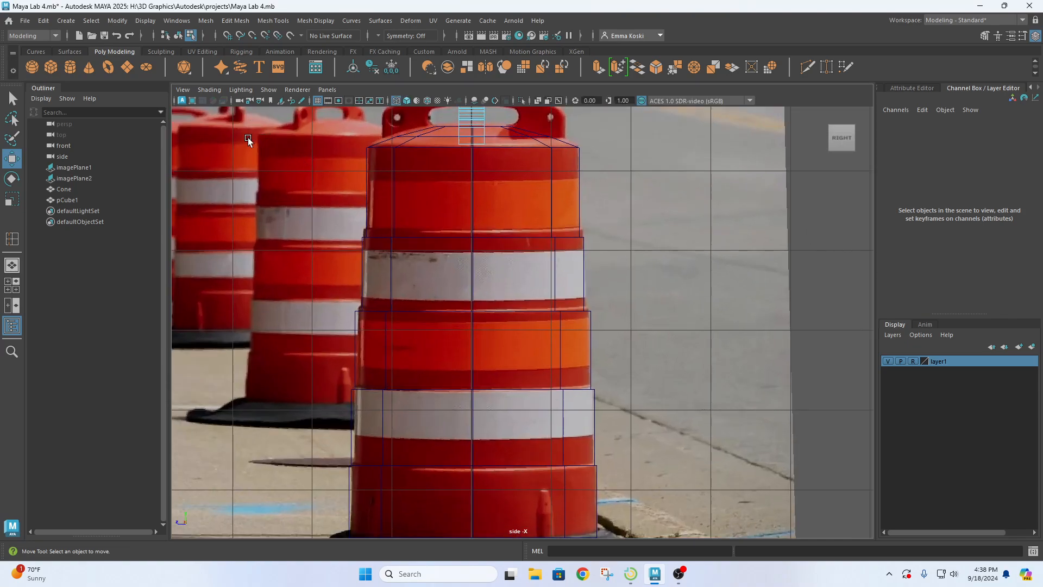
middle_click_drag(313, 119, 382, 201, "alt")
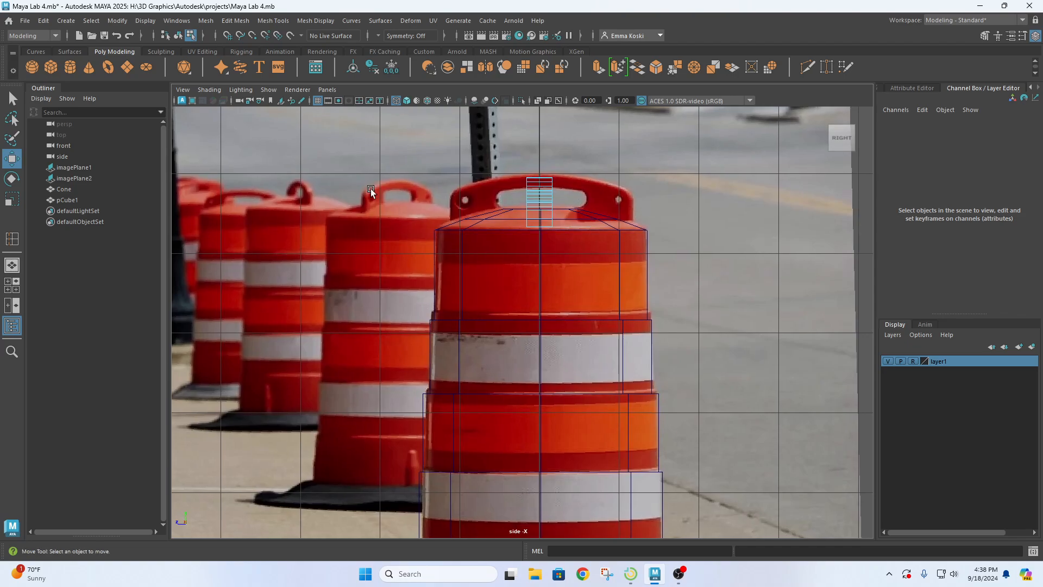
right_click(545, 182)
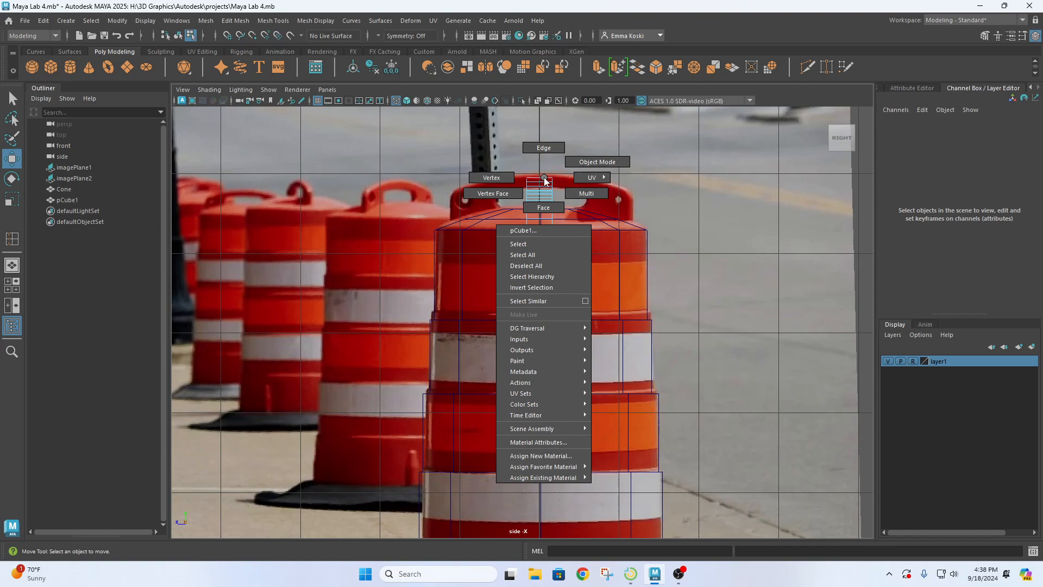
right_click_drag(545, 181, 580, 158)
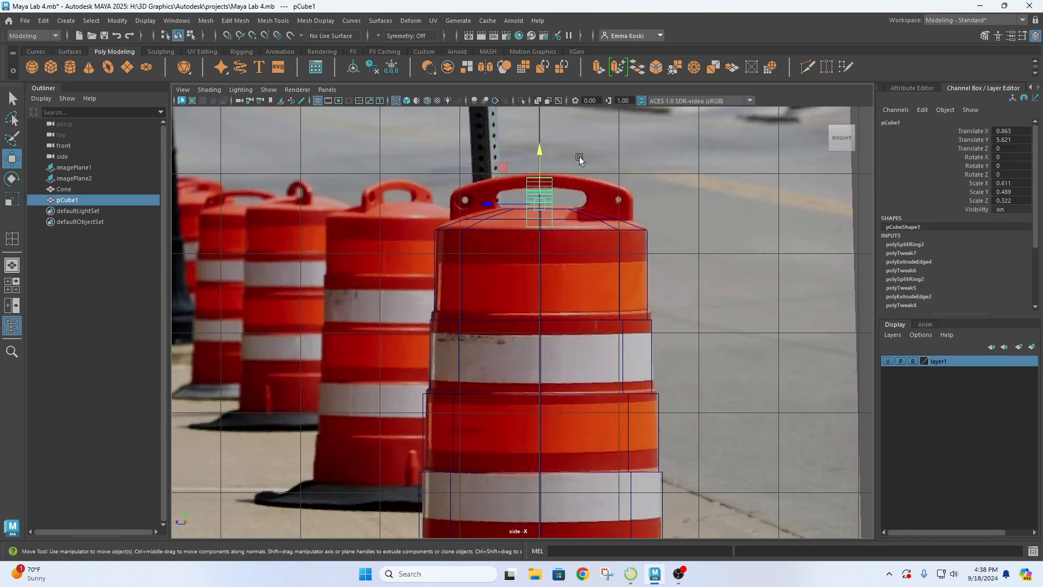
key("r")
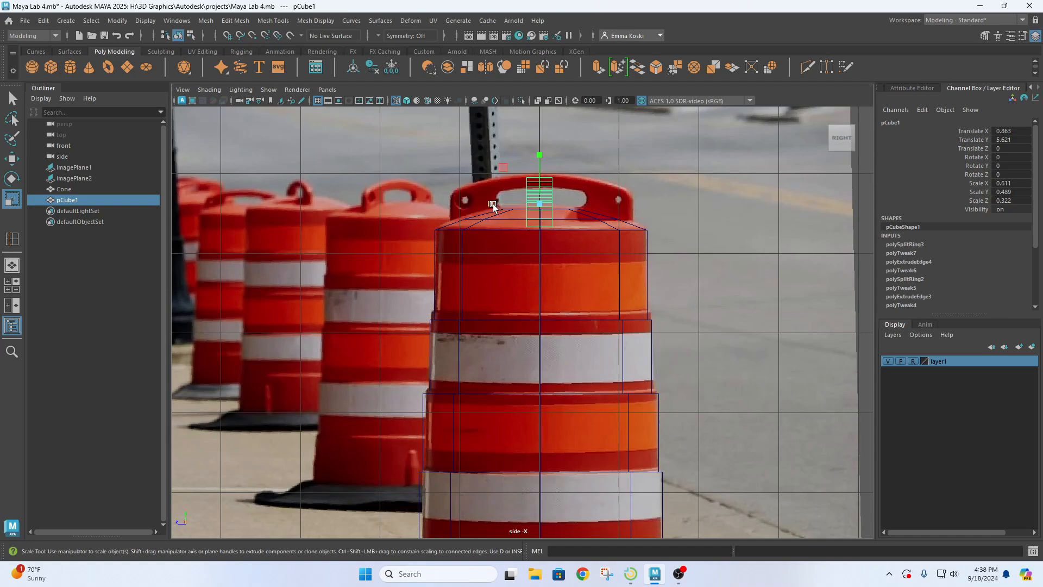
left_click_drag(490, 204, 504, 210)
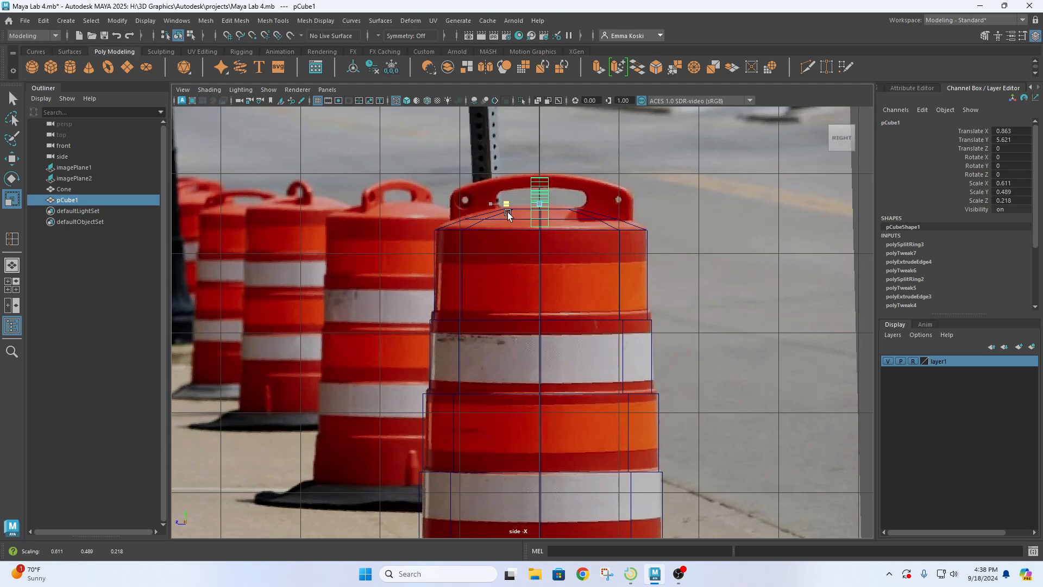
left_click_drag(505, 215, 495, 206)
Inspect the narrowed handle and the barrel top in perspective, selecting the barrel body to check its edges
key("space")
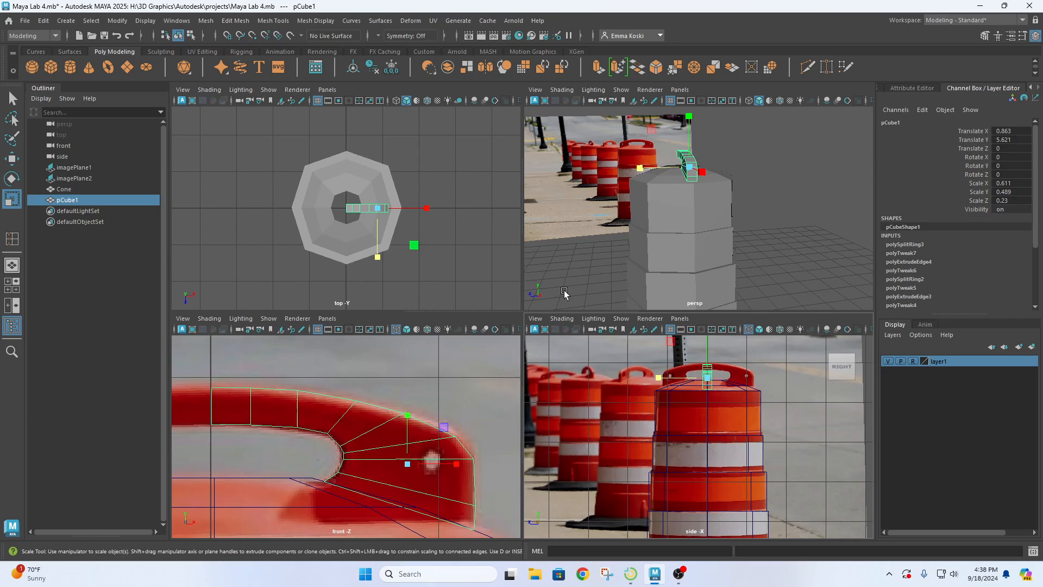
key("space")
left_click_drag(562, 309, 650, 300, "alt")
key("q")
left_click_drag(542, 263, 577, 246, "alt")
left_click(535, 322)
scroll(537, 300, "up", 4)
left_click(573, 247)
left_click(563, 297)
left_click(563, 246)
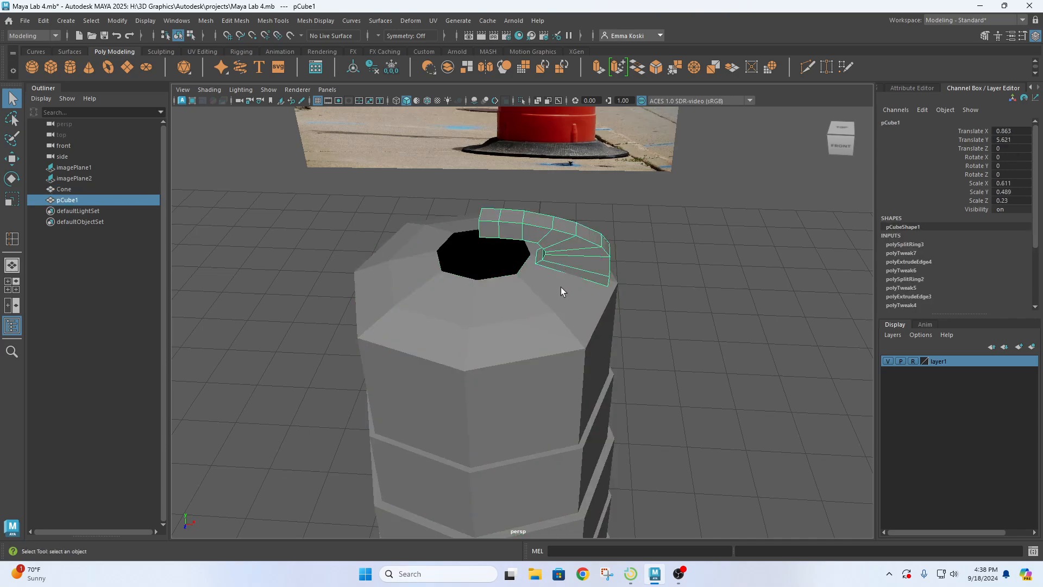
left_click(563, 311)
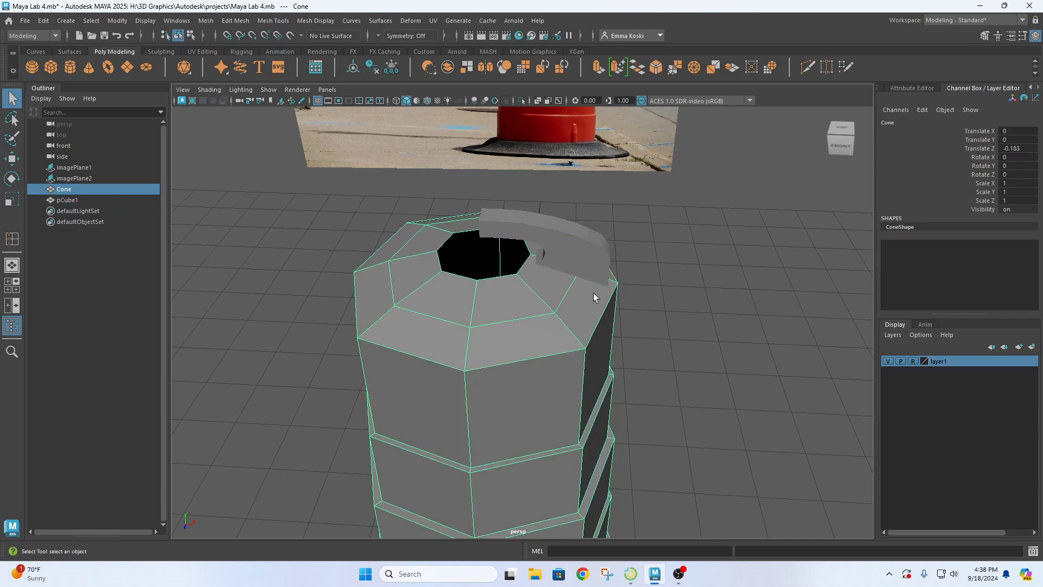
left_click_drag(593, 292, 524, 285, "alt")
Select the handle and the barrel together and examine how the handle sits on the sloped top
left_click(525, 285)
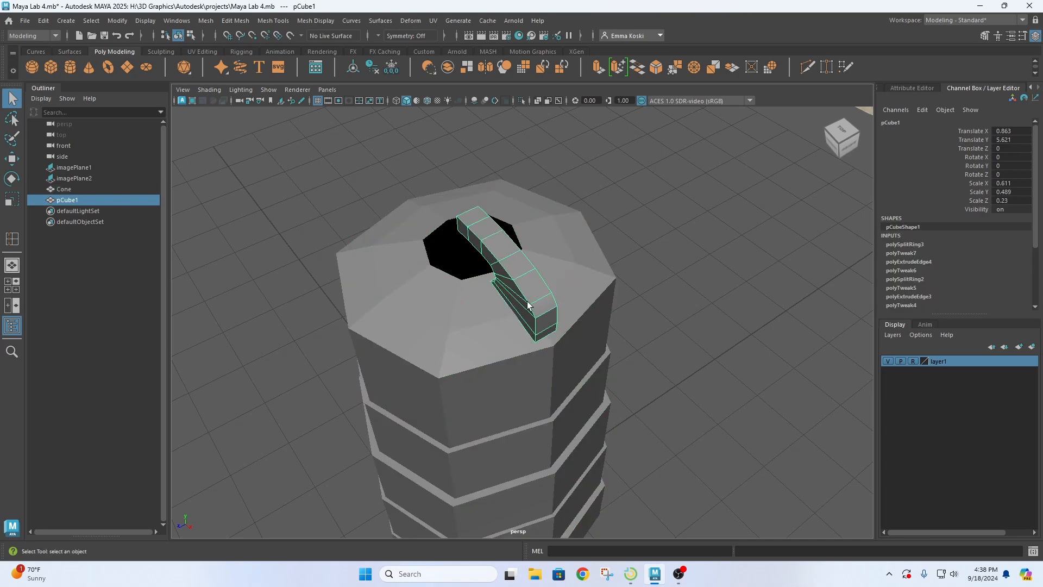
left_click(484, 323, "shift")
left_click_drag(484, 324, 562, 225, "alt")
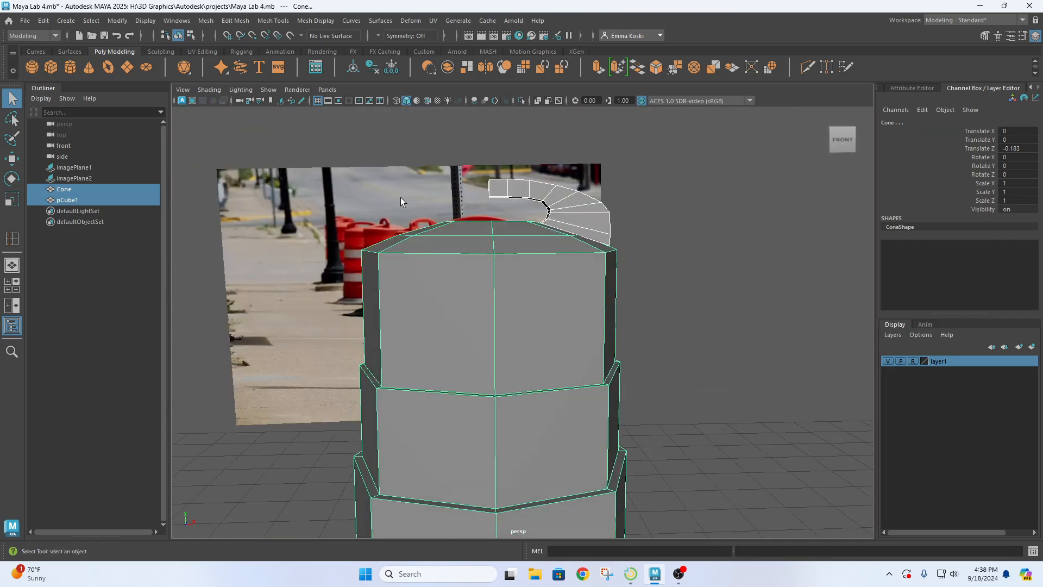
left_click_drag(400, 198, 395, 286, "alt")
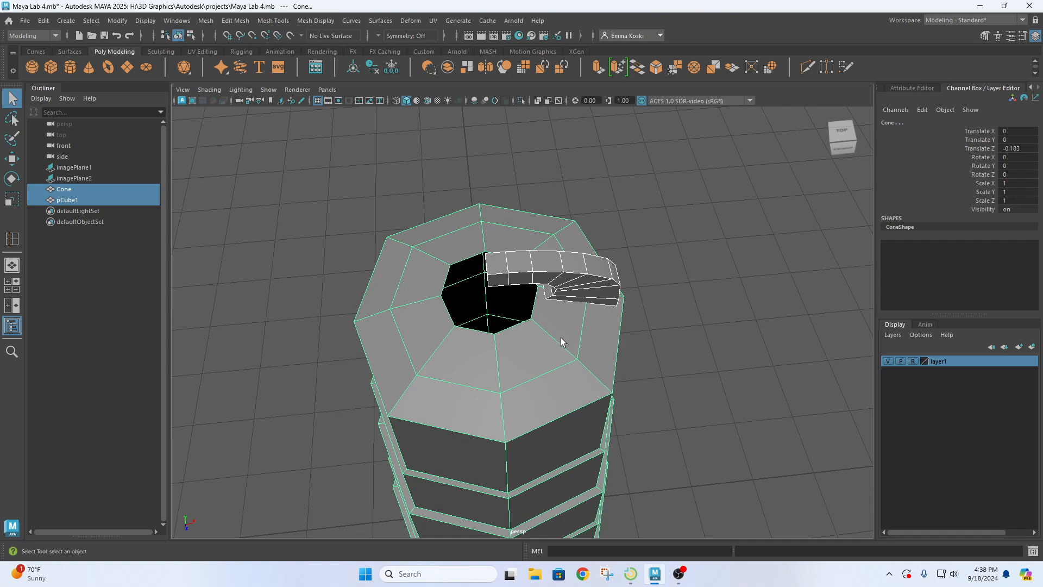
left_click_drag(561, 341, 555, 301, "alt")
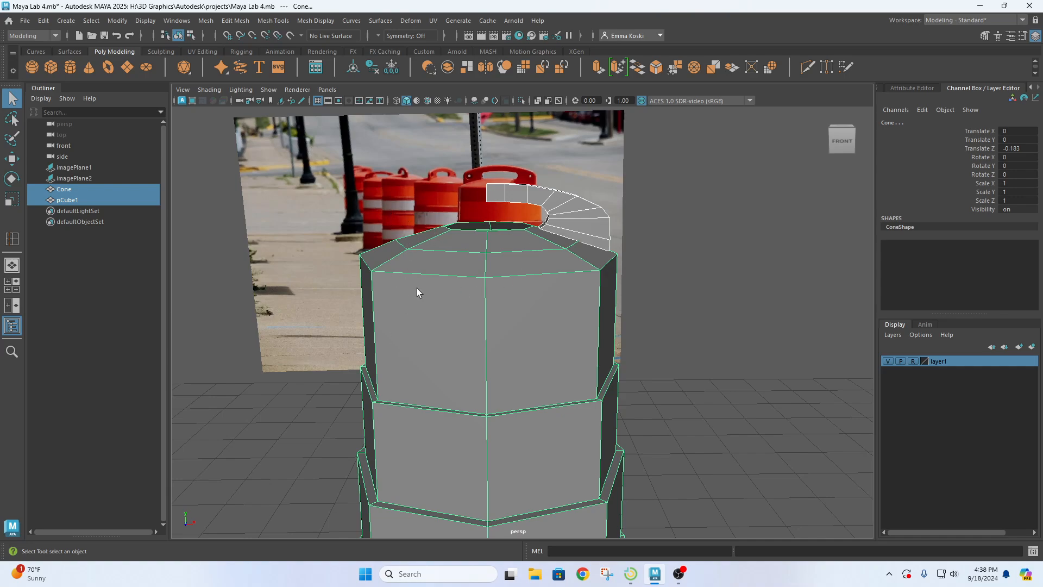
left_click_drag(603, 253, 600, 275, "alt")
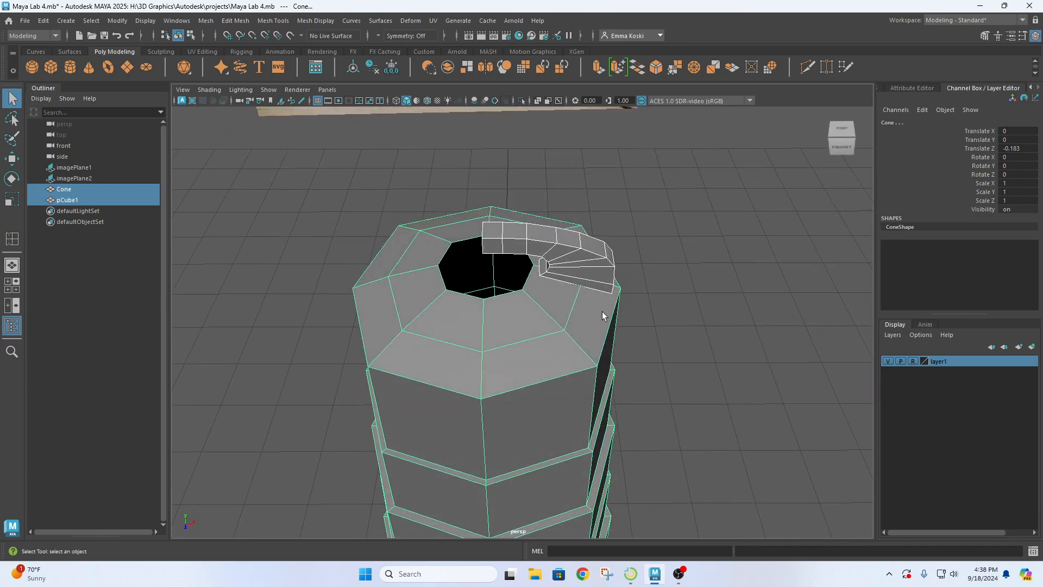
left_click_drag(605, 312, 543, 297, "alt")
scroll(549, 302, "up", 2)
scroll(538, 280, "up", 2)
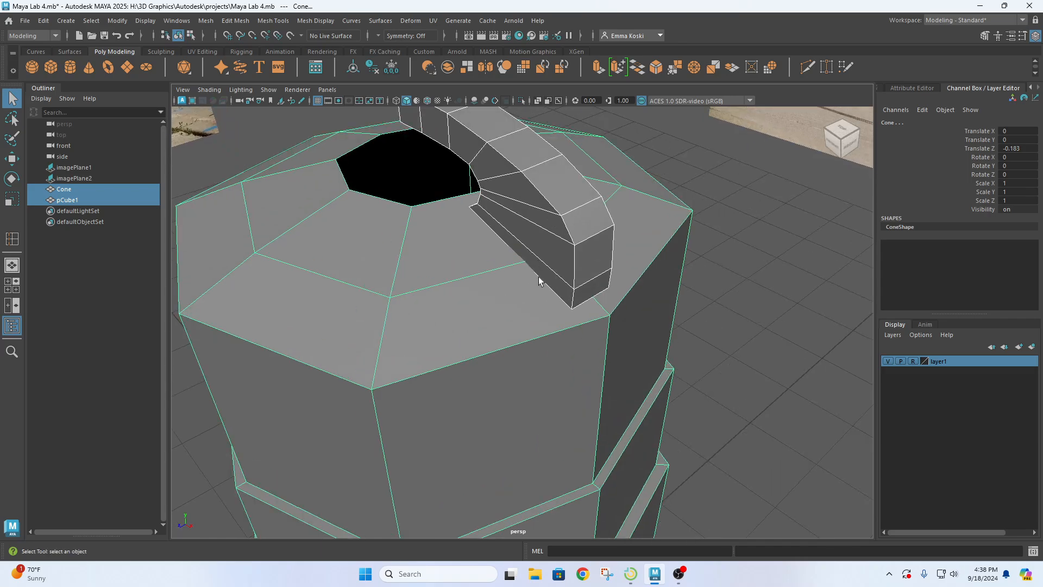
Check where the handle's base meets the barrel top up close in both wireframe and shaded display
scroll(539, 276, "up", 2)
key("4")
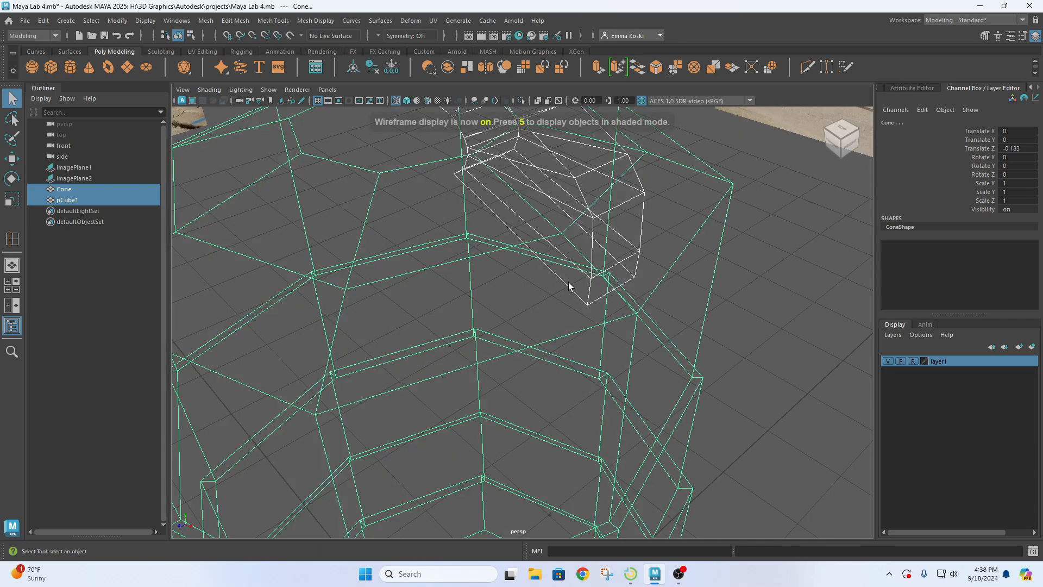
left_click_drag(568, 282, 660, 218, "alt")
scroll(662, 169, "up", 3)
left_click_drag(663, 167, 505, 425, "alt")
key("5")
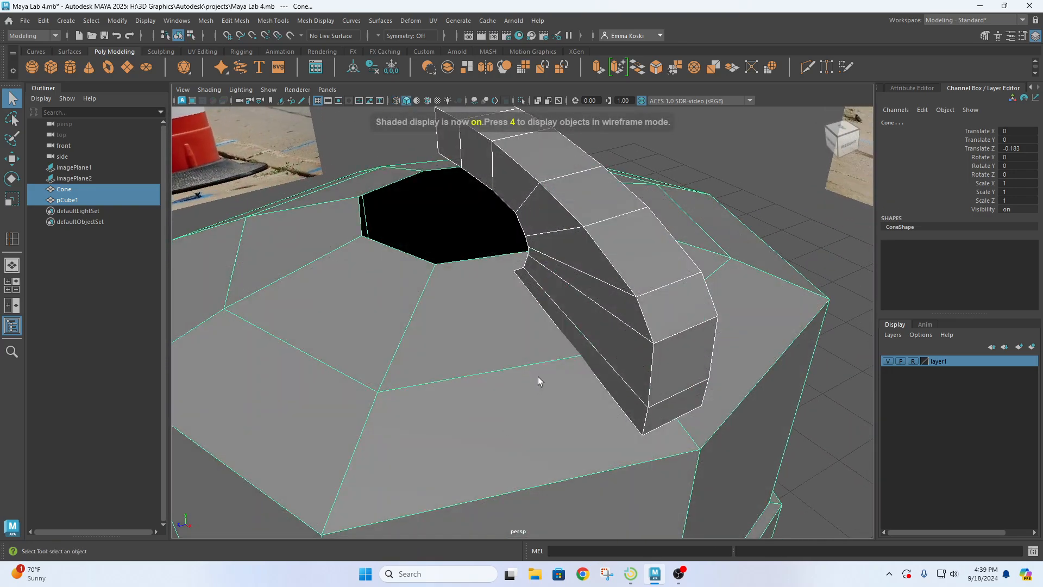
left_click_drag(552, 390, 579, 369, "alt")
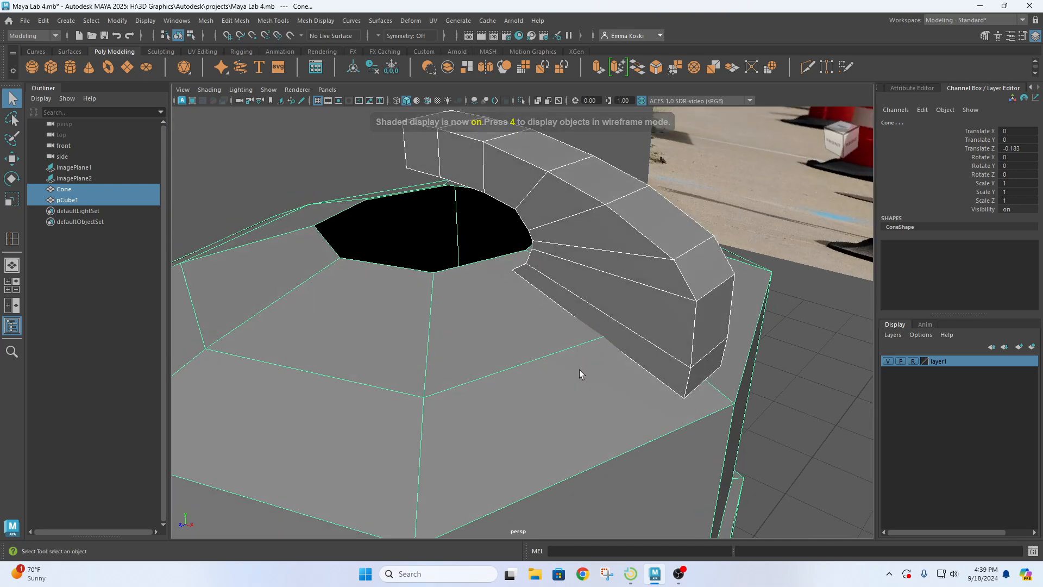
Select only the handle and examine its wireframe and the open end at the centerline
left_click(660, 239)
key("4")
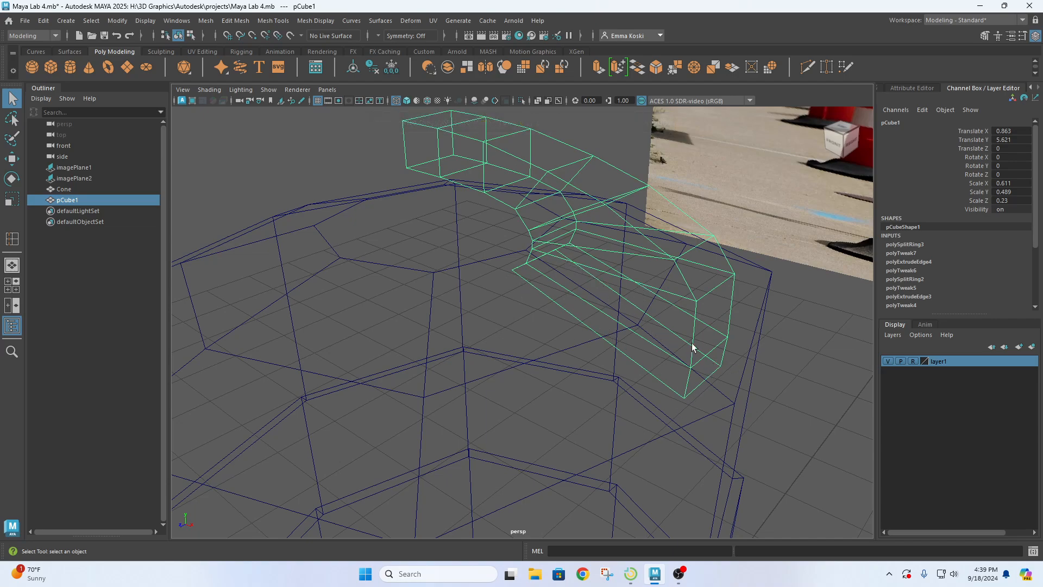
key("5")
left_click_drag(466, 269, 673, 223, "alt")
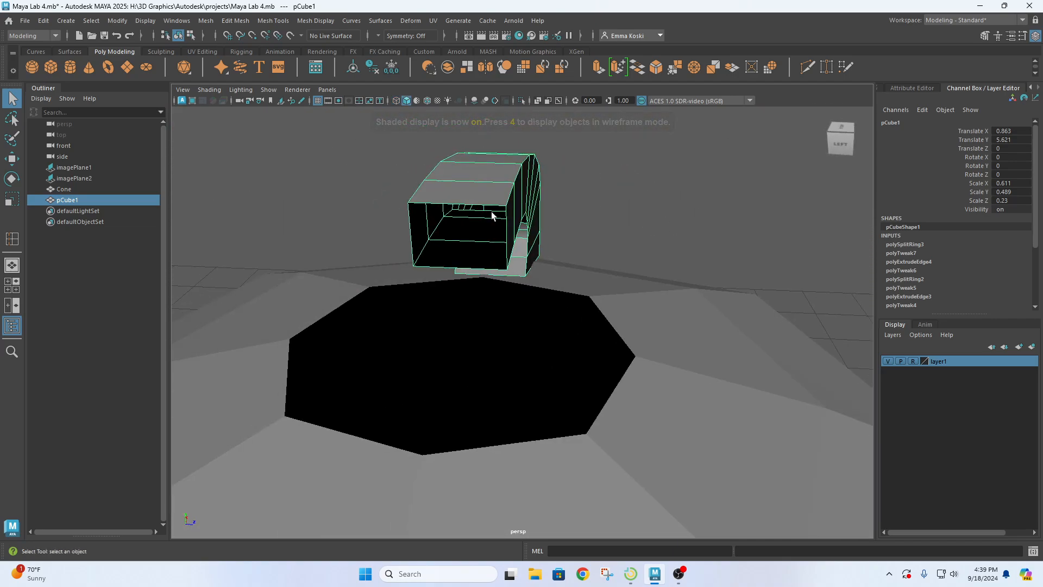
Inspect the handle's open end and how the handle sits over the barrel's opening in perspective
left_click_drag(564, 283, 546, 259, "alt")
scroll(587, 270, "up", 4)
scroll(627, 279, "up", 2)
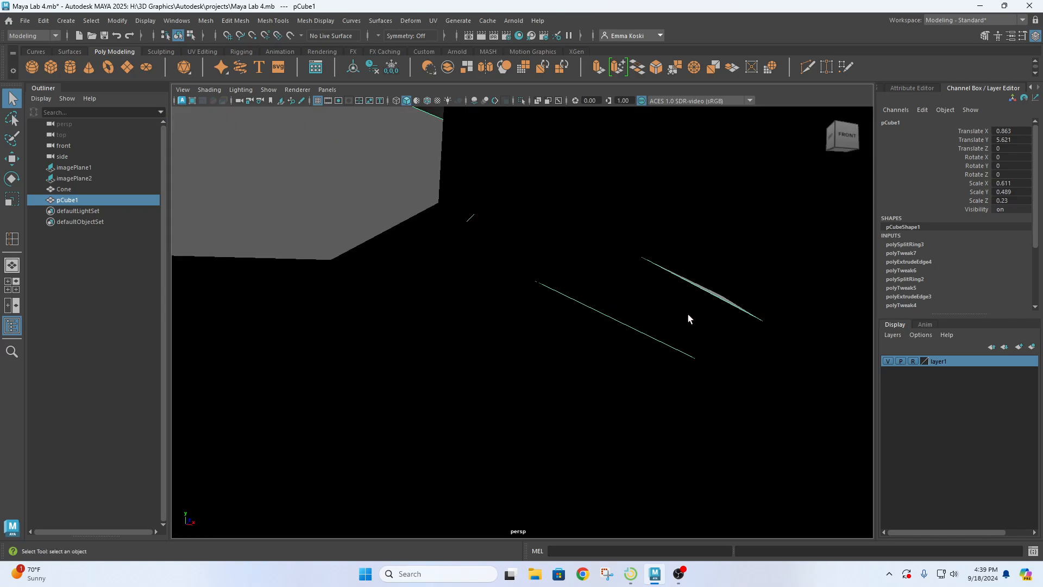
left_click_drag(684, 332, 620, 371, "alt")
scroll(553, 337, "down", 6)
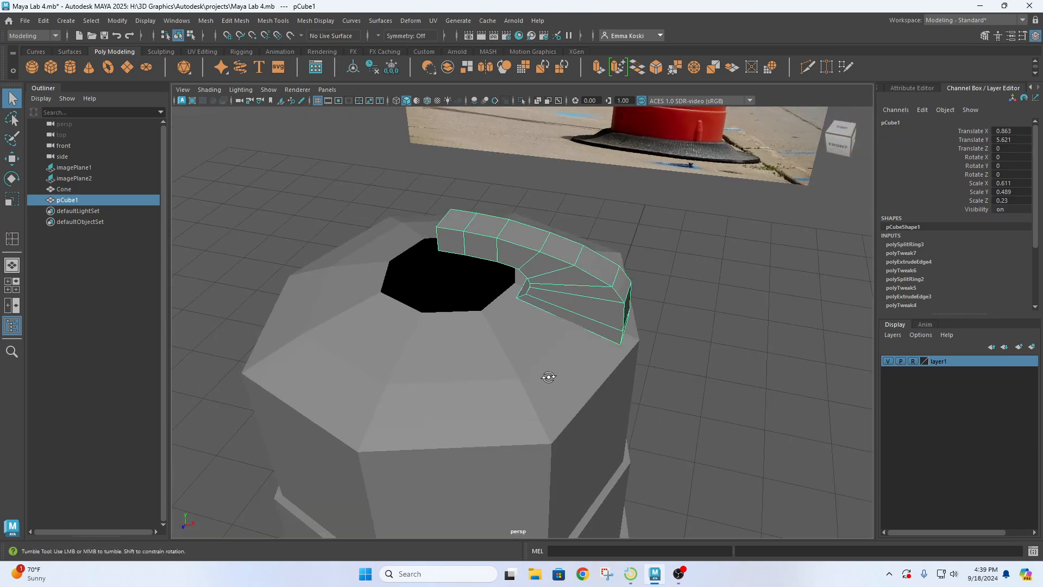
left_click_drag(547, 377, 504, 349, "alt")
Select the barrel body and move it in the side view to Translate Z -0.168, centering it under the handle
left_click(504, 349)
left_click_drag(595, 334, 543, 393, "alt")
key("space")
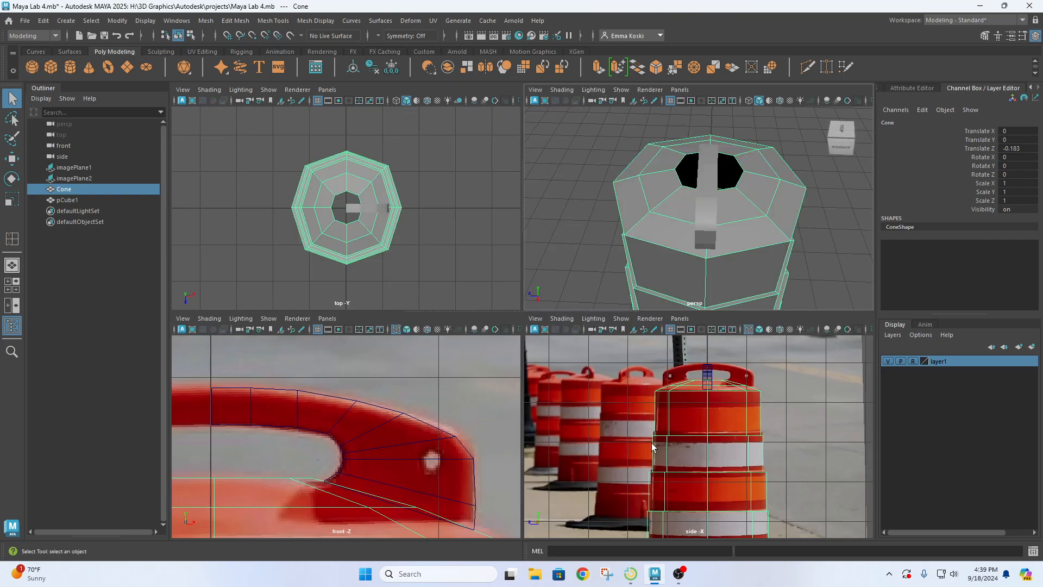
key("space")
scroll(578, 218, "up", 3)
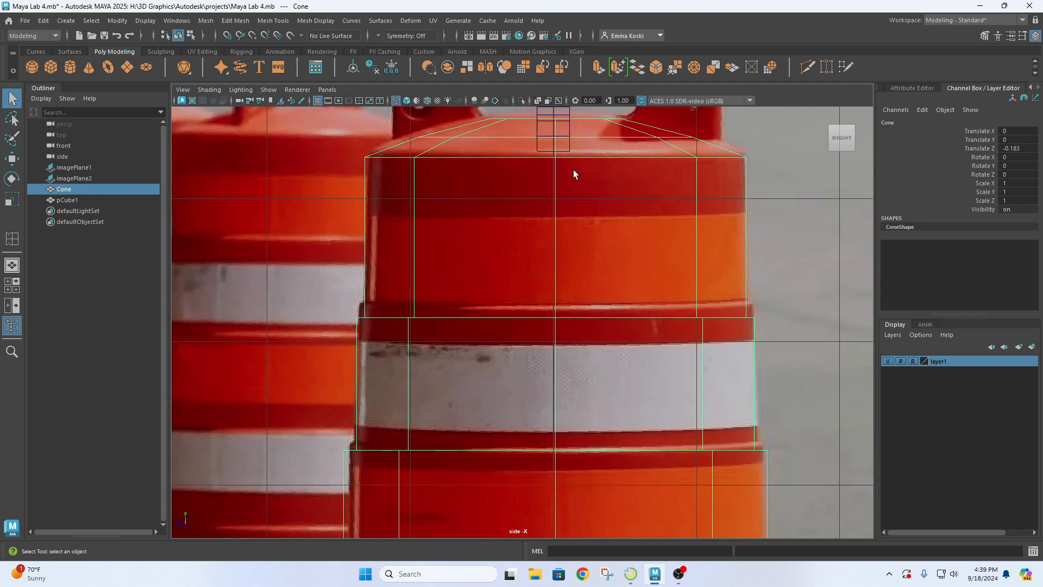
key("w")
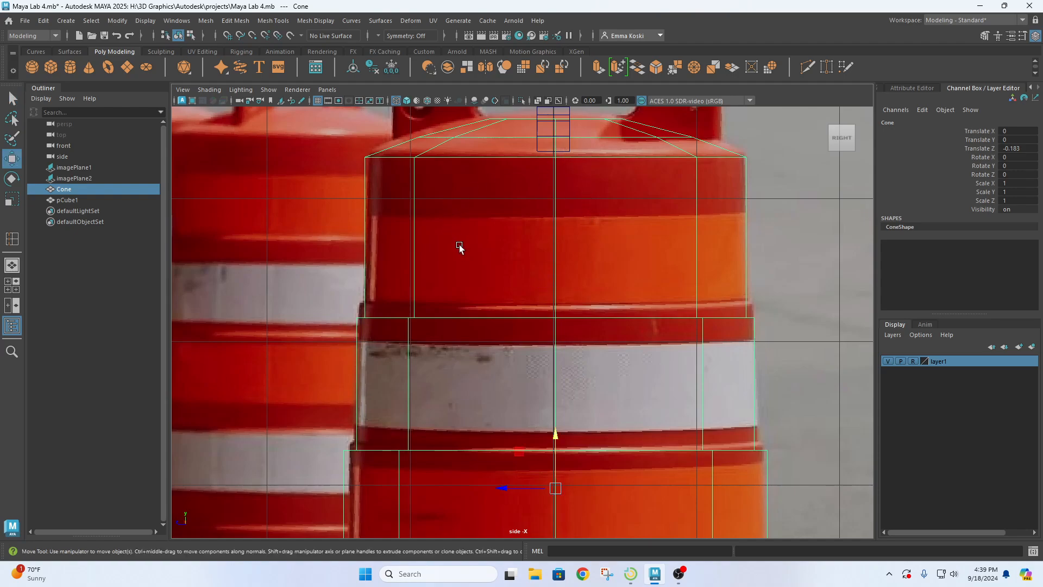
left_click_drag(505, 488, 504, 488)
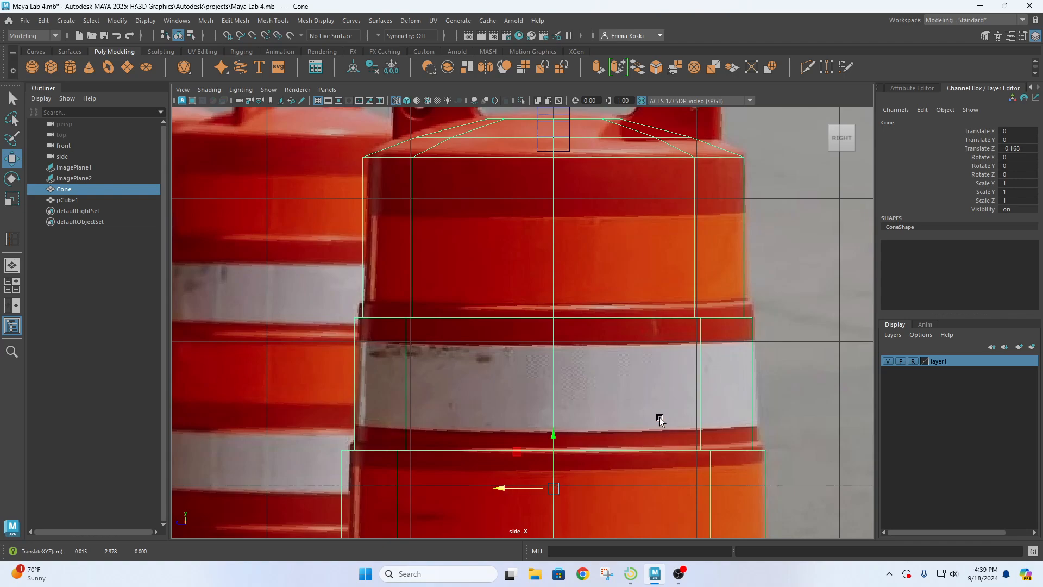
Move the barrel body along X in the front view to Translate X -0.017
key("space")
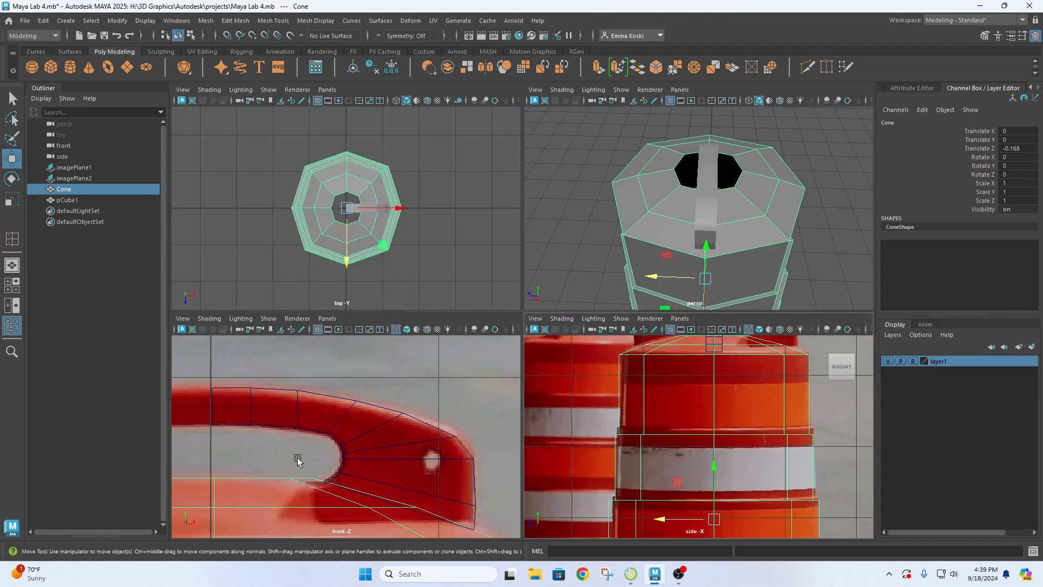
key("space")
scroll(280, 466, "down", 5)
scroll(506, 397, "up", 2)
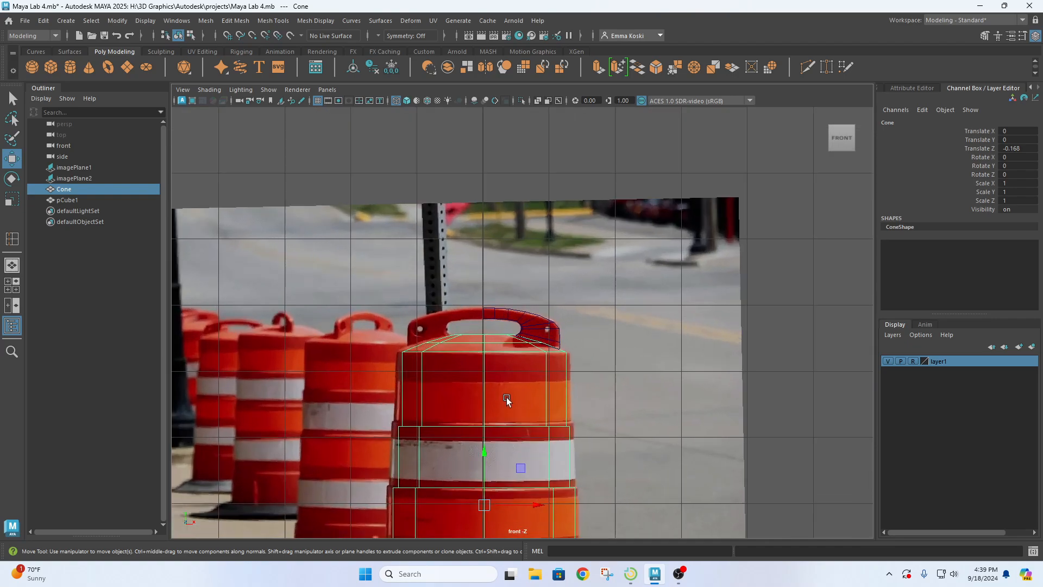
scroll(506, 396, "up", 3)
middle_click_drag(529, 425, 544, 252, "alt")
left_click_drag(529, 421, 530, 424)
scroll(588, 140, "up", 2)
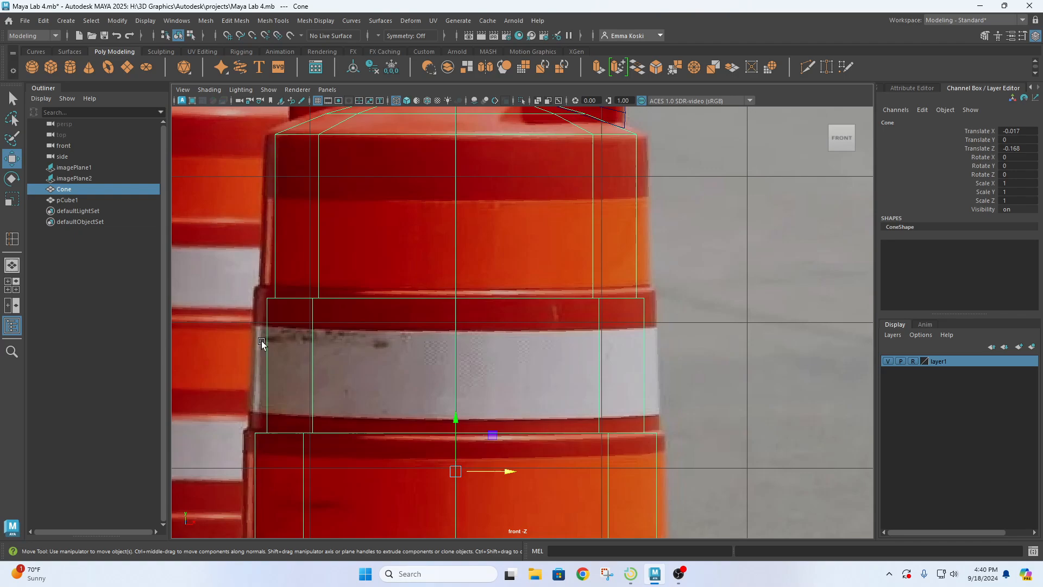
Widen the barrel body to Scale X 1.044 to match the barrel in the front reference photo
scroll(263, 345, "down", 8)
scroll(558, 431, "up", 4)
key("r")
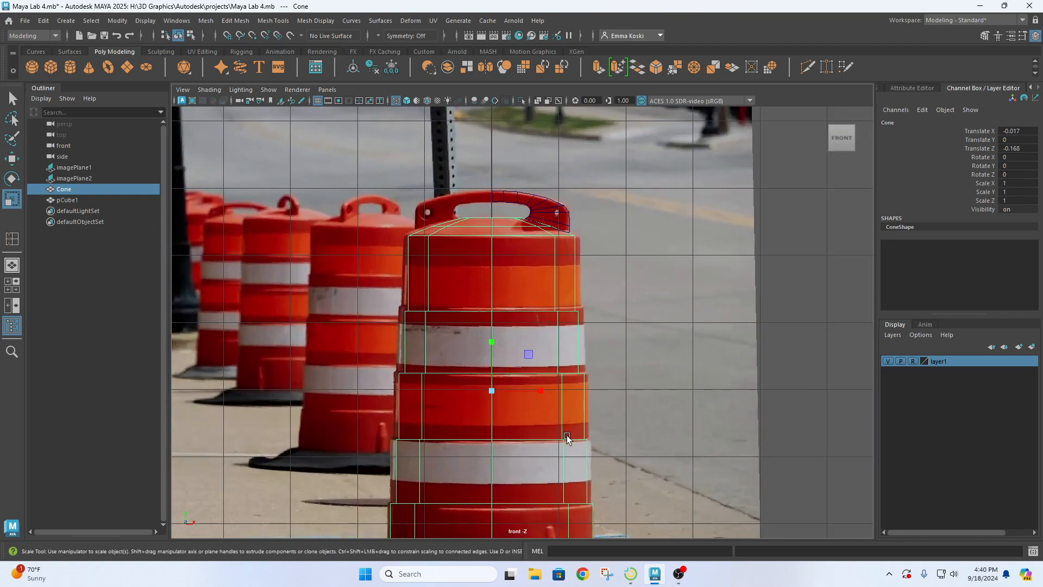
left_click_drag(541, 393, 541, 392)
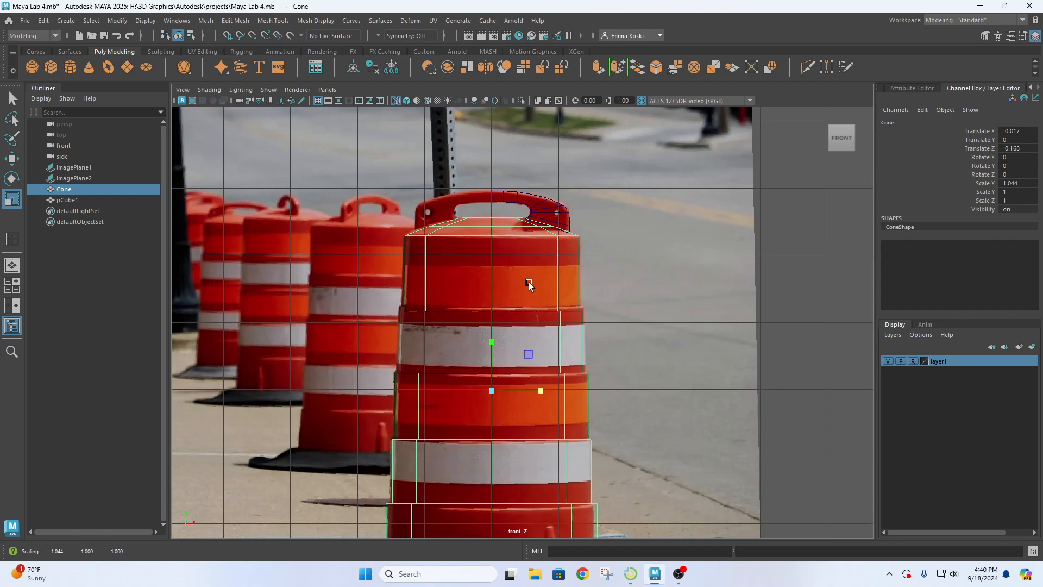
key("w")
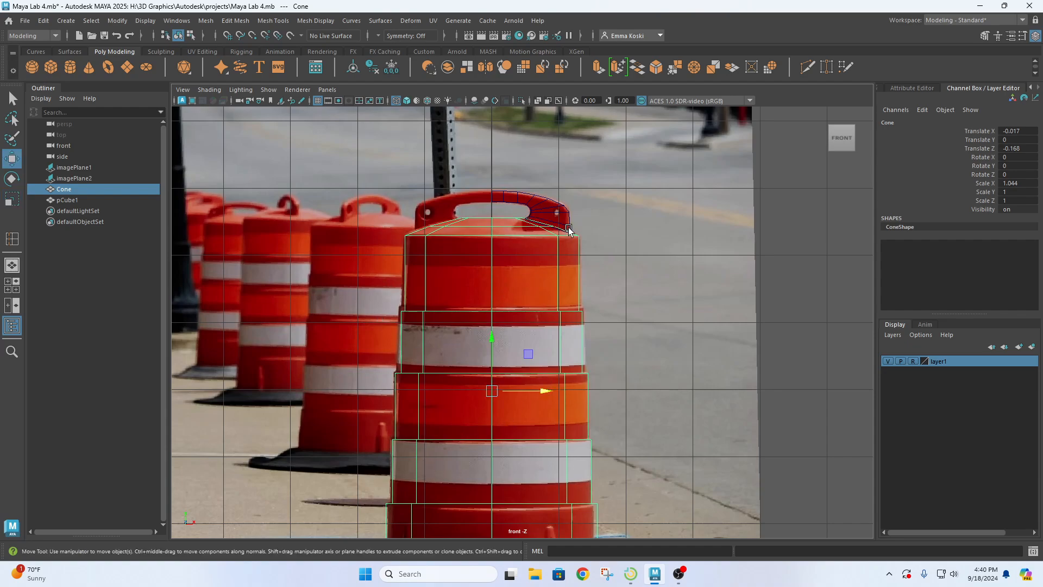
Check the widened barrel top under the handle in perspective and bring up the Modeling Toolkit
key("space")
key("space")
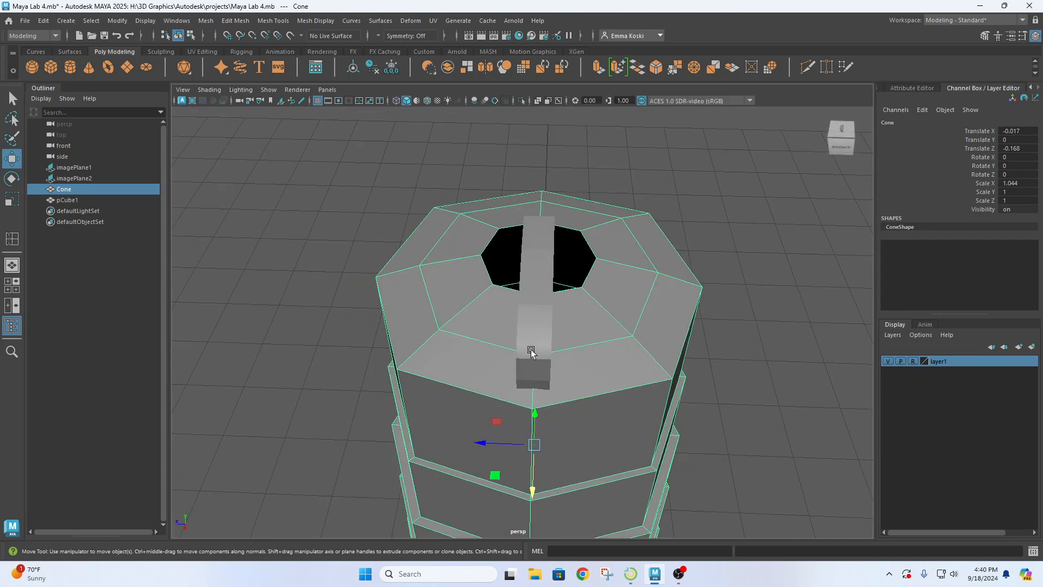
left_click_drag(531, 352, 565, 424, "alt")
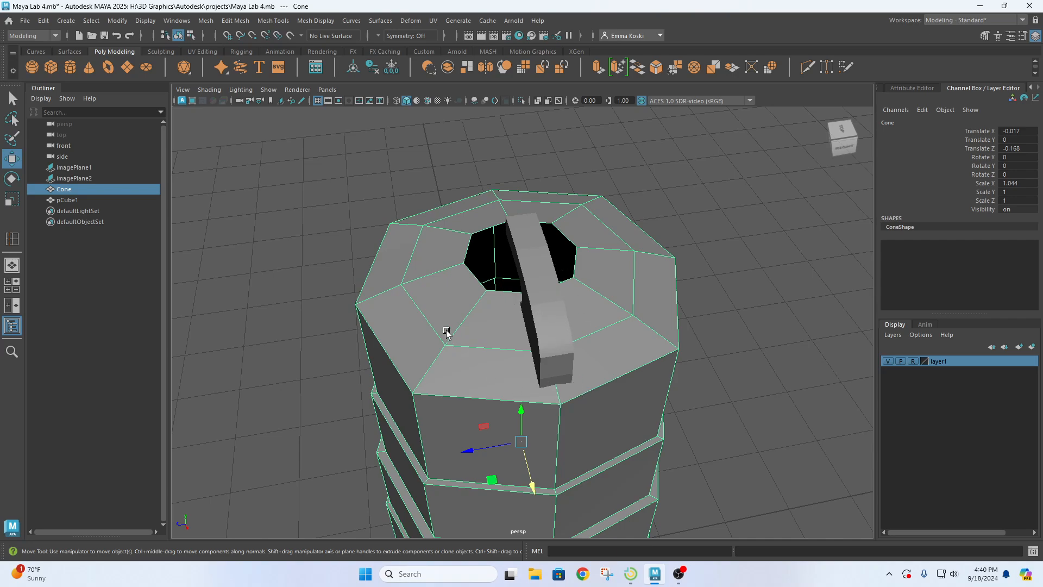
key("q")
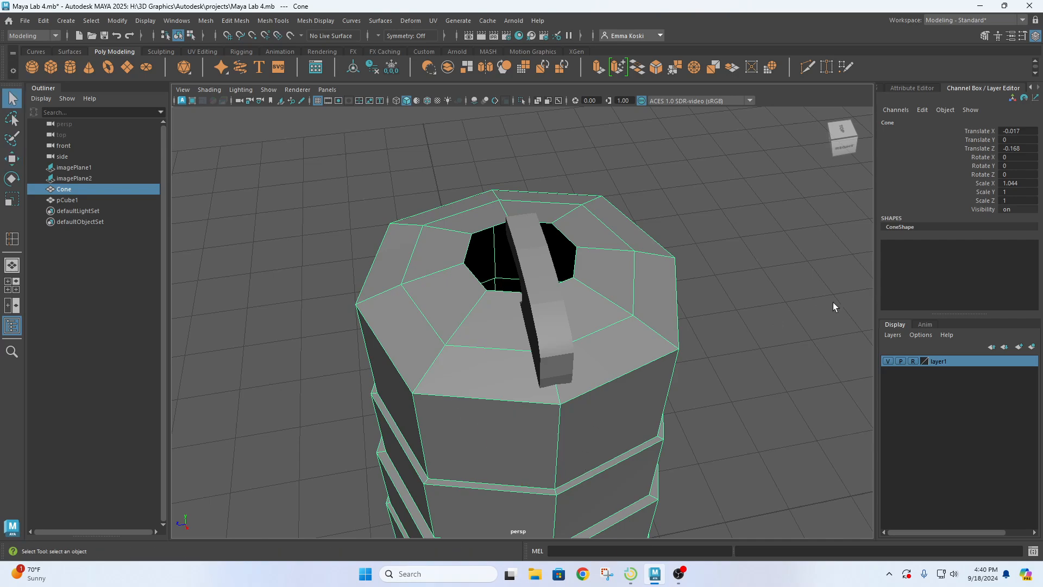
left_click(909, 89)
left_click(810, 89)
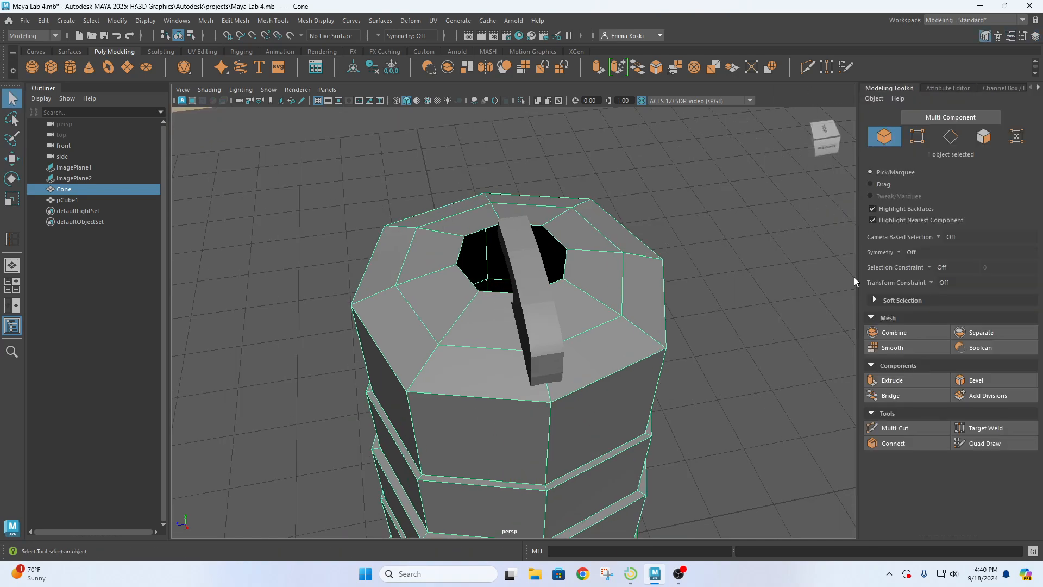
left_click(895, 427)
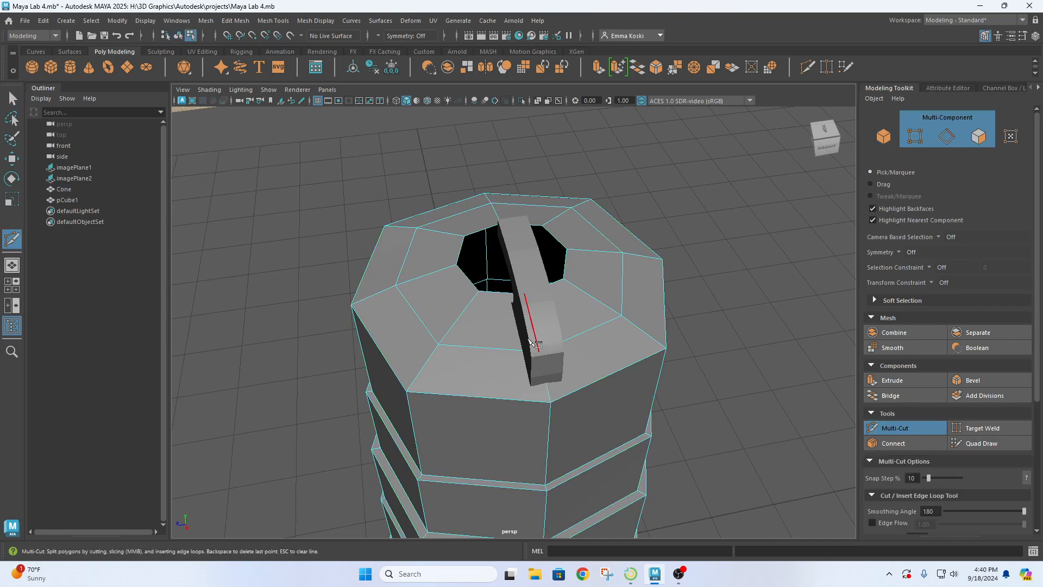
scroll(529, 340, "up", 3)
key("space")
left_click(526, 390)
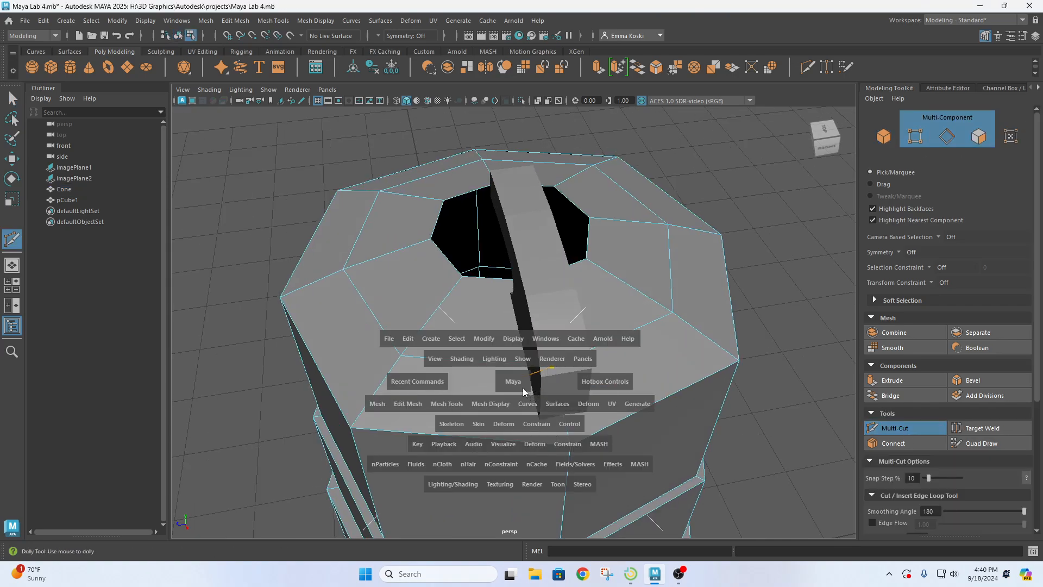
left_click_drag(489, 345, 546, 346, "alt")
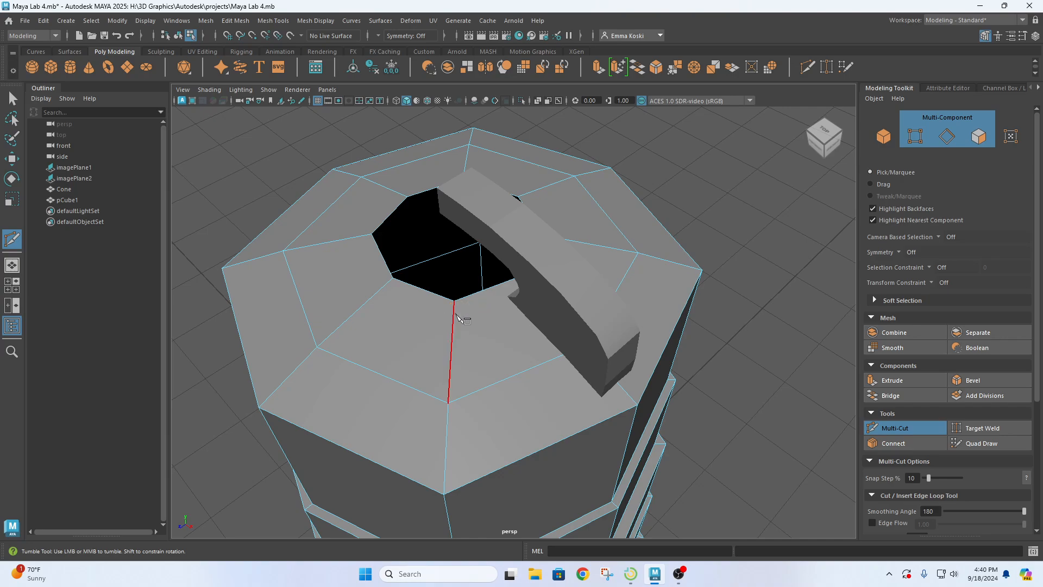
key("q")
left_click(472, 320)
right_click_drag(476, 250, 529, 234)
left_click(820, 359)
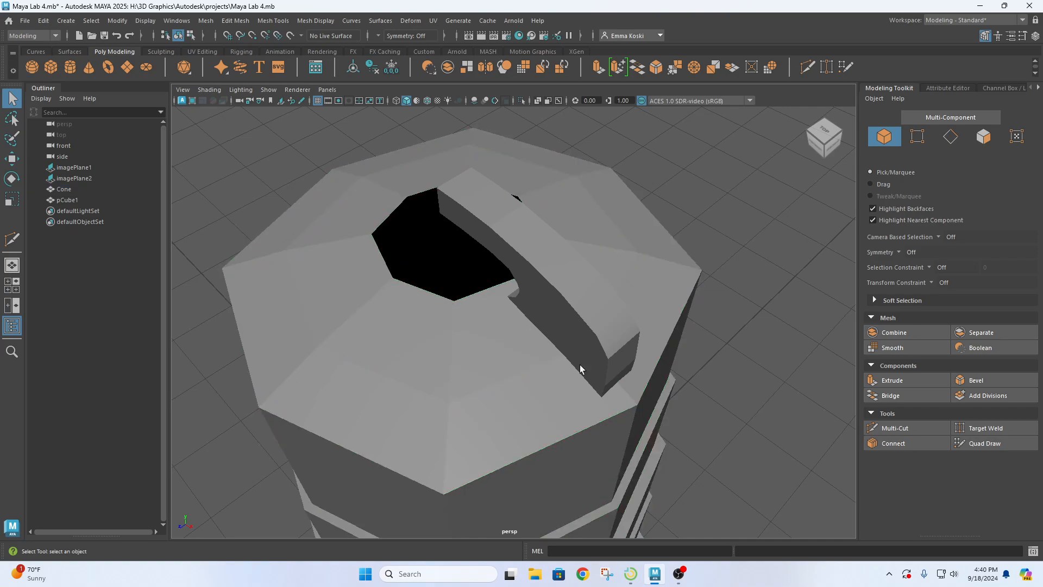
Select only the barrel body and activate Multi-Cut on it
left_click(450, 350)
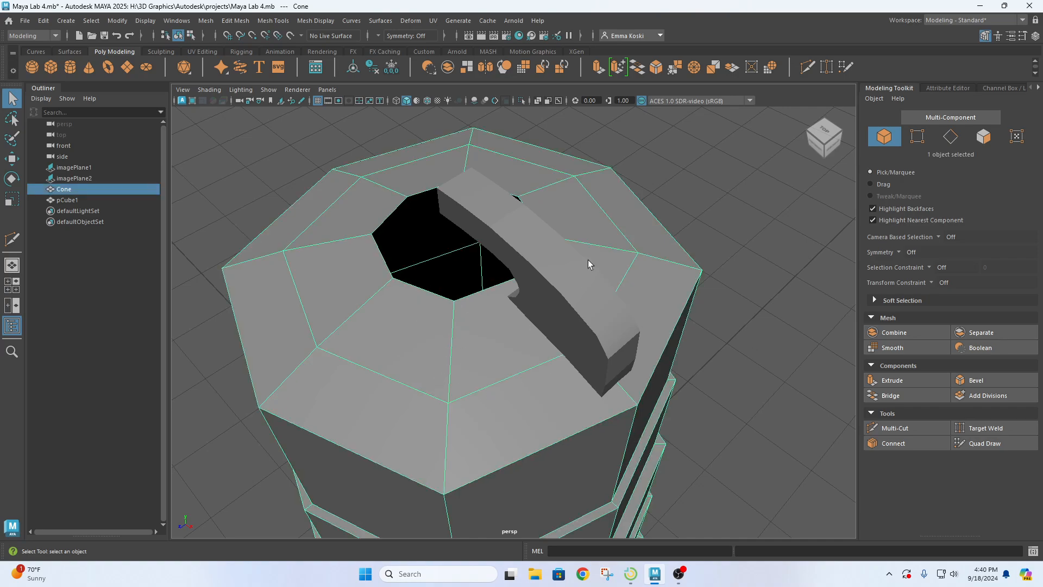
left_click(569, 269)
left_click(463, 332)
left_click(890, 428)
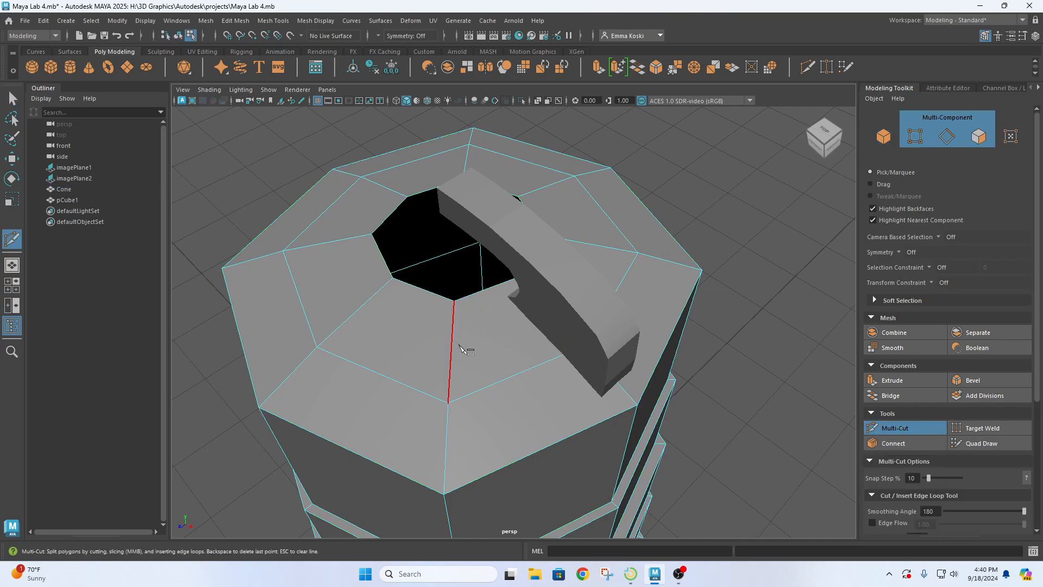
left_click(507, 366)
key("Escape")
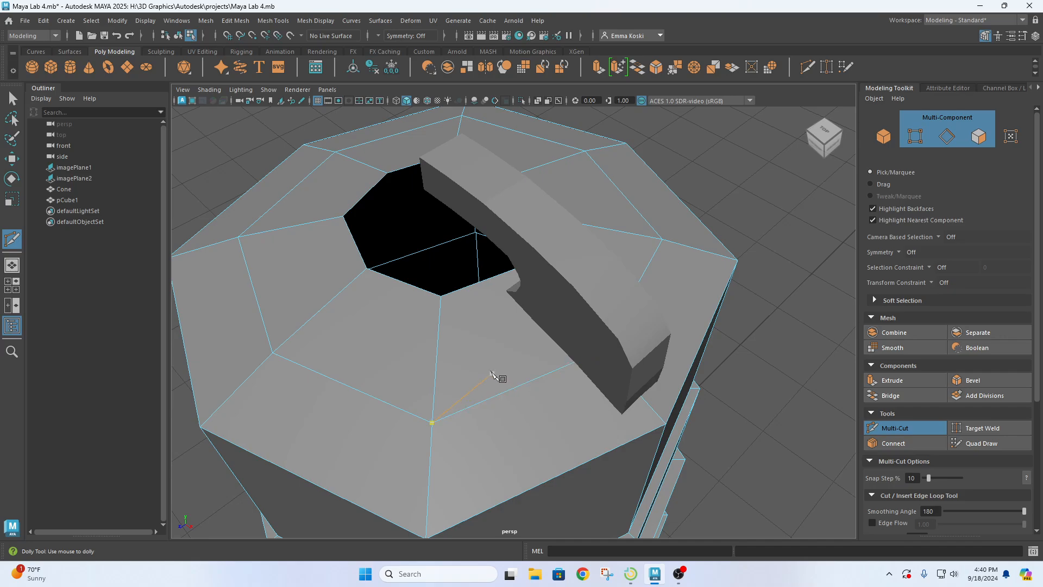
left_click(637, 404)
left_click_drag(630, 424, 655, 401, "alt")
key("Caps_Lock")
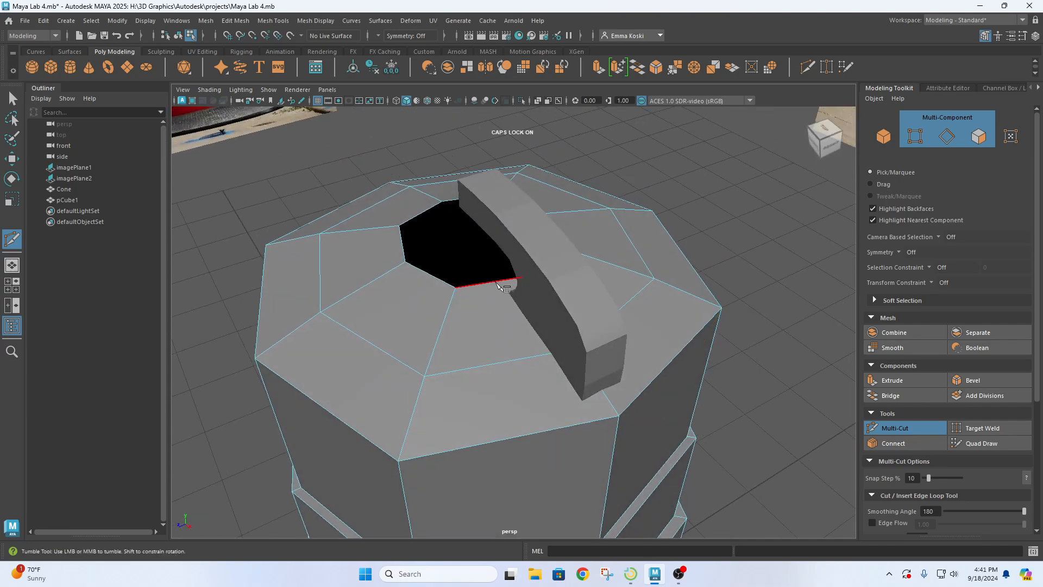
Cut a new edge line beside the handle from the opening's rim across the middle ring to the barrel top's outer edge
left_click(497, 281)
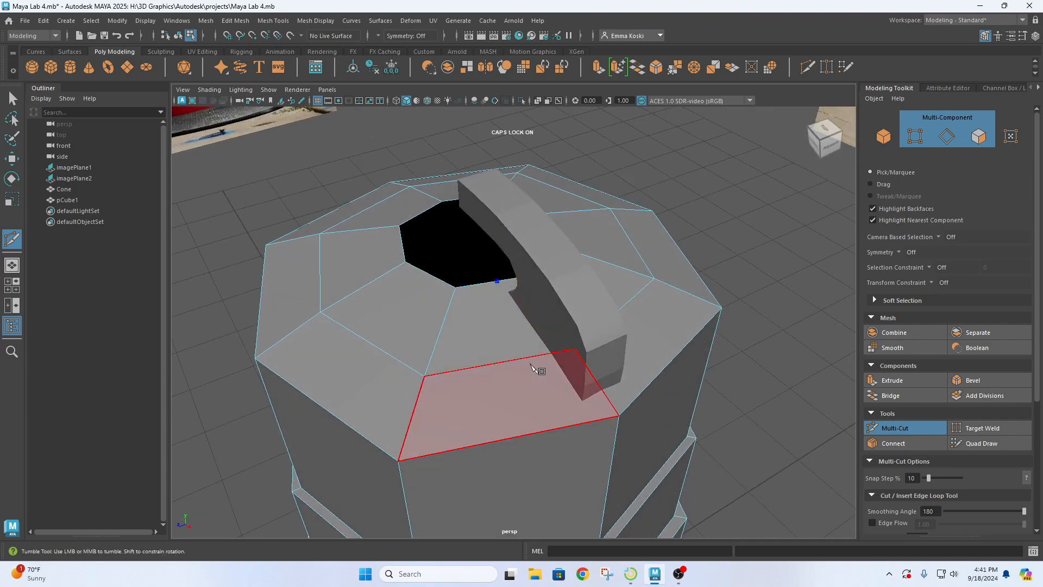
left_click(509, 363, "shift")
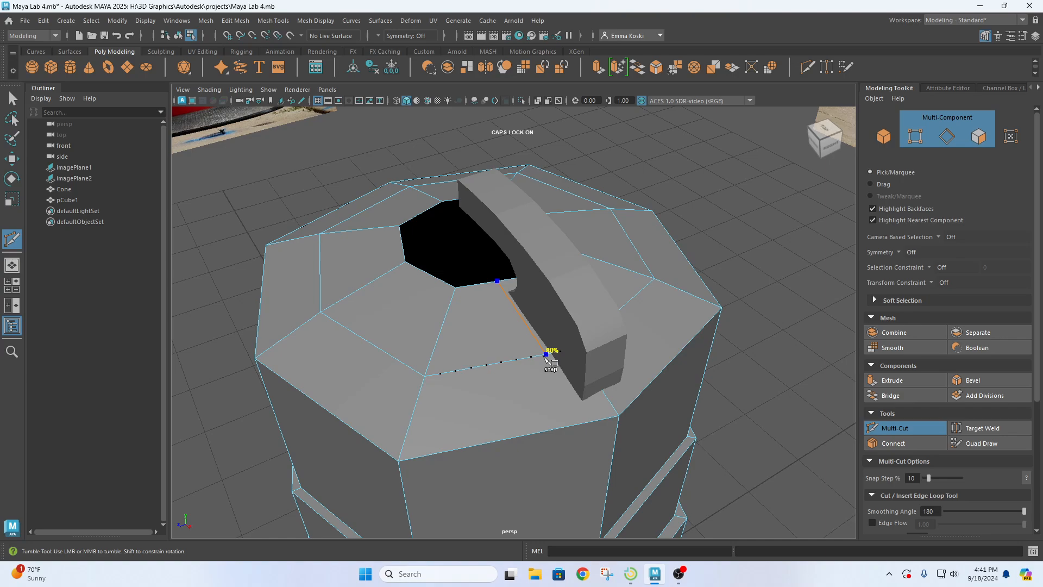
mouse_move(546, 358)
left_mouse_down("shift")
mouse_move(494, 365)
mouse_move(546, 356)
left_mouse_up("shift")
left_click_drag(581, 395, 557, 351, "alt")
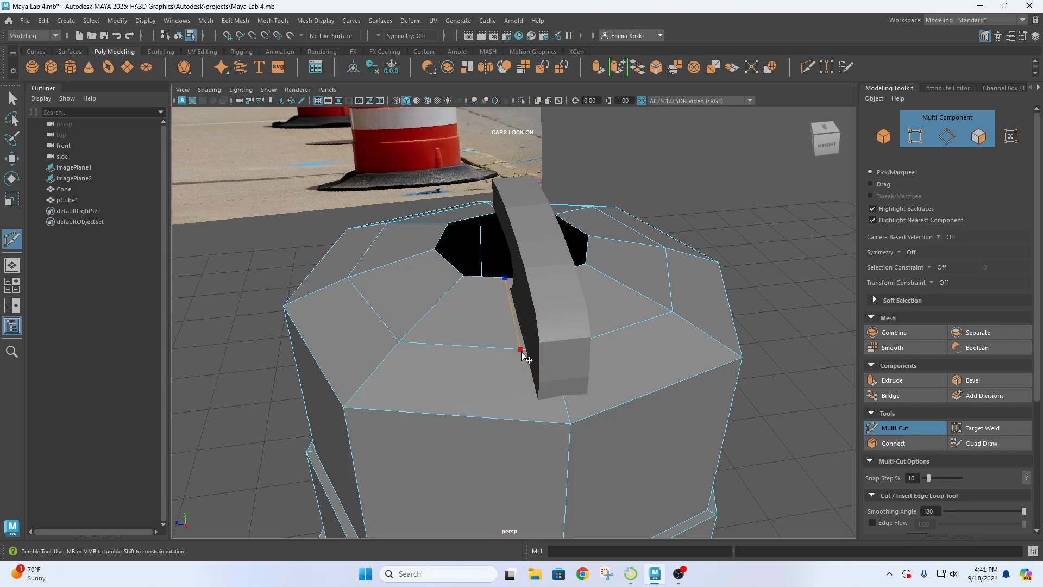
left_click(536, 420)
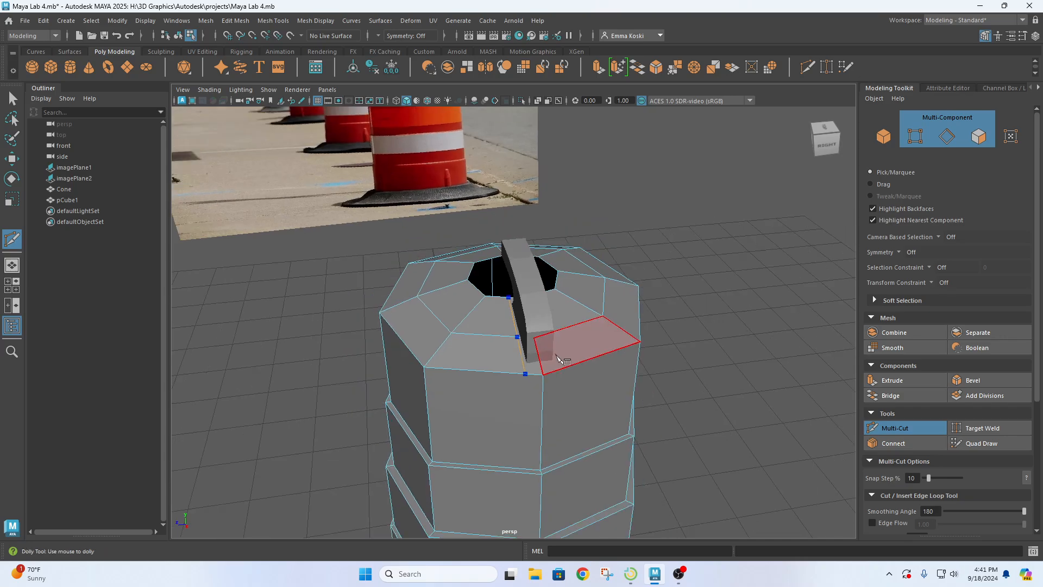
left_click_drag(554, 372, 561, 453, "alt")
key("Return")
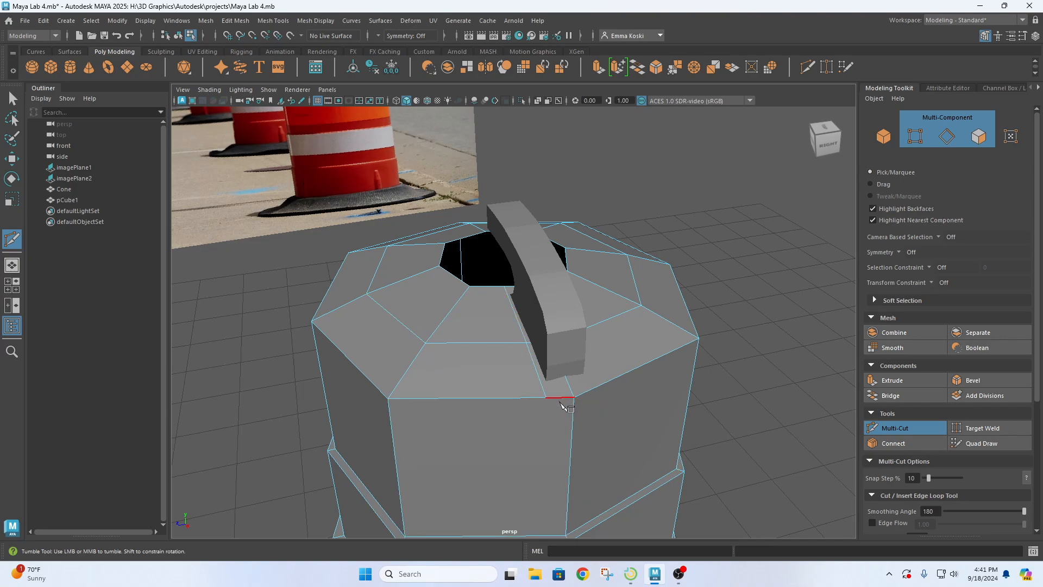
Switch the barrel body to vertex selection and examine the new cut's vertices where they run alongside the handle's base
key("q")
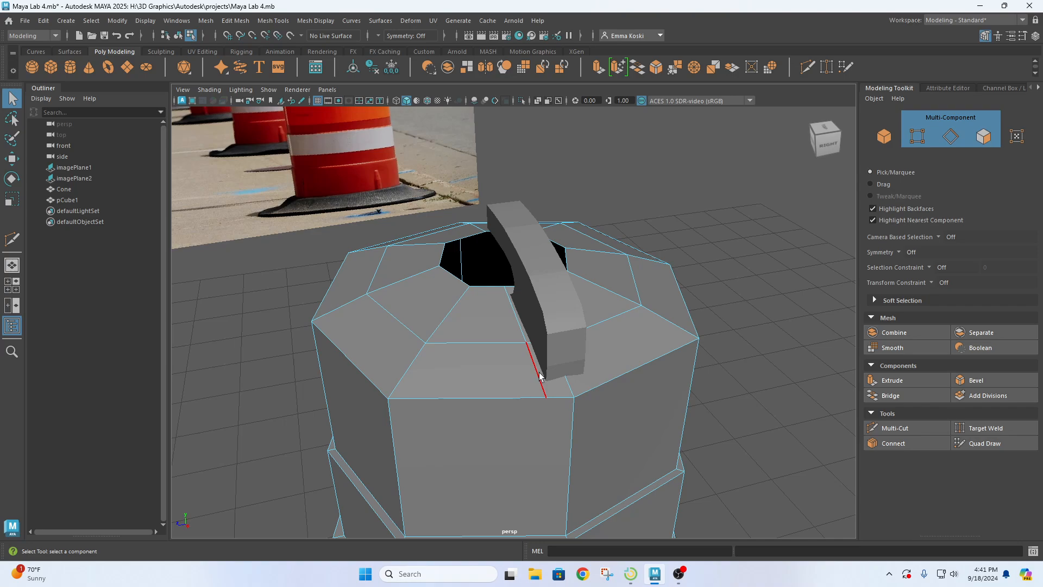
left_click(535, 441)
left_click_drag(599, 442, 568, 373, "alt")
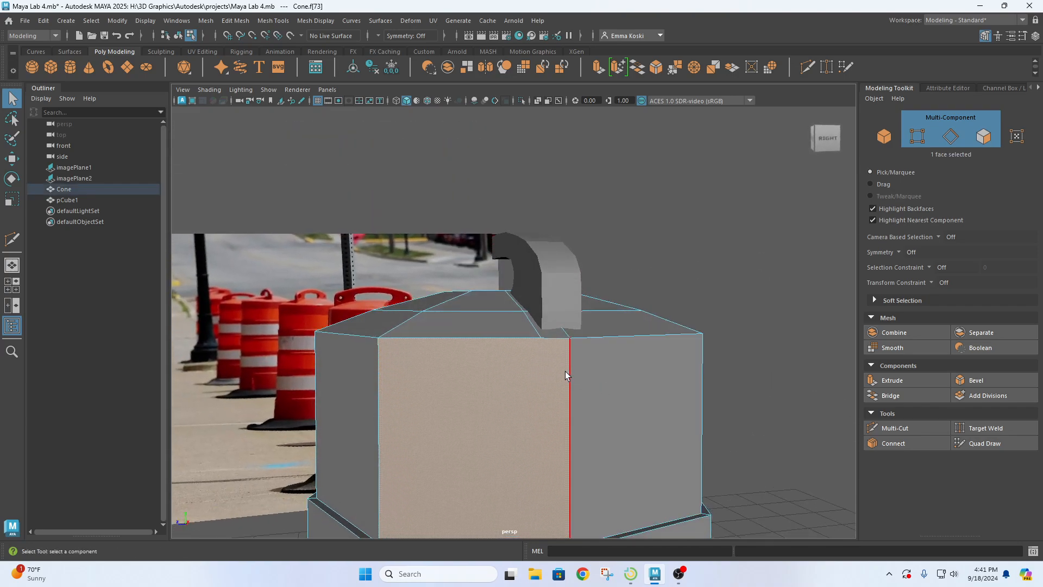
right_click_drag(538, 341, 489, 251)
left_click_drag(571, 399, 418, 386, "alt")
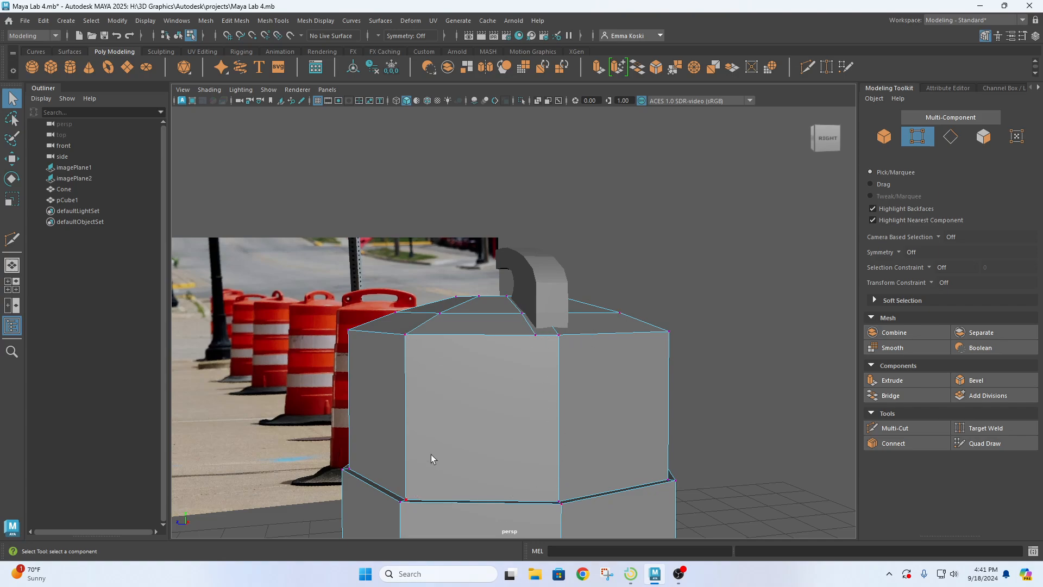
left_click_drag(562, 423, 537, 334, "alt")
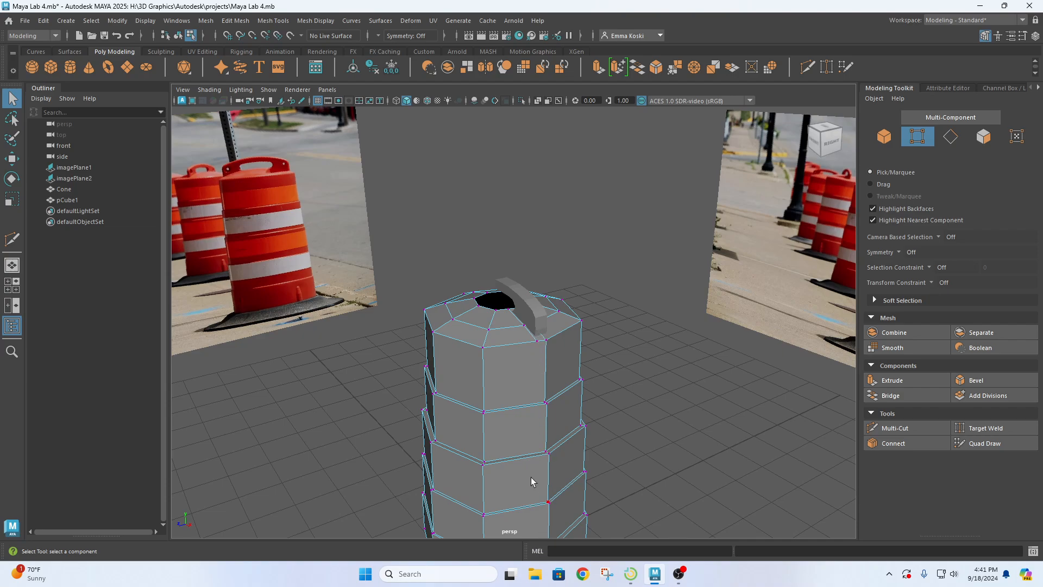
scroll(532, 489, "down", 3)
scroll(526, 503, "up", 5)
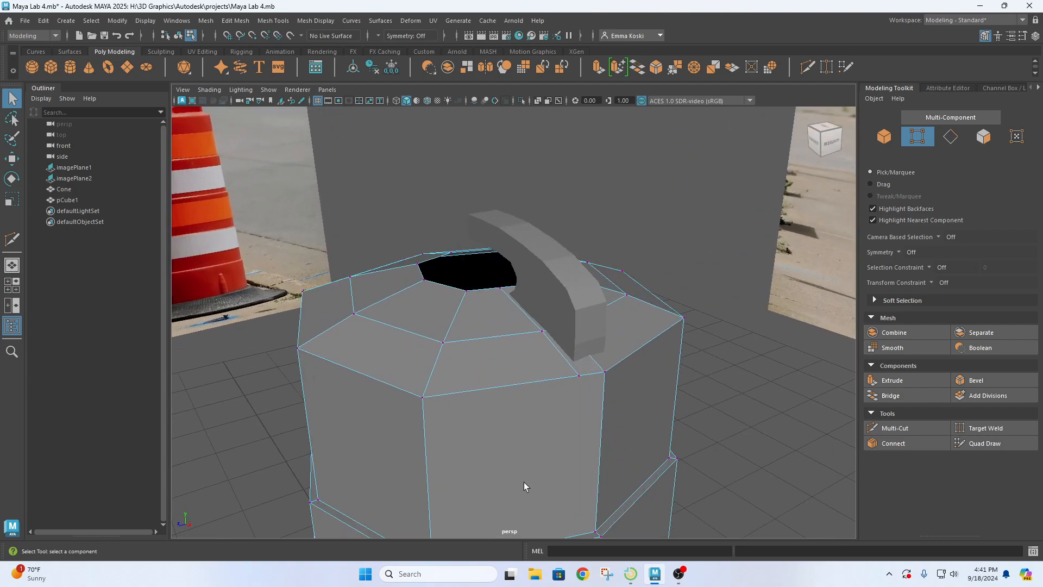
left_click_drag(603, 394, 429, 417, "alt")
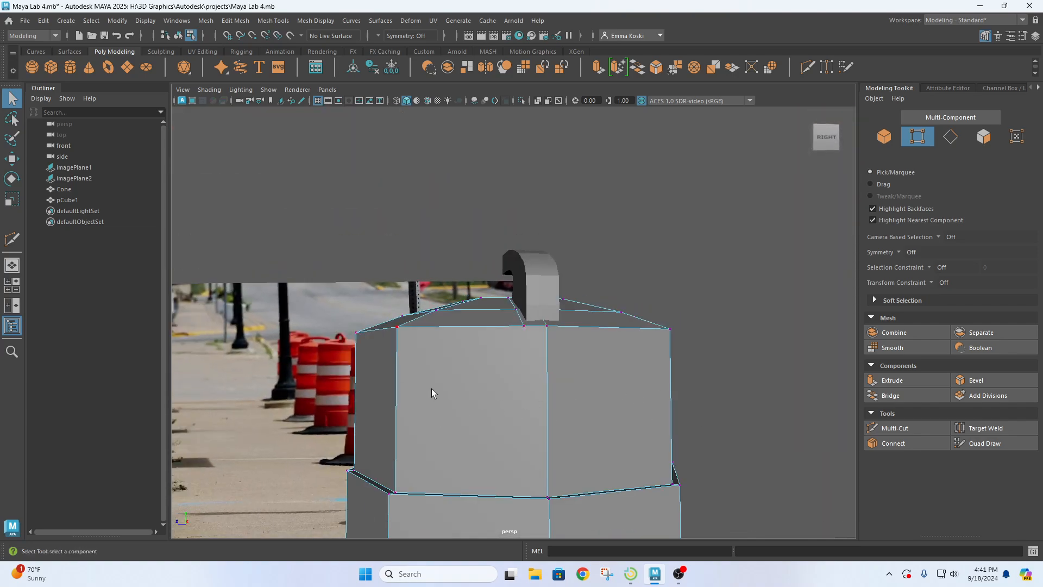
Insert an edge loop around the barrel body just below the top's outer edge with the Insert Edge Loop tool
left_click(206, 21)
mouse_move(273, 20)
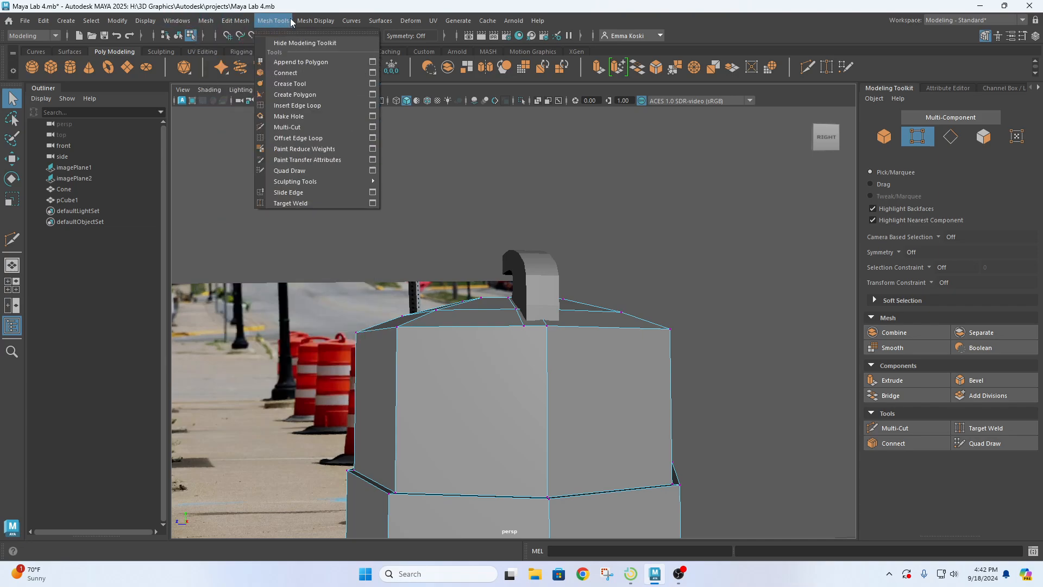
left_click(373, 105)
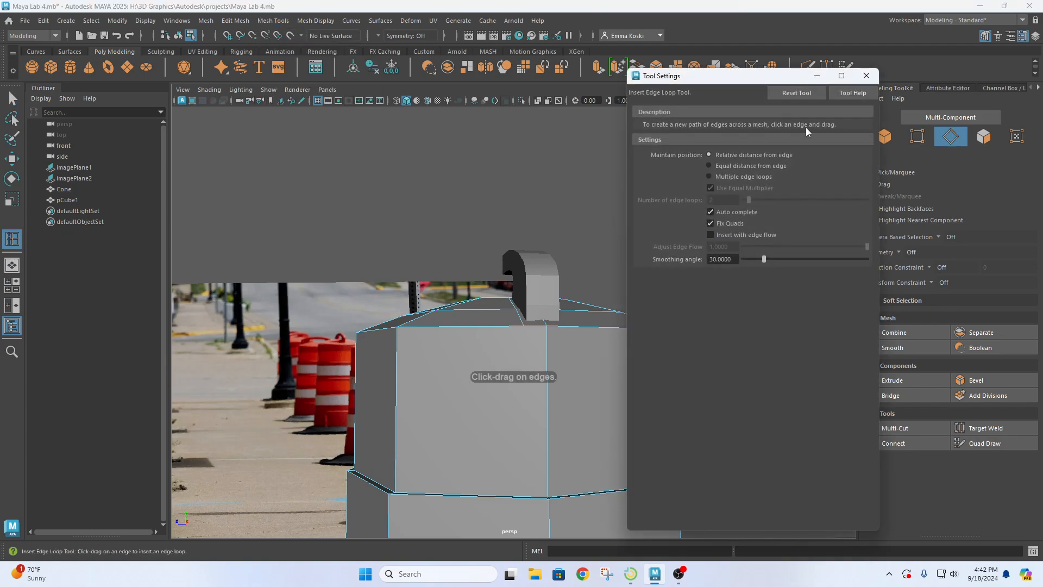
left_click(866, 76)
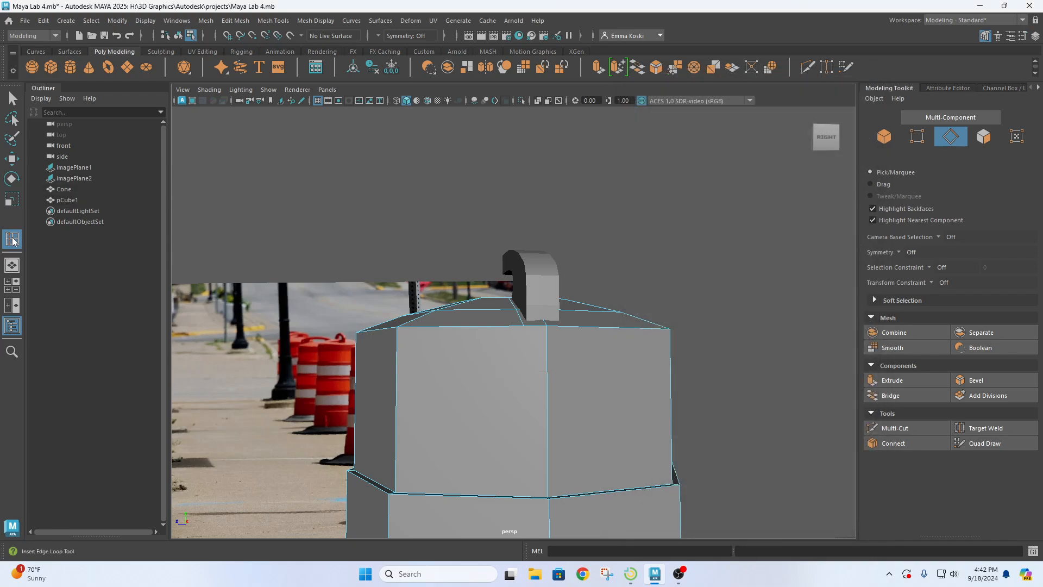
left_click(547, 359)
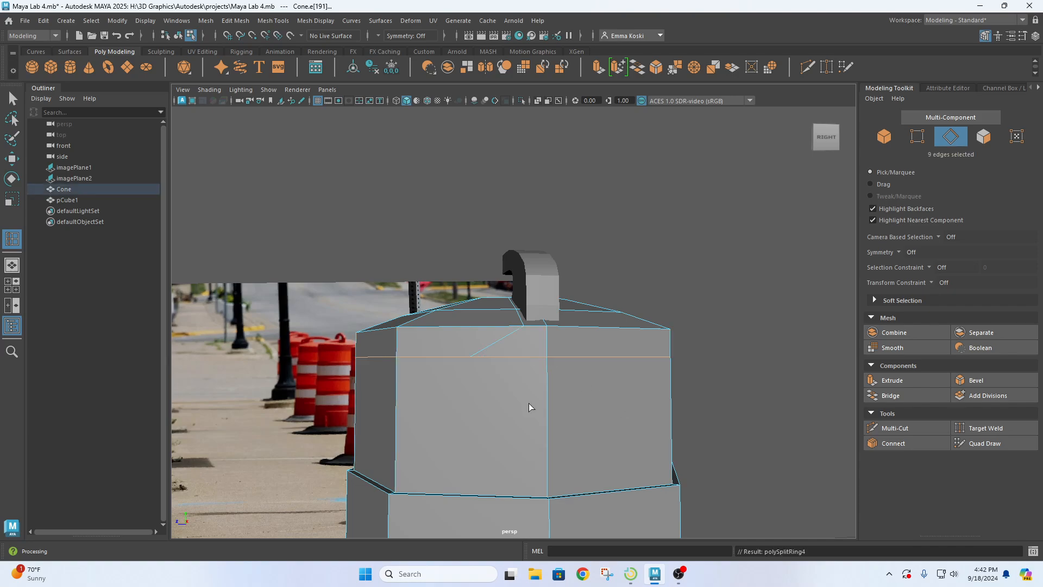
left_click_drag(529, 405, 549, 389, "alt")
key("q")
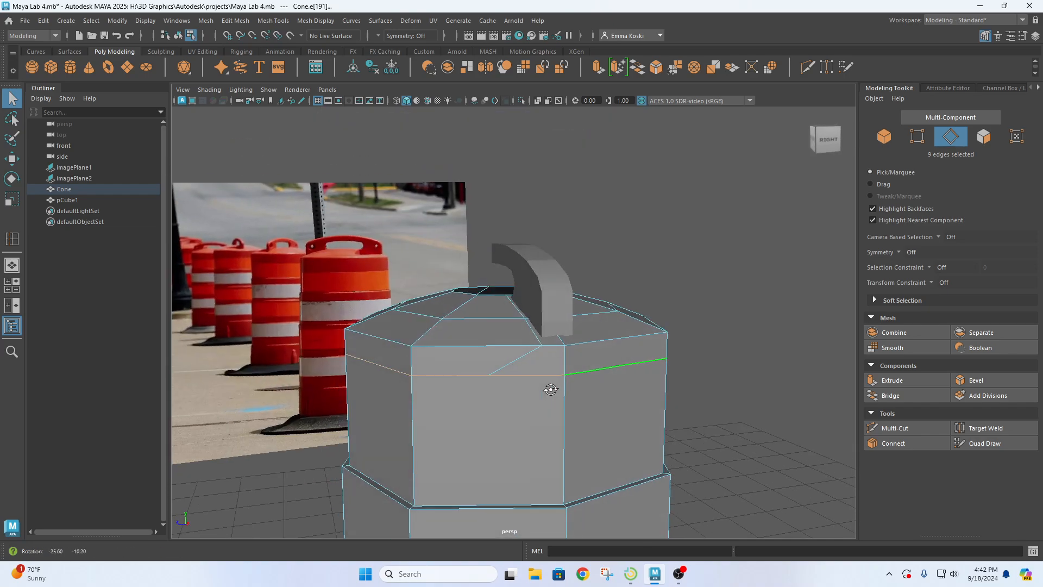
Try to delete the new edge loop below the barrel top and select its leftover corner vertices
left_click(747, 302)
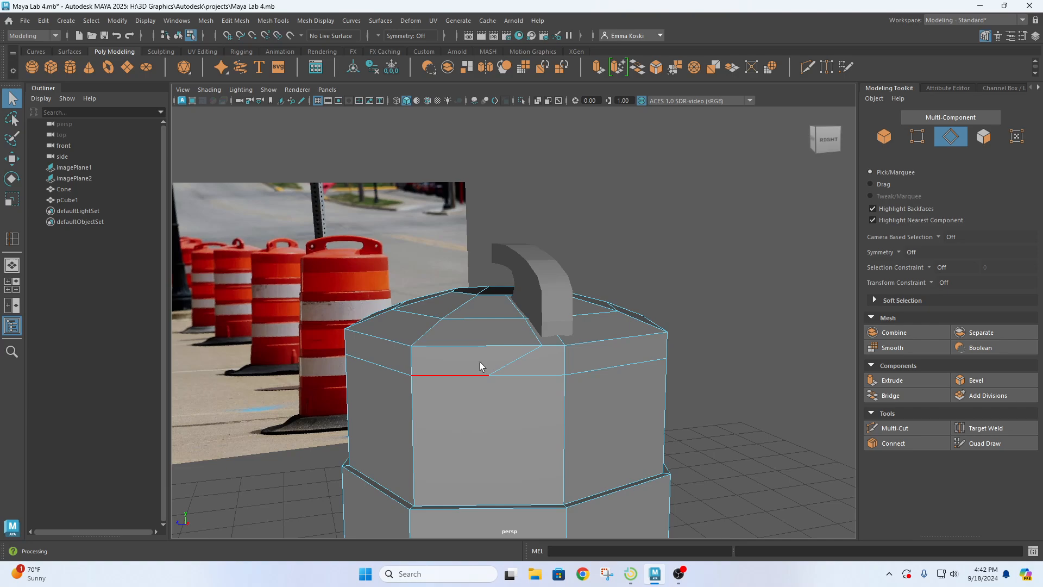
double_click(456, 375)
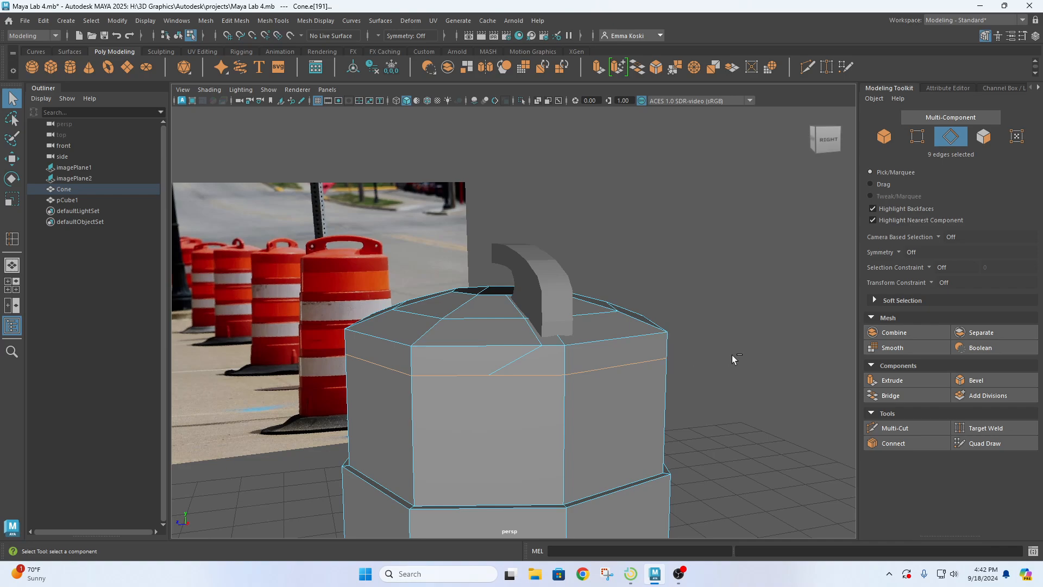
key("Delete")
key("w")
key("ctrl+z")
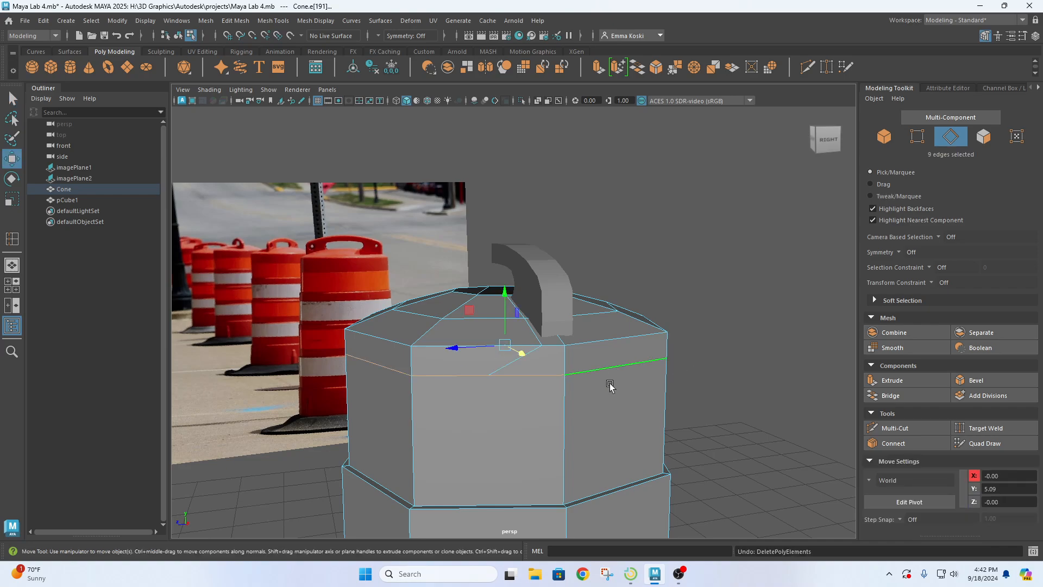
key("Delete")
right_click_drag(630, 363, 589, 251)
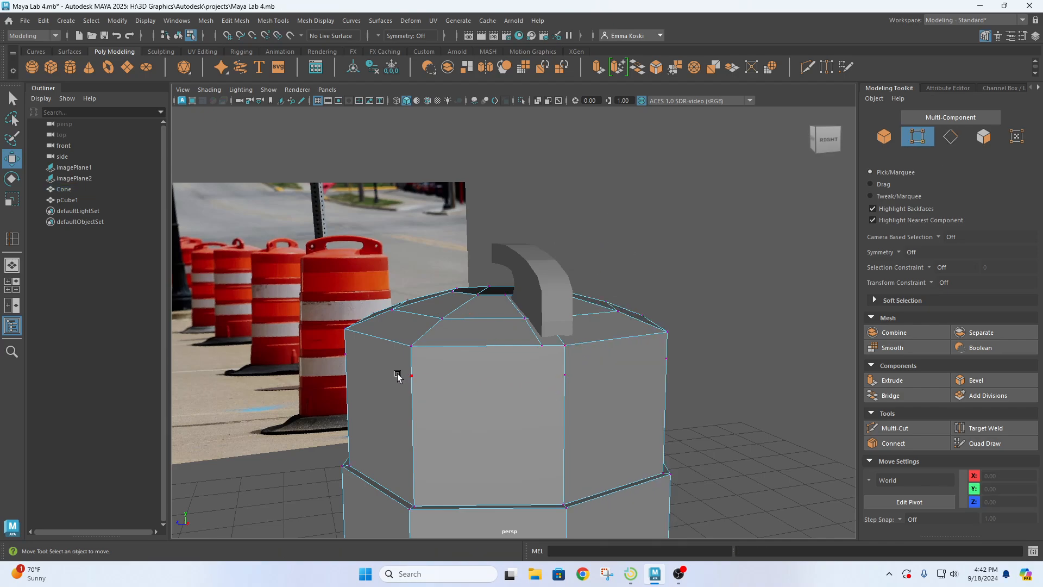
left_click_drag(397, 375, 612, 404)
left_click(666, 358)
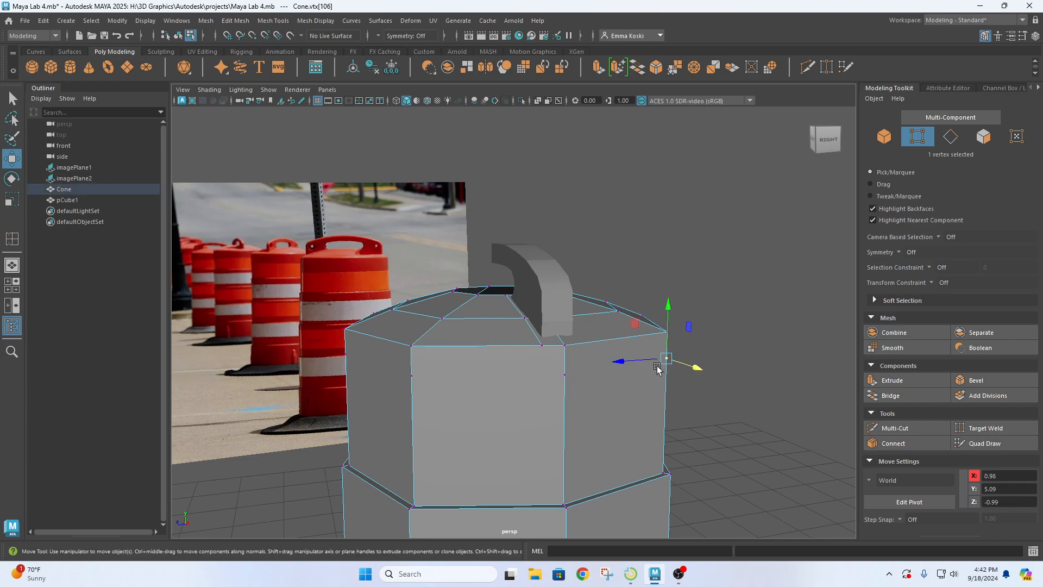
Undo the deletion of the edge loop below the barrel top
left_click_drag(497, 393, 509, 367, "alt")
key("ctrl+z")
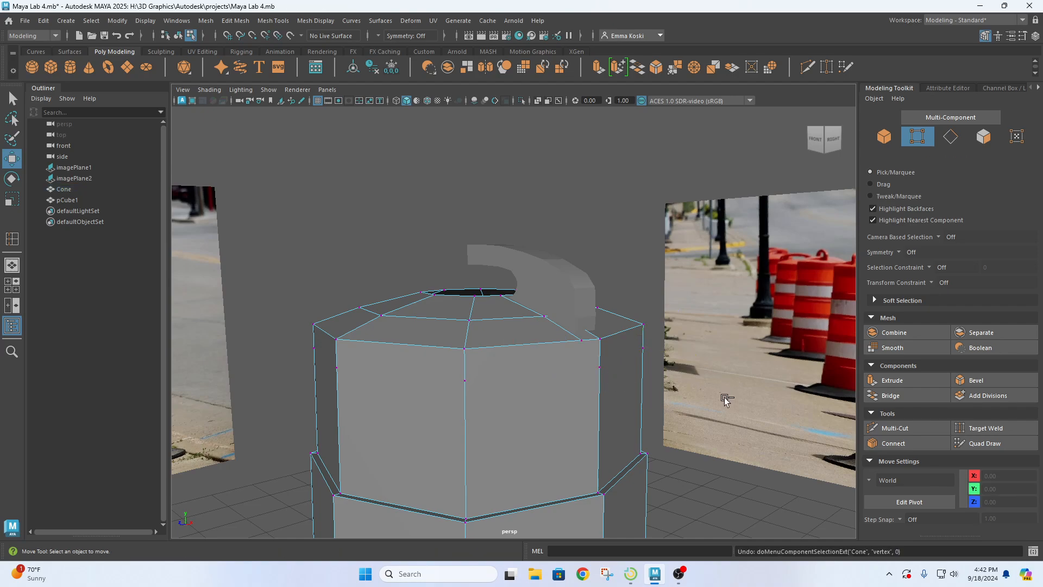
key("ctrl+z")
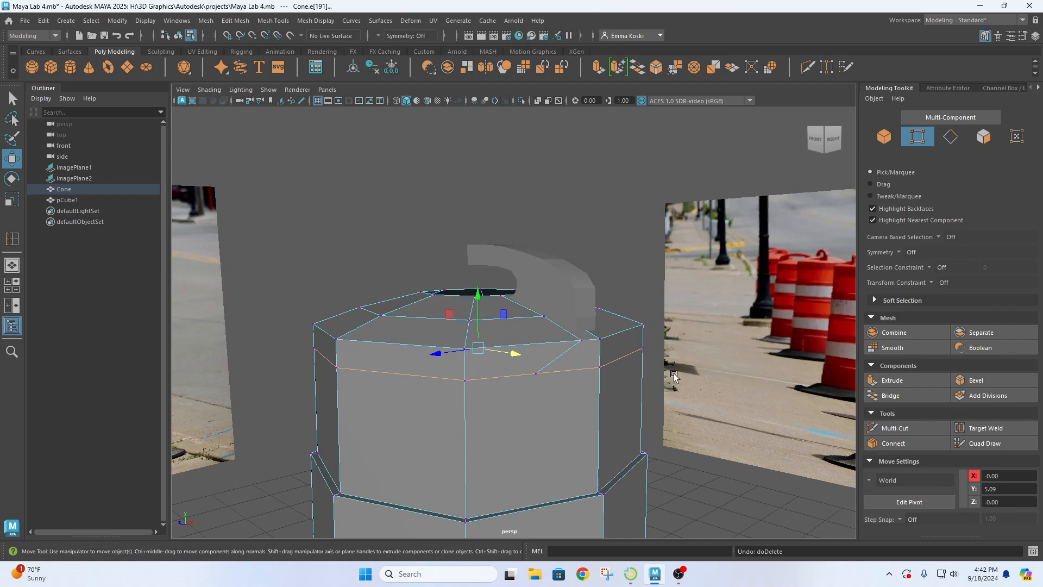
key("Delete")
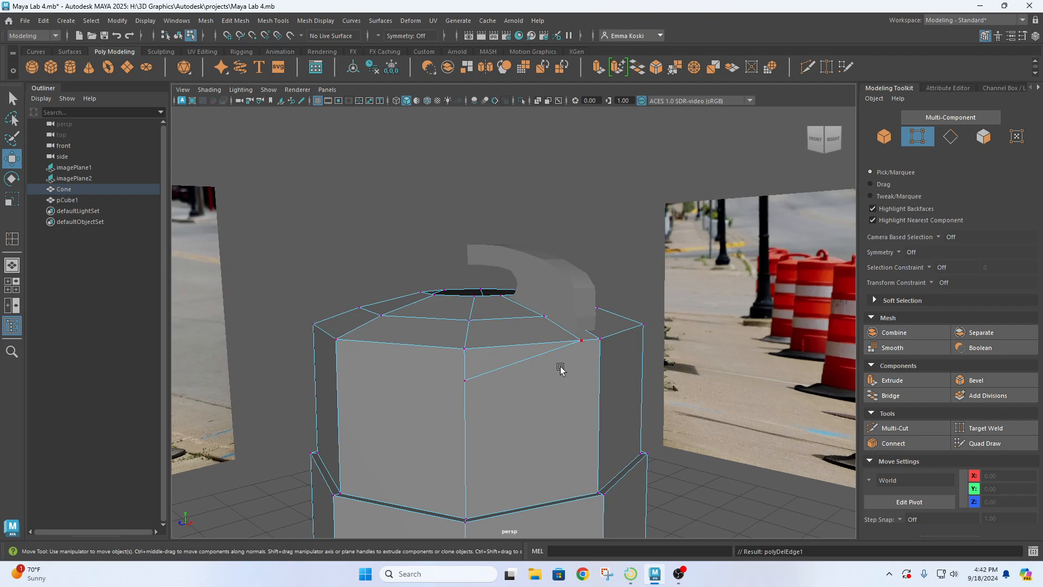
key("ctrl+z")
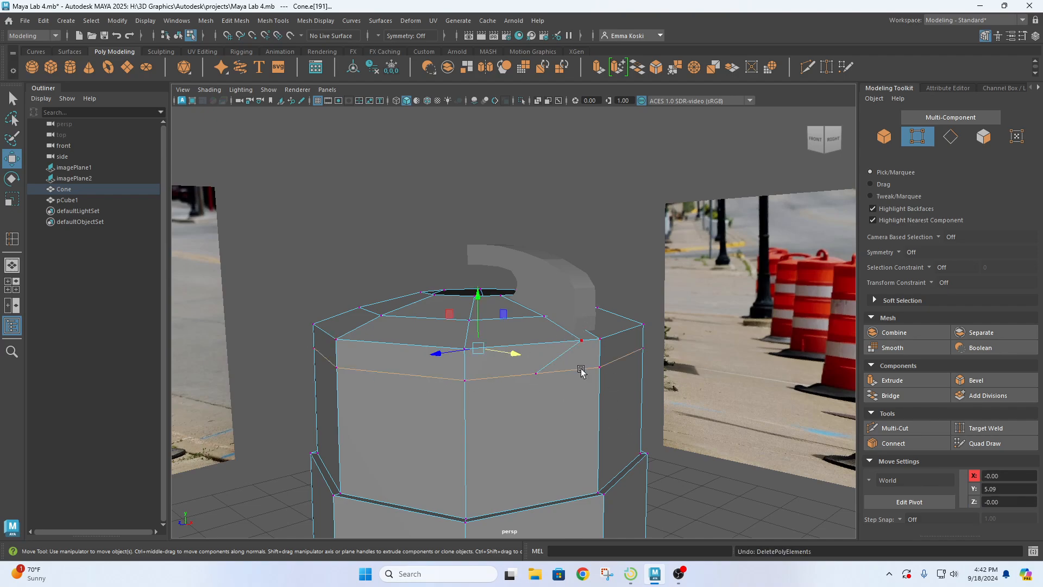
Delete the stray diagonal edge running from the handle cut's end to the new edge loop, and return to vertex selection
left_click_drag(673, 282, 573, 291, "alt")
left_click(677, 243)
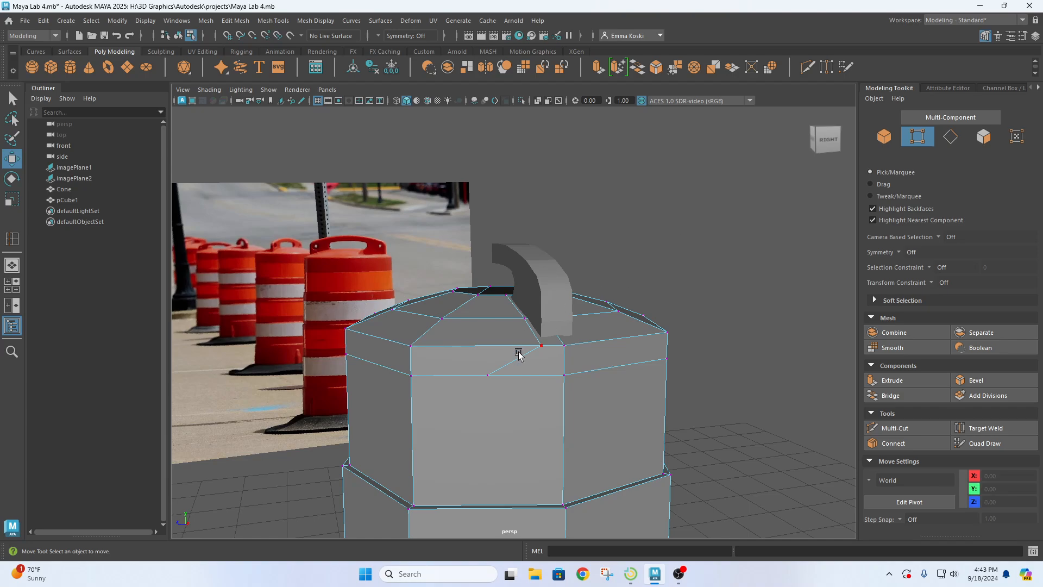
right_click_drag(519, 354, 517, 228)
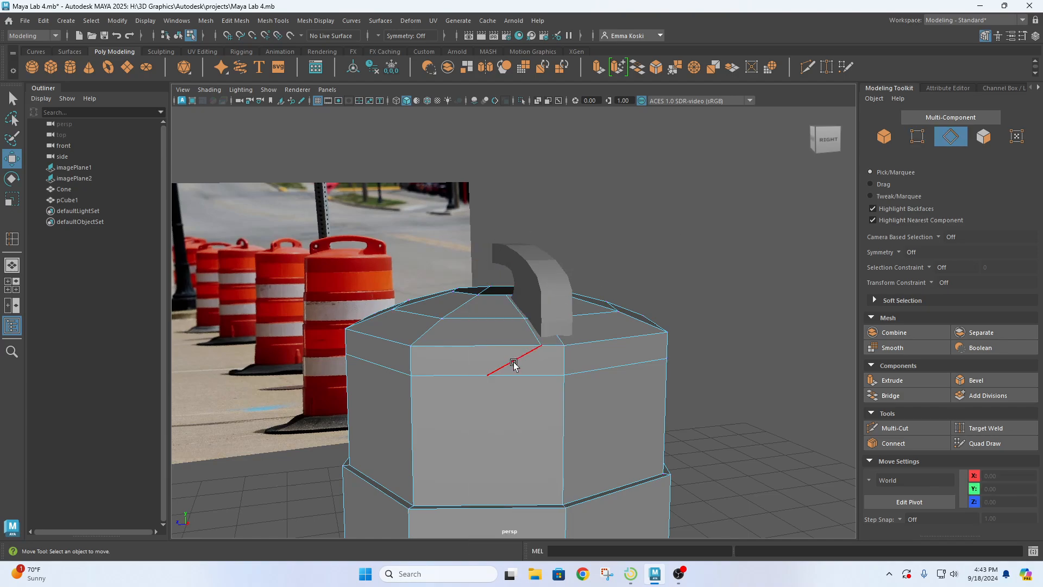
left_click(514, 364)
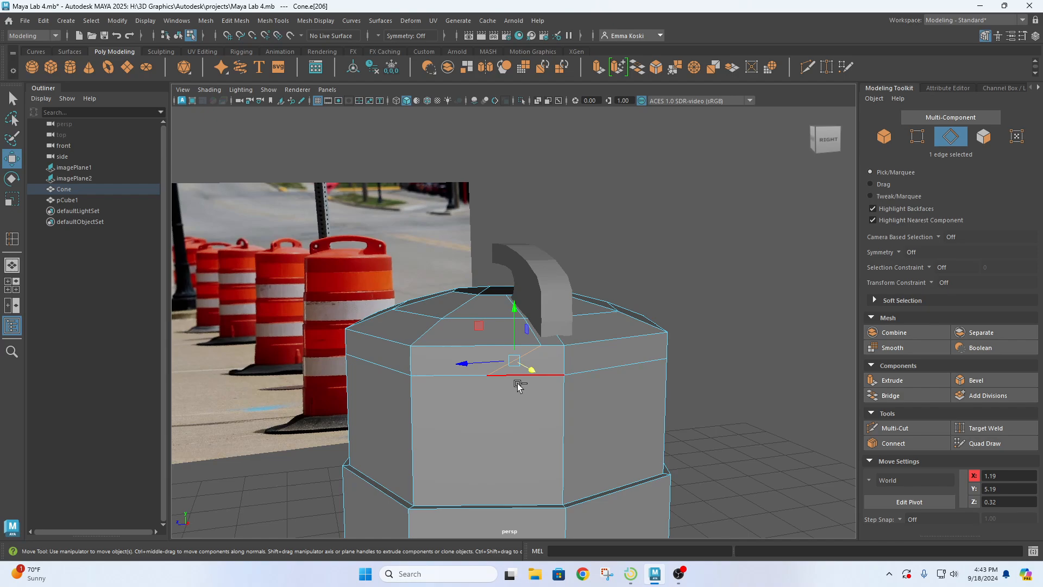
key("Delete")
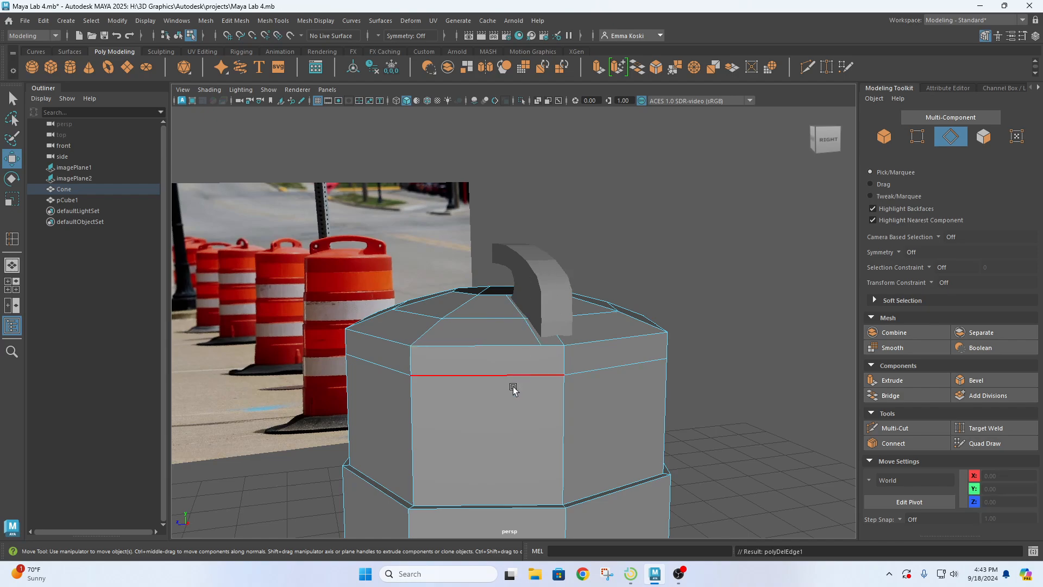
right_click_drag(513, 387, 476, 259)
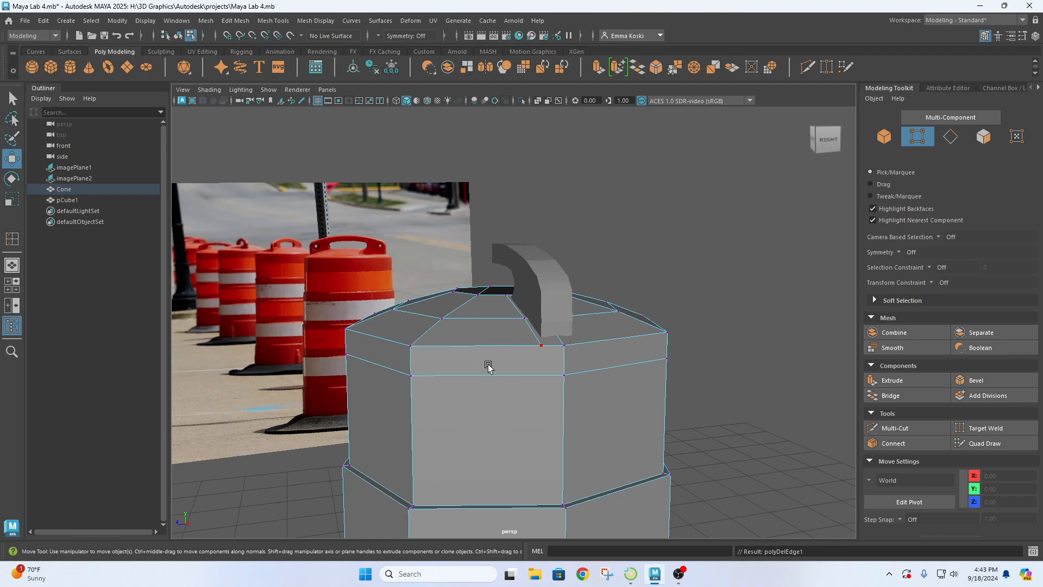
Try a Multi-Cut line along the handle's uncut side from the opening's rim across the middle ring to the outer edge
left_click_drag(561, 407, 540, 377, "alt")
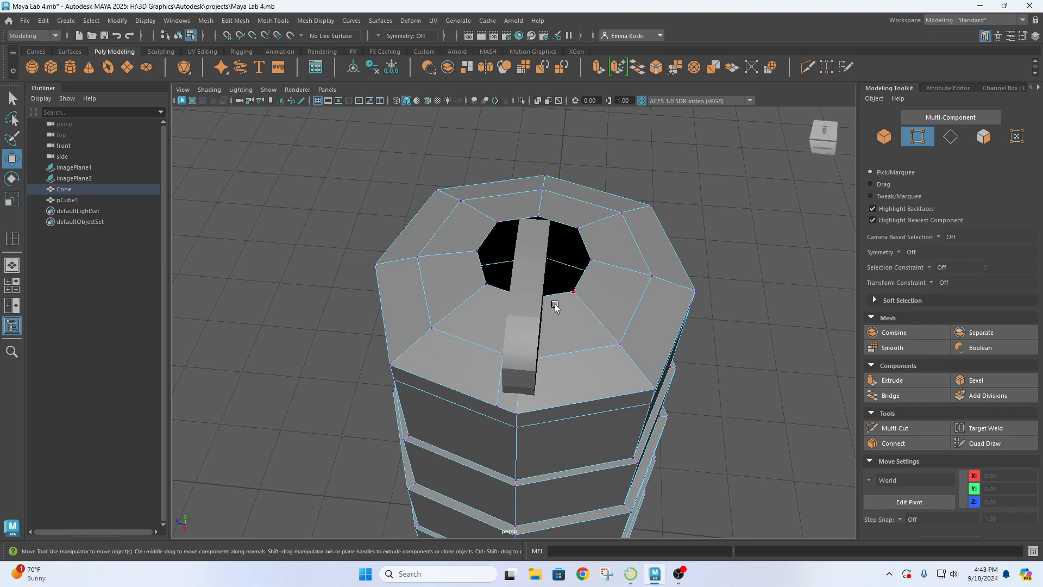
left_click(901, 429)
left_click_drag(610, 386, 548, 301, "alt")
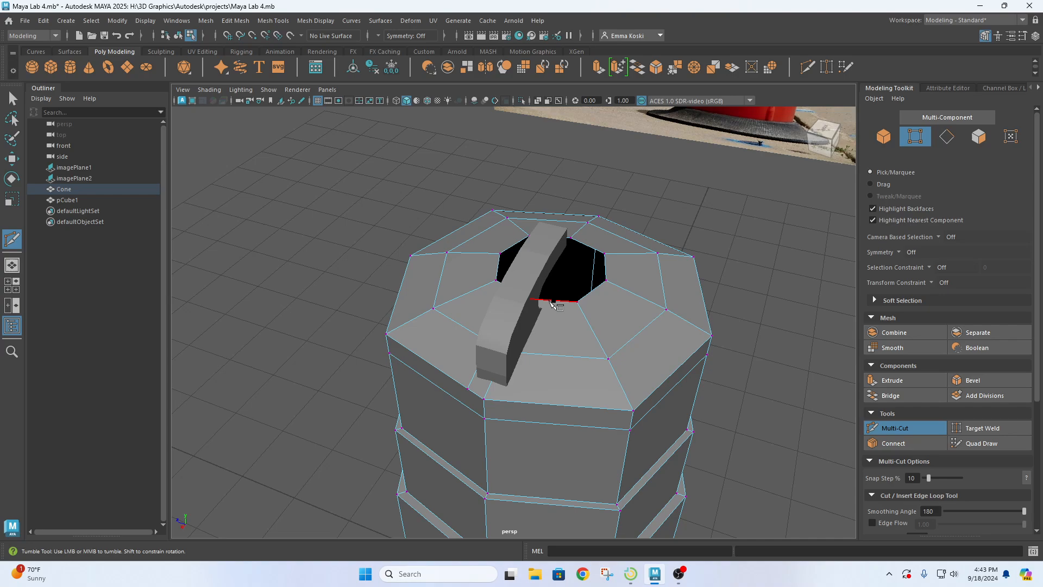
left_click(553, 301)
left_click(557, 356)
left_click_drag(553, 357, 524, 357, "shift")
left_click_drag(523, 403, 550, 411, "shift")
key("ctrl+z")
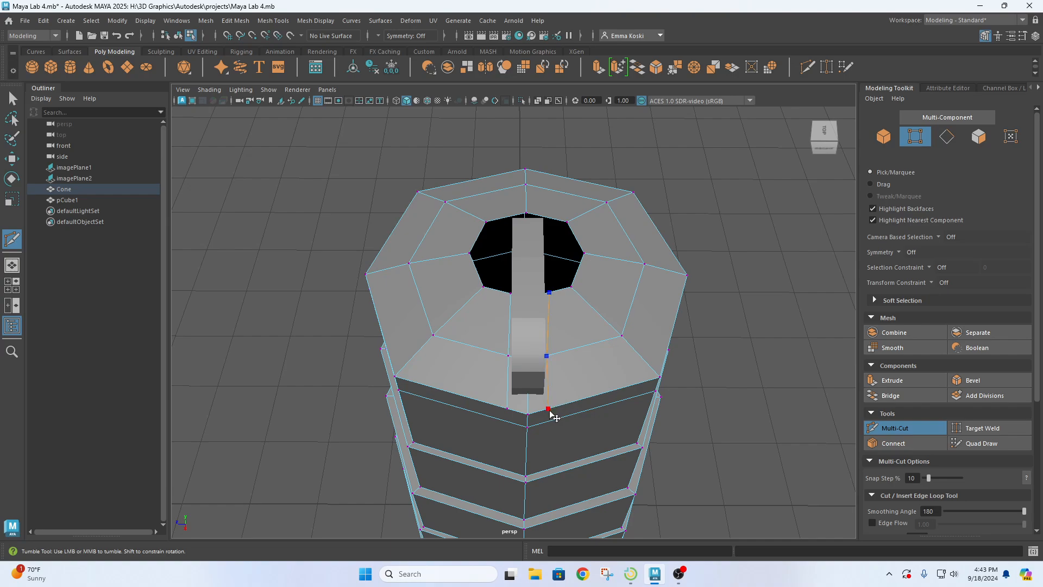
Apply the trial cut beside the handle and undo it
left_click_drag(605, 372, 557, 320, "alt")
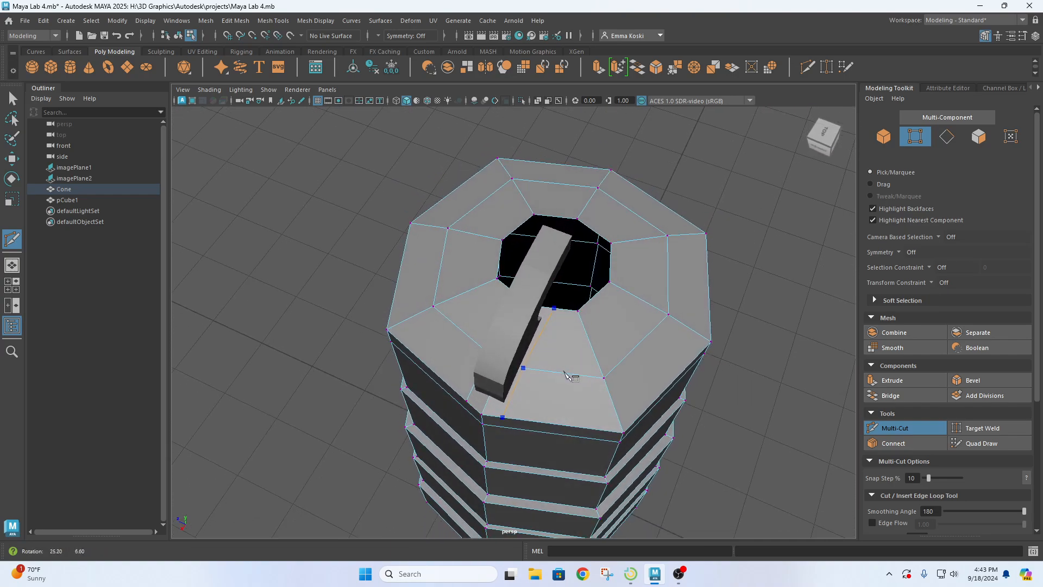
key("super")
key("super")
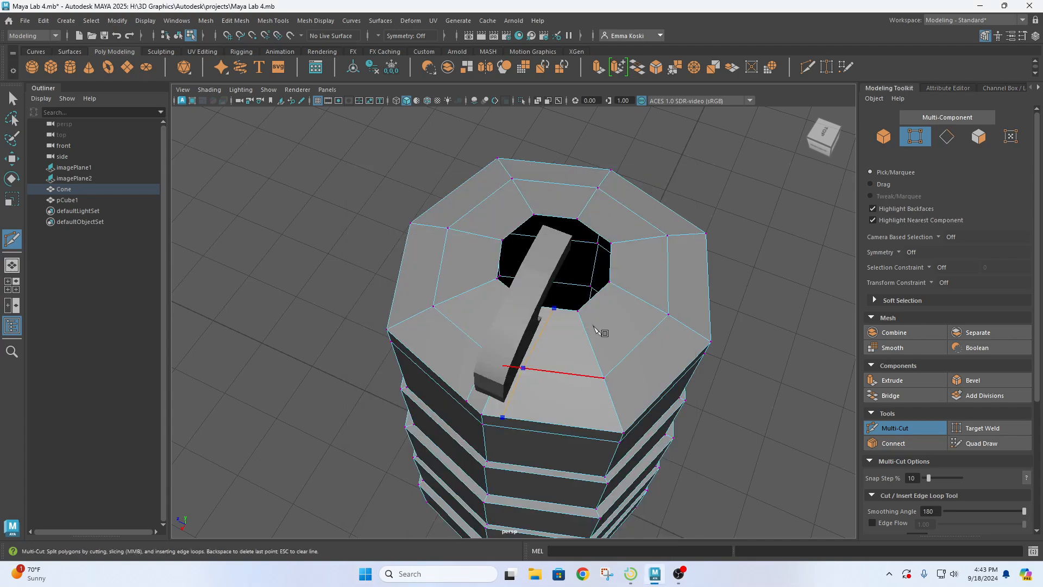
left_click(552, 310)
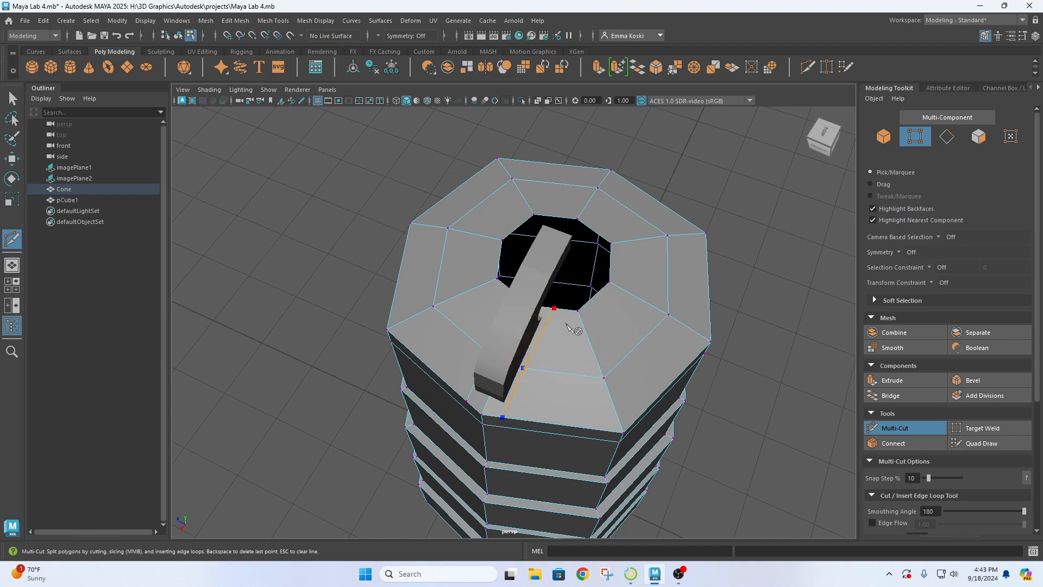
key("ctrl+z")
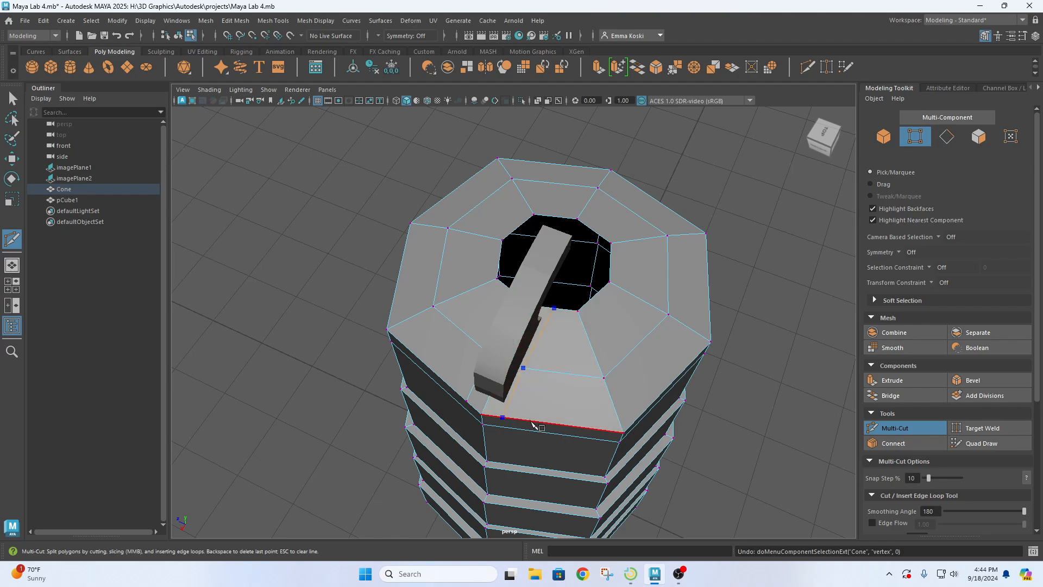
right_click(534, 402)
left_click(554, 309)
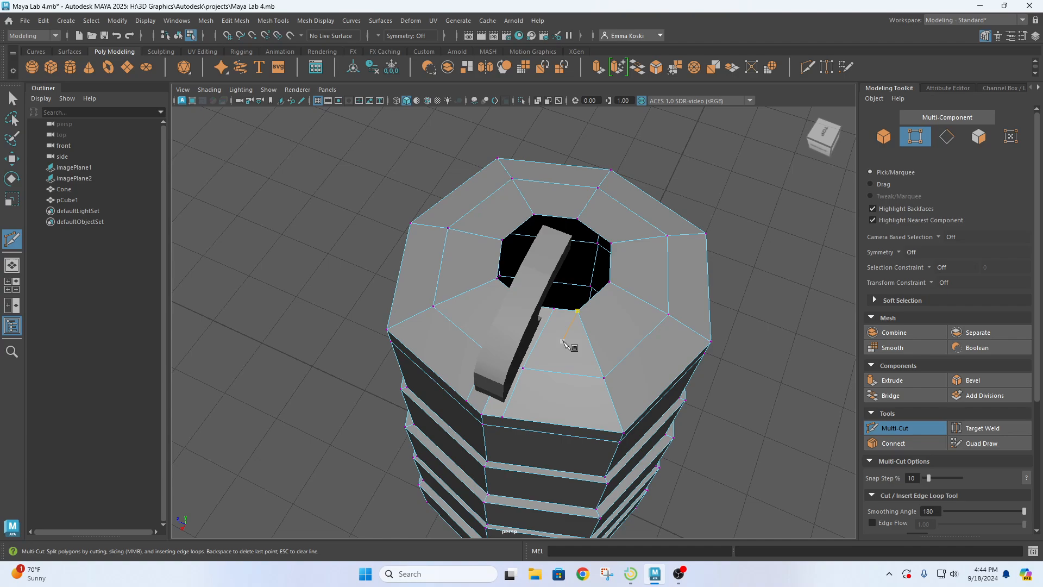
left_click_drag(607, 372, 628, 335, "alt")
key("ctrl+z")
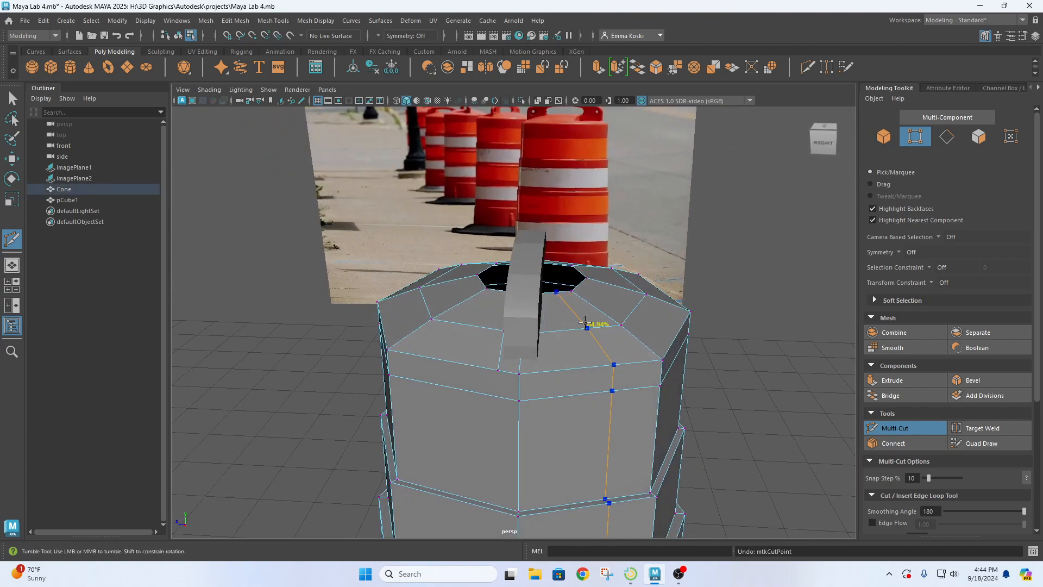
Cut an edge line along the handle's second side from the opening's rim across the middle ring to the barrel top's outer edge
left_click_drag(549, 344, 549, 302, "alt")
mouse_move(619, 373)
left_mouse_down("alt")
mouse_move(616, 361)
mouse_move(613, 372)
left_mouse_up("alt")
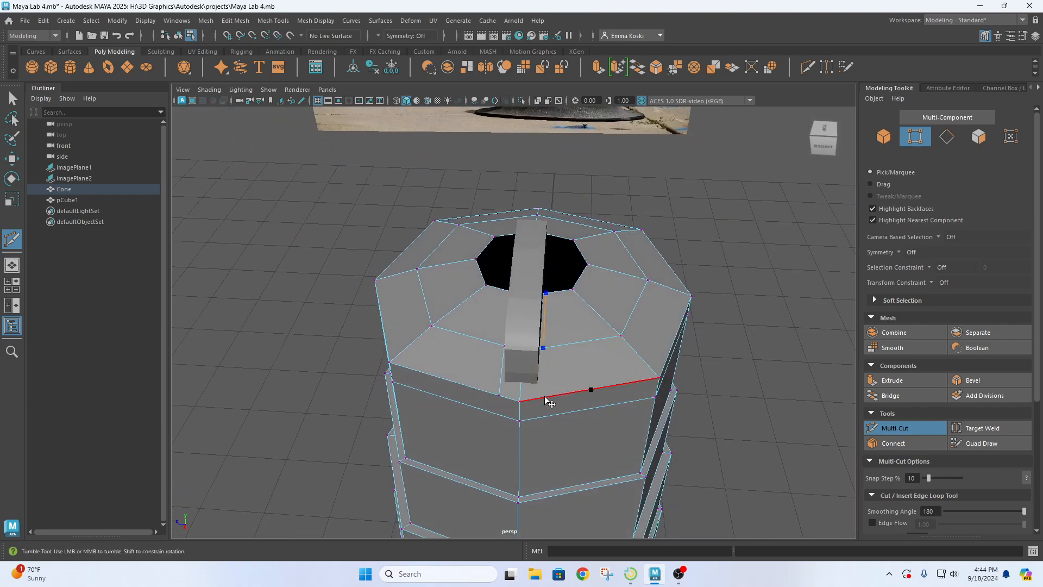
left_click_drag(549, 399, 544, 396, "shift")
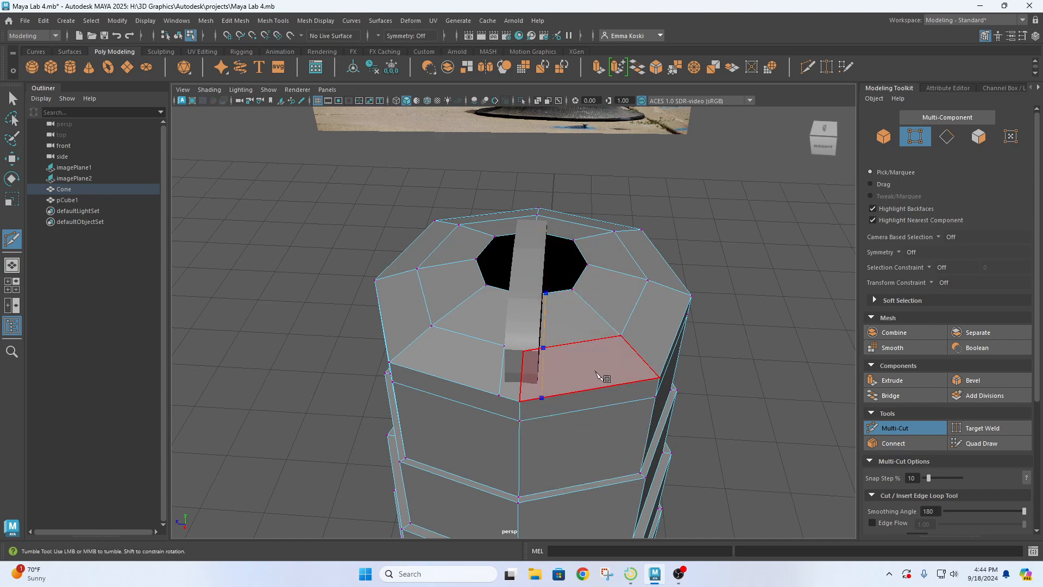
left_click_drag(605, 373, 655, 344, "alt")
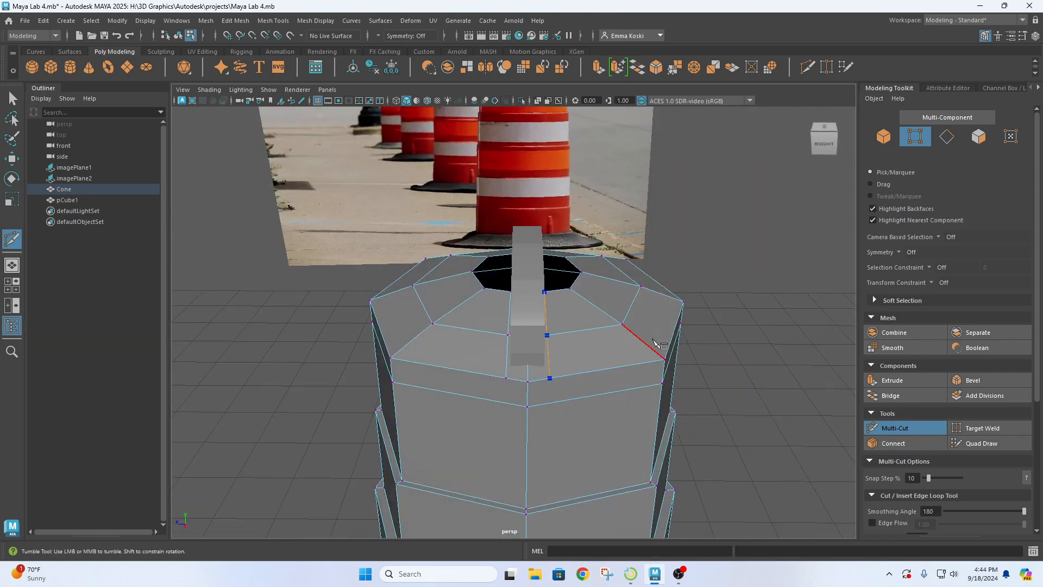
key("Return")
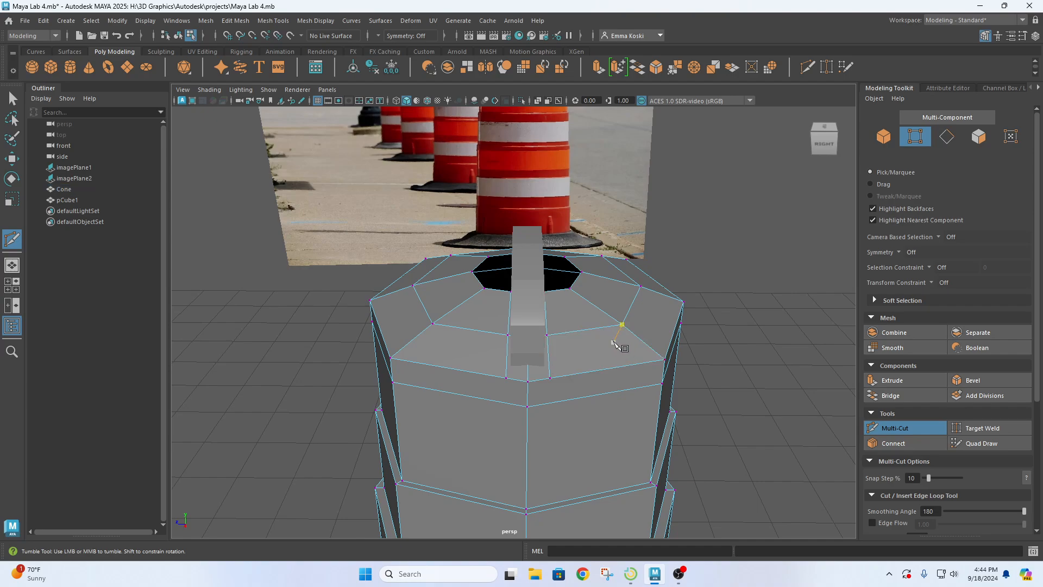
key("q")
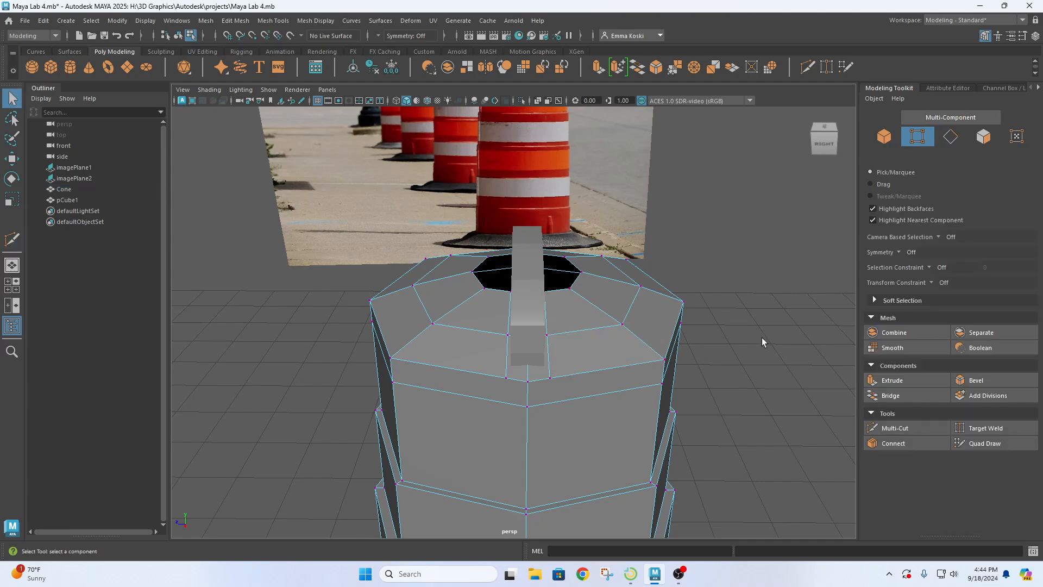
Examine the new edge cuts on both sides of the handle and their ends at the barrel top's outer edge
left_click_drag(662, 401, 581, 365, "alt")
scroll(558, 380, "up", 3)
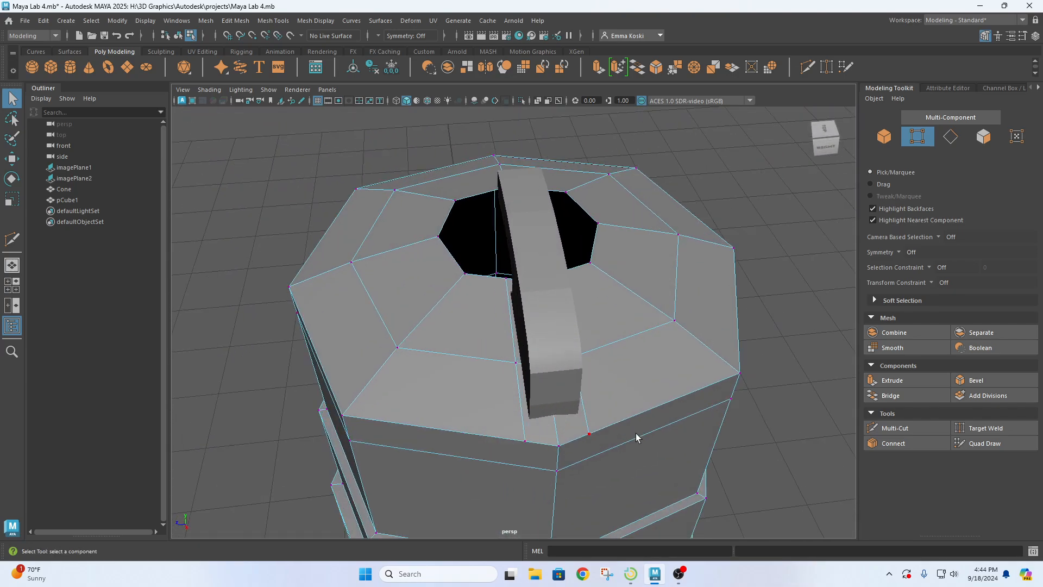
scroll(573, 447, "up", 2)
middle_click_drag(608, 443, 565, 327, "alt")
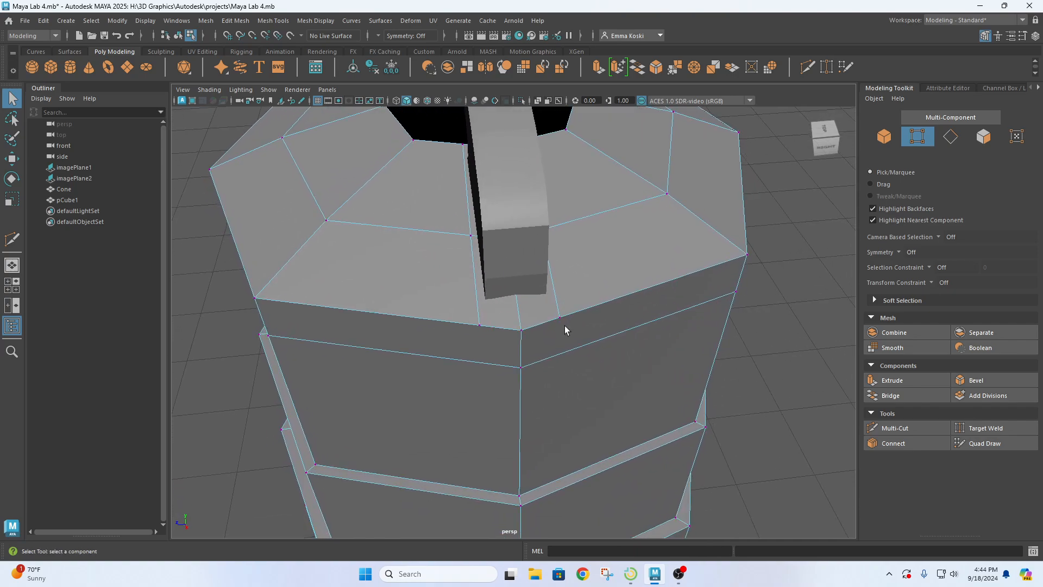
left_click_drag(565, 328, 659, 317, "alt")
left_click_drag(660, 328, 434, 321, "alt")
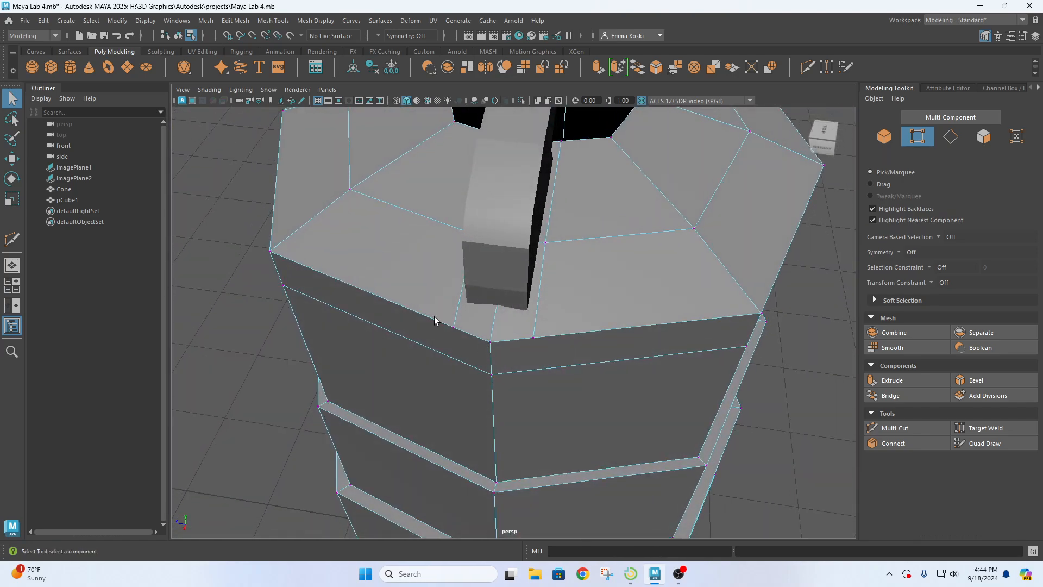
scroll(529, 301, "down", 5)
left_click_drag(532, 334, 702, 257, "alt")
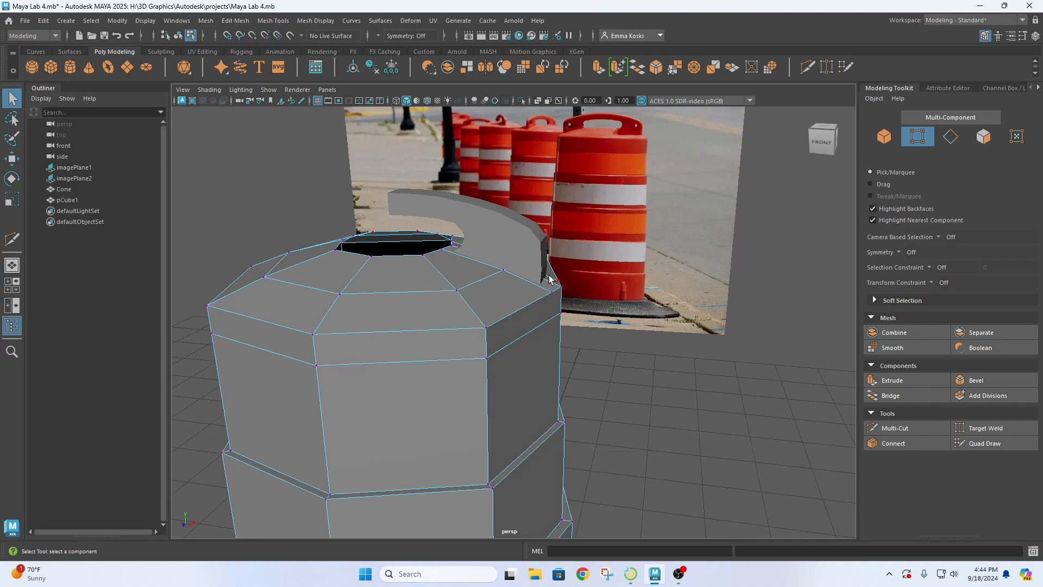
left_click_drag(570, 278, 400, 239, "alt")
Extrude the edge loop around the barrel top's opening and scale it inward horizontally to roughly half the opening's width
scroll(536, 325, "up", 4)
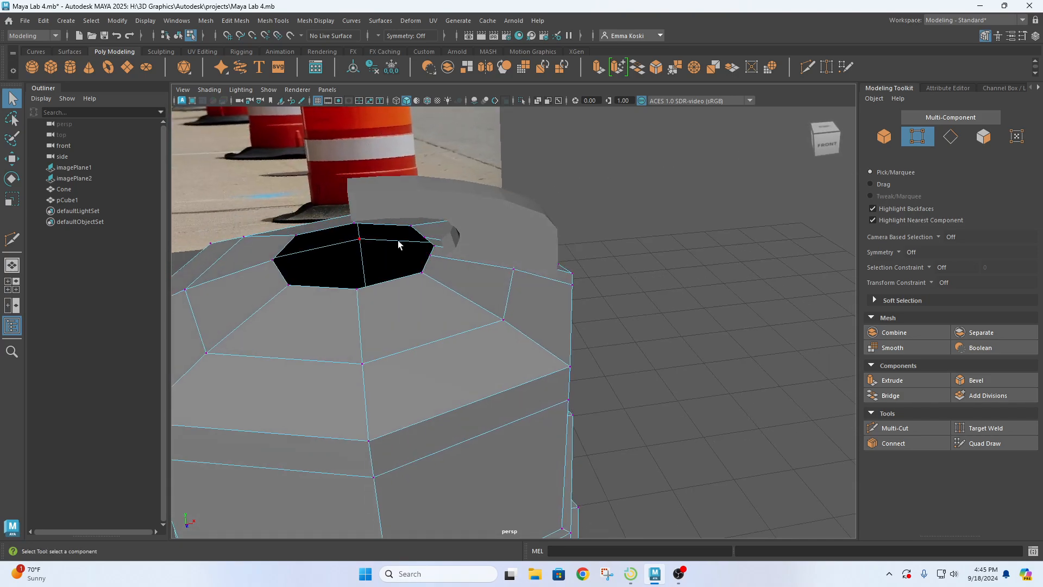
scroll(402, 235, "up", 3)
middle_click_drag(402, 235, 462, 271, "alt")
right_click_drag(459, 250, 466, 206)
double_click(453, 280)
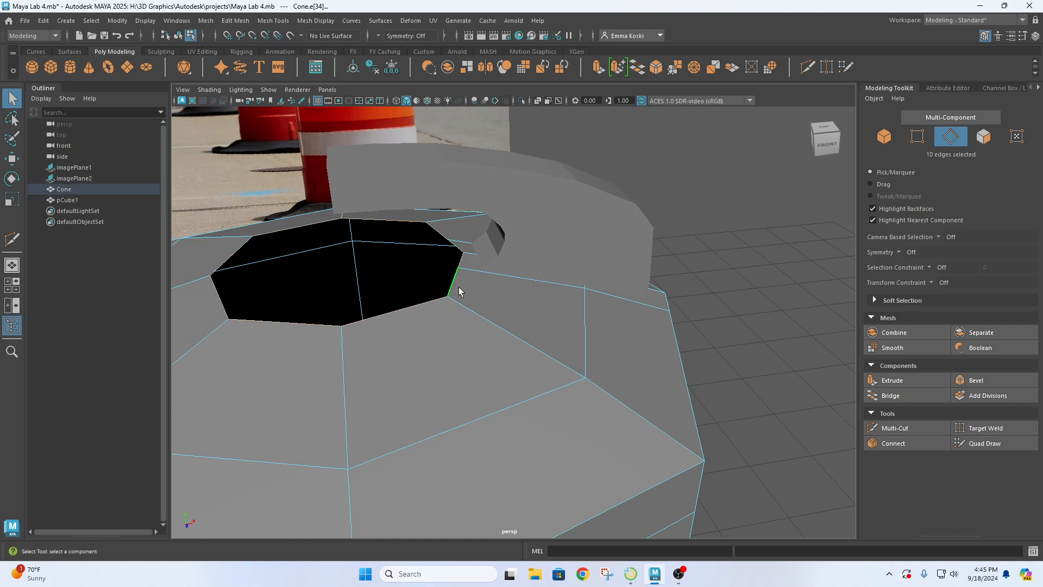
left_click(736, 236)
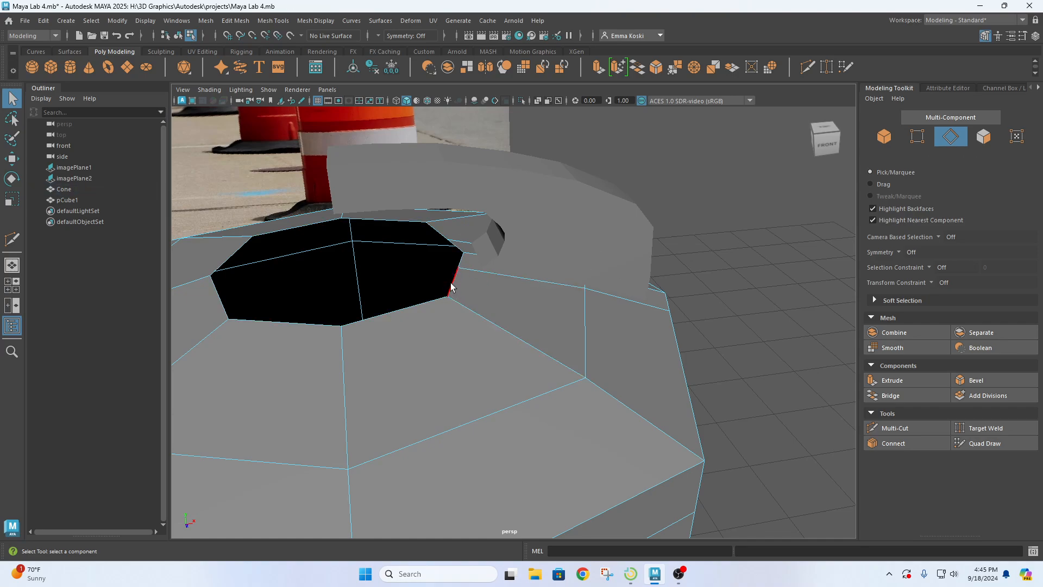
double_click(450, 282)
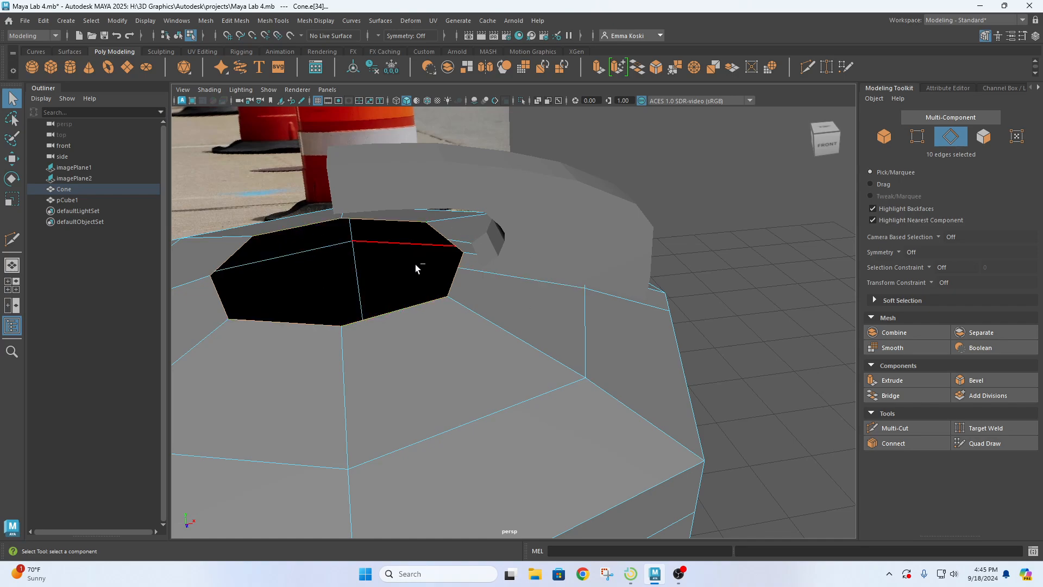
key("ctrl+e")
key("r")
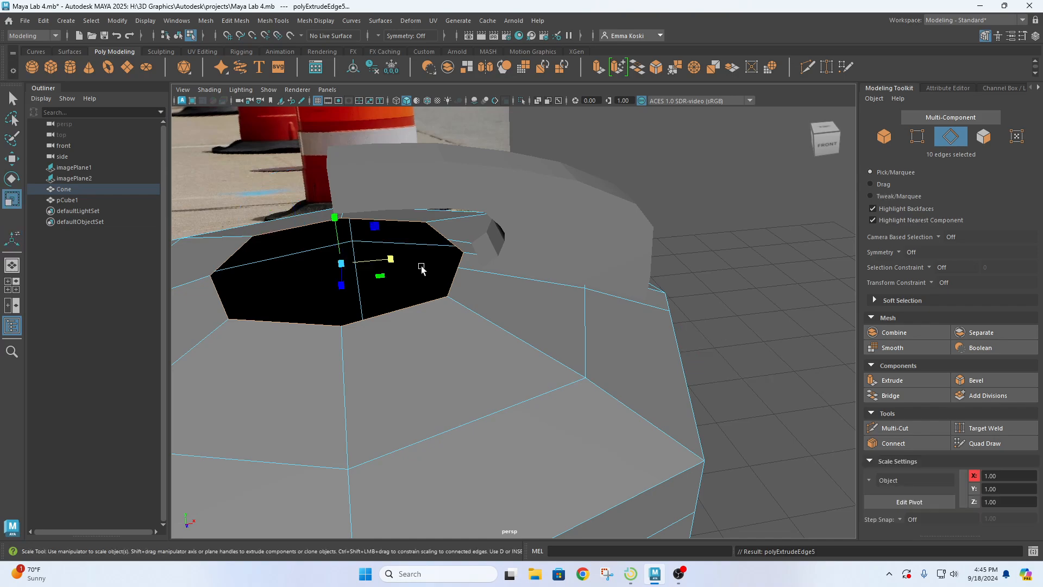
left_click_drag(380, 276, 368, 270)
Raise the opening's inner edge loop slightly to a Y position of about 5.58, using the front reference view
key("w")
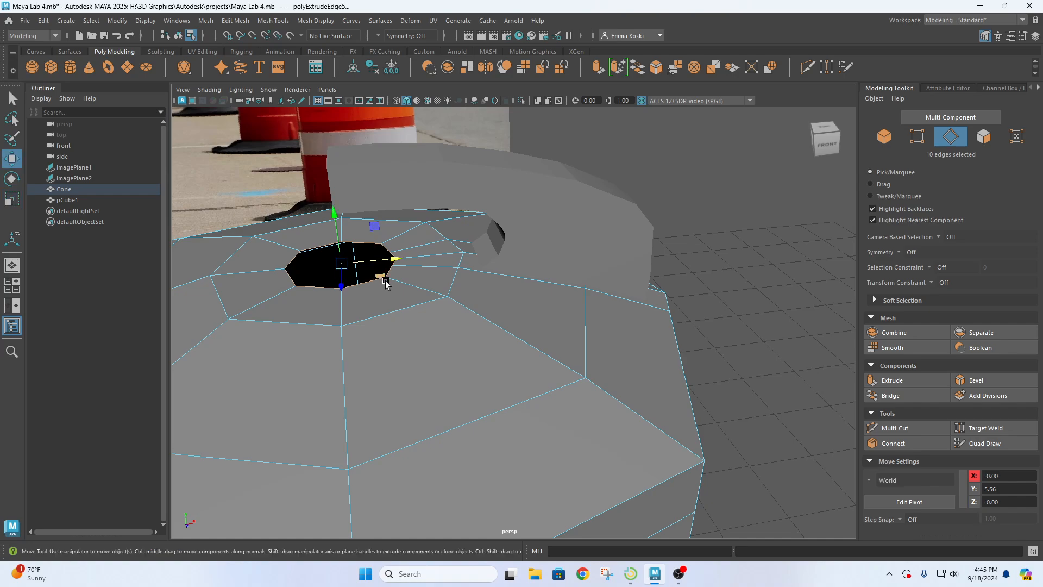
key("space")
key("space")
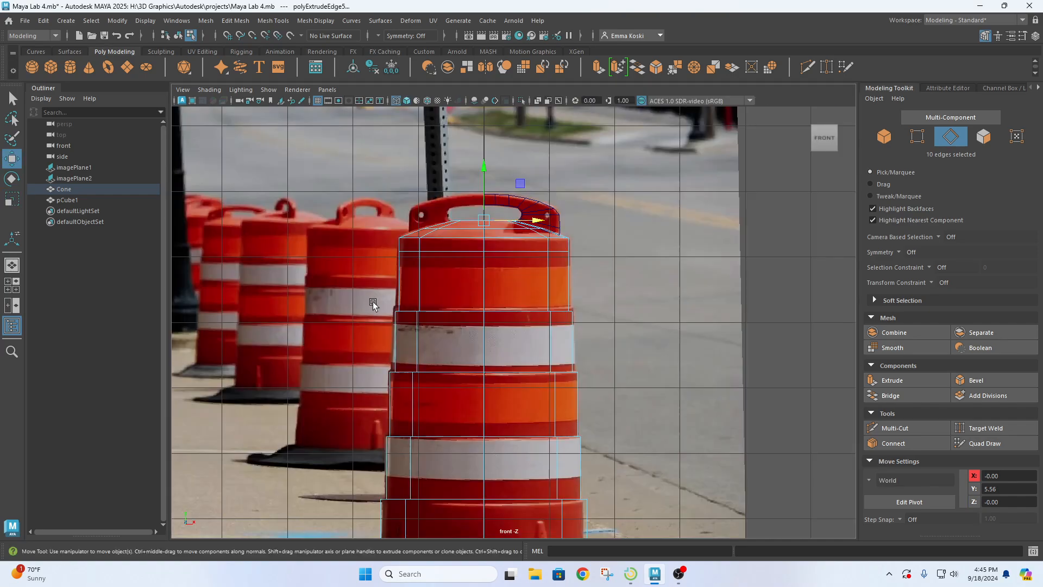
scroll(373, 298, "up", 6)
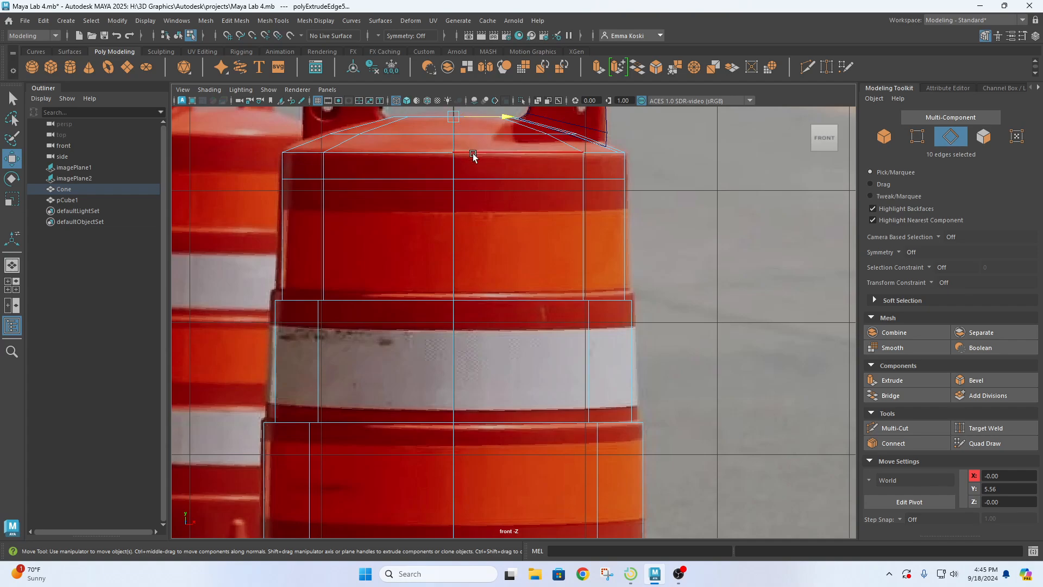
middle_click_drag(473, 177, 466, 306, "alt")
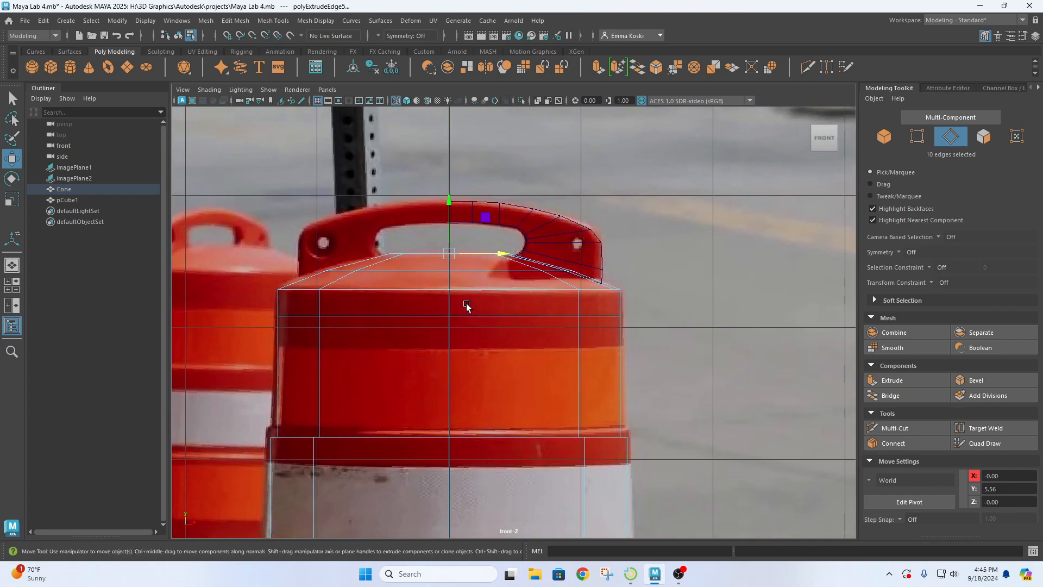
middle_click_drag(459, 215, 462, 232, "alt")
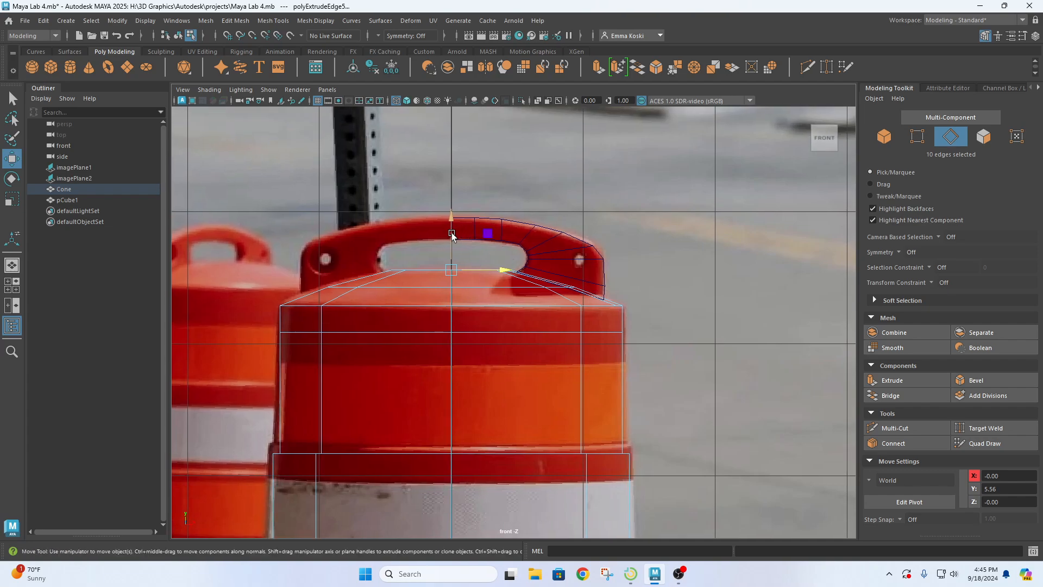
left_click_drag(450, 230, 449, 229)
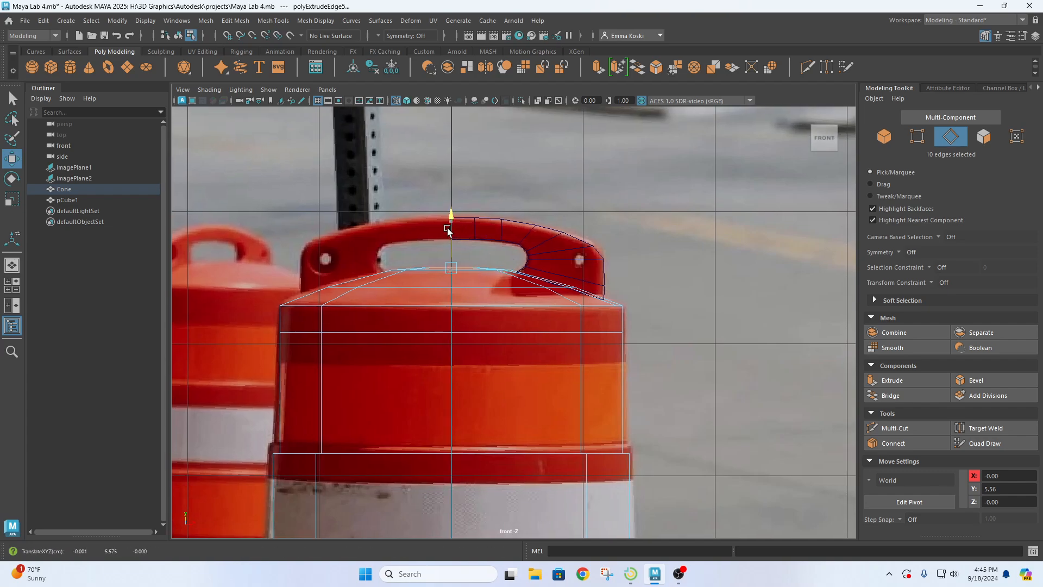
key("space")
key("space")
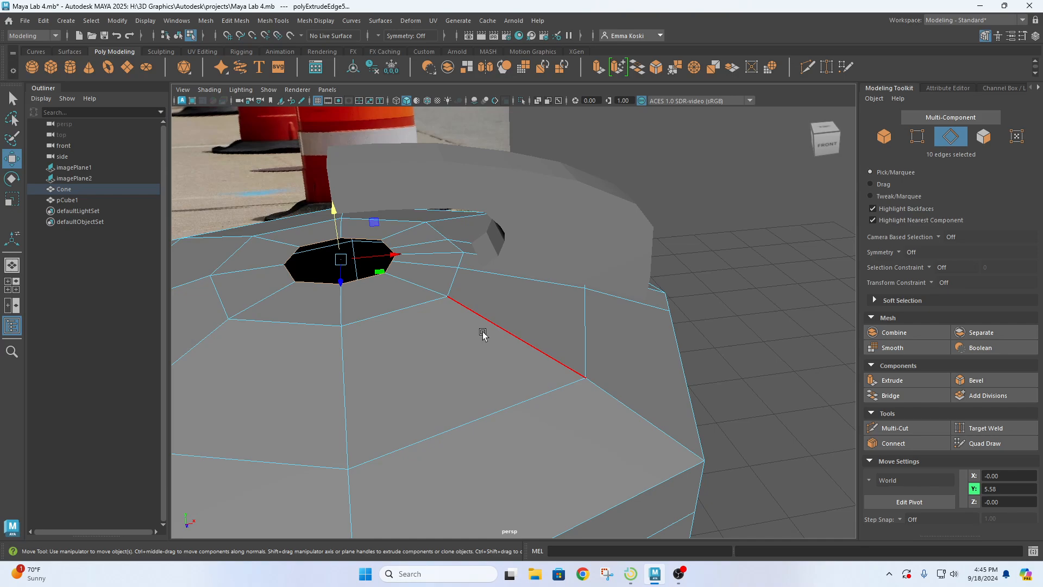
Extrude the opening's raised inner edge loop again and scale it toward the centre
key("ctrl+e")
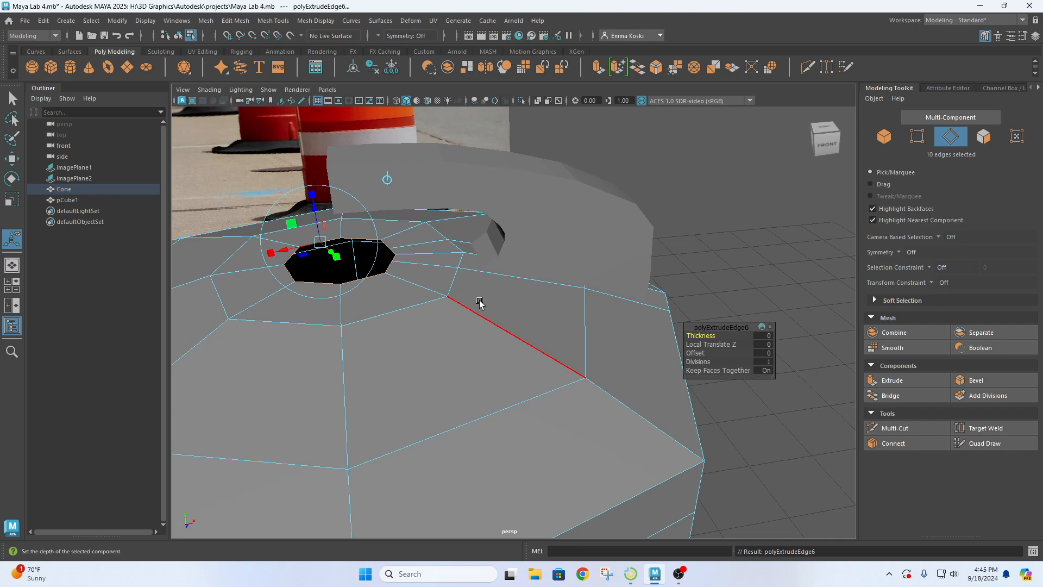
key("r")
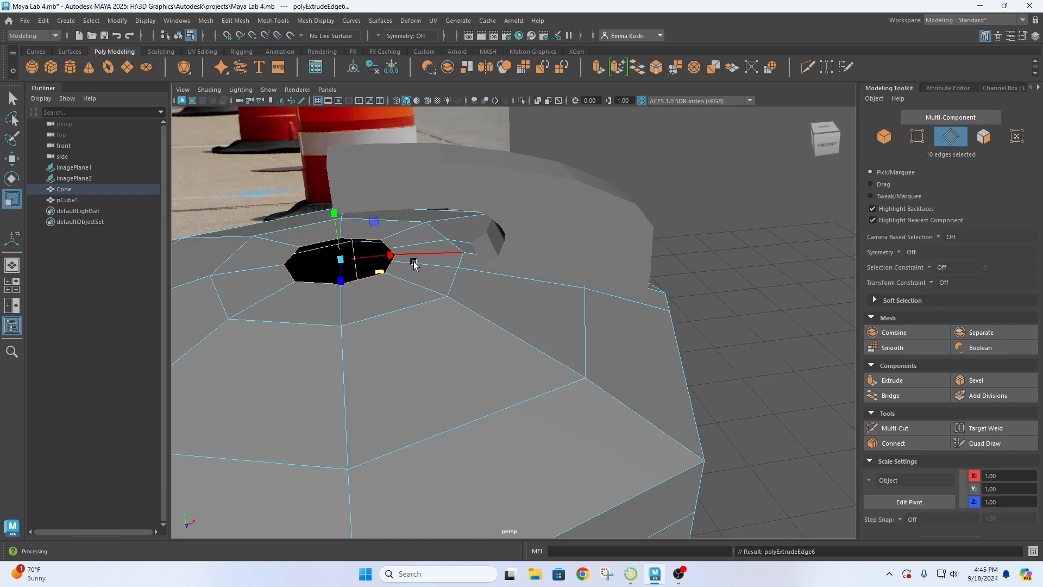
Scale the extruded edge loop of the cone top's hole inward and try merging it to the center
left_click_drag(383, 271, 374, 269)
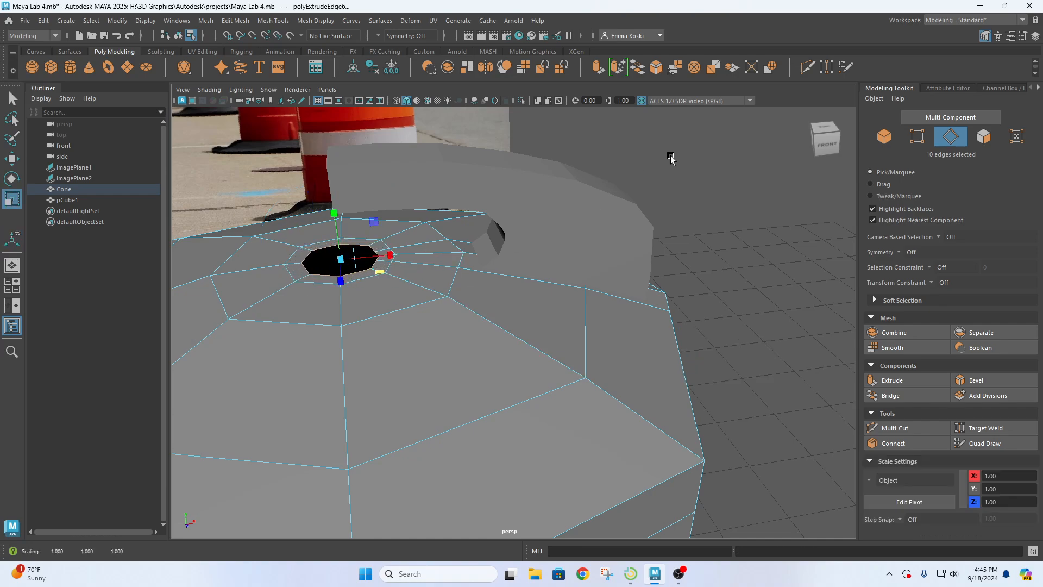
left_click(694, 68)
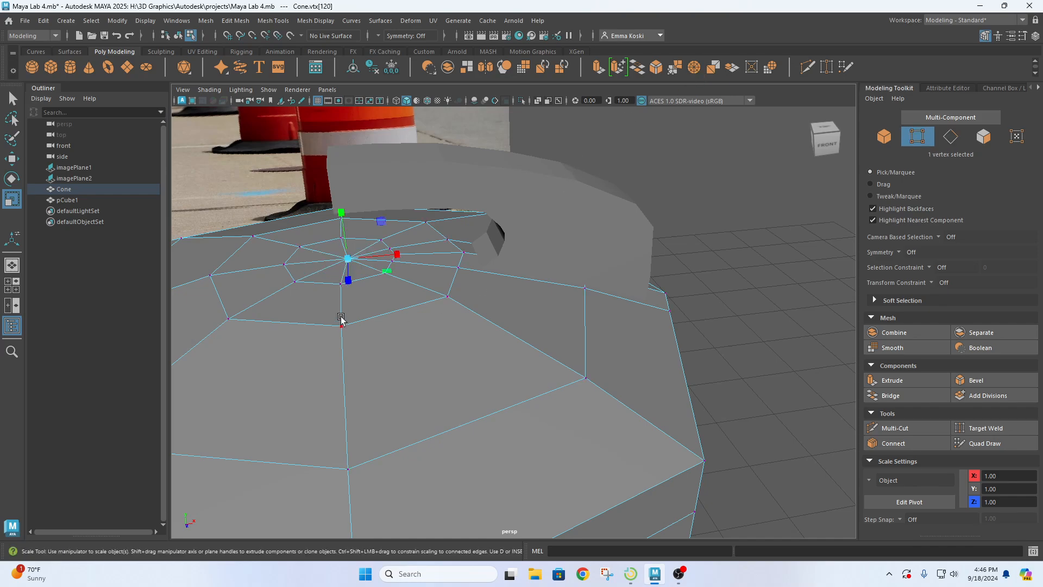
left_click_drag(415, 278, 341, 298, "alt")
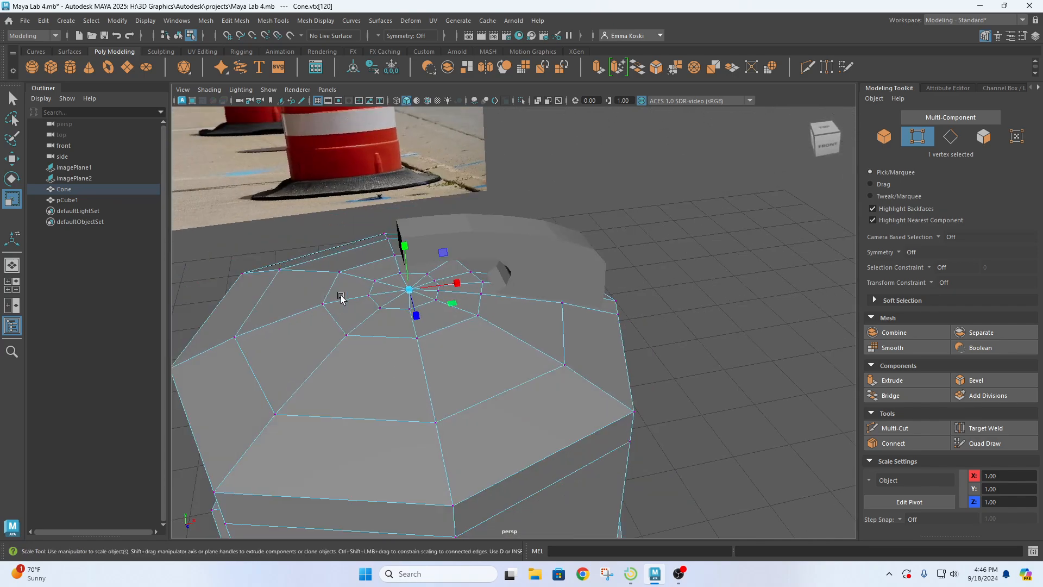
key("ctrl+z")
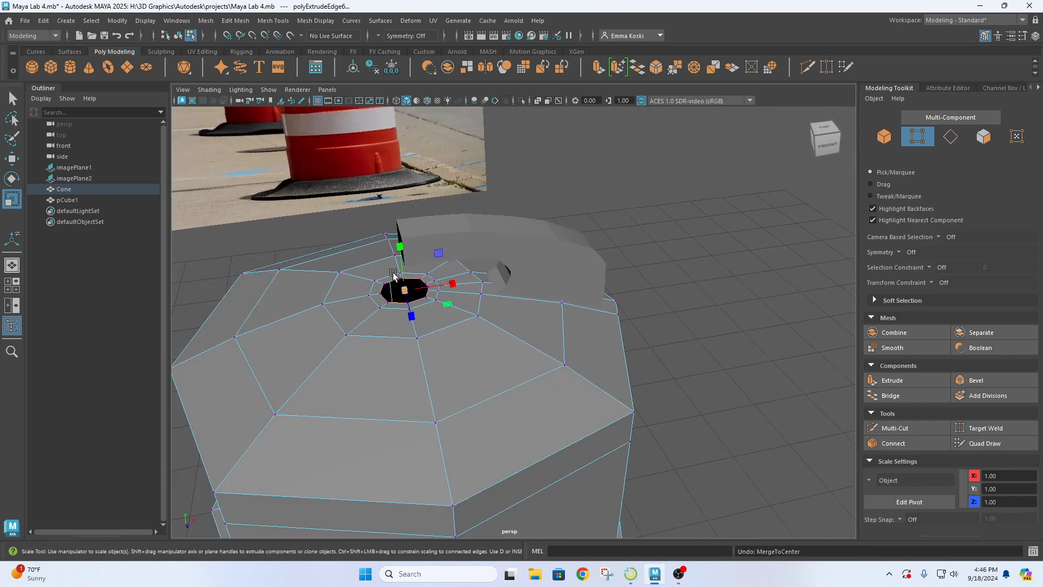
Set the Scale tool's axis orientation to World
double_click(20, 199)
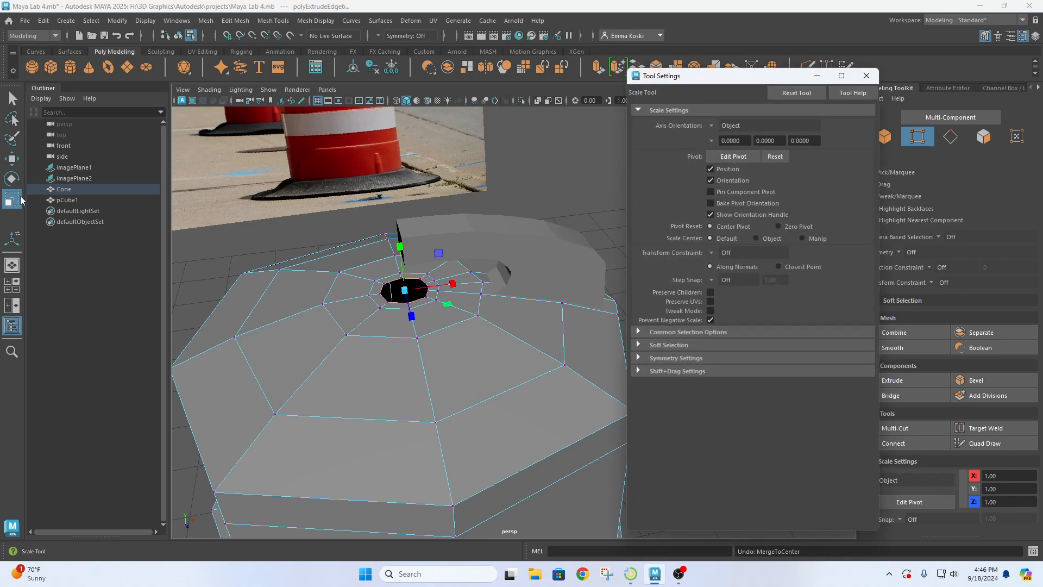
left_click(728, 125)
left_click(742, 146)
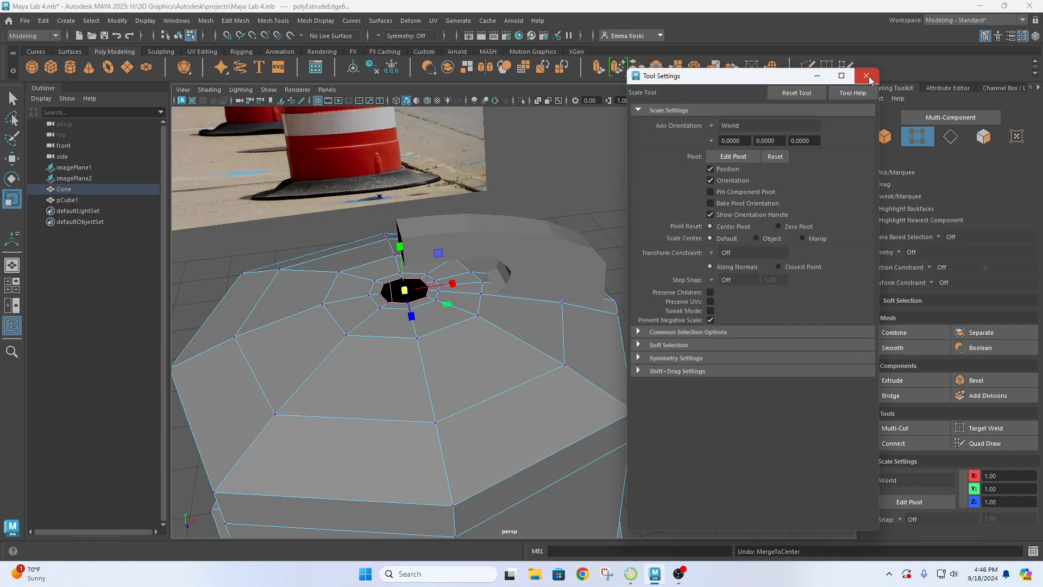
left_click(866, 75)
Undo the last scaling of the hole's edge loop and merge its vertices to the center to close the cone top
left_click(753, 69)
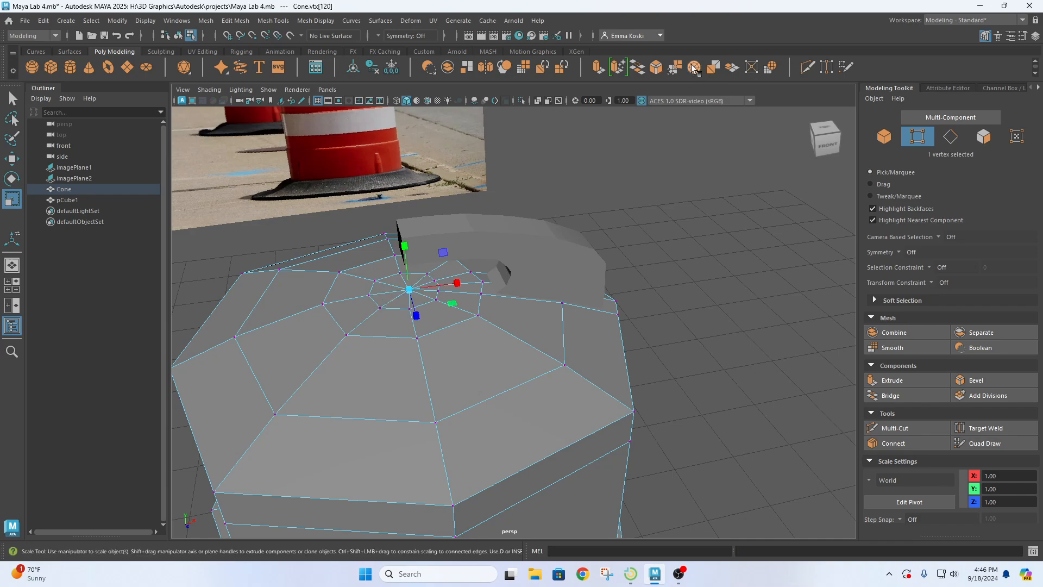
left_click_drag(410, 296, 474, 321, "shift")
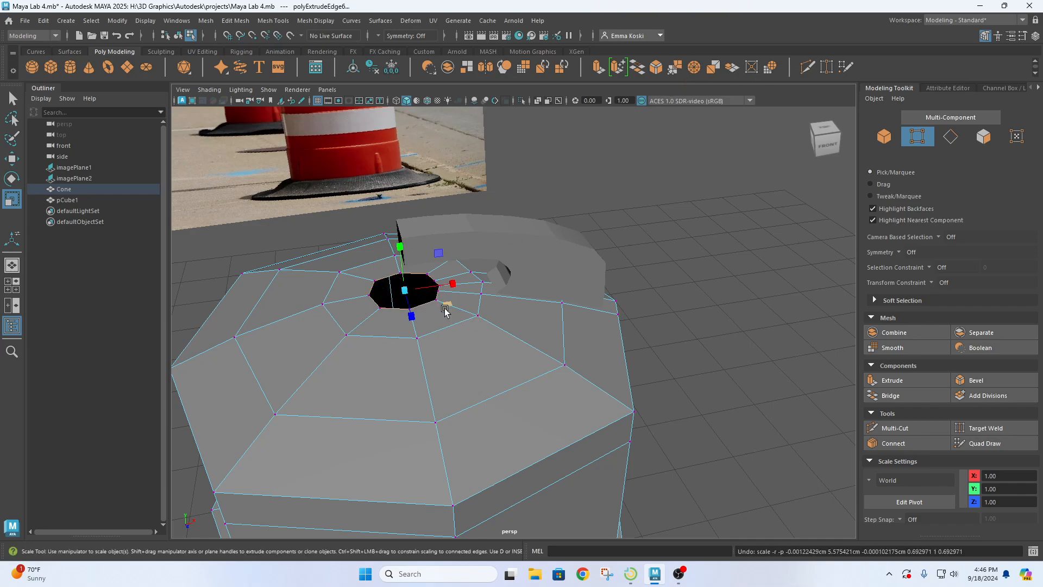
key("ctrl+z")
key("ctrl+z")
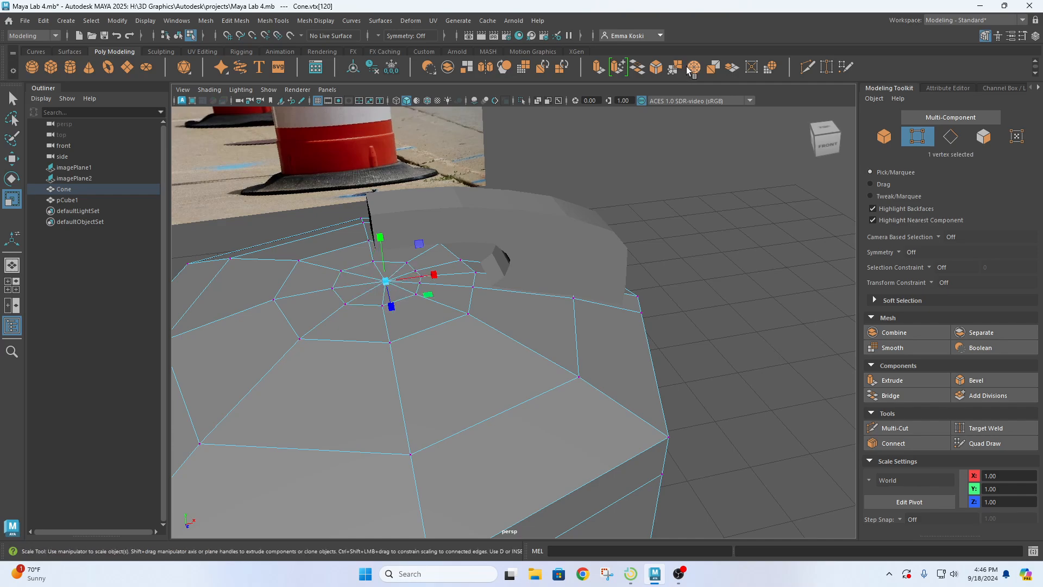
scroll(397, 276, "up", 2)
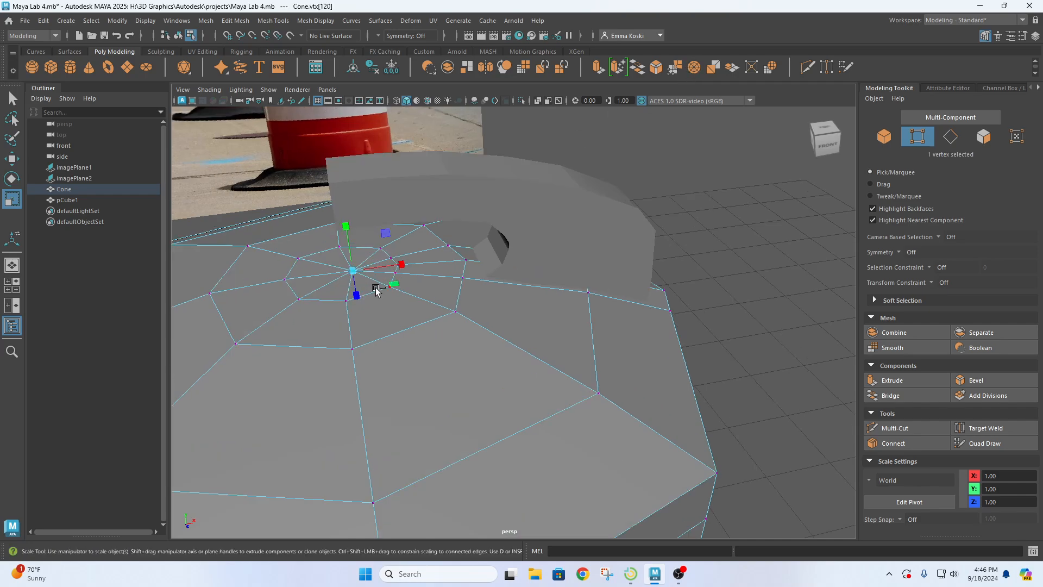
Move the merged center vertex of the cone top along X to 0, aligning it with the center line in the front view
key("w")
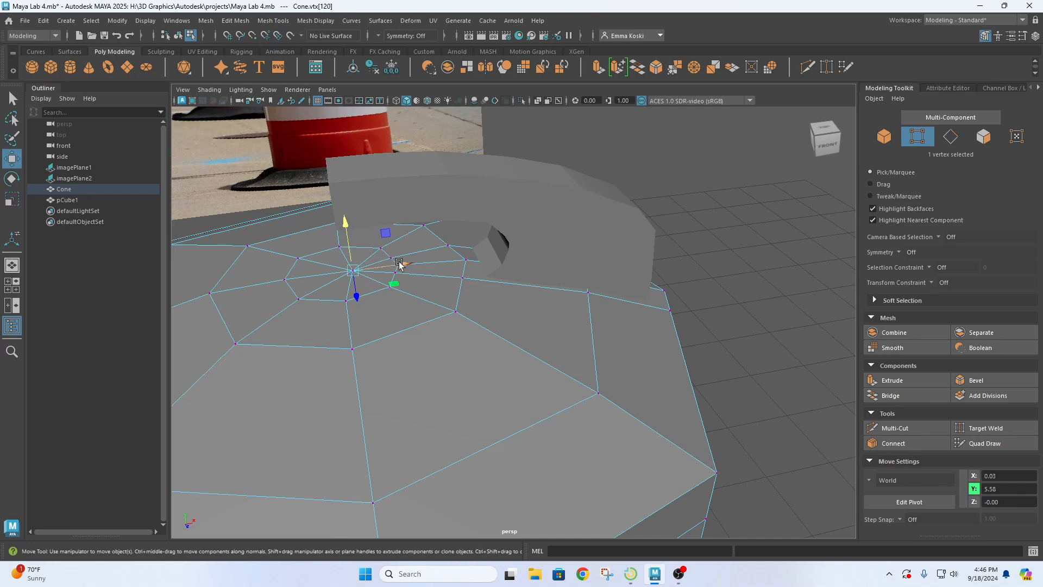
left_click_drag(399, 265, 387, 263)
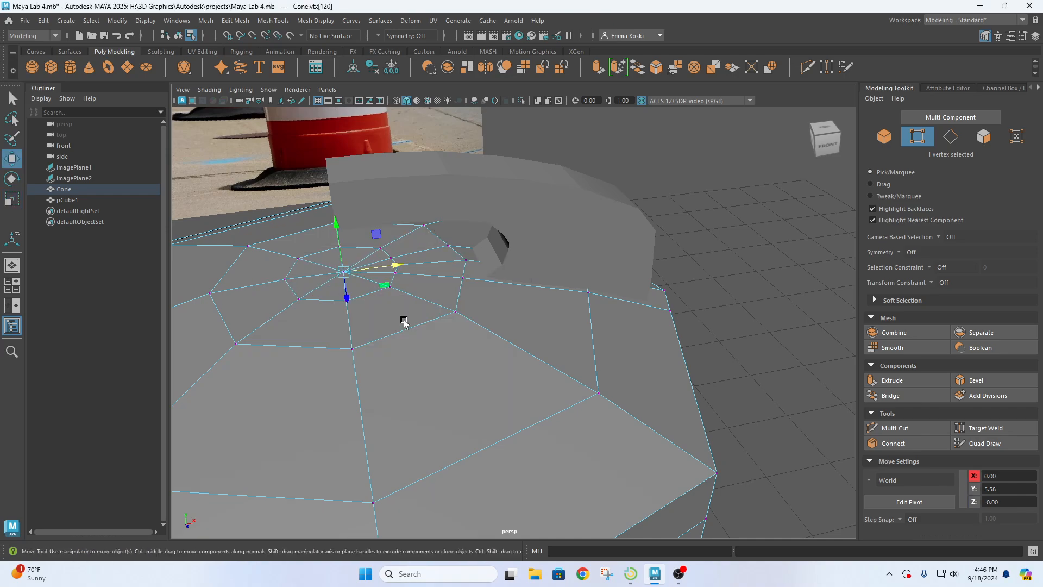
key("space")
key("space")
scroll(505, 235, "up", 5)
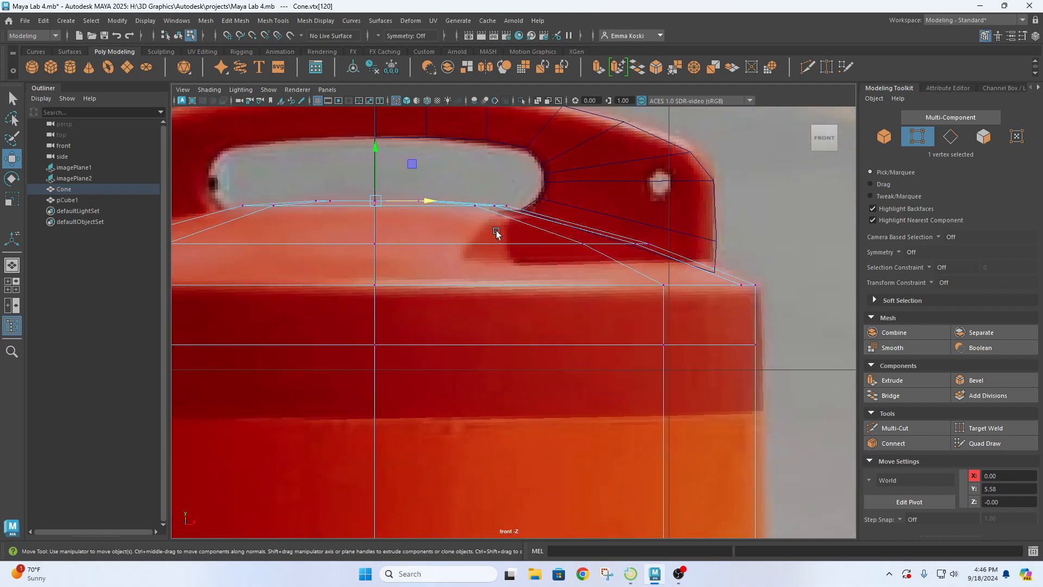
left_click(357, 141)
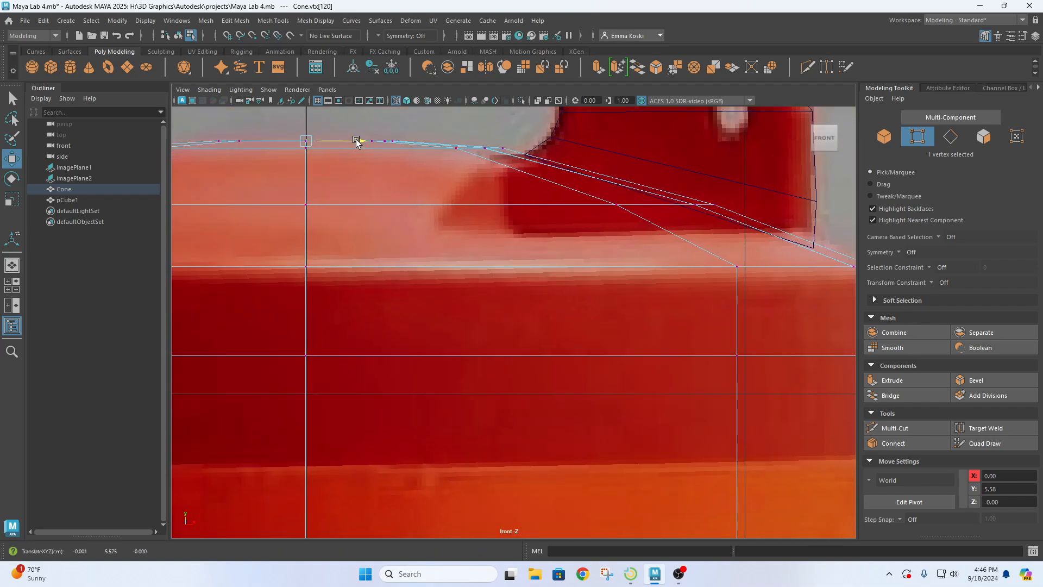
key("space")
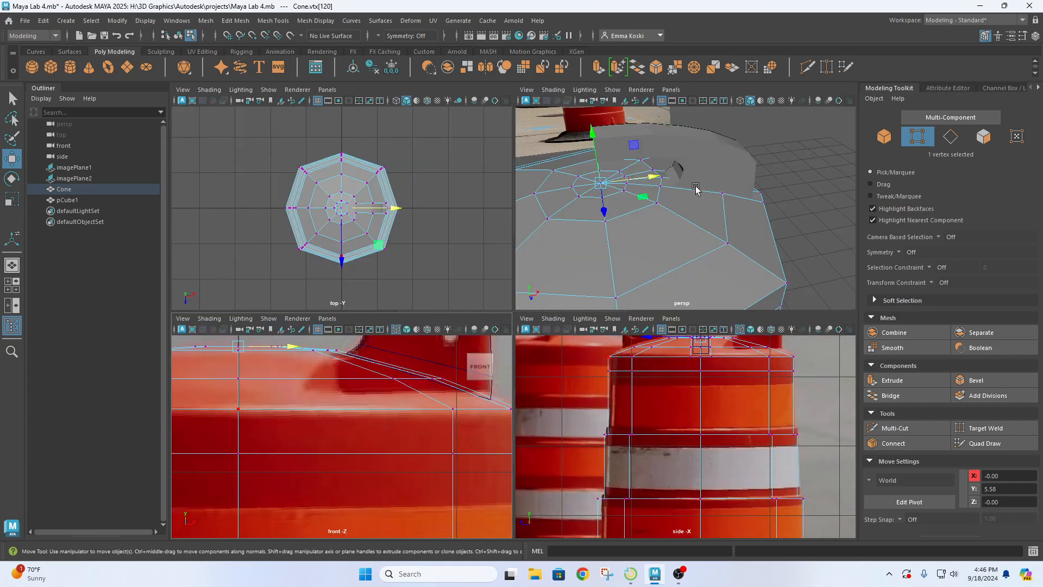
key("space")
left_click_drag(397, 273, 438, 298, "alt")
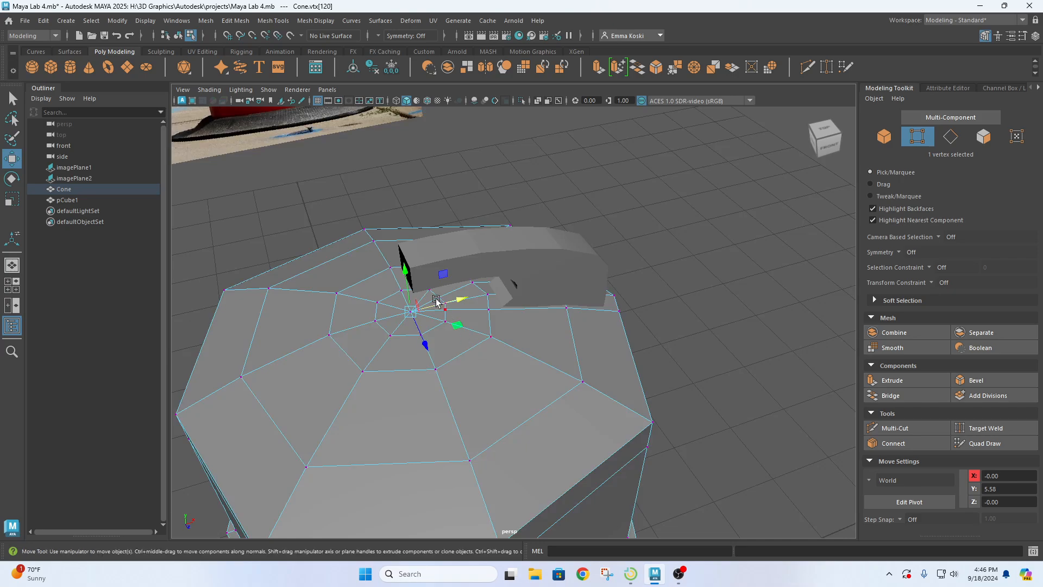
left_click(741, 265)
Examine the cone top's vertices around the inner and outer ends of the handle
scroll(349, 304, "up", 4)
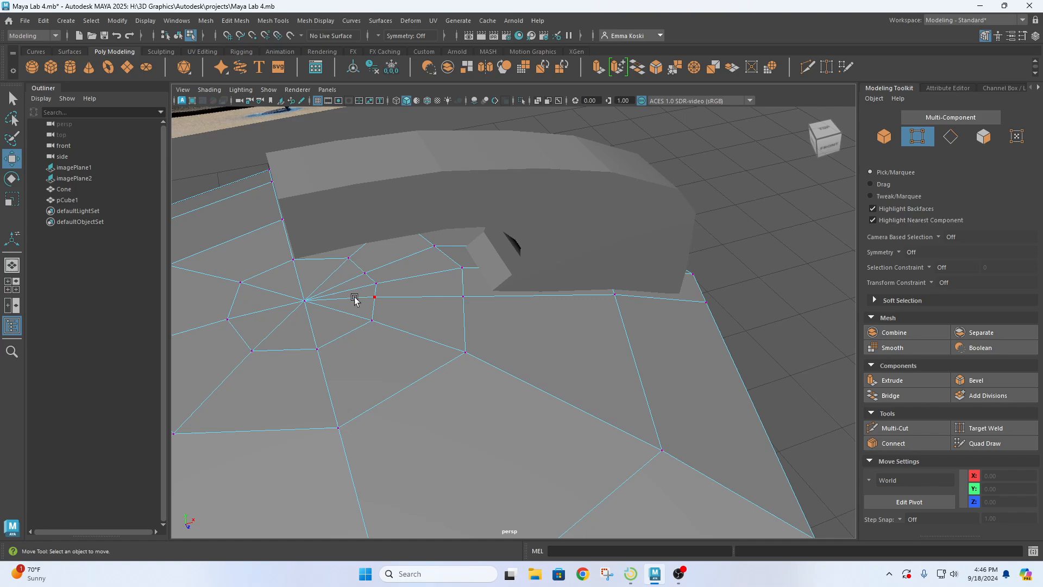
left_click_drag(492, 306, 476, 268, "alt")
left_click(475, 268)
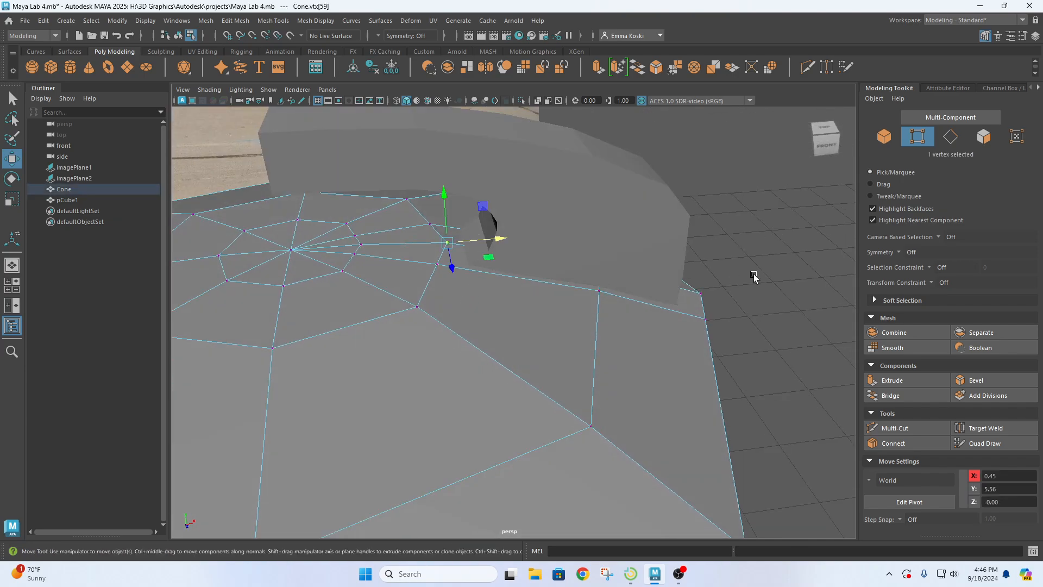
left_click_drag(754, 277, 526, 291, "alt")
left_click(522, 300)
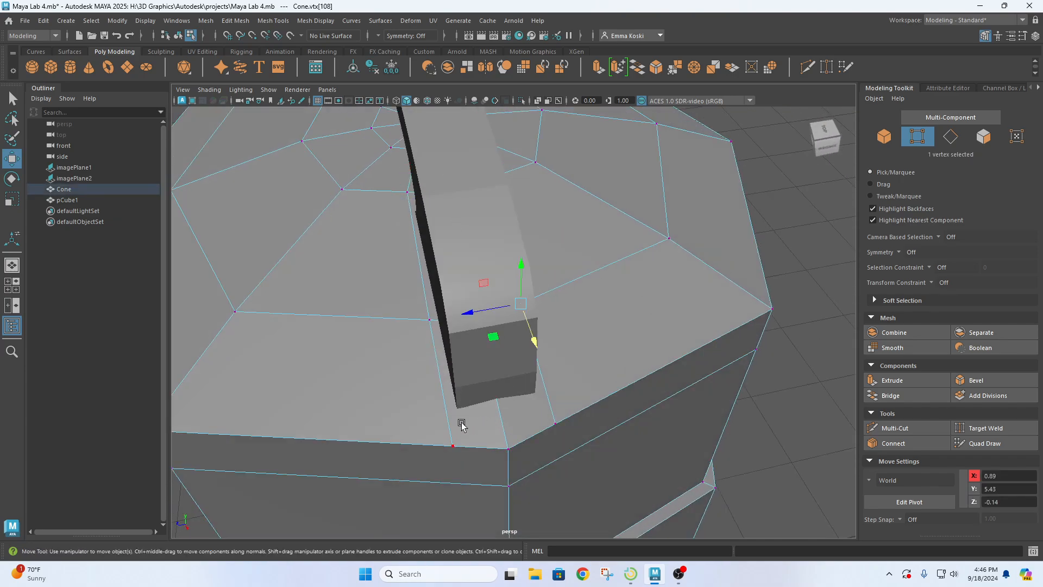
left_click_drag(461, 424, 474, 354, "alt")
left_click_drag(459, 408, 456, 384, "alt")
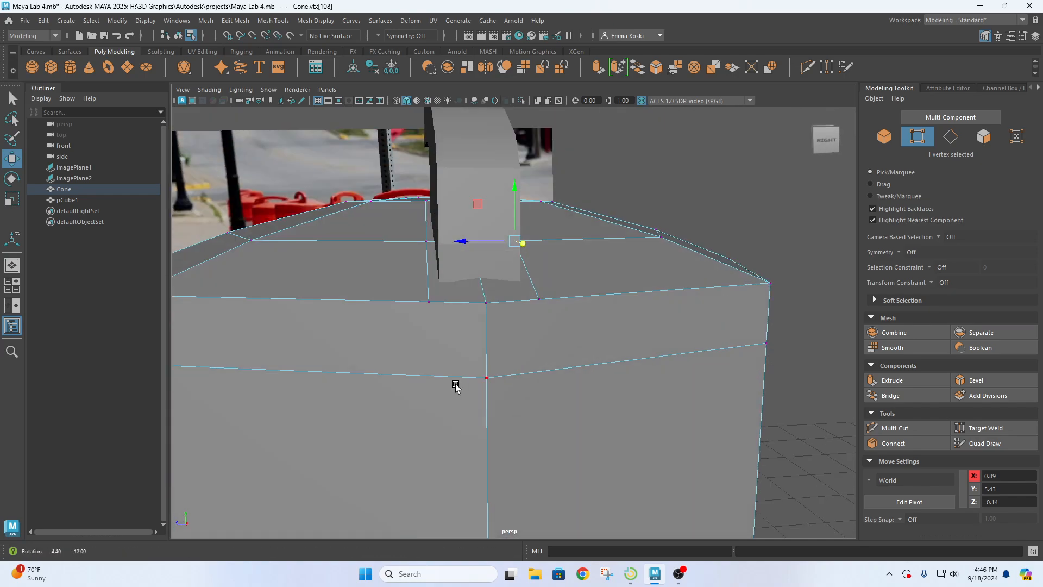
left_click_drag(456, 338, 477, 372, "alt")
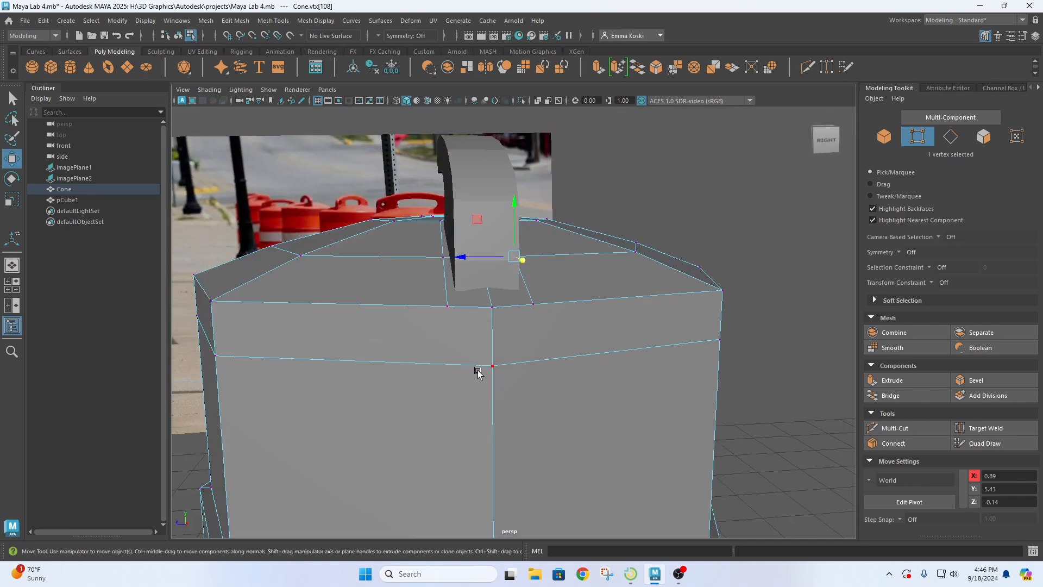
Cut a new edge across the narrow strip just beyond the handle's outer end with Multi-Cut
left_click(906, 431)
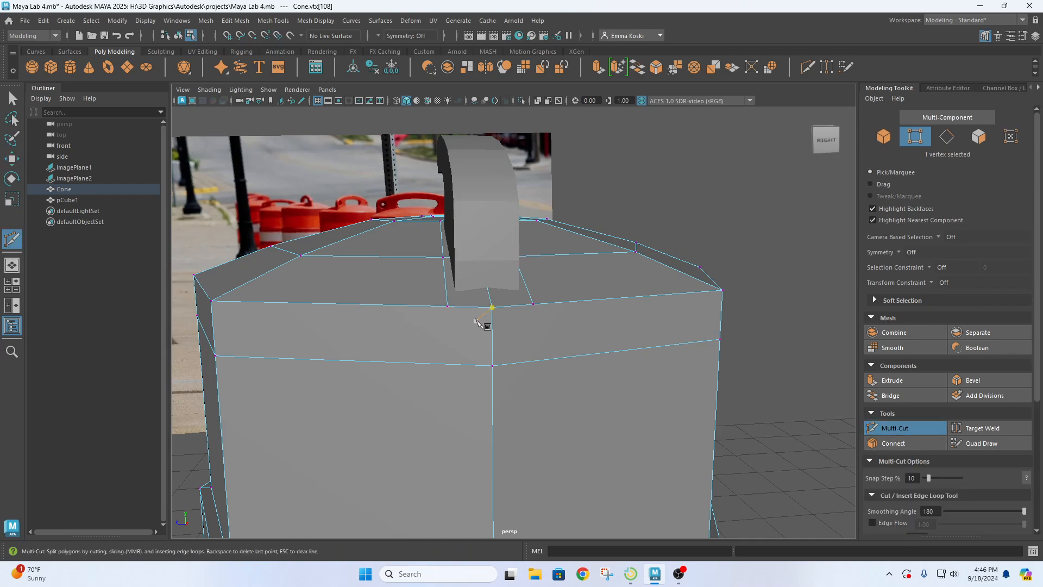
left_click_drag(512, 311, 517, 370, "alt")
left_click(436, 405)
scroll(436, 406, "up", 3)
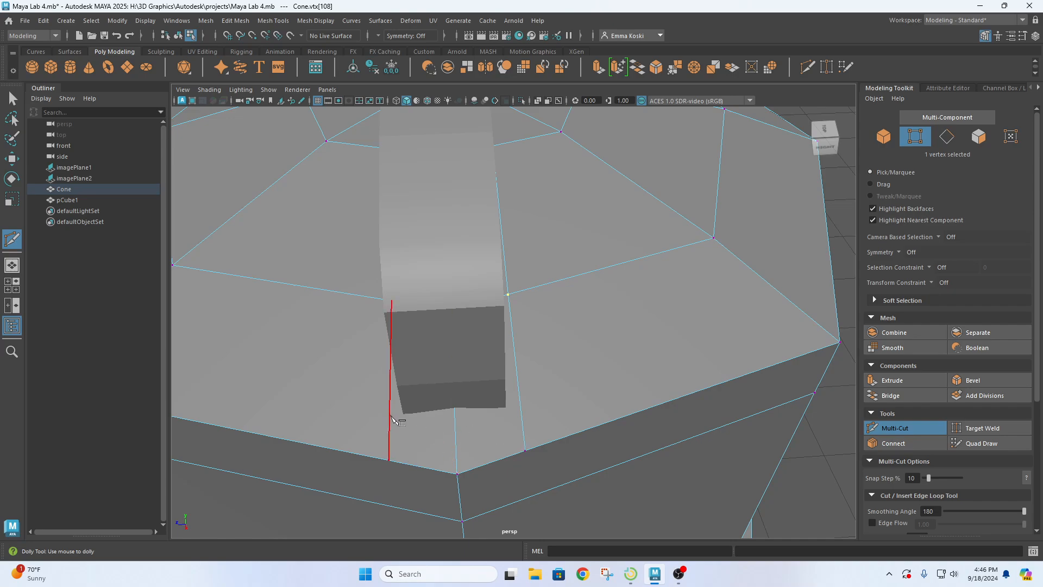
left_click(389, 425)
left_click(521, 417)
right_click(519, 420)
Cut another edge across the narrow strip at the handle's inner end, connecting both side edges through the middle one
scroll(545, 387, "down", 2)
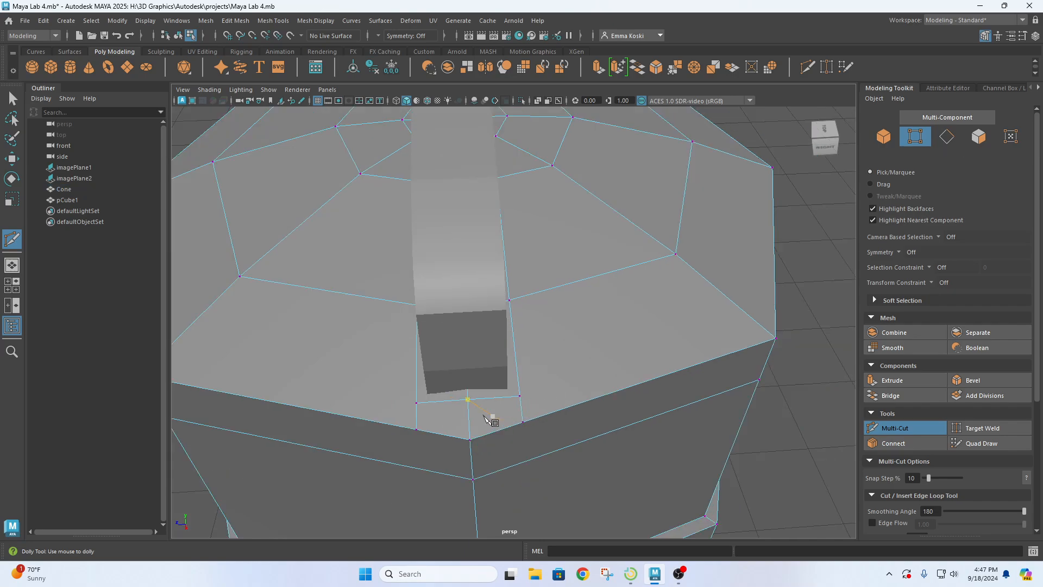
left_click_drag(414, 414, 468, 421, "alt")
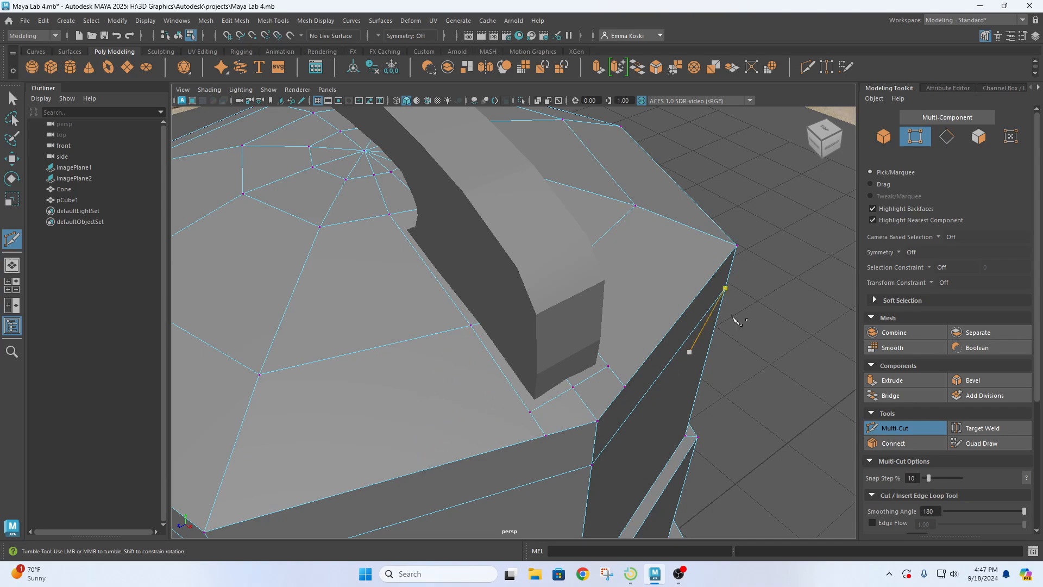
scroll(416, 368, "down", 2)
scroll(546, 435, "up", 2)
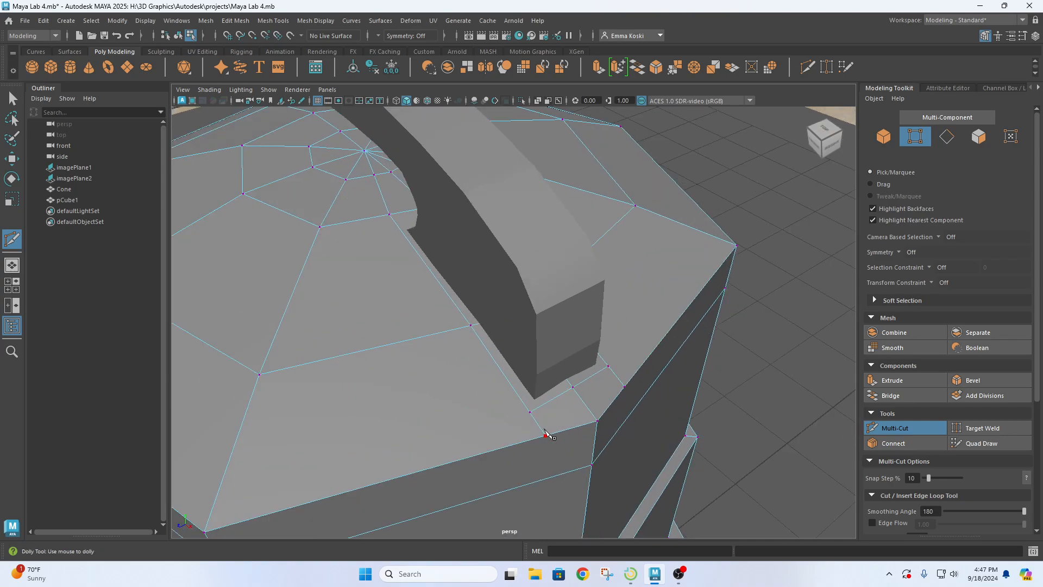
left_click(530, 413)
left_click_drag(472, 319, 443, 217, "alt")
scroll(521, 270, "up", 3)
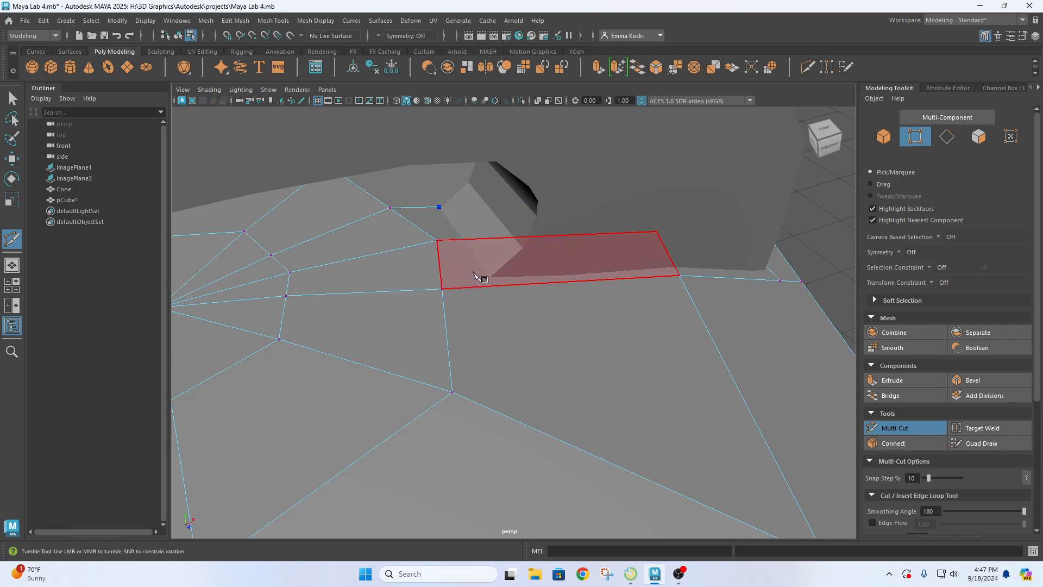
left_click(497, 285)
left_click_drag(532, 299, 419, 249, "alt")
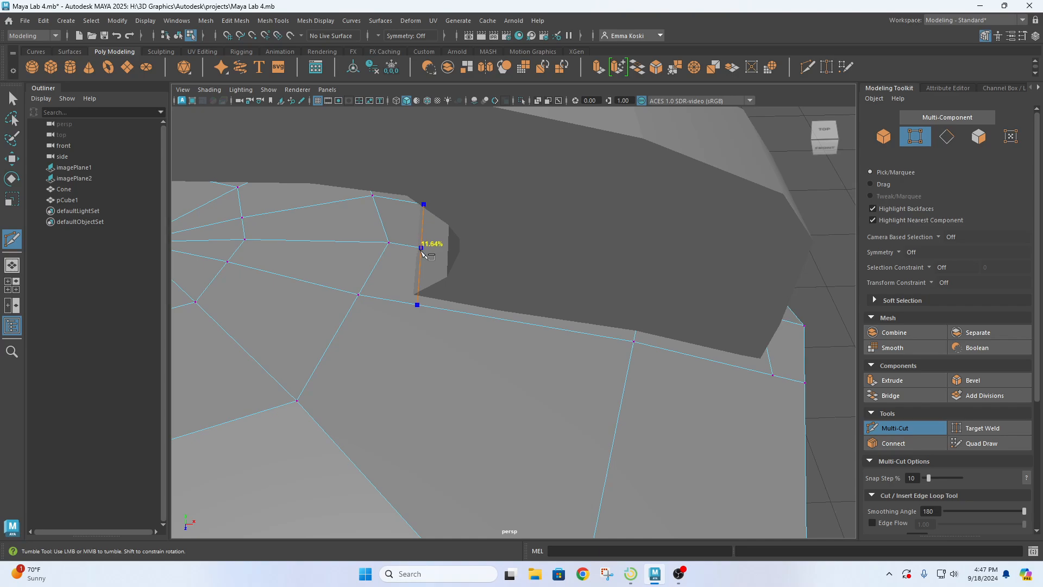
left_click(511, 329)
key("q")
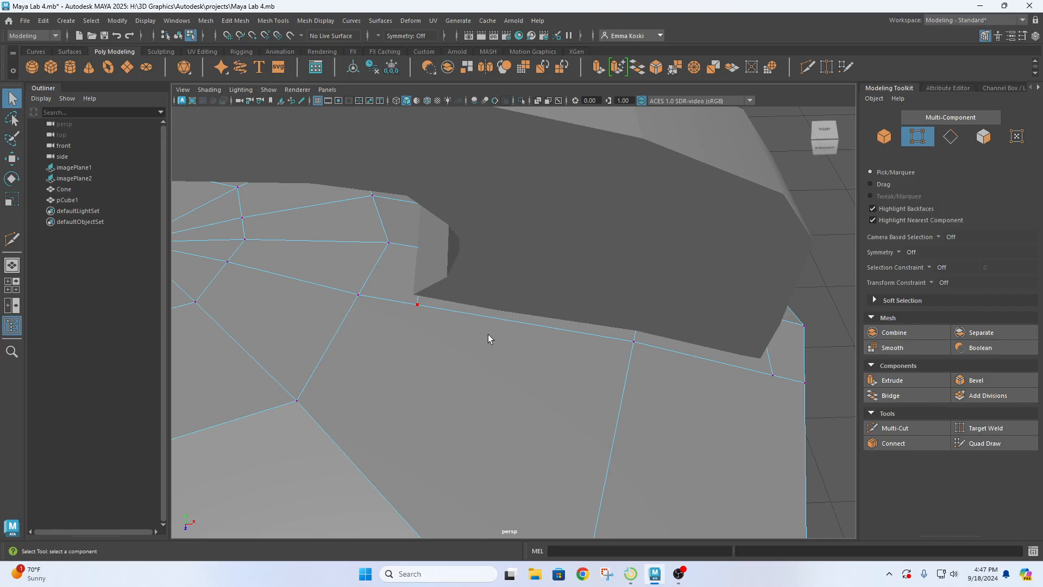
Check the new cuts against the handle's base in wireframe and return to shaded display
key("4")
left_click_drag(487, 334, 824, 282, "alt")
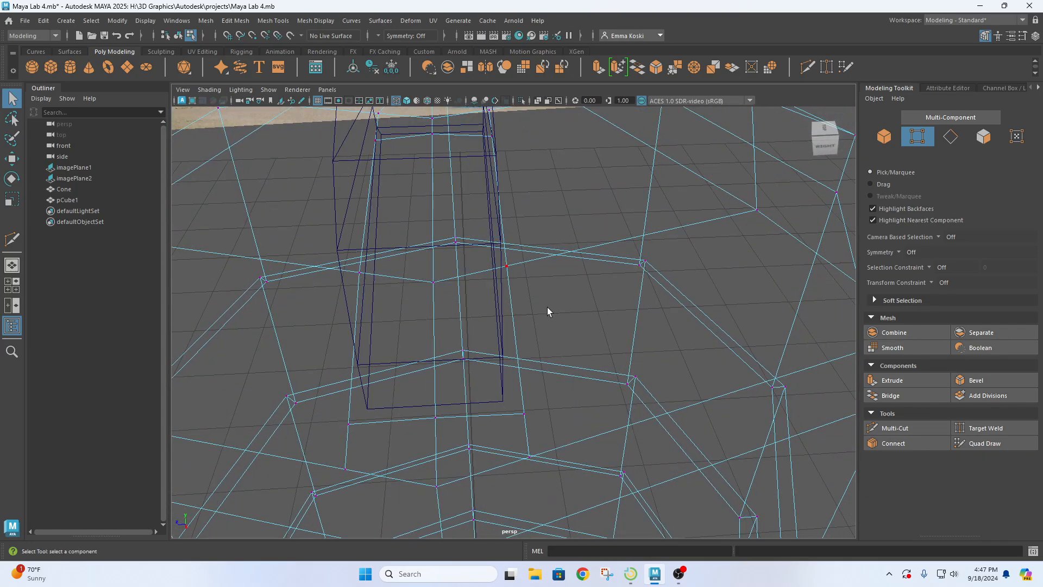
key("r")
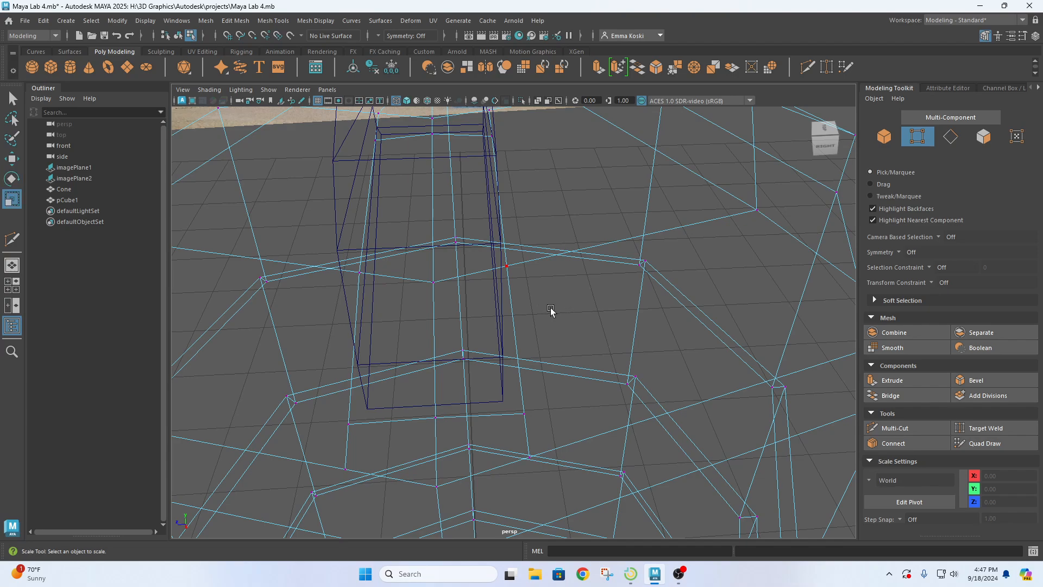
key("5")
mouse_move(503, 275)
left_mouse_down("alt")
mouse_move(503, 328)
mouse_move(496, 257)
left_mouse_up("alt")
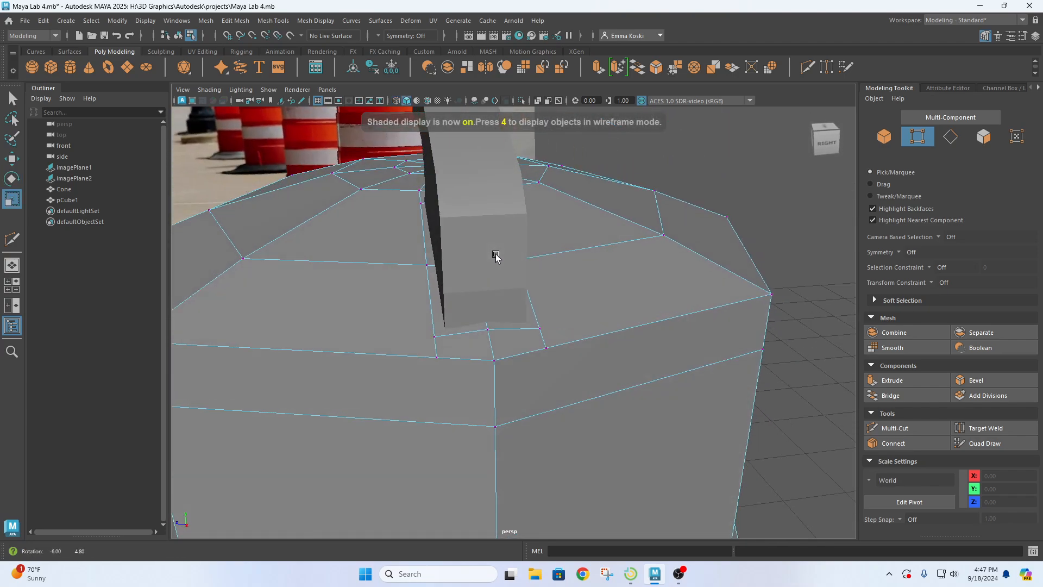
left_click(480, 205)
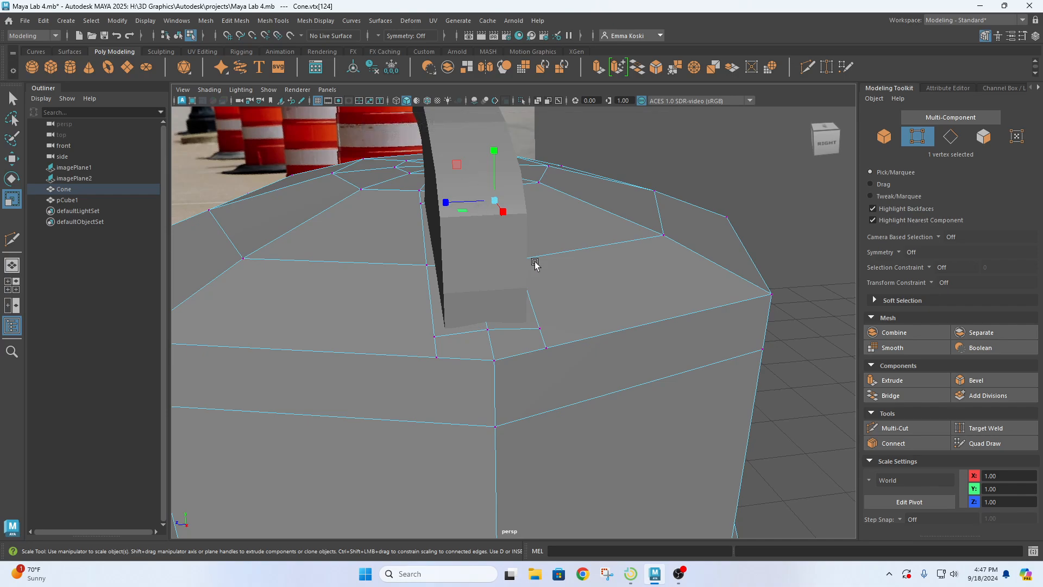
Return the Cone to object mode and clear the selection
scroll(532, 262, "down", 4)
left_click(700, 176)
right_click_drag(668, 200, 617, 203)
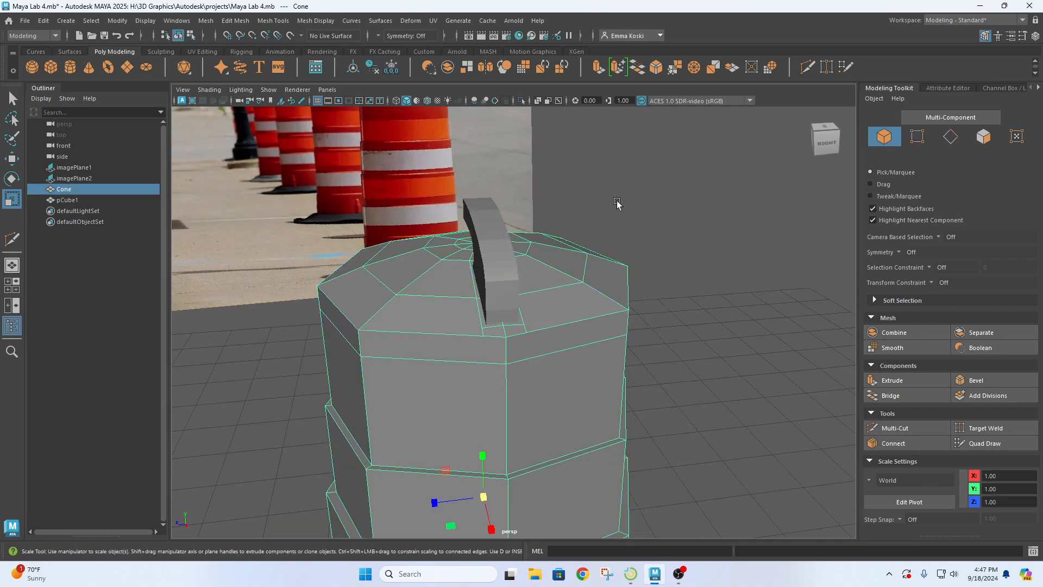
key("q")
left_click(679, 263)
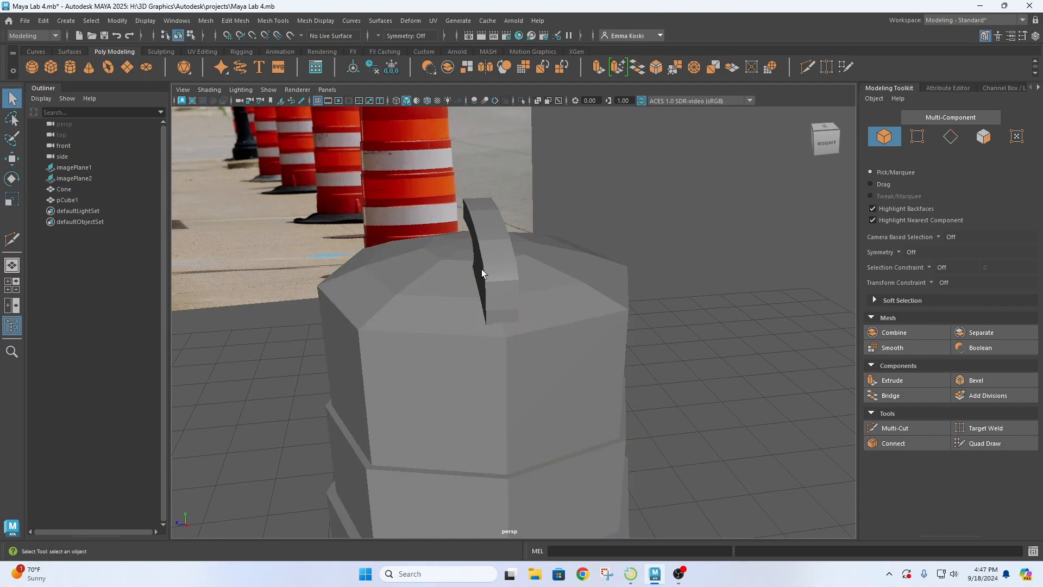
Widen the handle along Z in wireframe to bring its base closer to the strip cut into the barrel's top
left_click(477, 247)
scroll(516, 282, "up", 3)
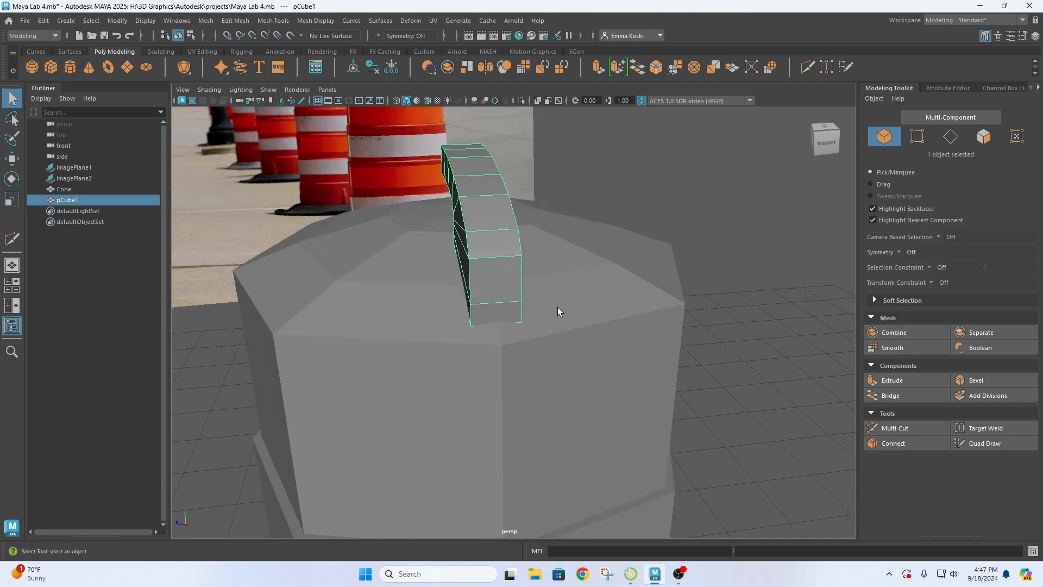
left_click(565, 295, "shift")
left_click_drag(566, 301, 748, 318, "alt")
left_click(749, 319)
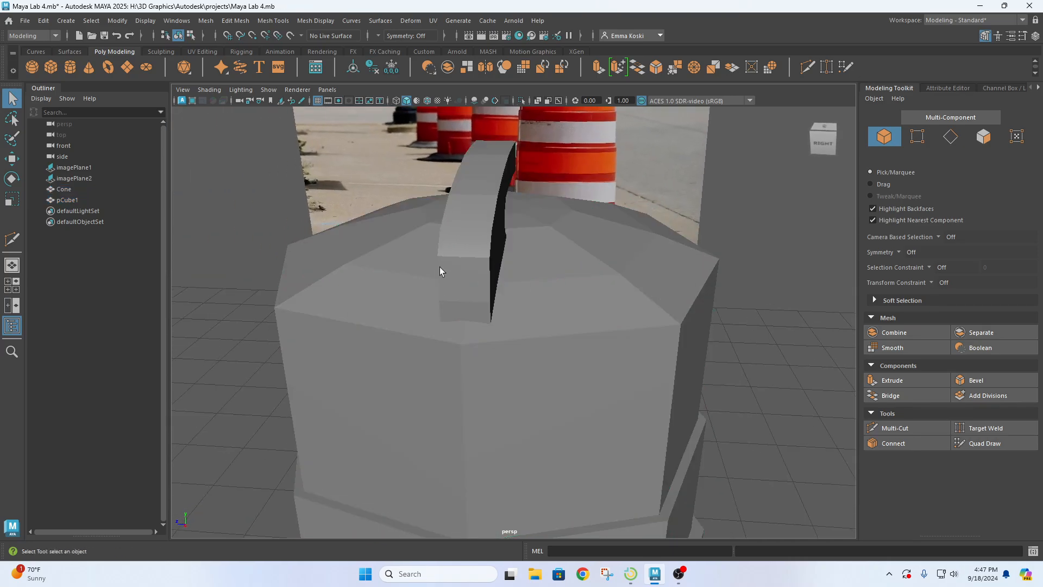
left_click(475, 258)
key("4")
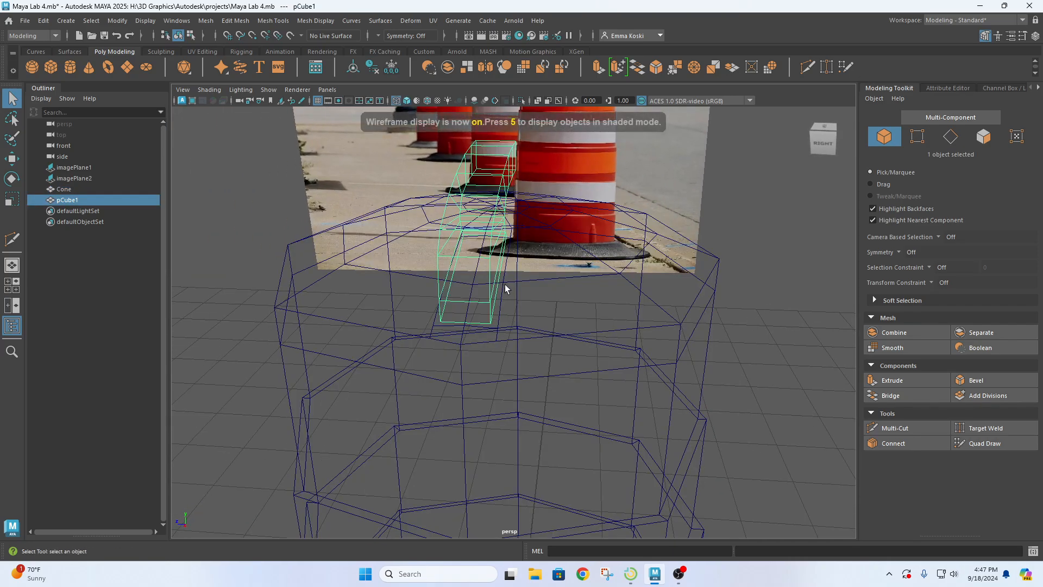
left_click_drag(505, 286, 540, 310, "alt")
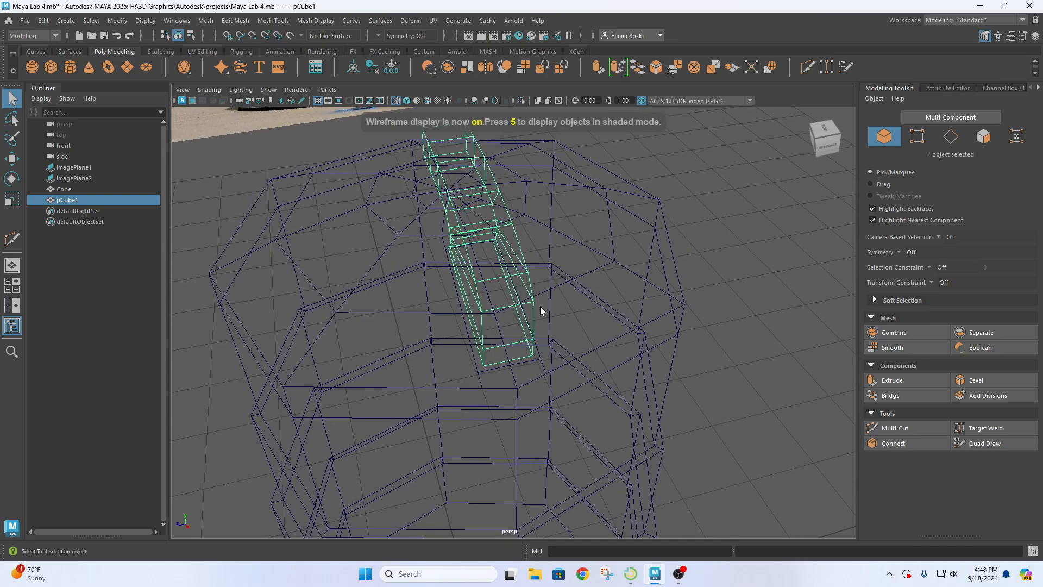
left_click_drag(526, 345, 472, 286, "alt")
key("r")
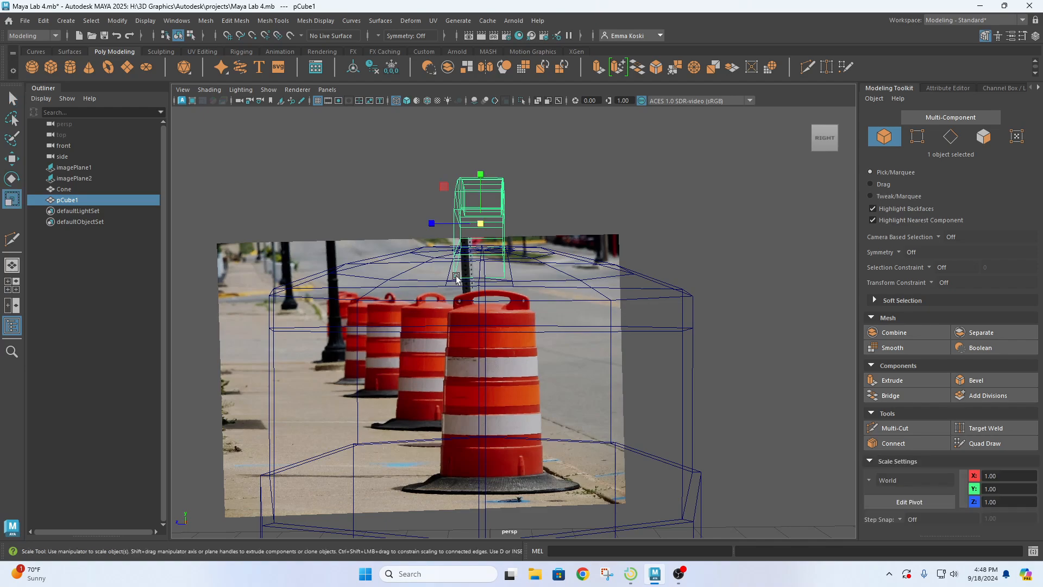
left_click_drag(435, 224, 424, 223)
Fine-tune the handle's Z width in the side view, then return to the perspective view
key("space")
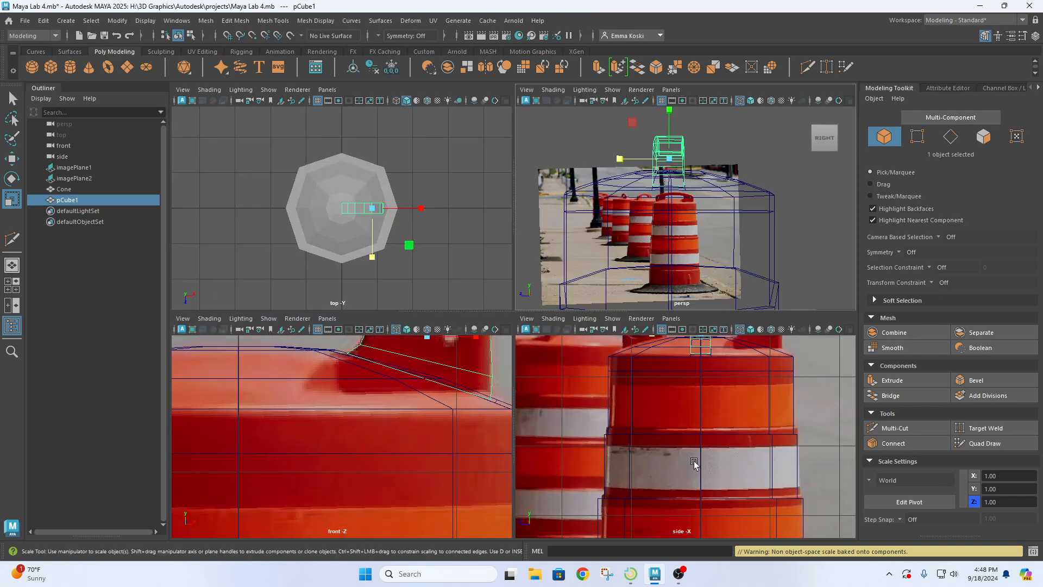
key("space")
scroll(526, 115, "up", 2)
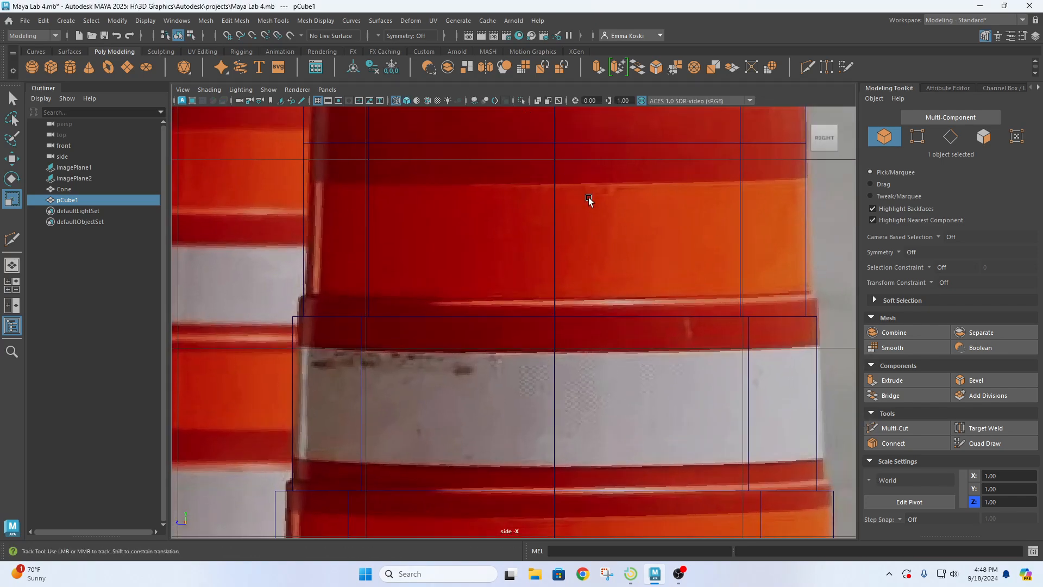
middle_click_drag(559, 155, 523, 361, "alt")
left_click_drag(465, 249, 472, 252)
key("space")
key("space")
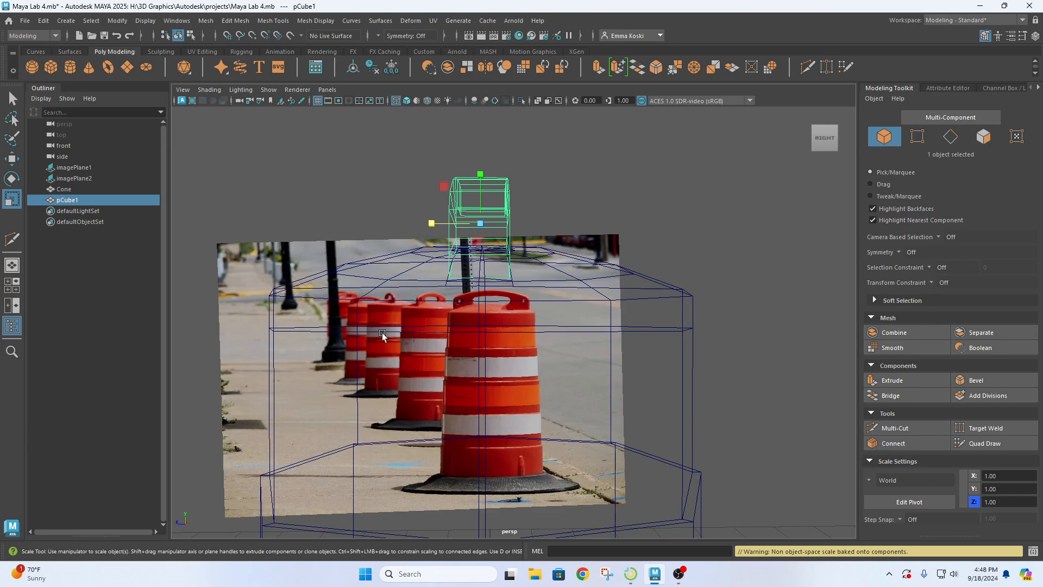
Select the handle and Cone together in shaded display and examine how the handle's base lines up with the cuts
left_click_drag(430, 302, 537, 321, "alt")
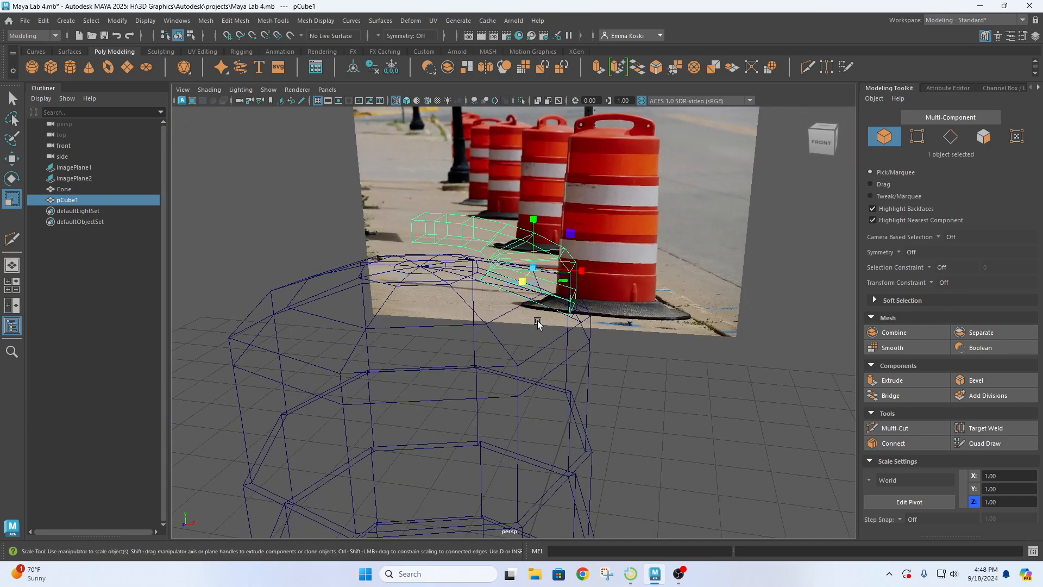
key("5")
key("q")
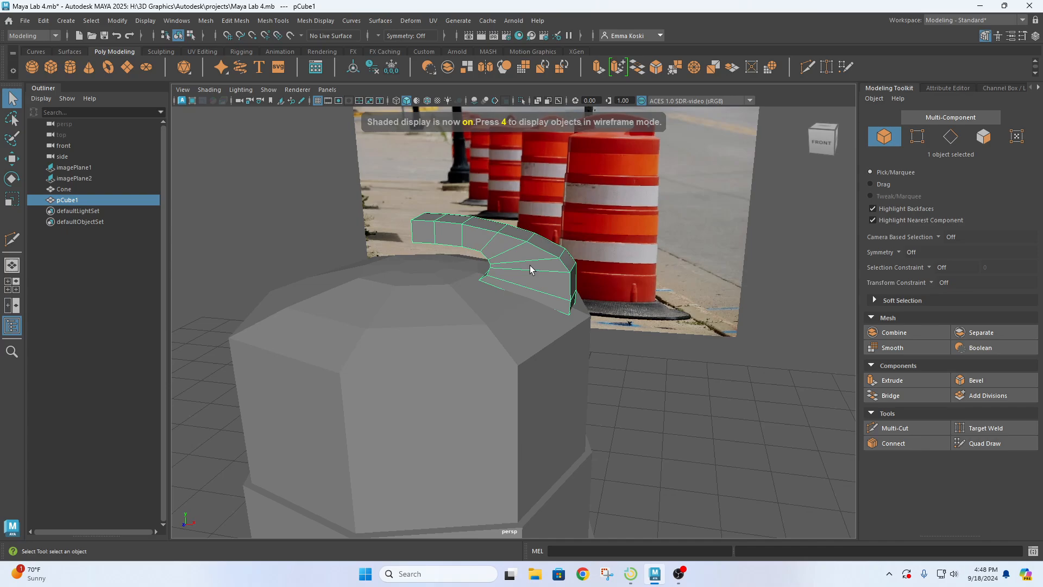
scroll(543, 269, "up", 5)
left_click(470, 365, "shift")
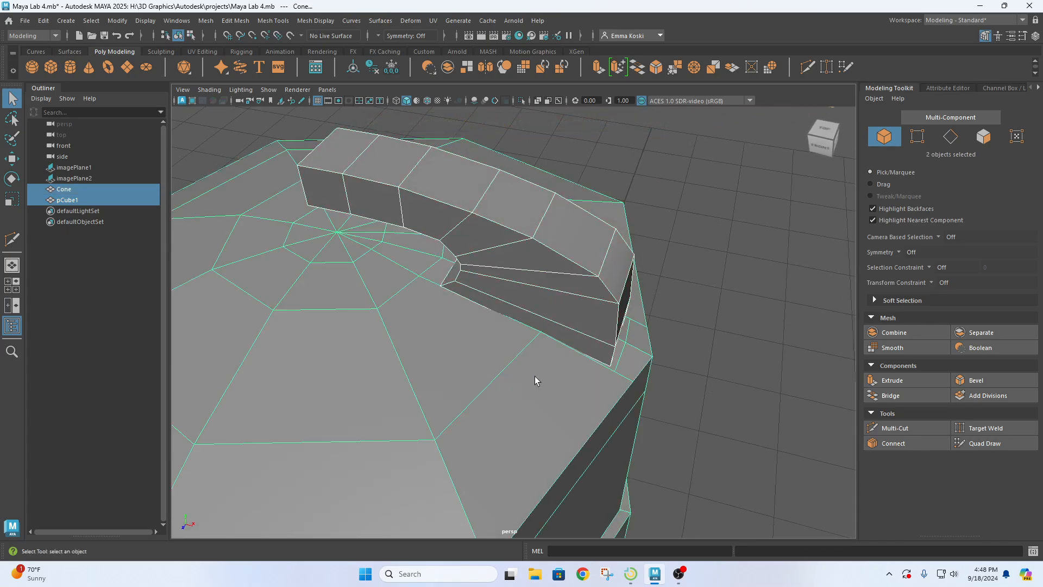
left_click_drag(534, 378, 436, 369, "alt")
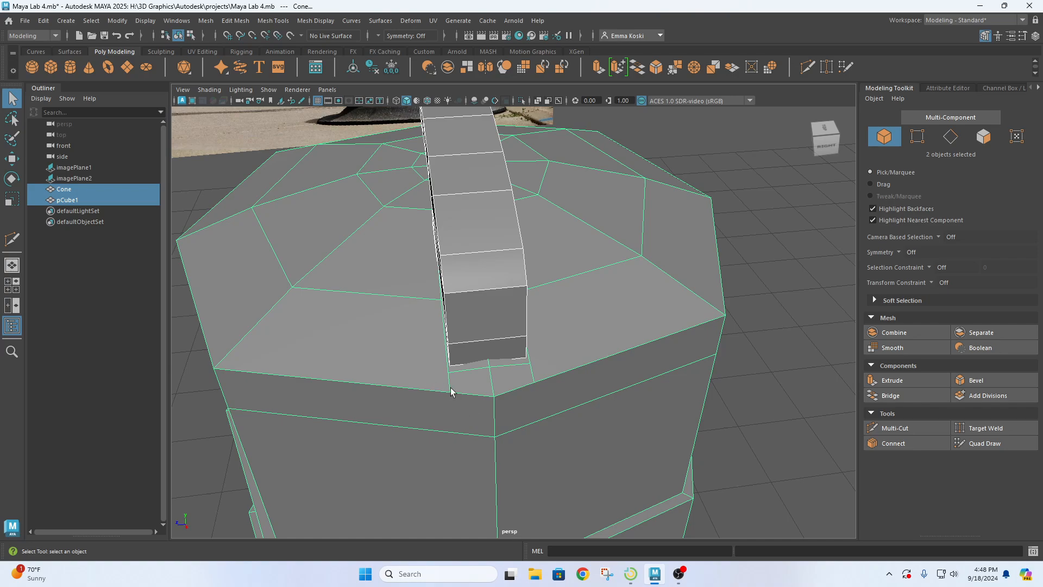
key("space")
left_click_drag(445, 380, 596, 377)
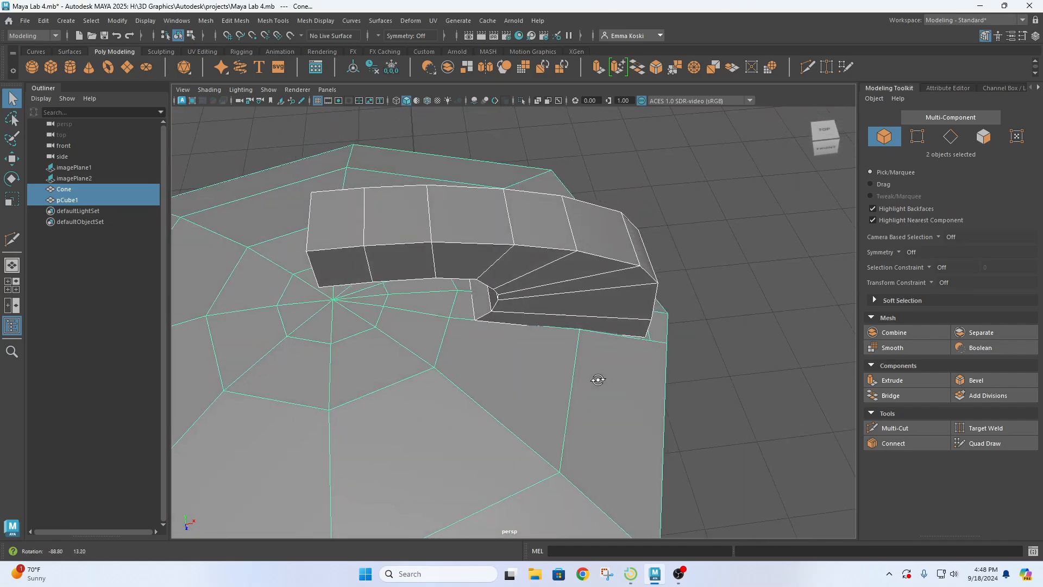
left_click_drag(467, 326, 407, 315, "alt")
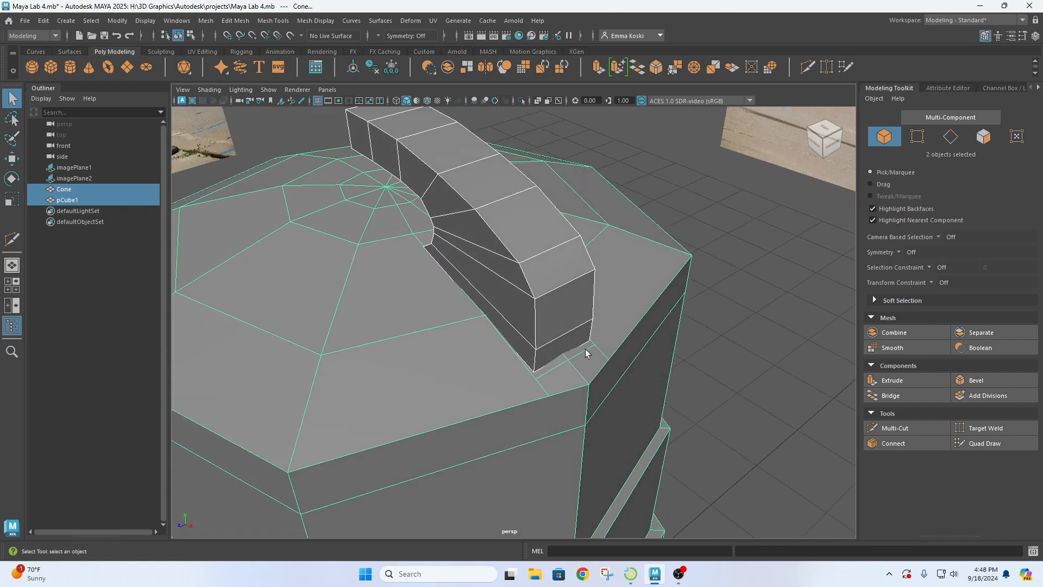
left_click_drag(520, 380, 549, 378, "alt")
Delete the two cross edges on the Cone just beyond the handle's outer end
right_click(560, 371)
right_click_drag(560, 371, 560, 220)
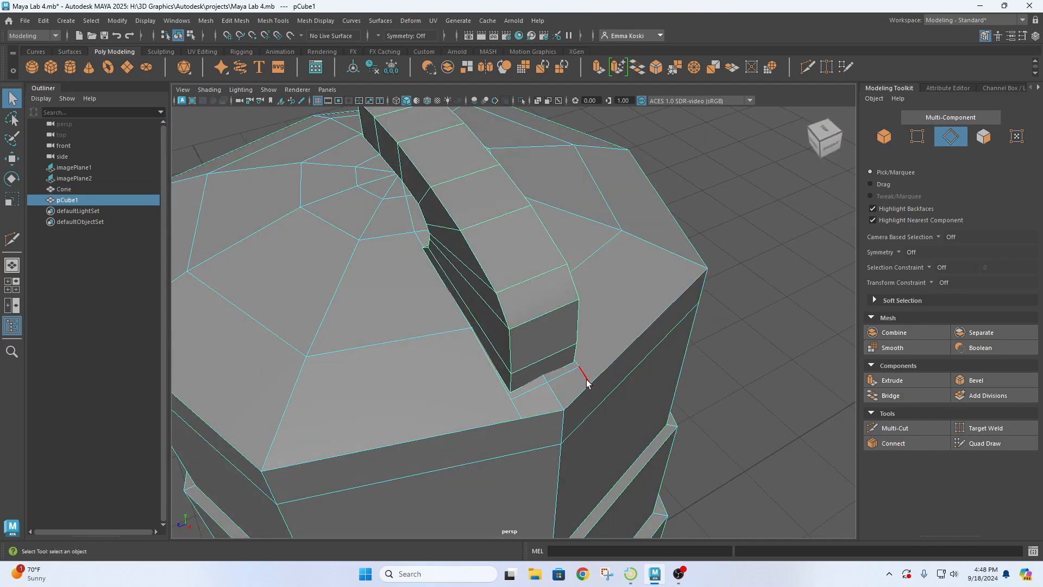
double_click(564, 374)
key("w")
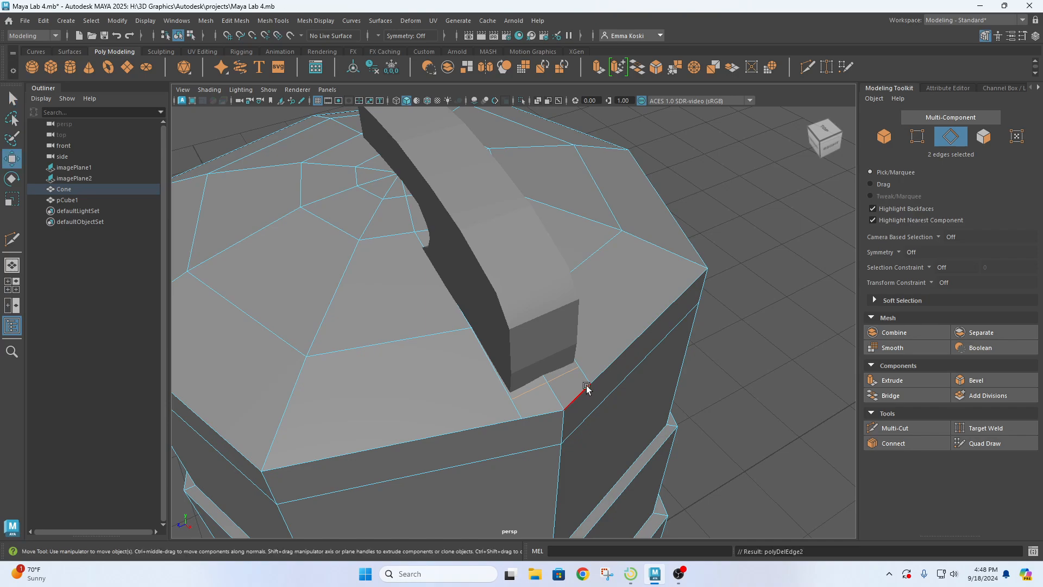
key("Delete")
Delete the two cross edges on the Cone at the handle's inner end in wireframe and restore shaded display
left_click_drag(449, 278, 554, 268, "alt")
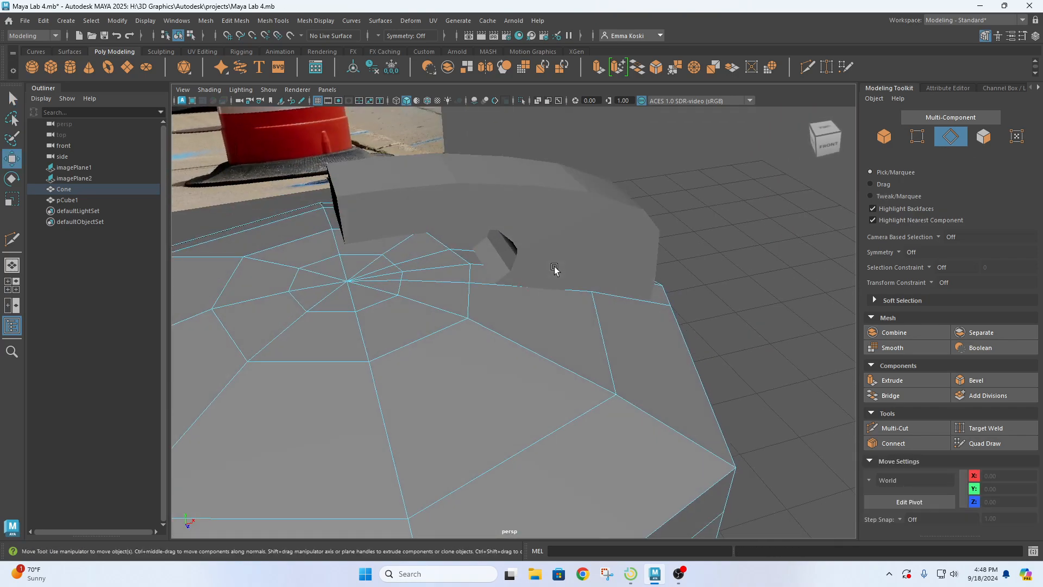
key("4")
double_click(490, 271)
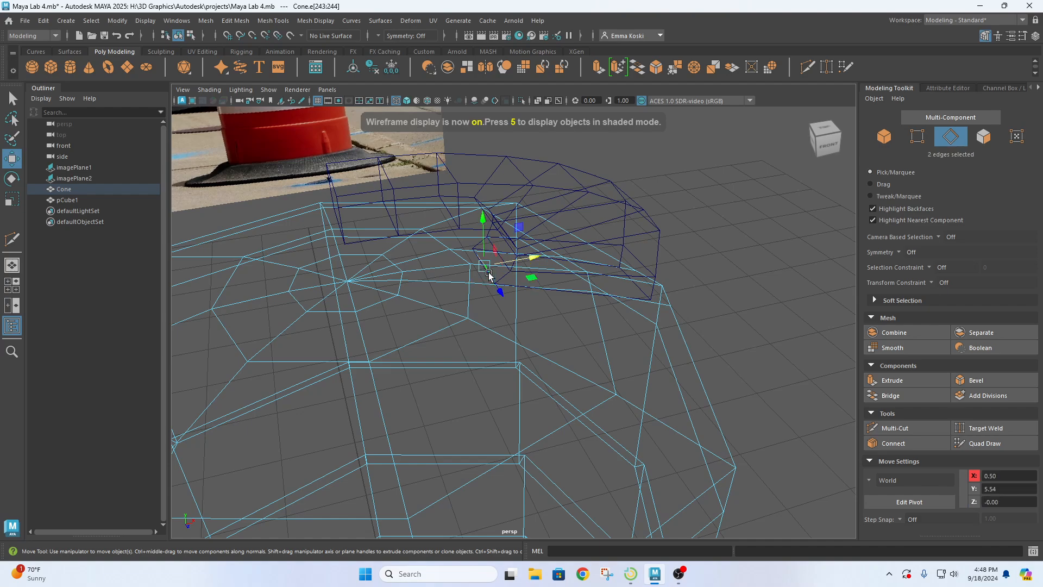
scroll(506, 216, "up", 2)
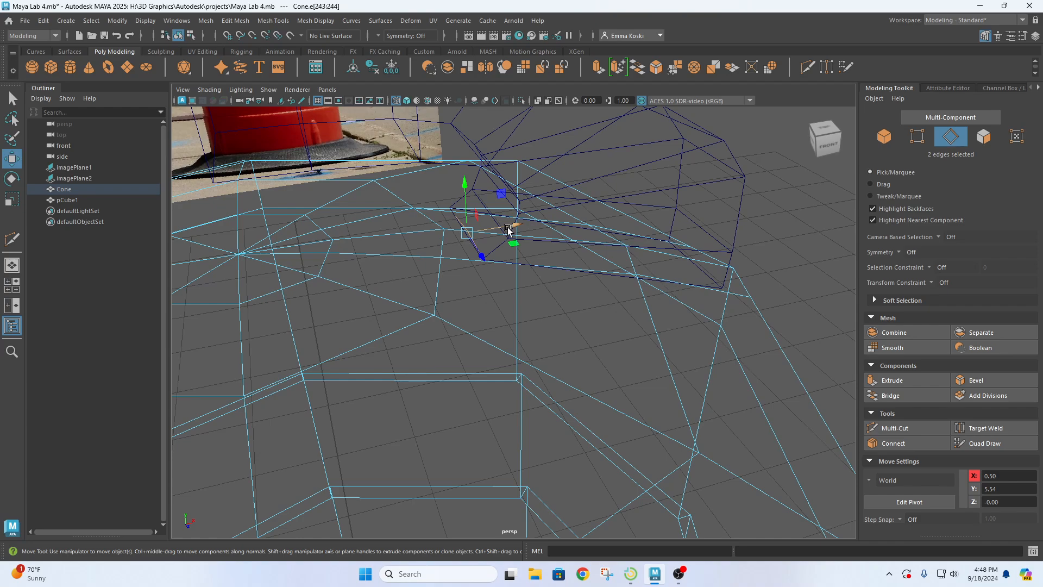
key("Delete")
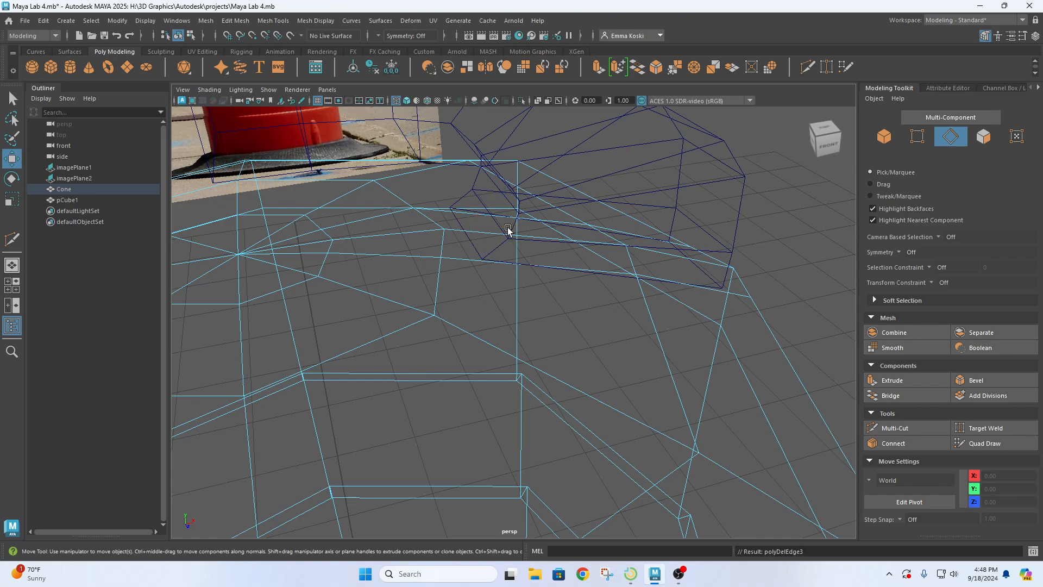
key("4")
key("5")
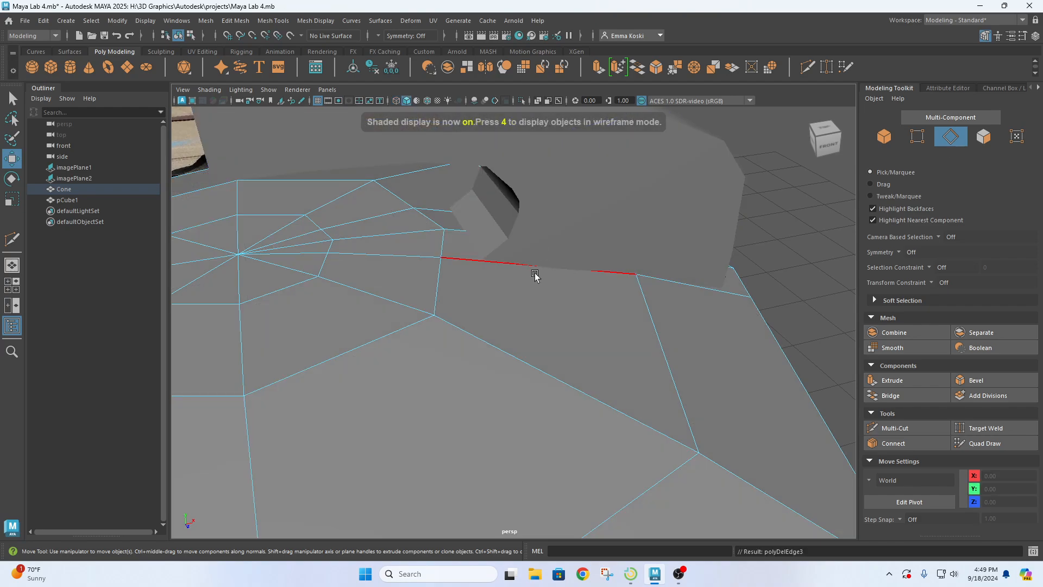
Return the Cone to object mode and examine the remaining edges around the handle's base from several sides
left_click_drag(573, 294, 342, 277, "alt")
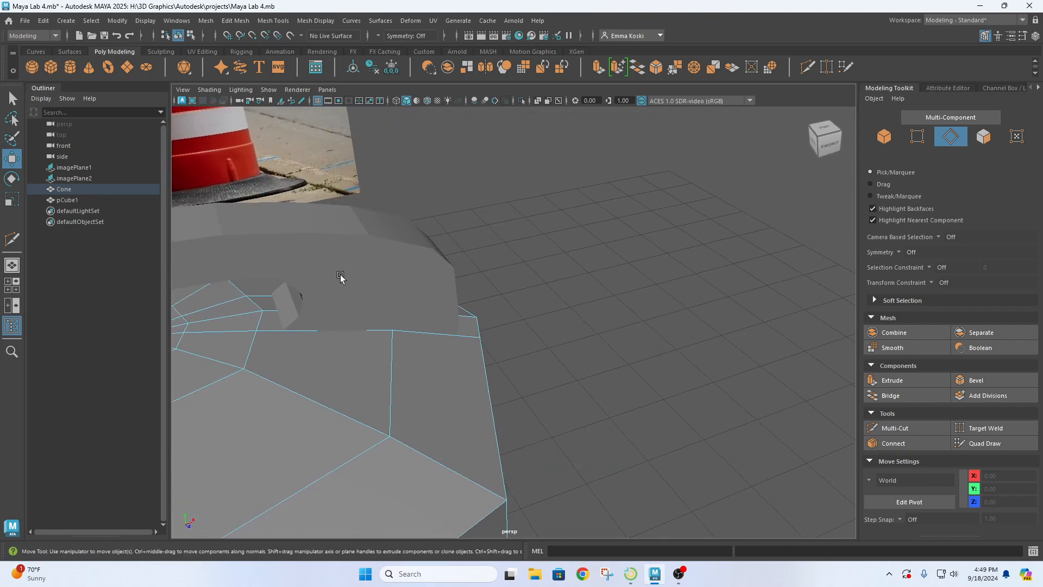
right_click_drag(348, 247, 417, 237)
left_click_drag(365, 277, 508, 224, "alt")
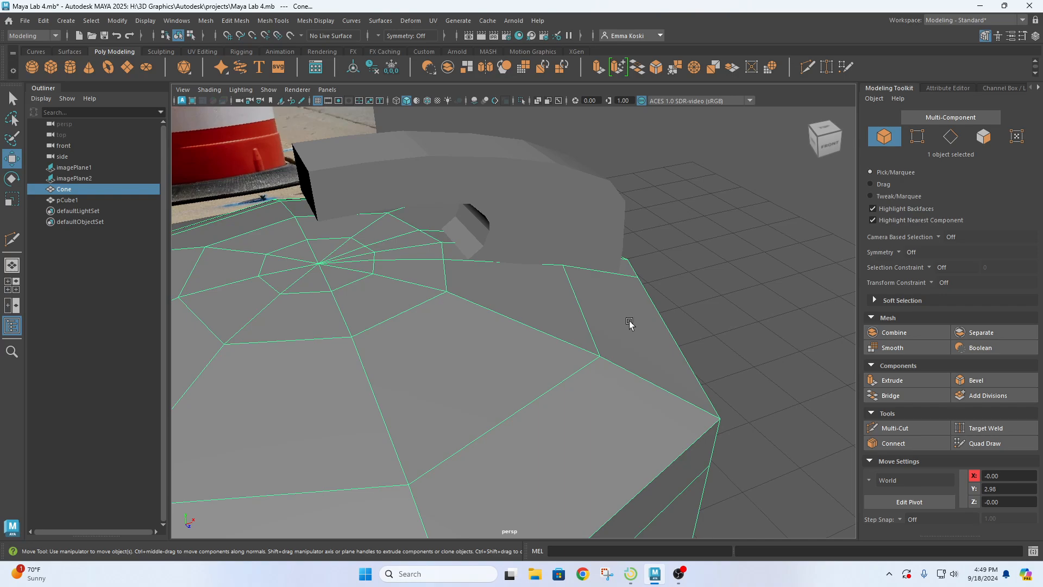
left_click_drag(629, 321, 558, 324, "alt")
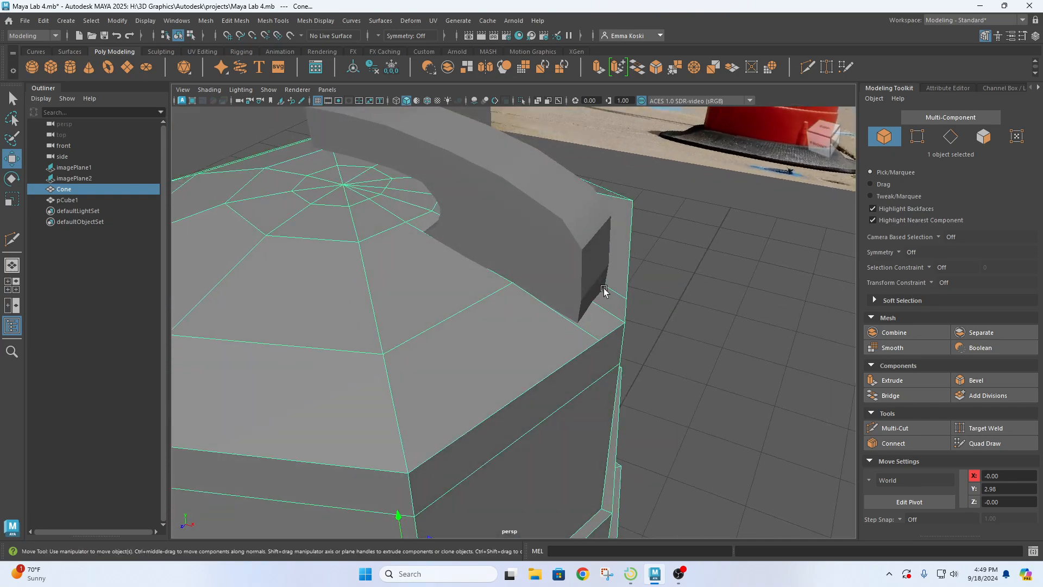
left_click_drag(604, 291, 507, 344, "alt")
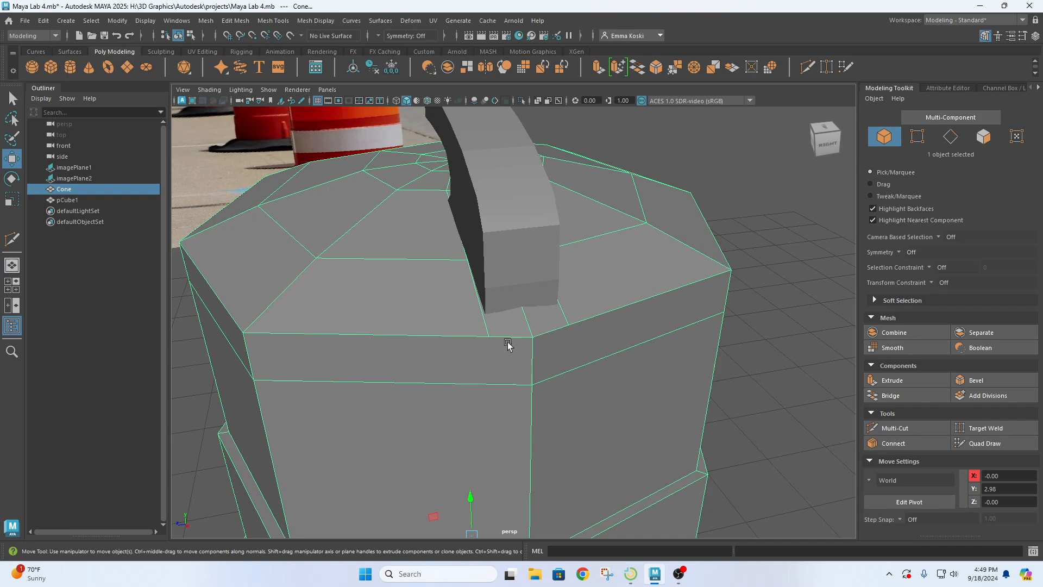
left_click_drag(410, 289, 430, 302, "alt")
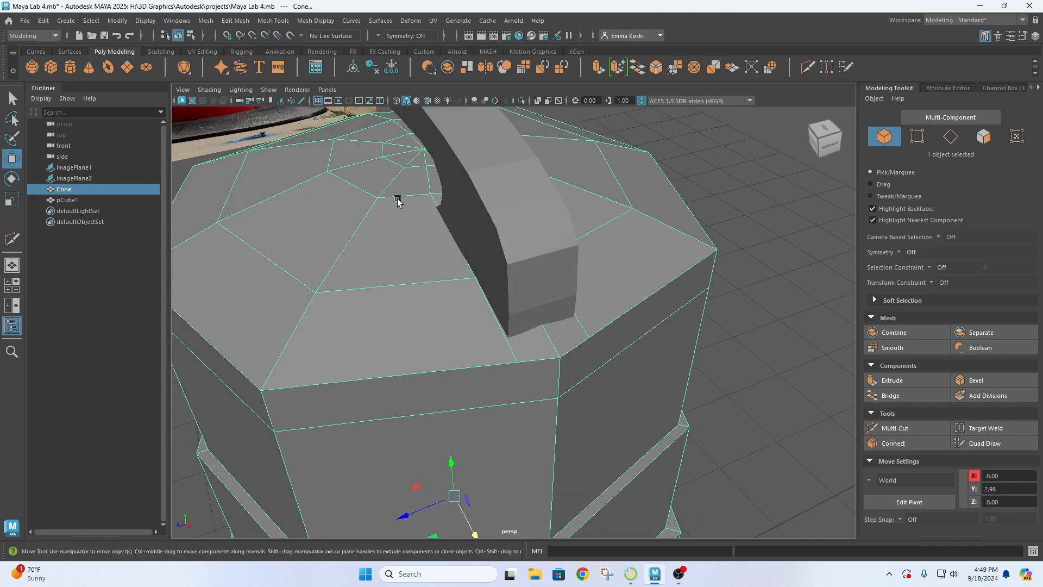
left_click_drag(386, 247, 514, 245, "alt")
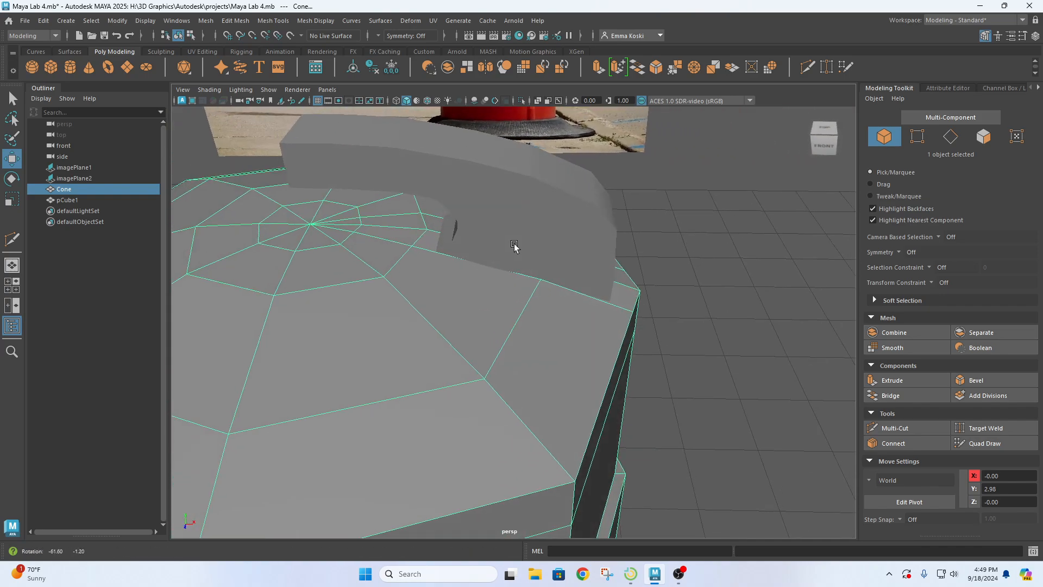
Select the second edge ring out from the centre of the Cone's top and lower it to Y 5.54 in the front view
right_click_drag(403, 250, 396, 211)
double_click(399, 267)
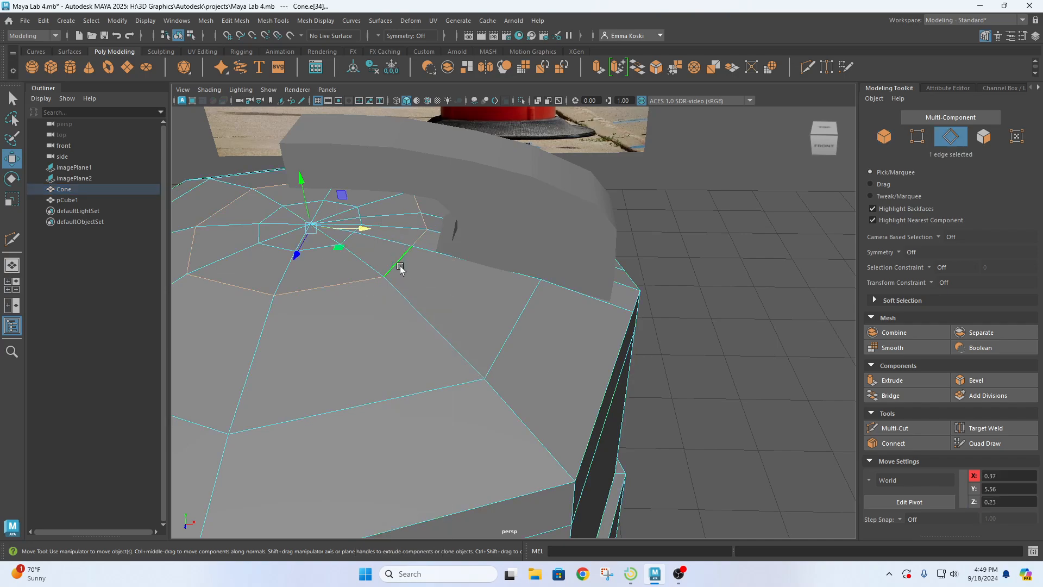
left_click_drag(419, 284, 449, 279, "alt")
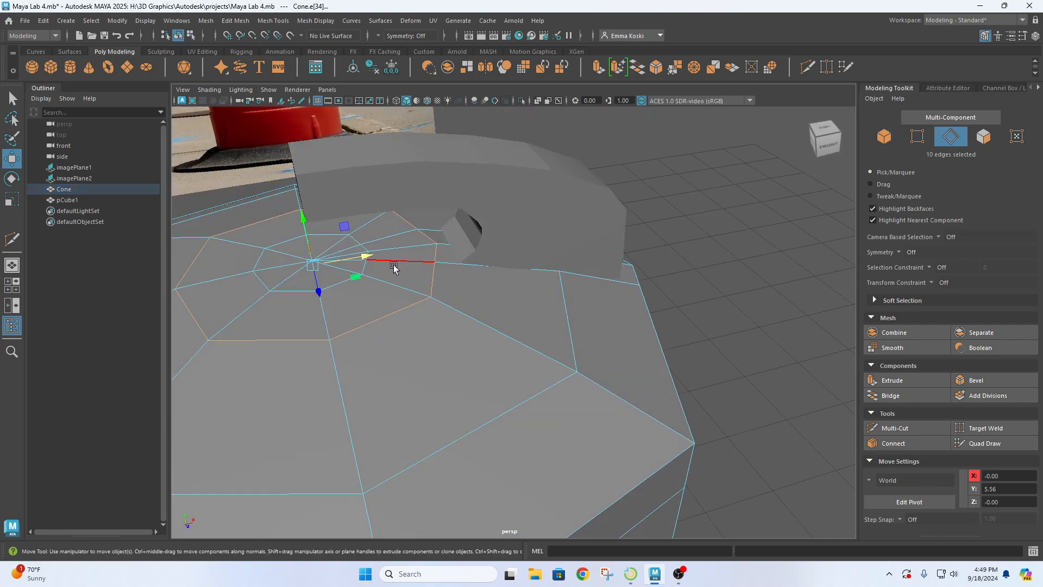
key("r")
left_click_drag(352, 280, 401, 275)
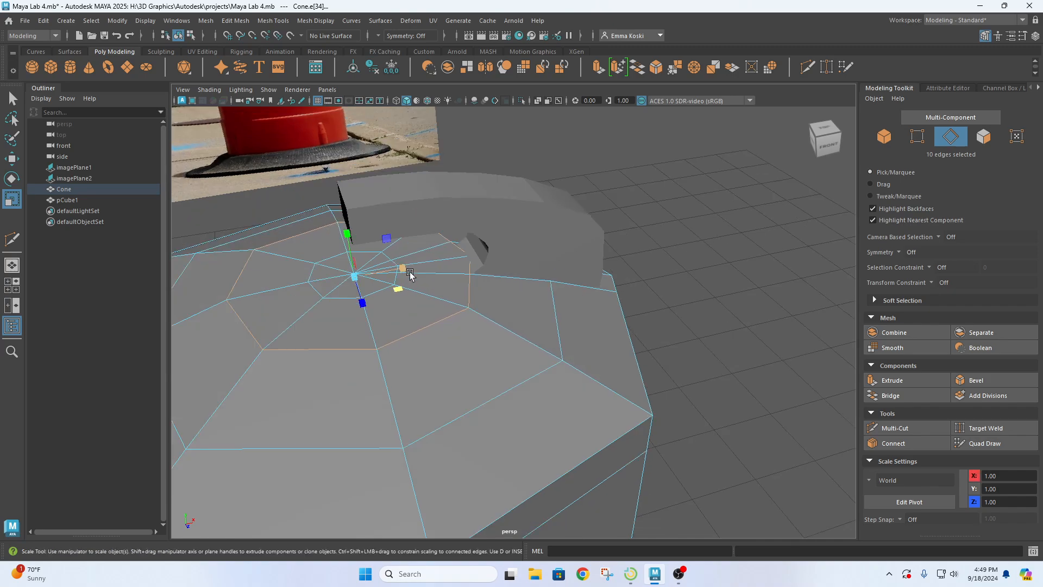
key("space")
key("space")
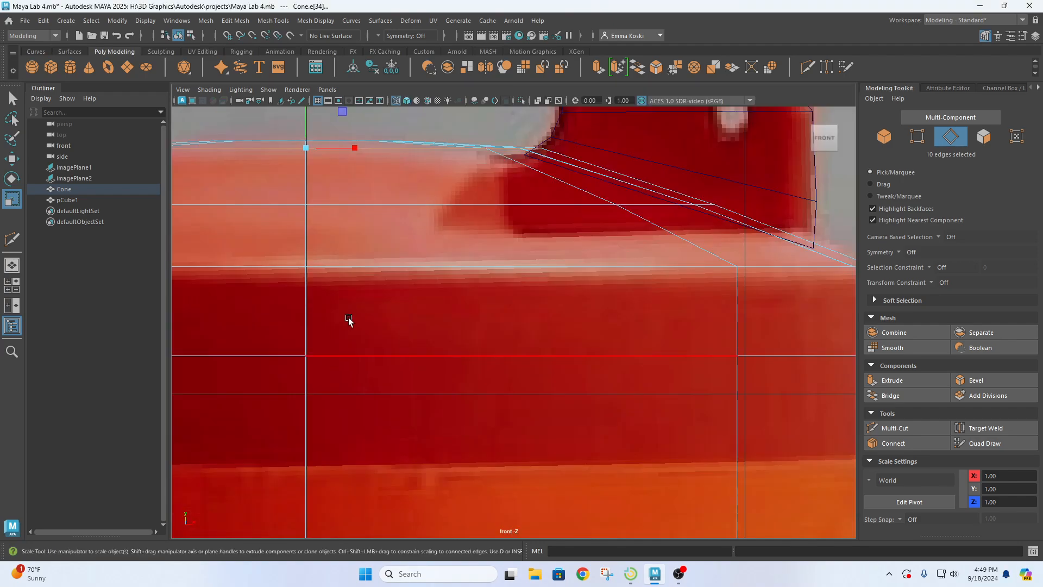
scroll(435, 287, "down", 5)
key("w")
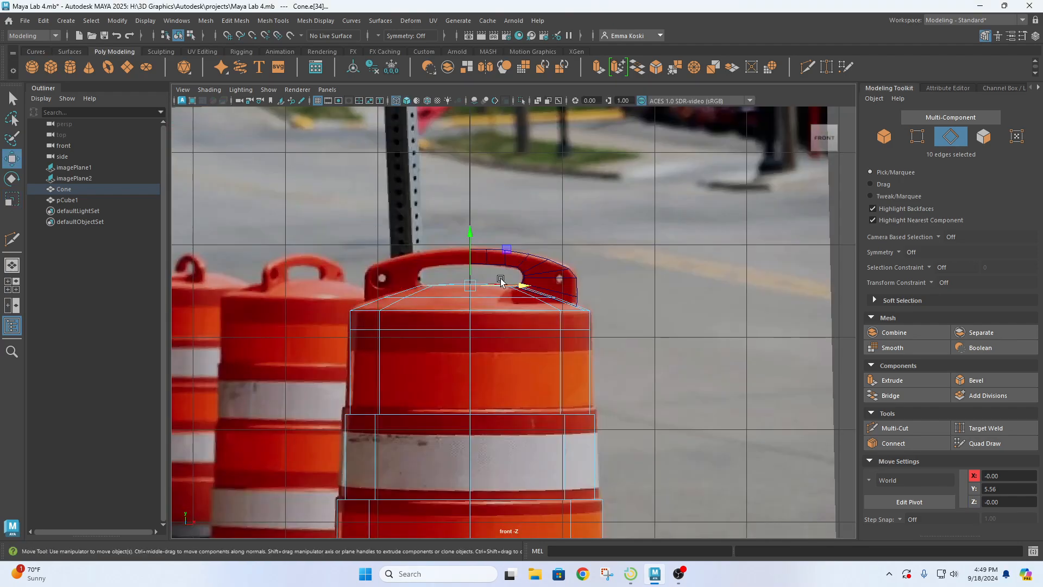
scroll(497, 274, "up", 3)
scroll(489, 270, "up", 5)
left_click_drag(336, 136, 340, 146)
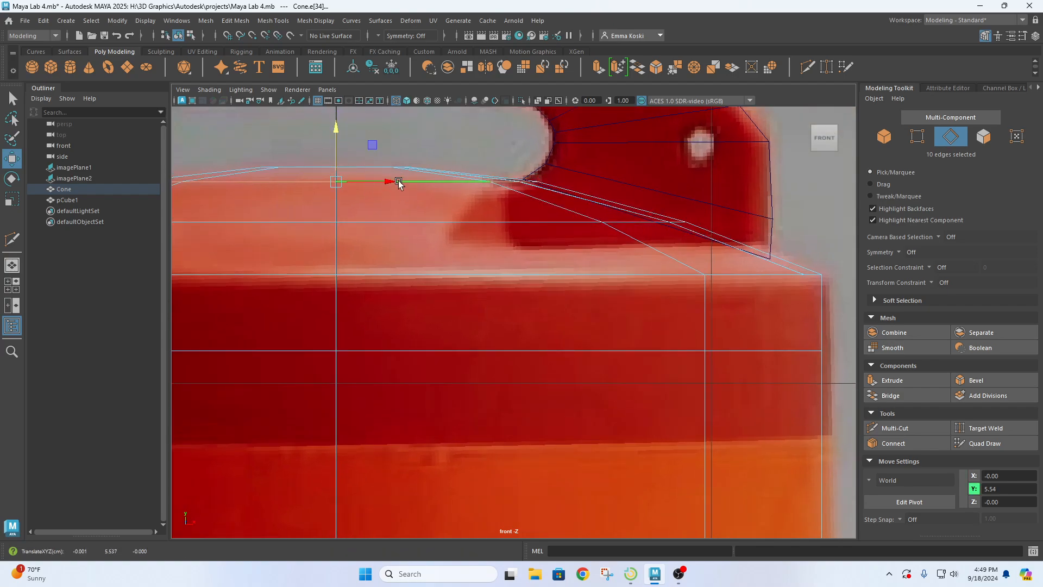
key("space")
key("space")
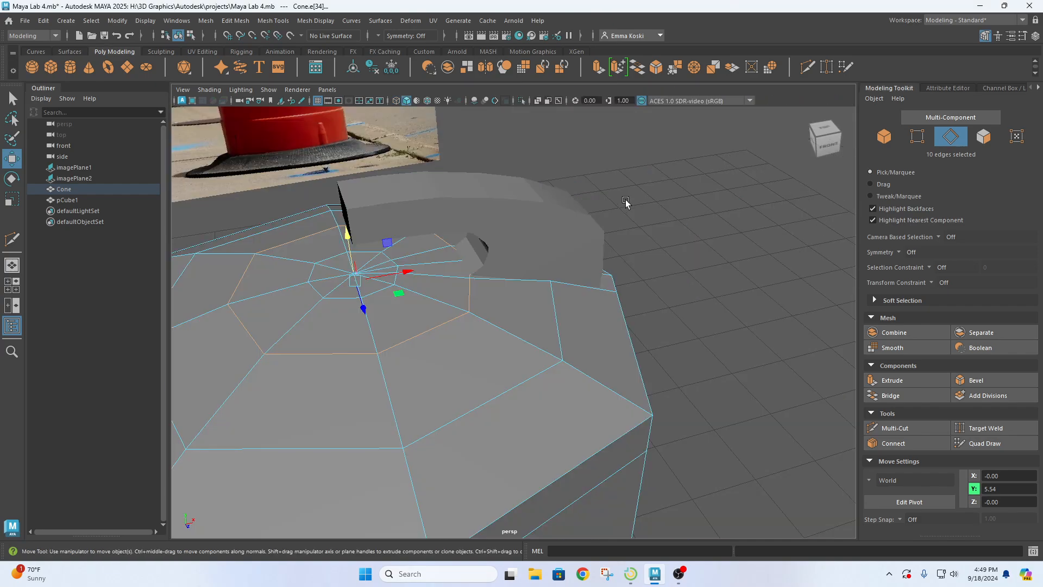
Move the Cone's middle vertex at the handle's inner end inward to X 0.49 in the front view, and restore shaded display
scroll(442, 264, "up", 3)
left_click(441, 248)
left_click_drag(442, 249, 430, 230, "alt")
left_click_drag(489, 286, 500, 275, "alt")
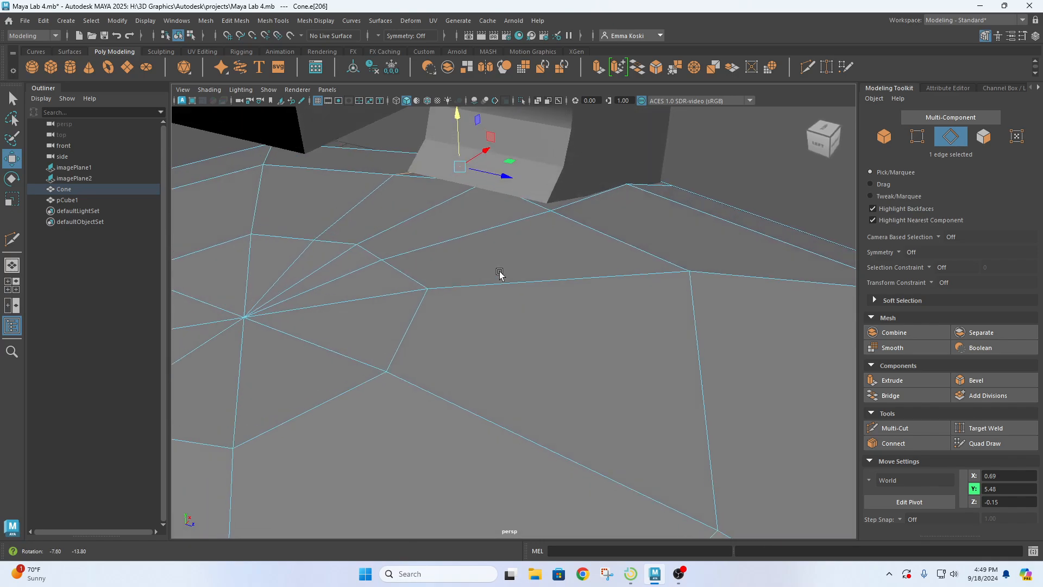
left_click(522, 202)
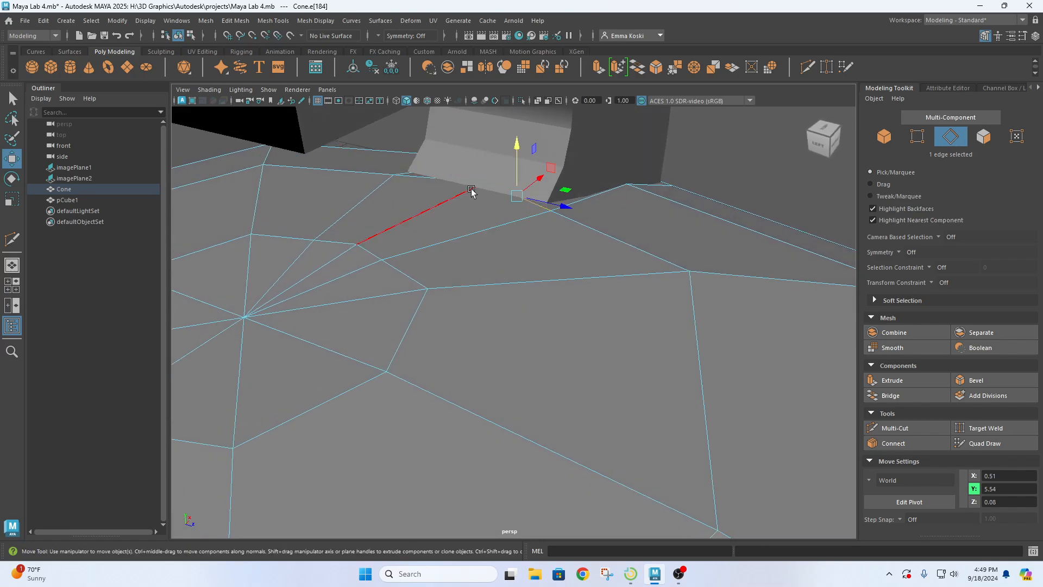
right_click_drag(471, 191, 419, 189)
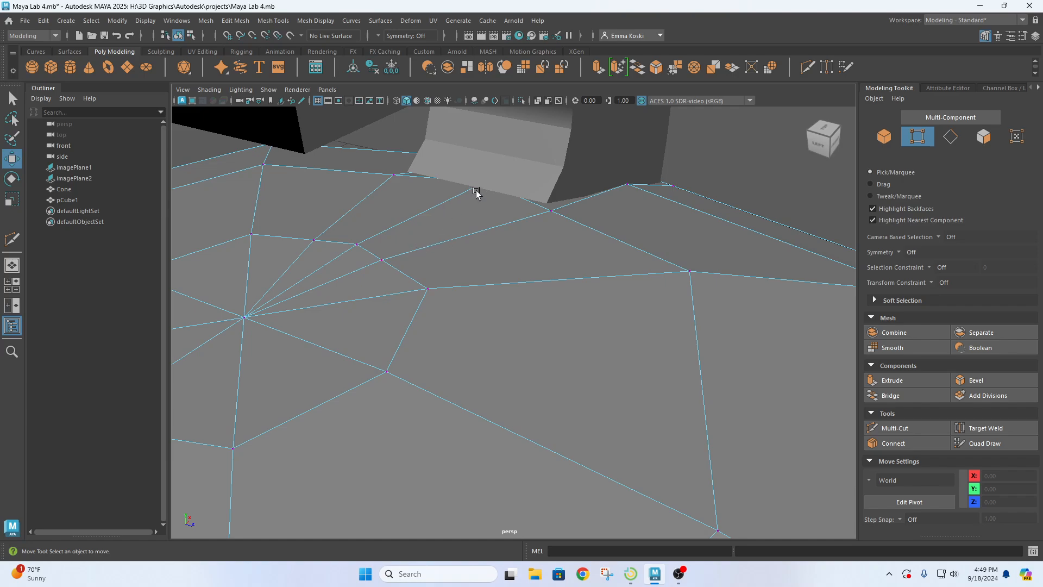
key("4")
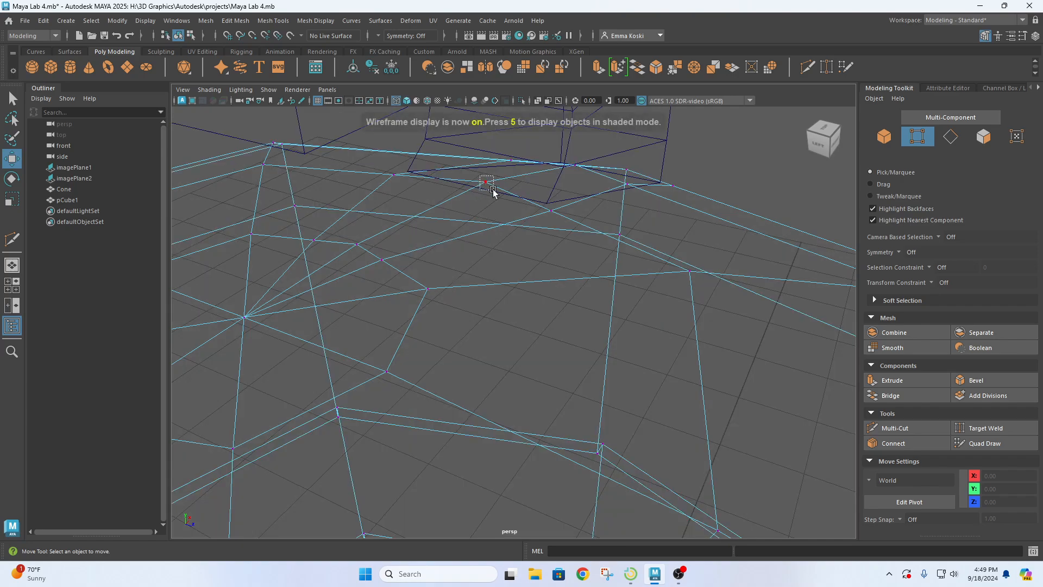
left_click_drag(492, 190, 494, 190)
left_click_drag(510, 213, 538, 301, "alt")
key("space")
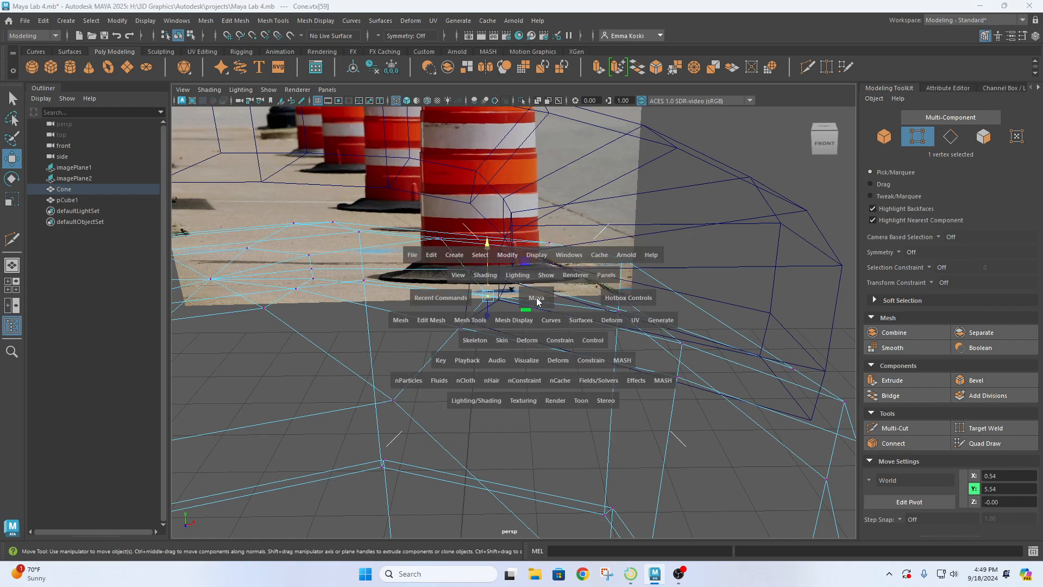
key("space")
scroll(532, 181, "up", 3)
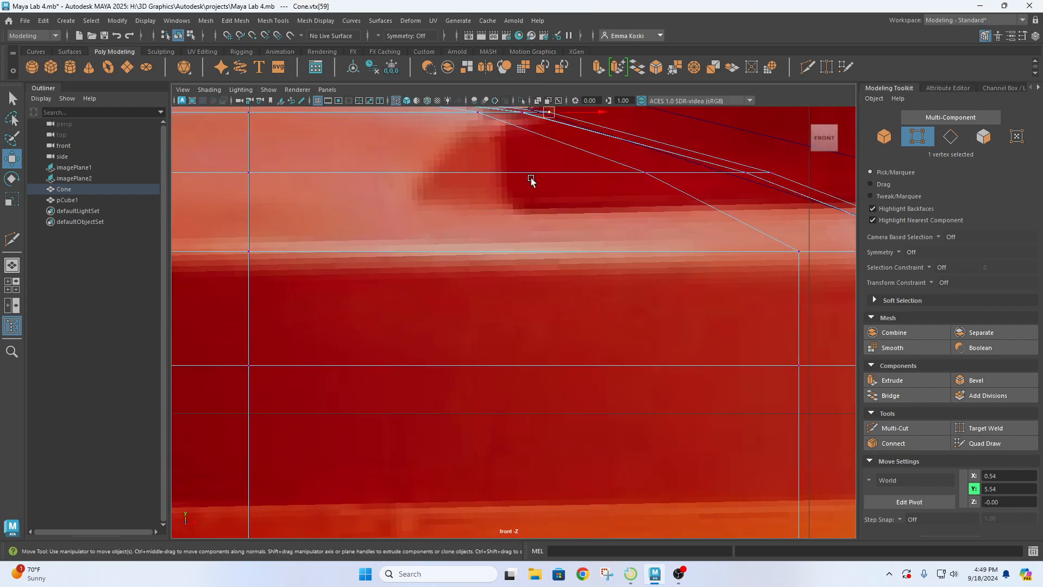
middle_click_drag(546, 165, 514, 399, "alt")
scroll(510, 361, "up", 7)
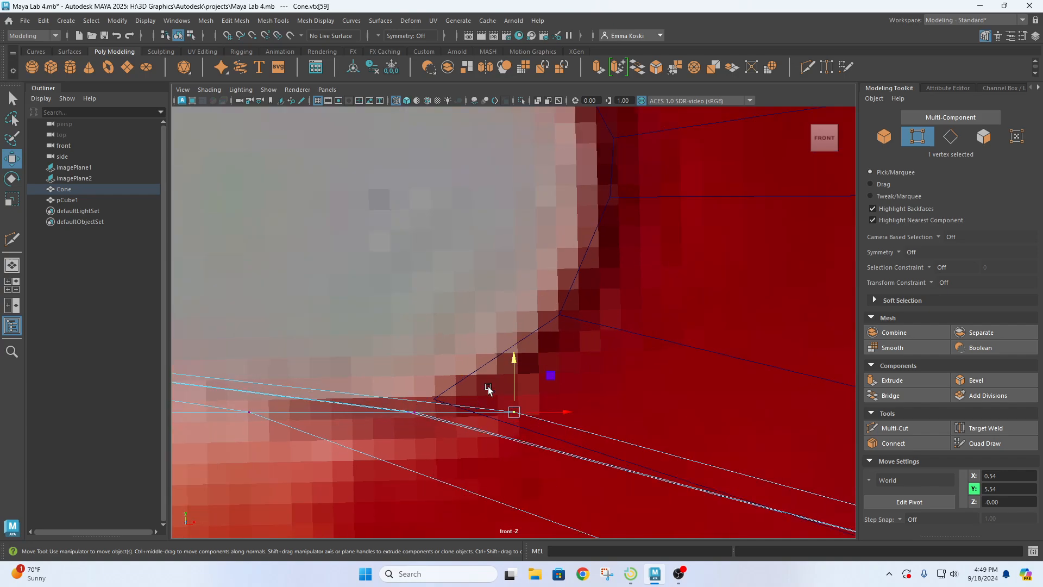
scroll(487, 388, "up", 1)
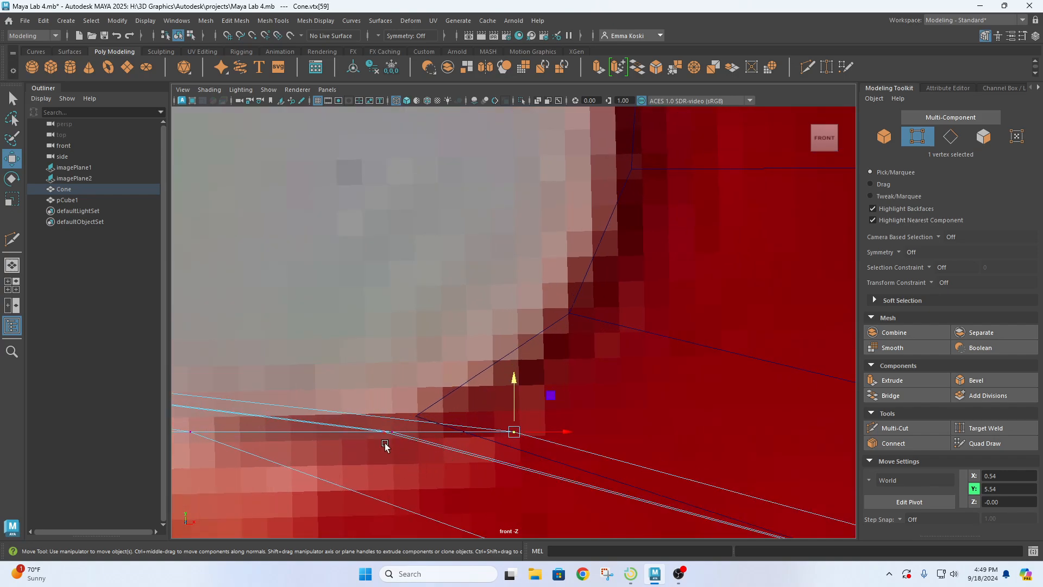
left_click_drag(548, 432, 437, 419)
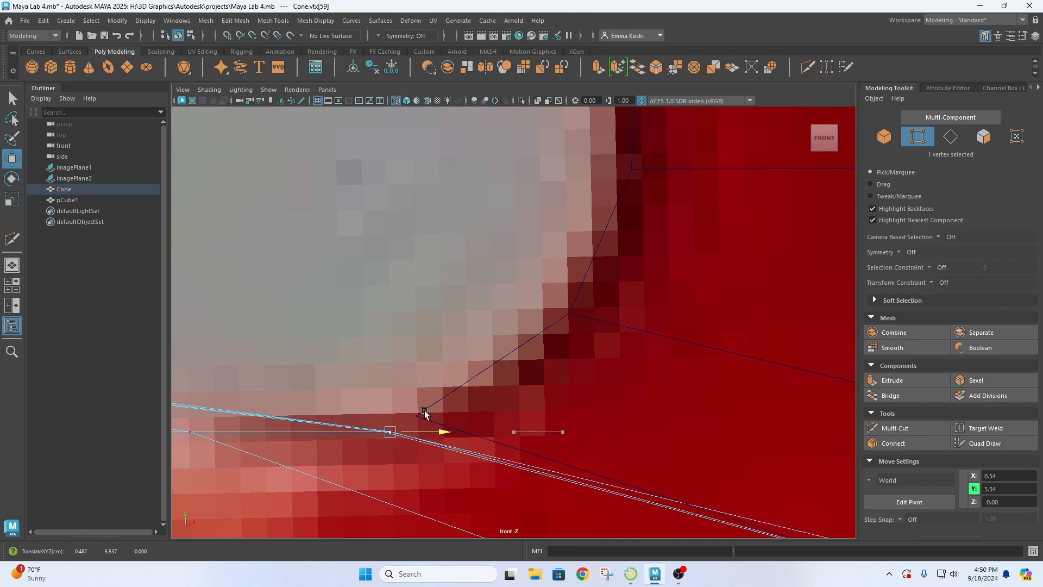
left_click_drag(425, 412, 428, 417)
key("space")
key("space")
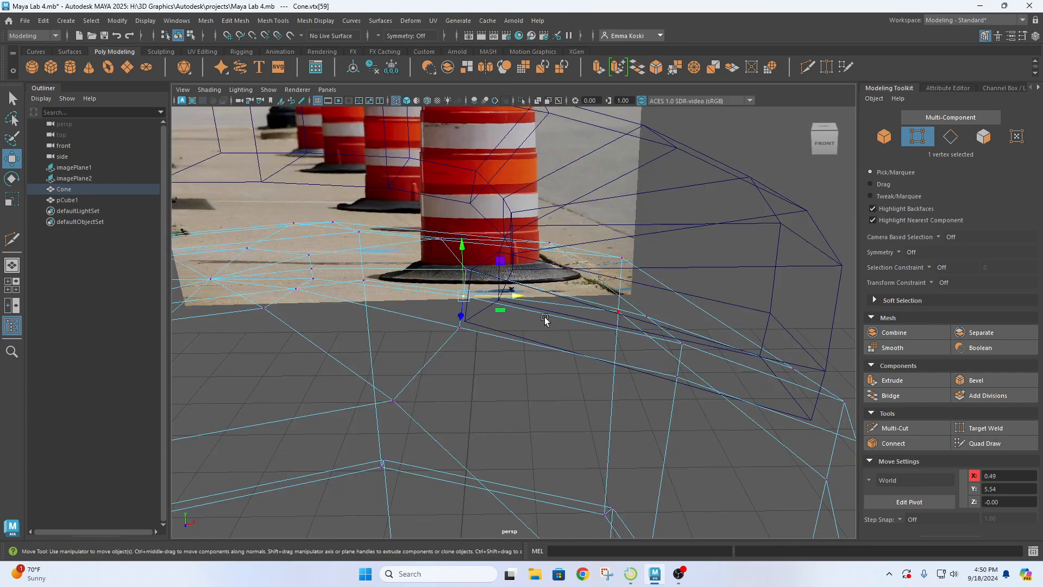
left_click_drag(545, 319, 598, 320, "alt")
key("5")
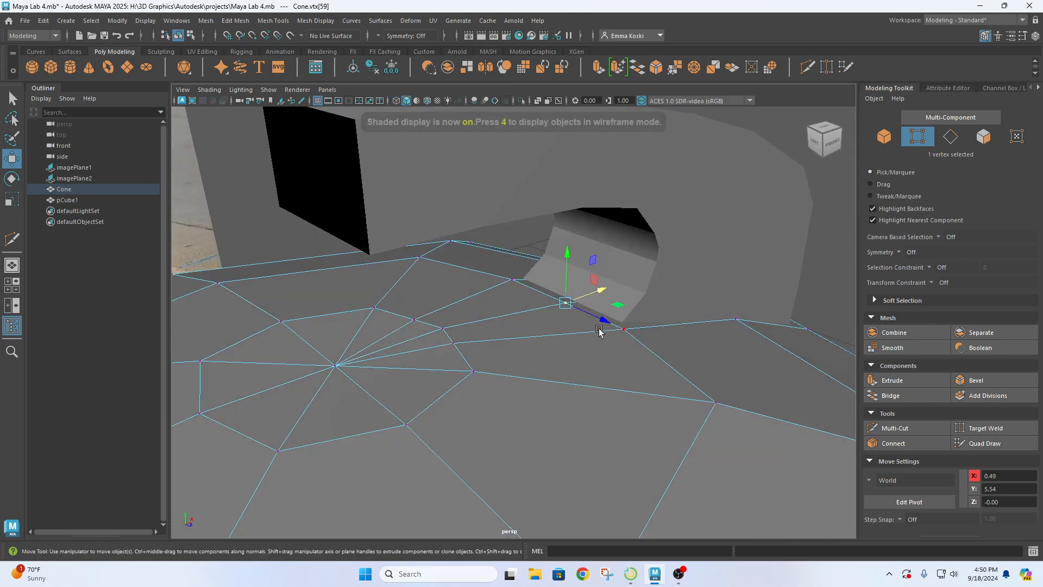
Insert an edge loop around the Cone's top just inside the rim, level with the handle's outer end
mouse_move(677, 347)
left_mouse_down("alt")
mouse_move(624, 339)
mouse_move(726, 344)
mouse_move(626, 340)
mouse_move(565, 280)
mouse_move(592, 258)
mouse_move(579, 260)
mouse_move(612, 284)
mouse_move(539, 279)
left_mouse_up("alt")
left_click(668, 460)
scroll(680, 411, "down", 5)
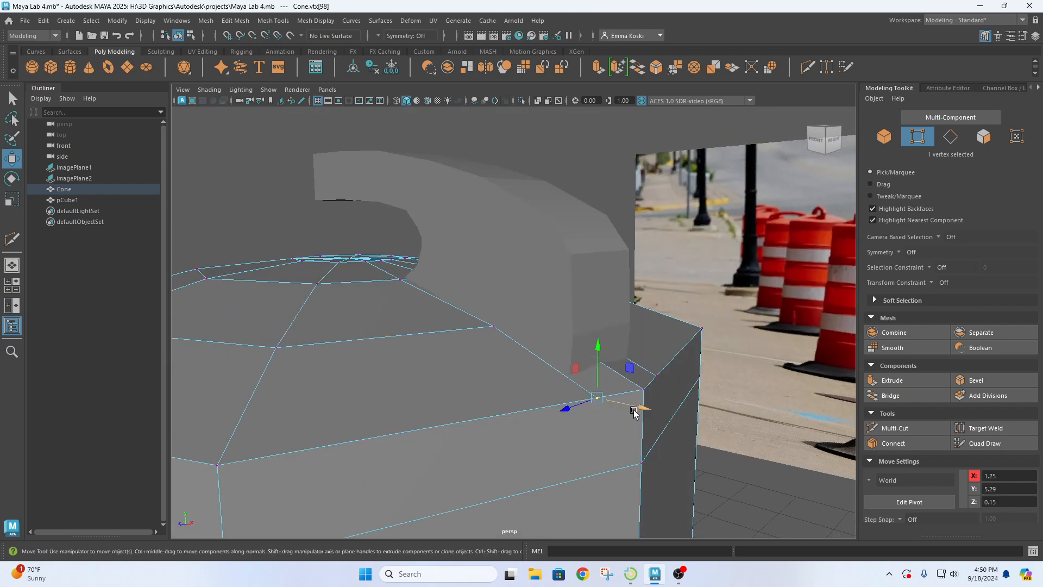
left_click_drag(633, 413, 516, 456, "alt")
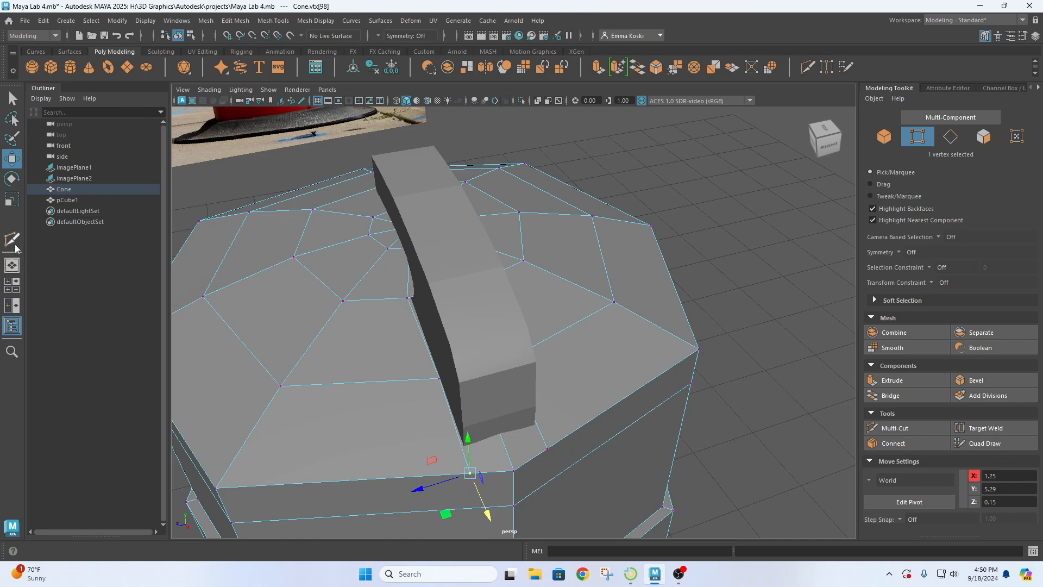
left_click(276, 21)
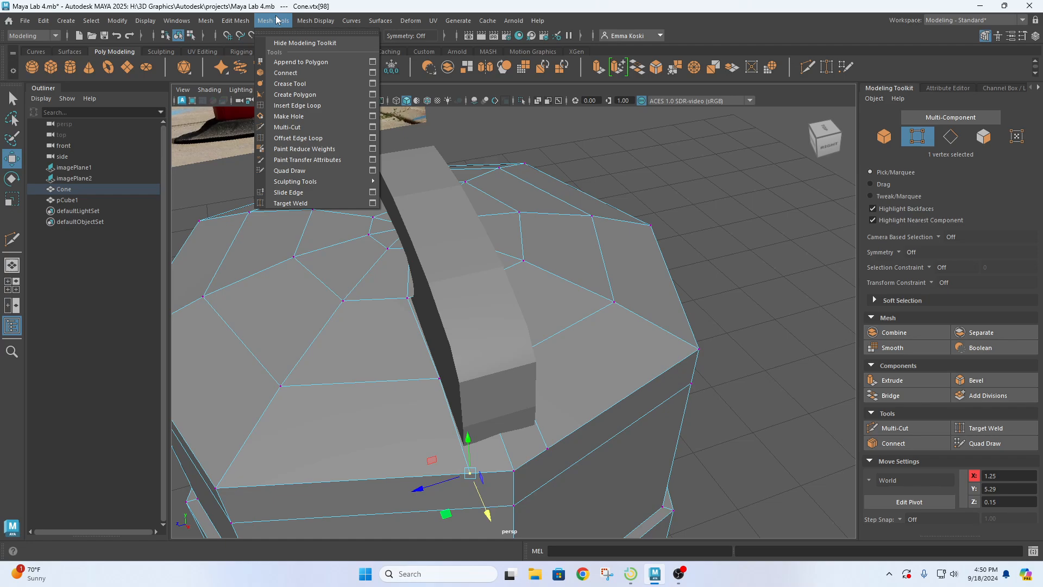
left_click(322, 104)
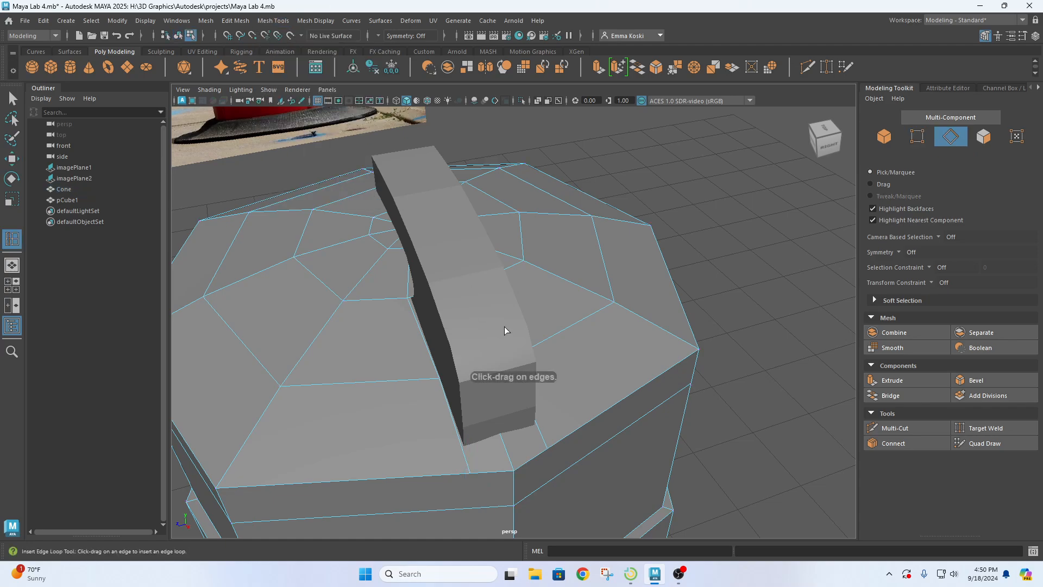
left_click(237, 460)
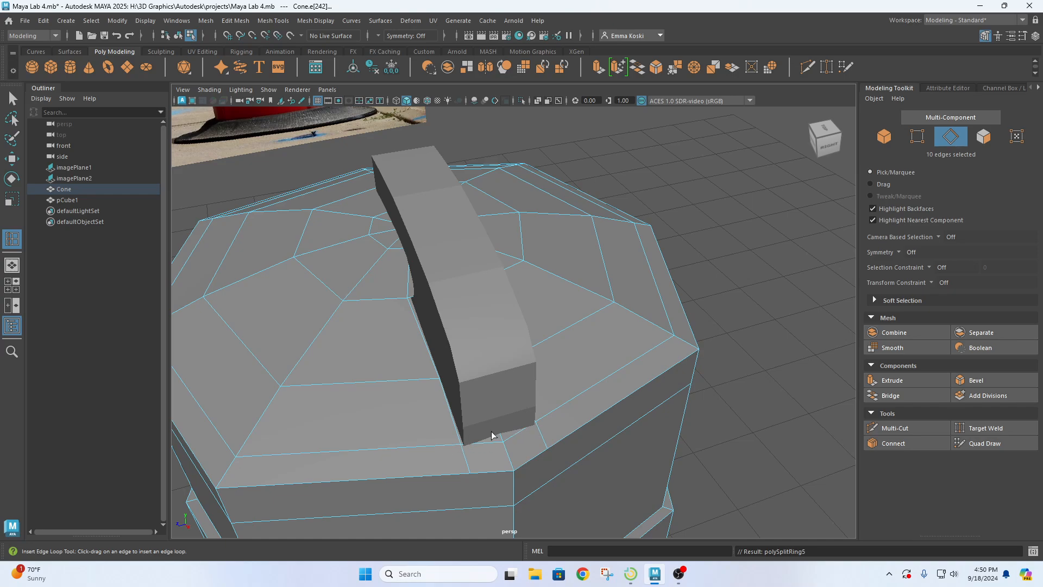
key("q")
Move the new loop's middle vertex under the handle's outer end inward to X 1.15 in the front view
right_click_drag(504, 249, 453, 307)
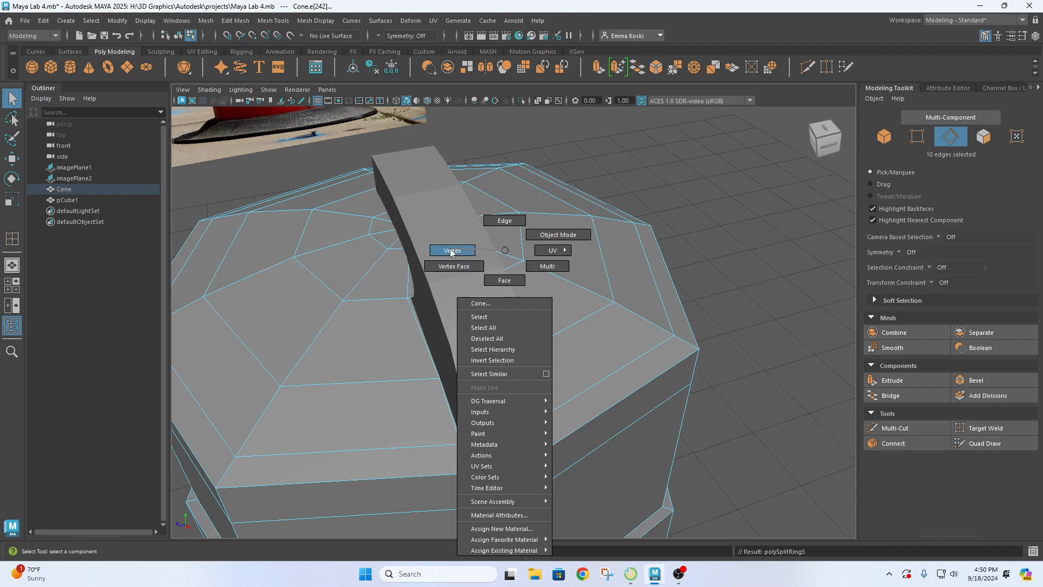
right_click_drag(451, 252, 452, 251)
left_click(502, 442)
left_click_drag(601, 431, 683, 403, "alt")
key("space")
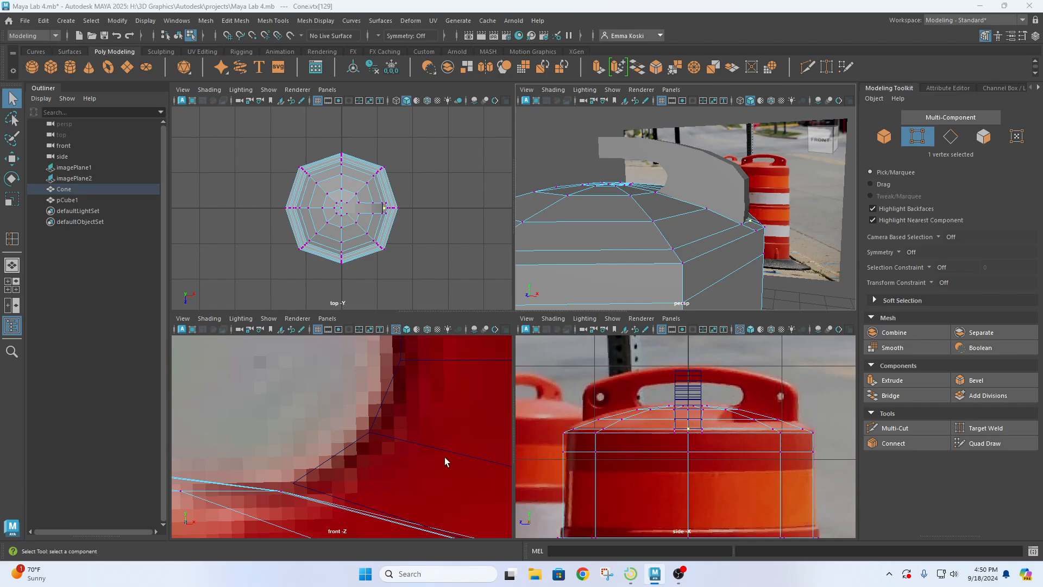
key("space")
scroll(513, 432, "down", 15)
scroll(549, 396, "up", 5)
scroll(605, 349, "up", 10)
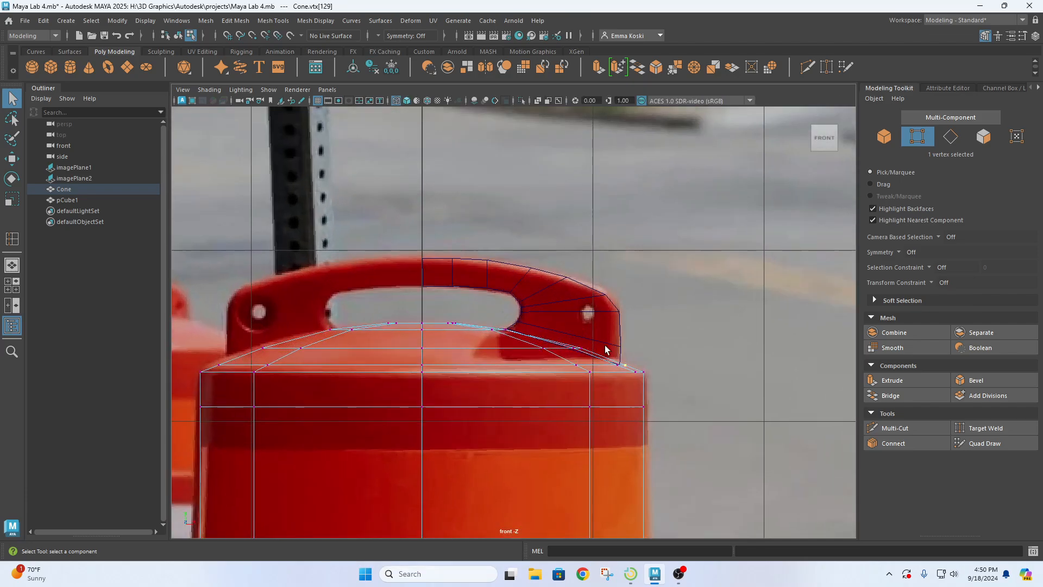
middle_click_drag(747, 415, 578, 370, "alt")
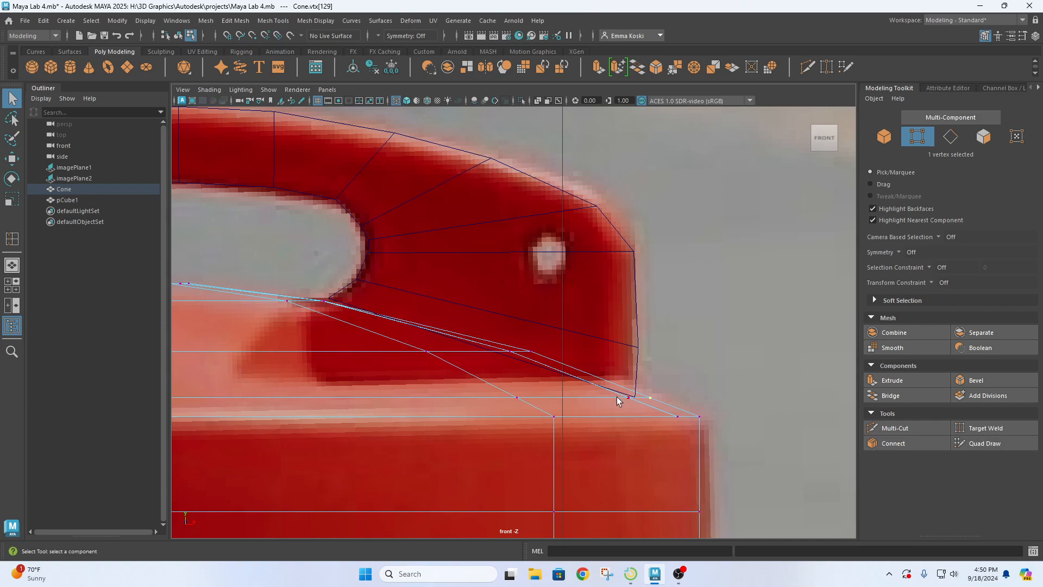
key("w")
scroll(688, 409, "up", 2)
left_click_drag(779, 439, 753, 433)
key("space")
key("space")
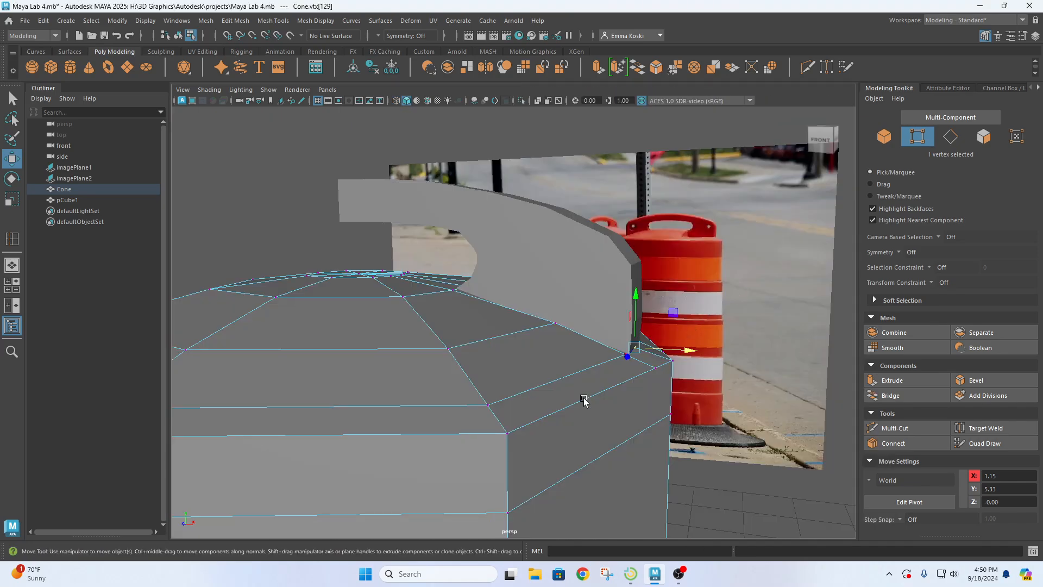
Delete the two short edges on the Cone running from the handle's outer corners to the rim
left_click_drag(676, 411, 384, 303, "alt")
right_click_drag(384, 302, 438, 255)
left_click_drag(439, 255, 594, 389, "alt")
scroll(457, 357, "up", 3)
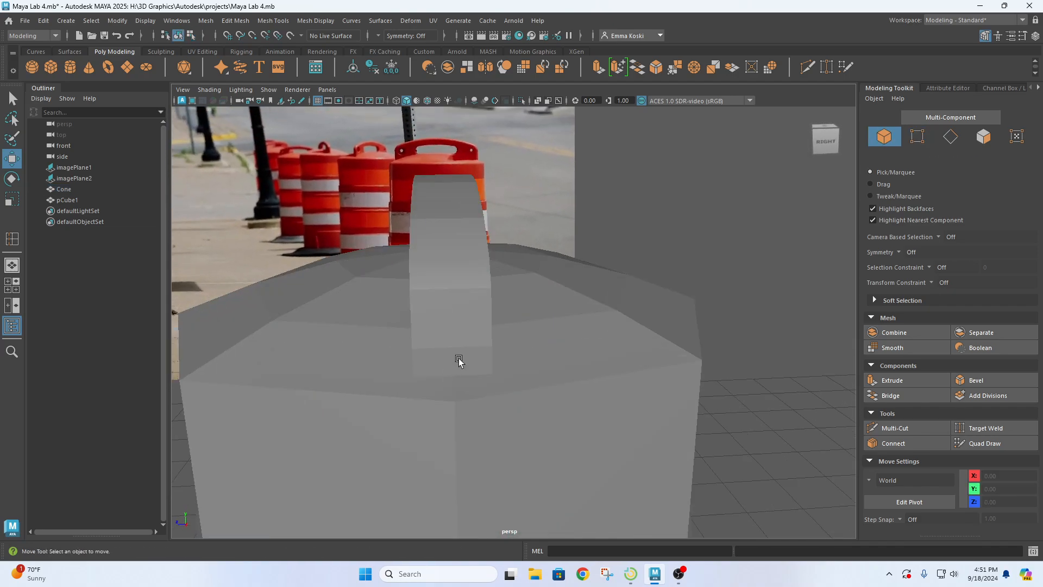
left_click(474, 391)
scroll(435, 389, "up", 3)
left_click_drag(417, 415, 478, 395, "alt")
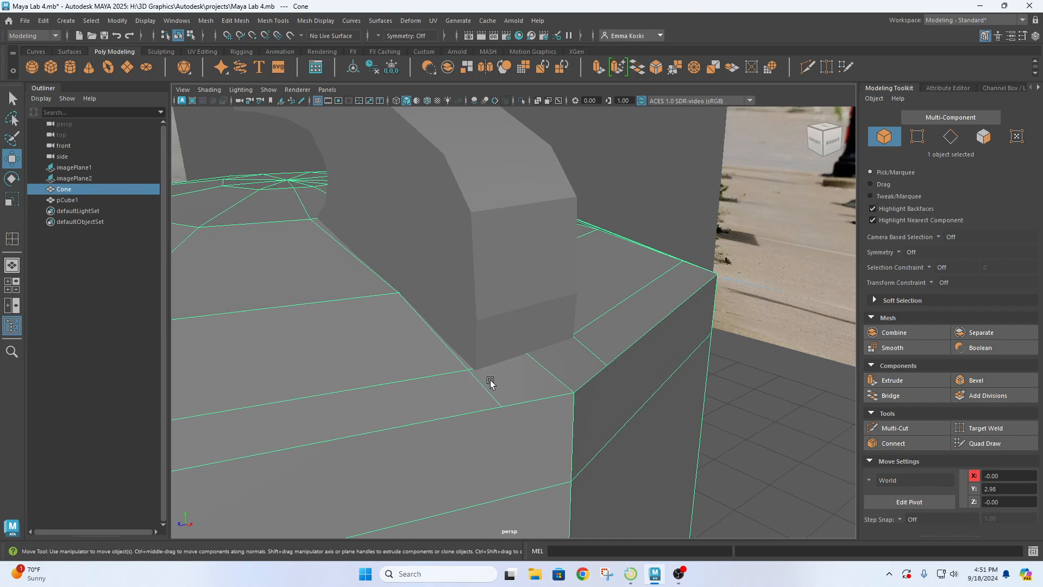
mouse_move(490, 380)
right_mouse_down()
mouse_move(491, 391)
mouse_move(495, 362)
right_mouse_up()
left_click(482, 395)
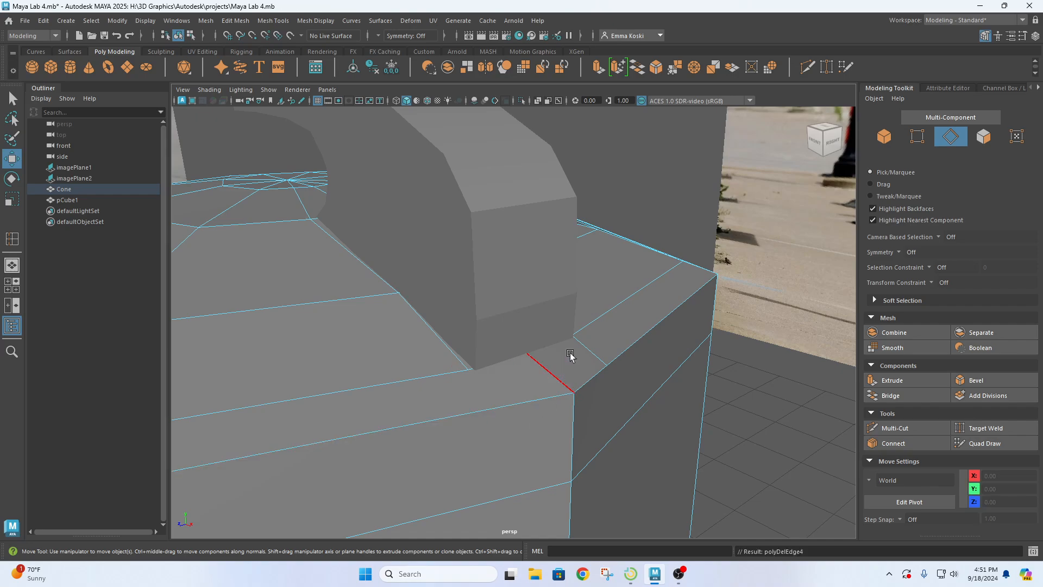
left_click(597, 348)
key("Delete")
left_click_drag(586, 363, 513, 379, "alt")
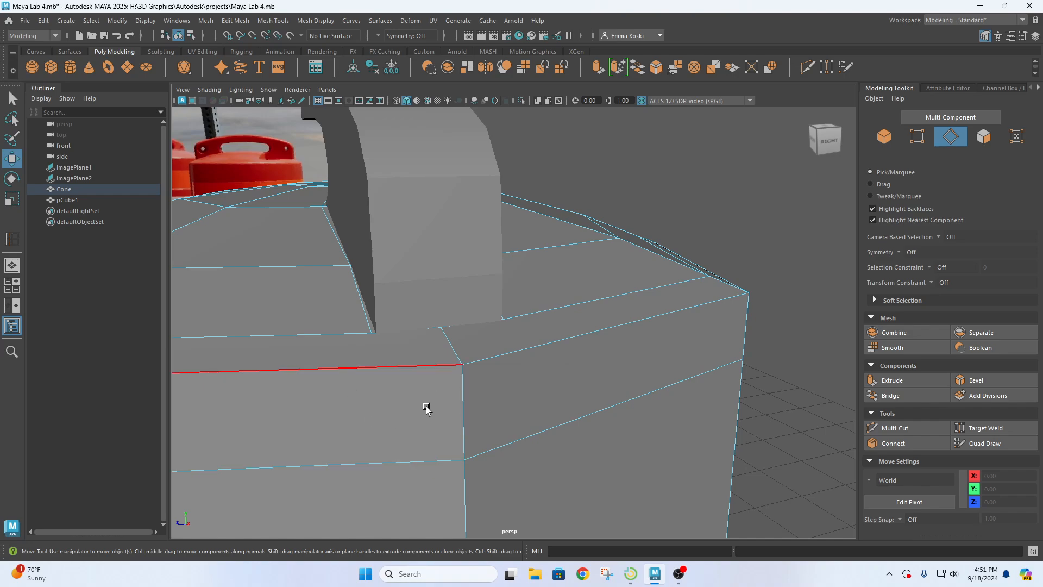
Examine the Cone's faces and vertices around the handle's outer end in shaded and wireframe display
right_click_drag(567, 380, 575, 284)
left_click(498, 400)
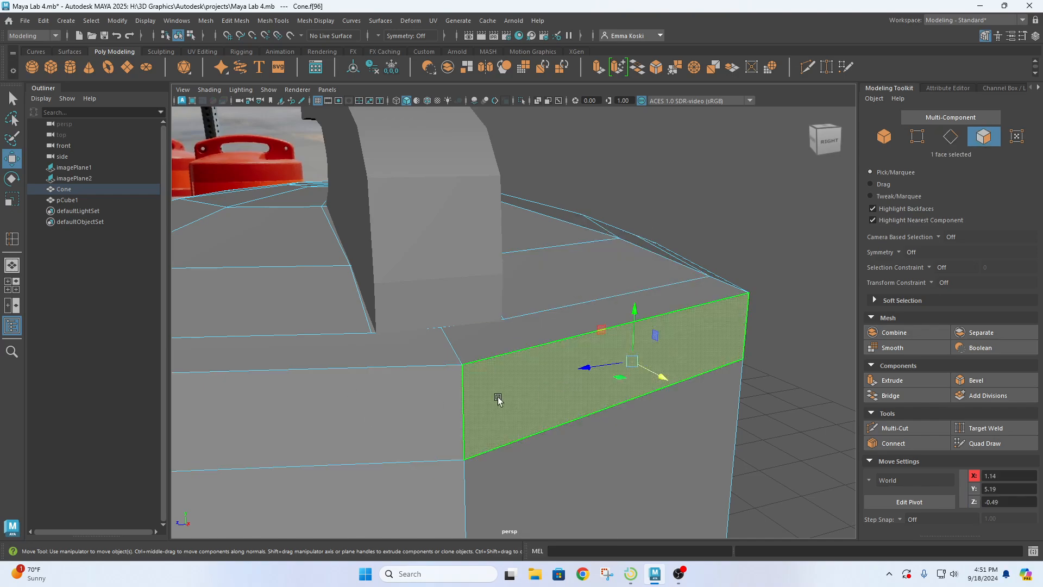
left_click(401, 408)
left_click_drag(461, 399, 466, 424, "alt")
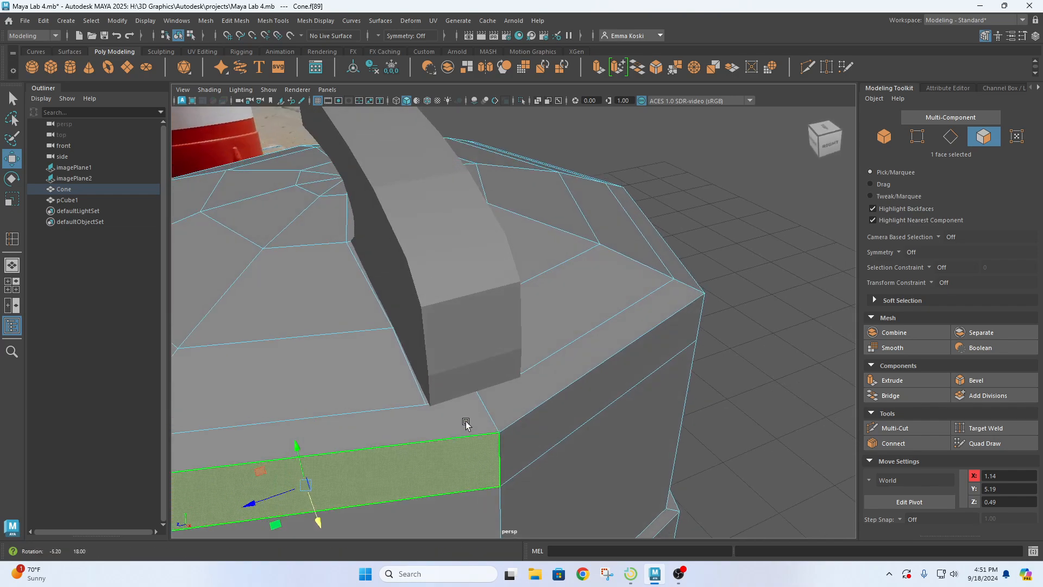
left_click(466, 424)
left_click_drag(408, 458, 461, 429, "alt")
middle_click_drag(461, 426, 526, 443, "alt")
key("4")
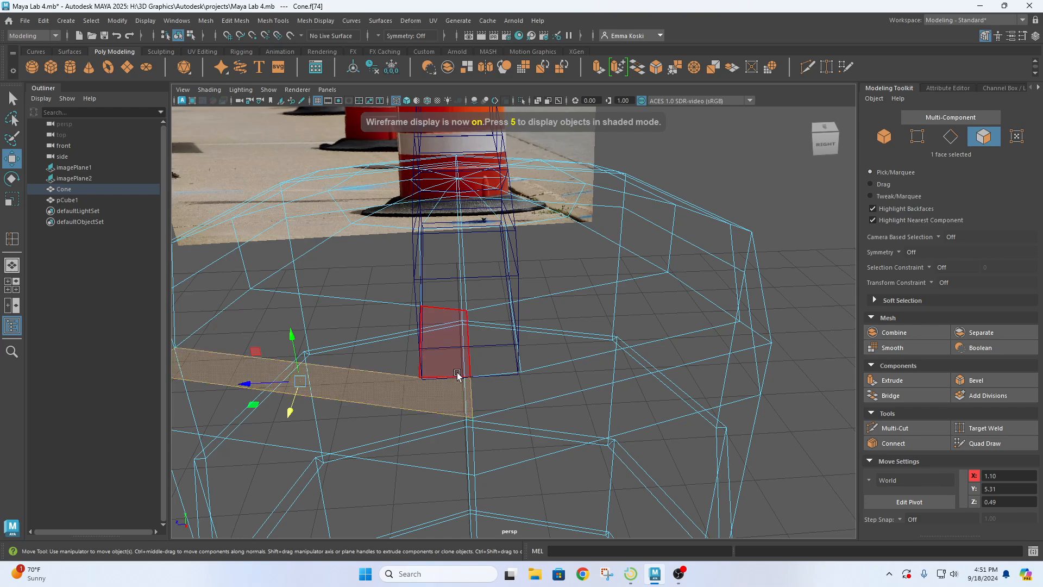
left_click_drag(455, 409, 481, 403, "alt")
right_click_drag(480, 402, 472, 405)
left_click(464, 391)
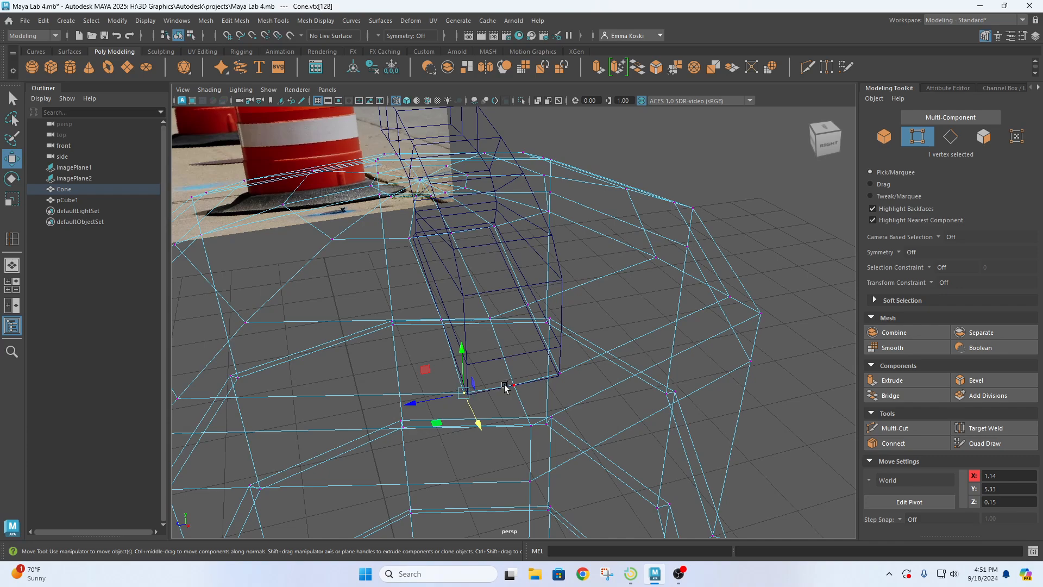
left_click(513, 385)
left_click(531, 427)
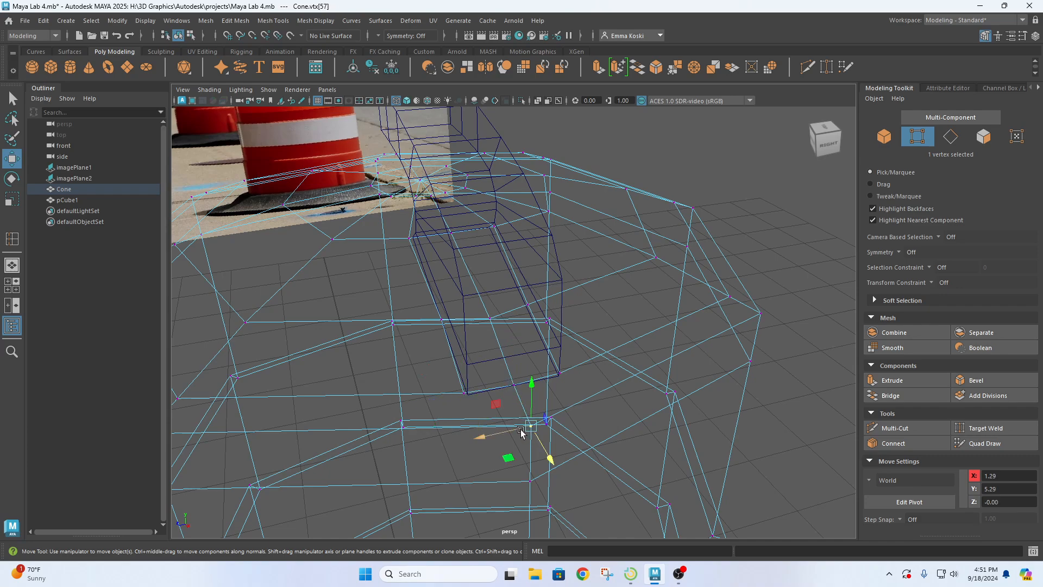
key("5")
left_click_drag(451, 384, 516, 425, "alt")
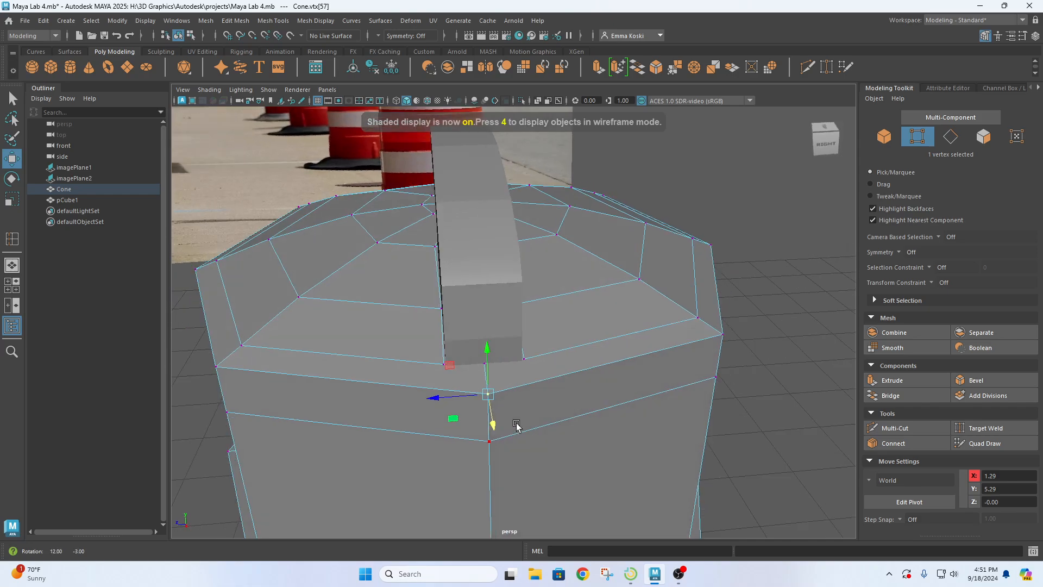
Cut two edges with Multi-Cut joining the vertices at the handle's two outer corners to the rim's corner vertex
left_click(895, 427)
scroll(461, 452, "up", 2)
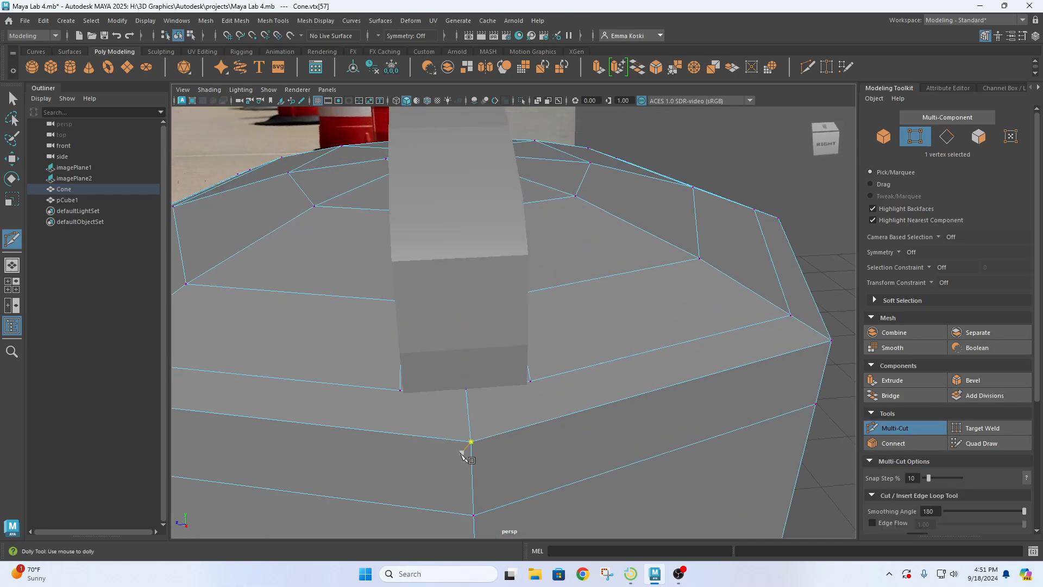
mouse_move(450, 416)
left_mouse_down("alt")
mouse_move(540, 417)
mouse_move(488, 405)
mouse_move(576, 402)
mouse_move(454, 414)
left_mouse_up("alt")
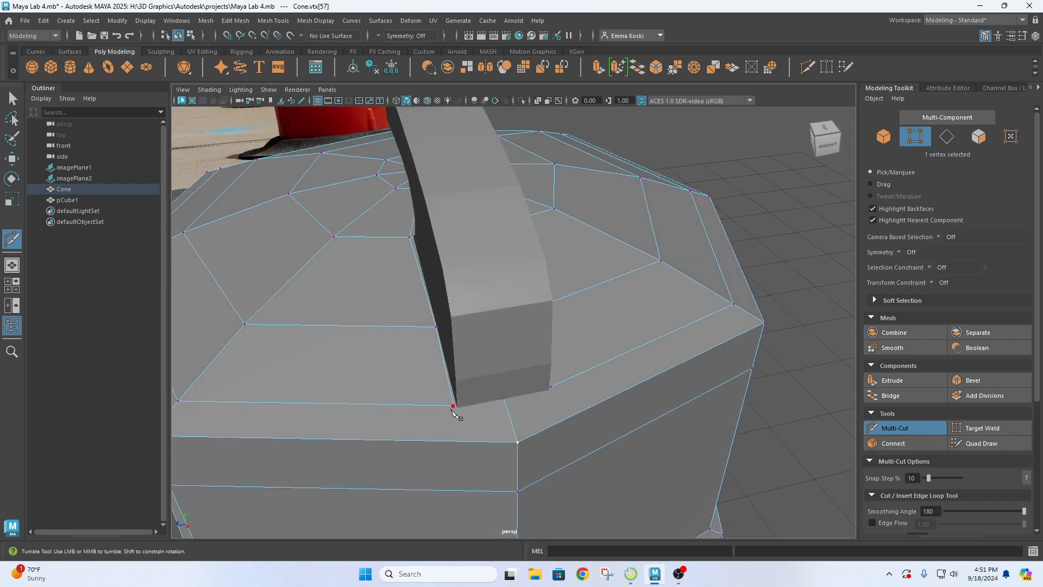
left_click(517, 443)
left_click(551, 387)
left_click_drag(558, 393, 571, 427, "alt")
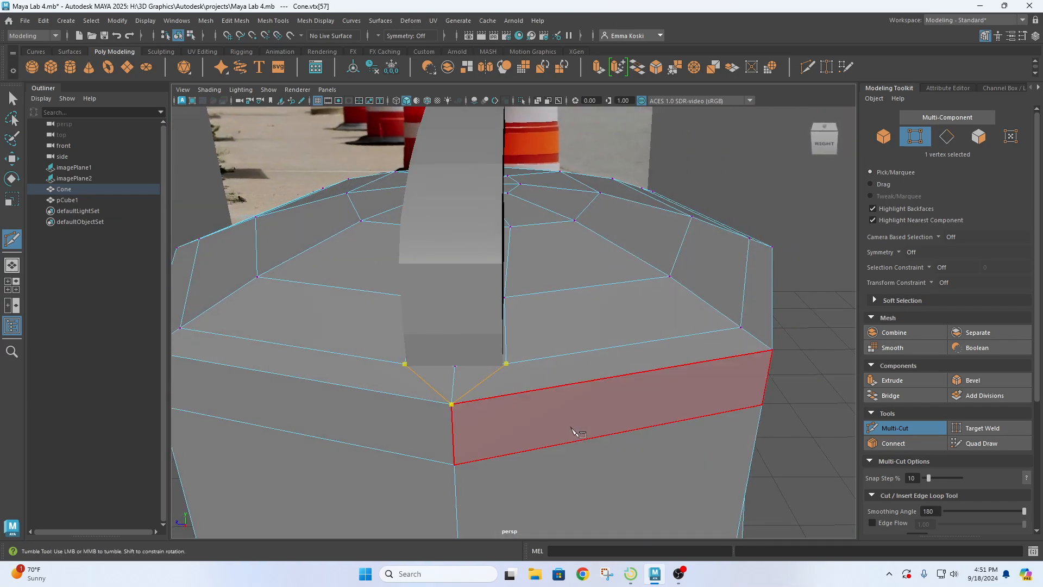
key("q")
left_click_drag(496, 377, 409, 352, "alt")
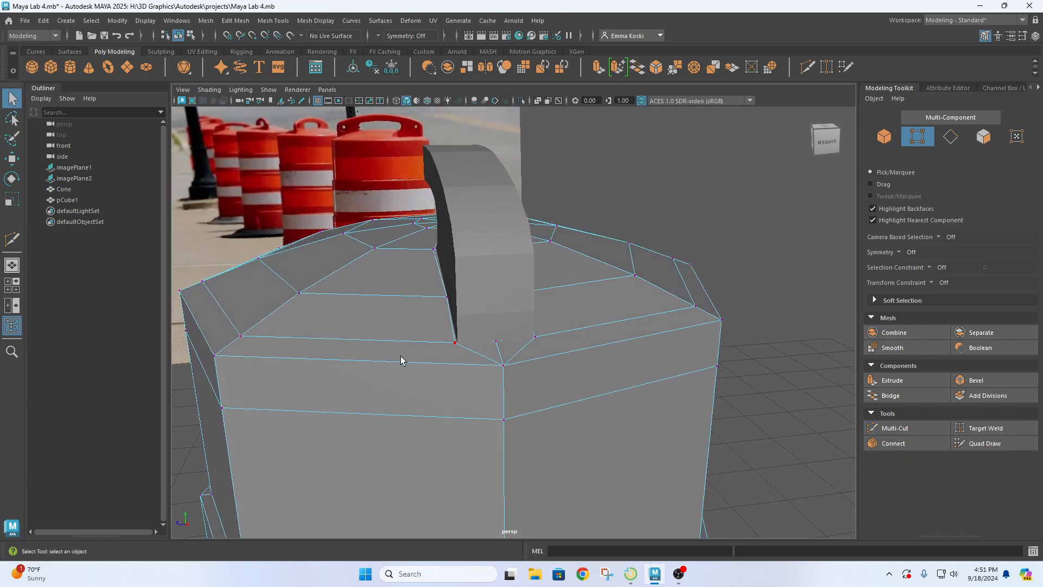
Check the Cone's faces around the handle's outer end, including the two small triangles meeting at the rim's corner vertex
right_click_drag(401, 360, 411, 359)
left_click(414, 357)
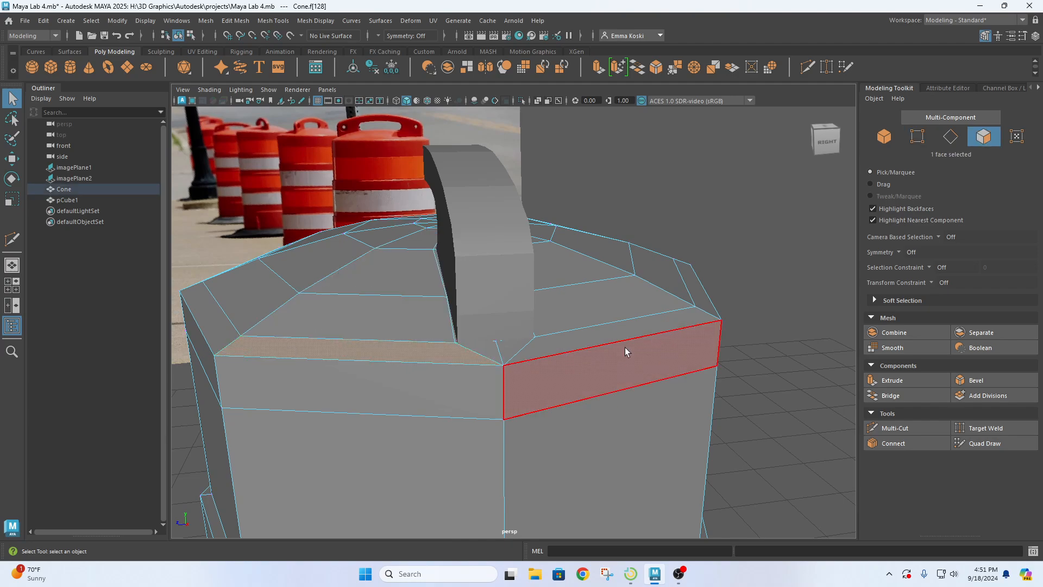
left_click(603, 334)
left_click_drag(603, 334, 454, 391, "alt")
left_click(476, 362)
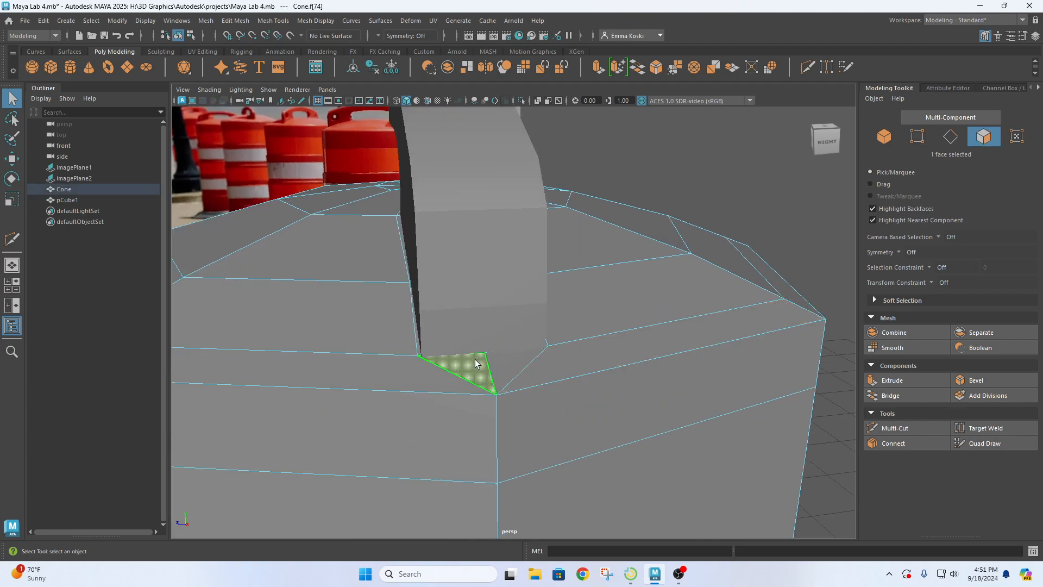
left_click_drag(512, 361, 428, 361, "alt")
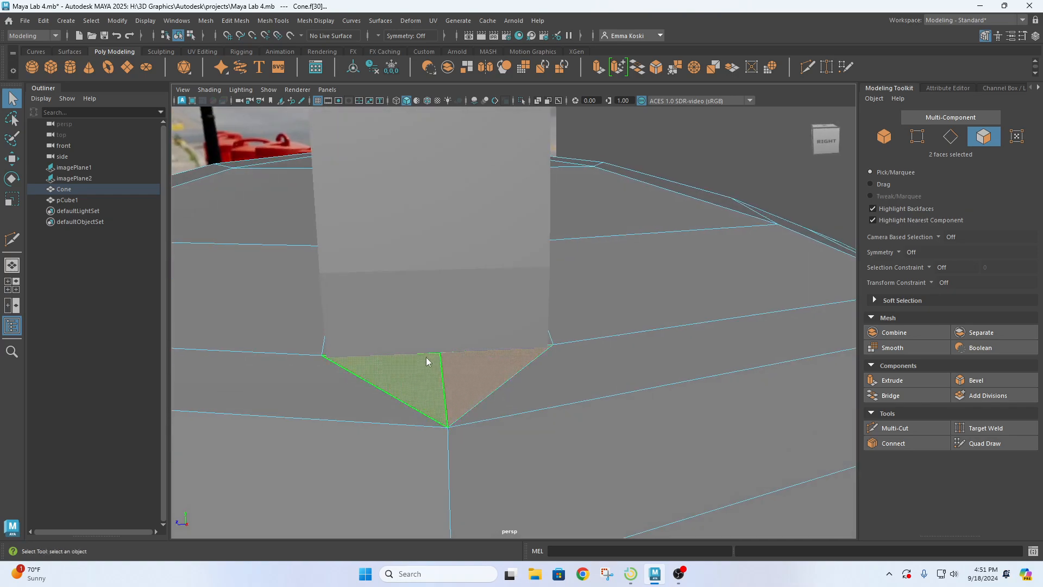
Try merging the two small triangles at the handle's outer end by deleting the short edge between them
right_click_drag(426, 250, 437, 228)
left_click(443, 377)
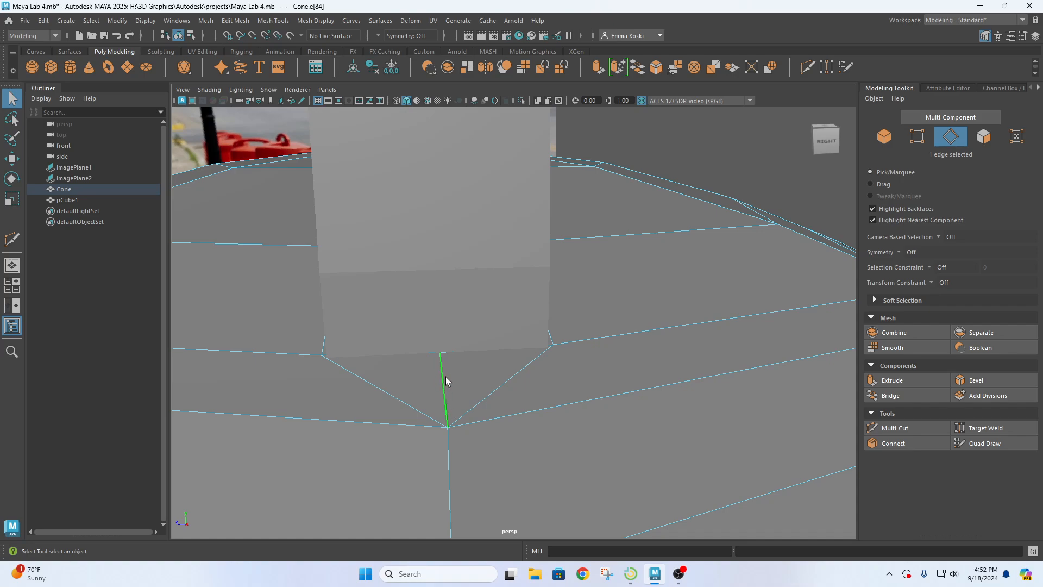
key("Delete")
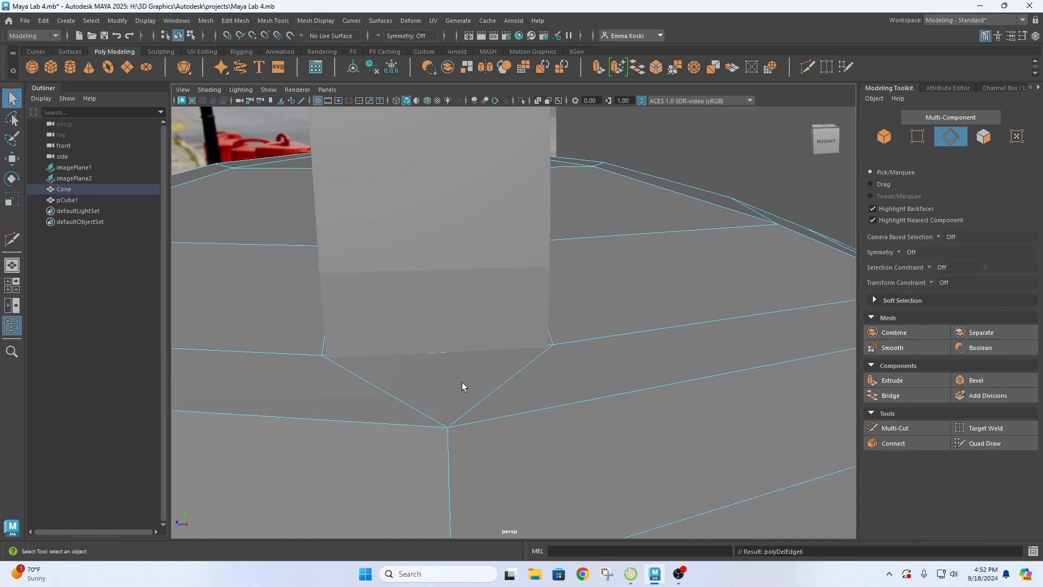
left_click_drag(462, 386, 440, 356, "alt")
left_click(429, 353)
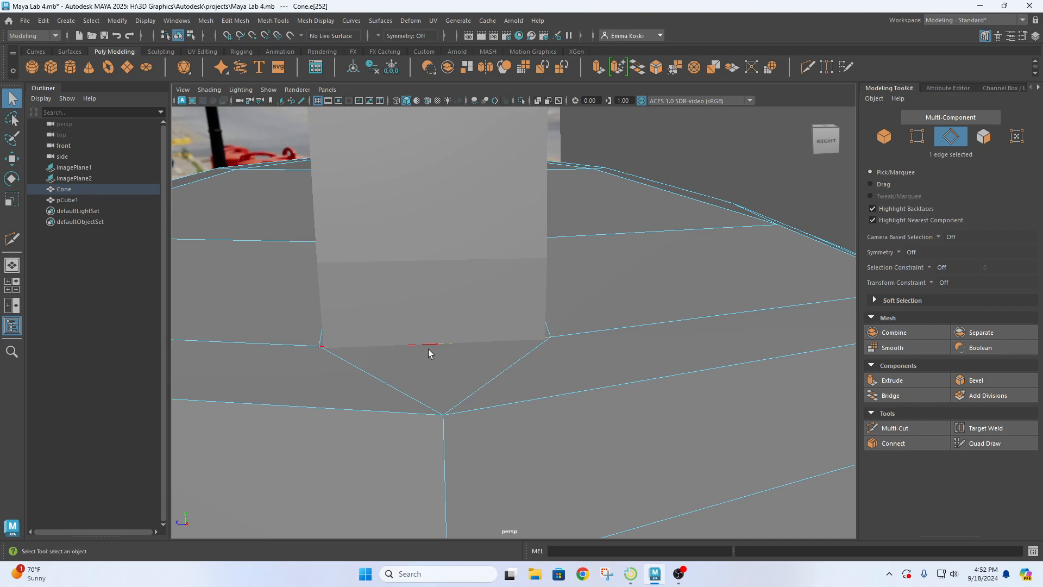
right_click_drag(429, 284, 430, 289)
left_click(451, 366)
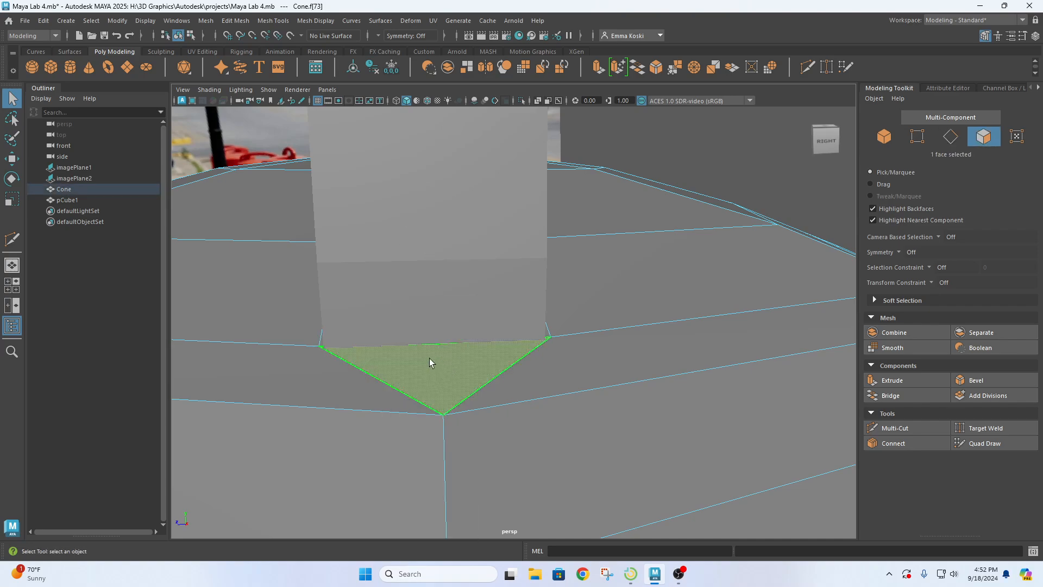
mouse_move(429, 362)
left_mouse_down("alt")
mouse_move(424, 354)
mouse_move(586, 401)
mouse_move(579, 380)
mouse_move(437, 367)
mouse_move(433, 357)
left_mouse_up("alt")
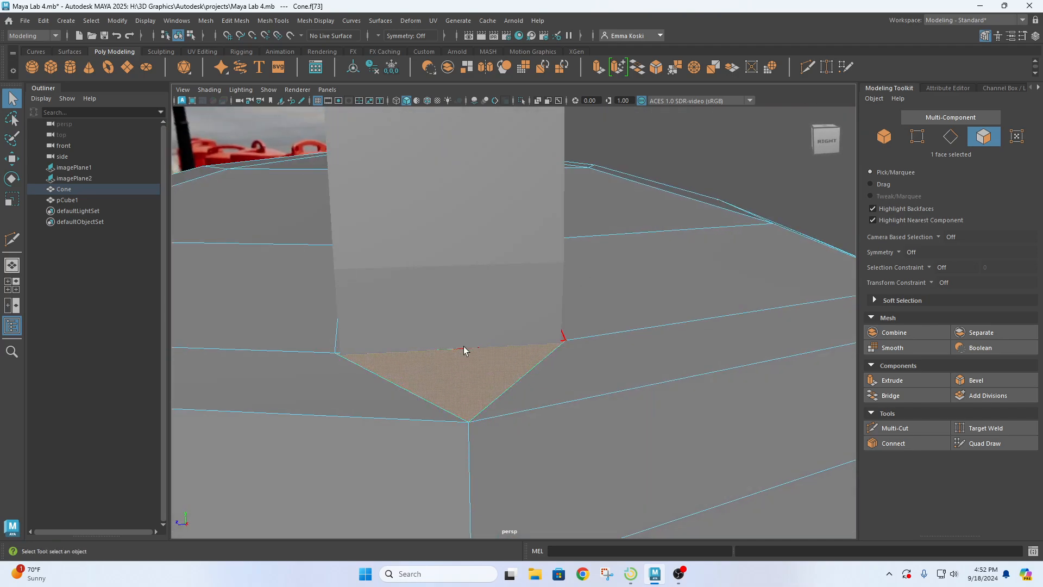
Undo the deletion of the short edge between the two triangles at the handle's outer end
key("ctrl+z")
key("ctrl+z")
key("ctrl+z")
key("ctrl+z")
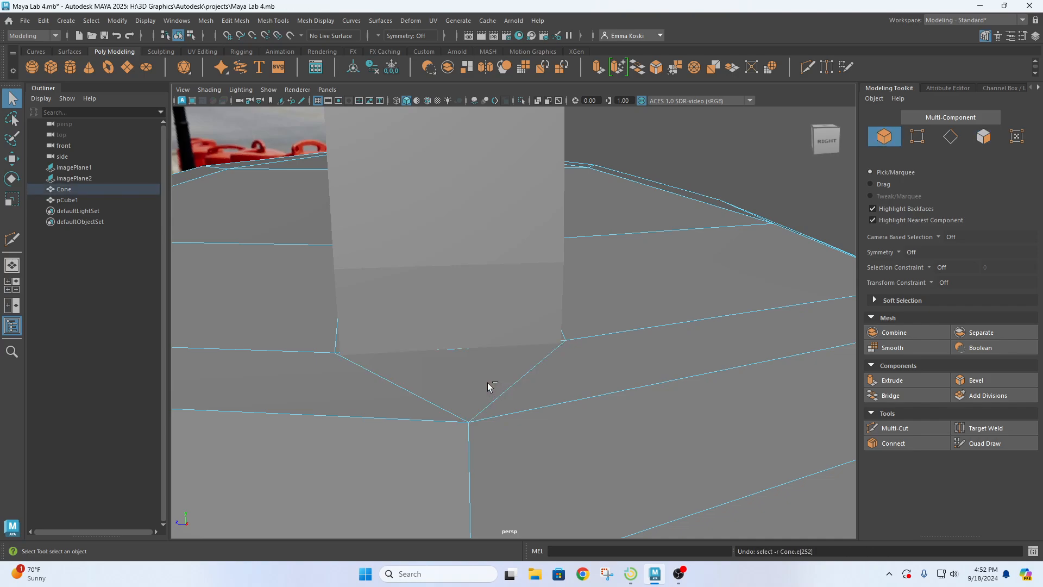
scroll(437, 367, "down", 2)
scroll(437, 367, "down", 4)
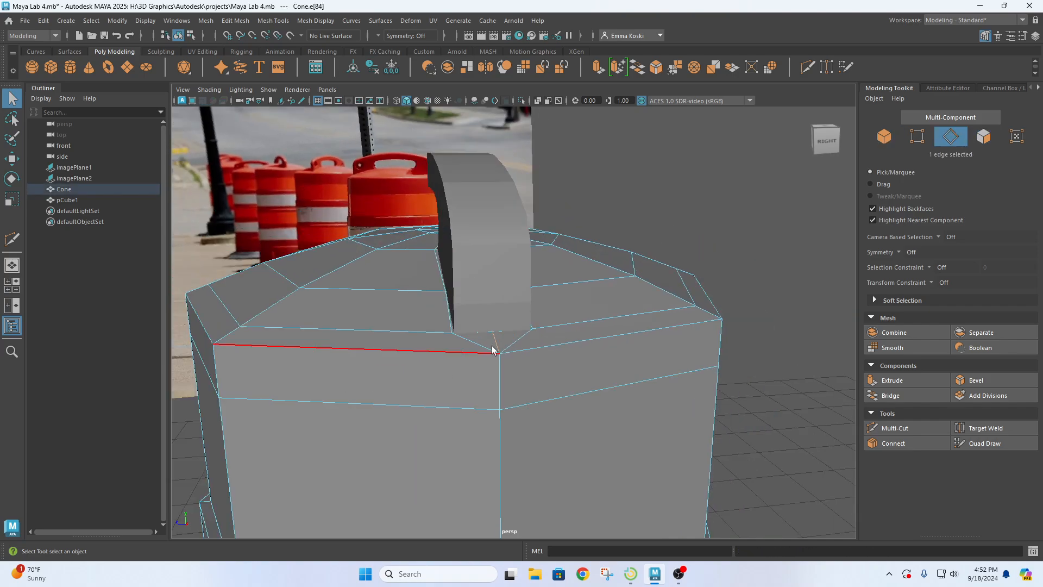
Compare the handle's edges with the Cone's edges by selecting both objects and viewing their junction from several angles
left_click_drag(494, 350, 458, 331, "alt")
left_click(747, 245)
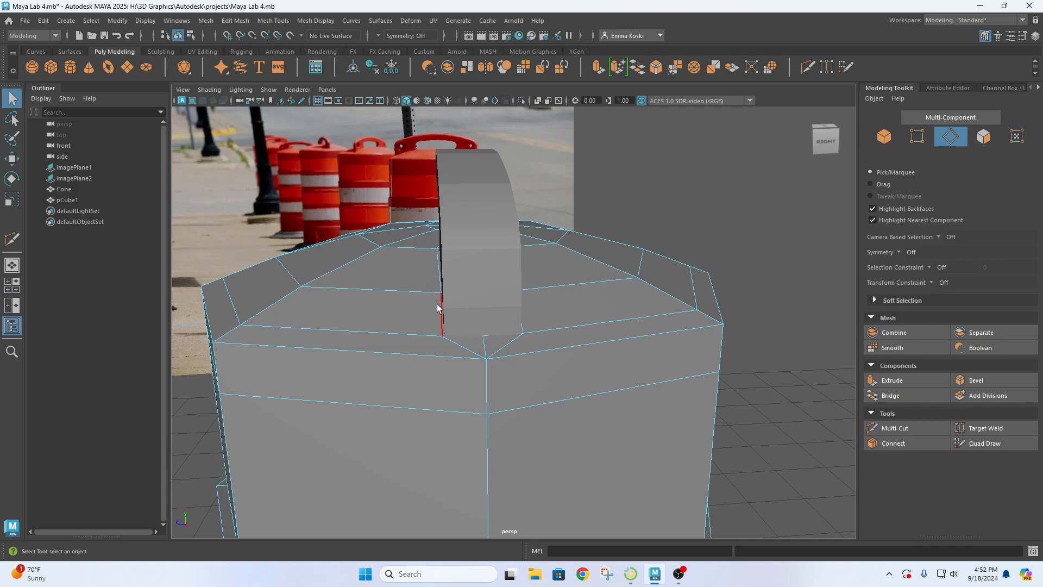
left_click(486, 188)
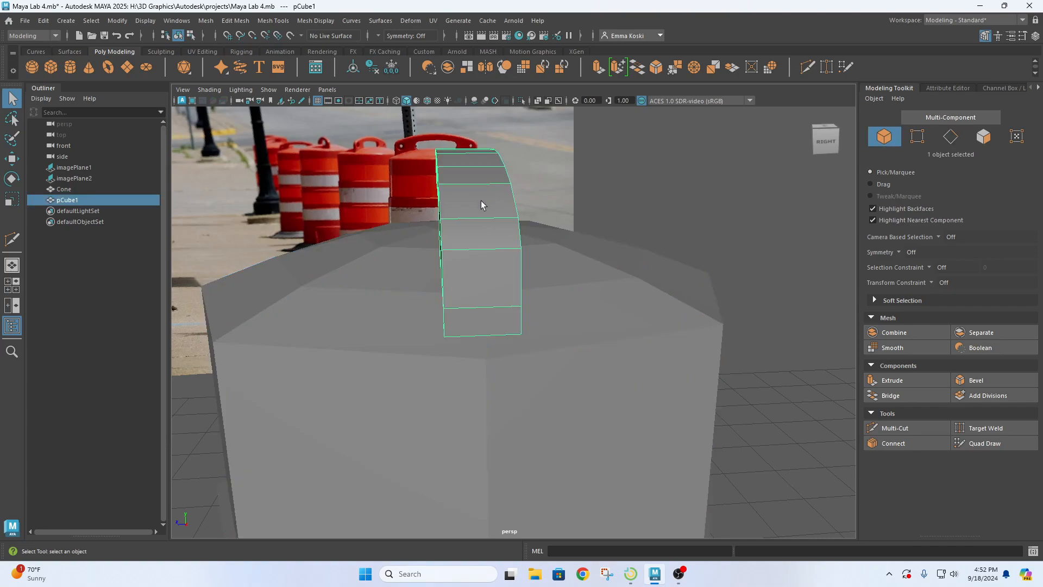
left_click(490, 373, "shift")
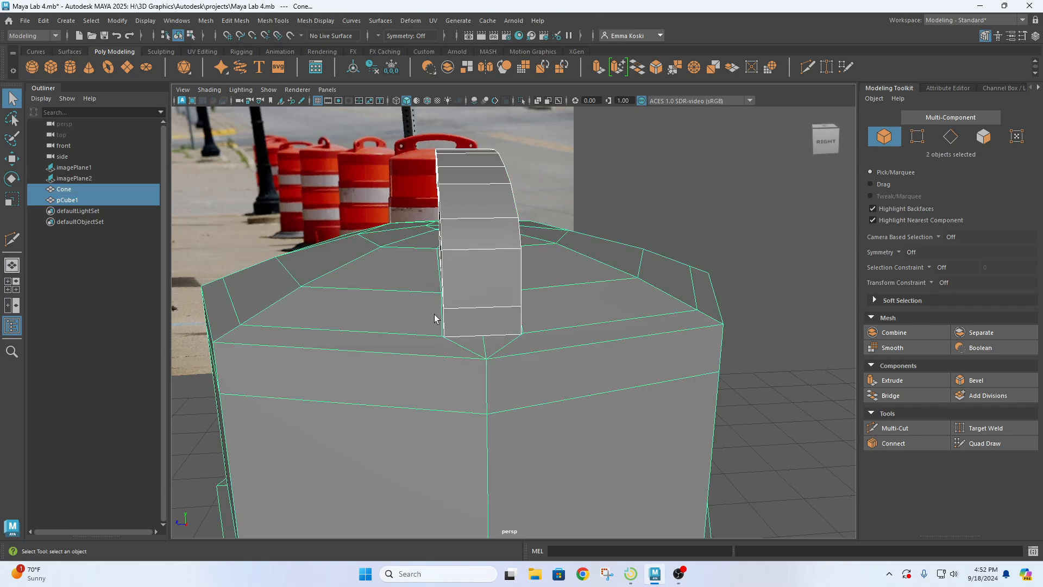
left_click_drag(435, 318, 506, 294, "alt")
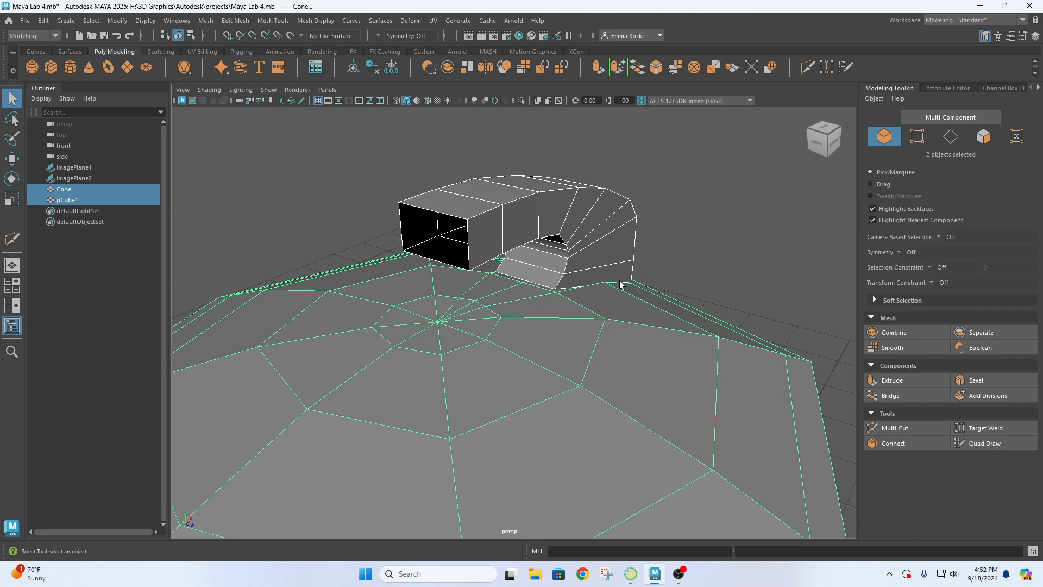
left_click_drag(620, 285, 477, 303, "alt")
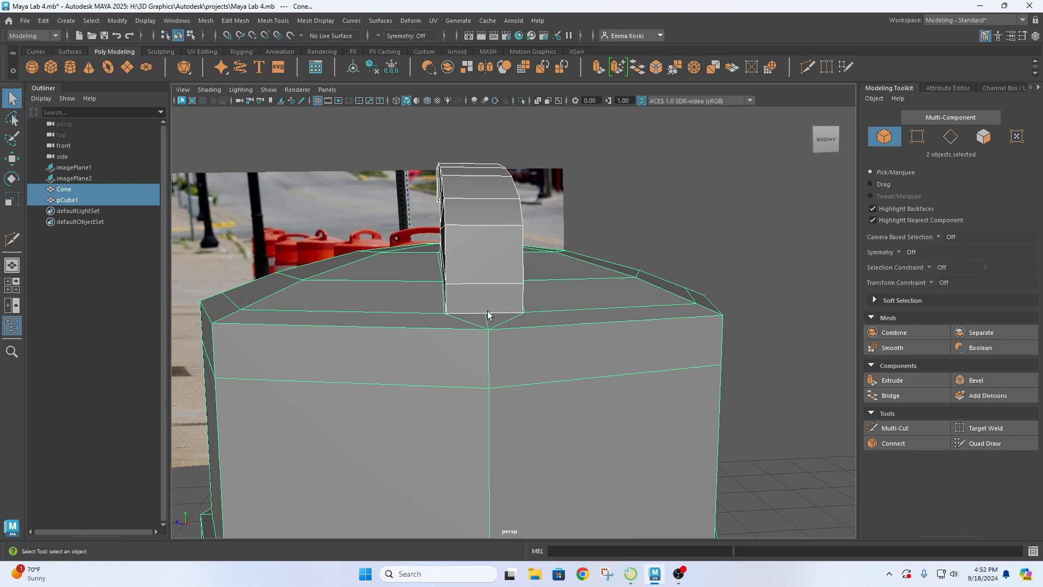
left_click_drag(496, 248, 478, 305, "alt")
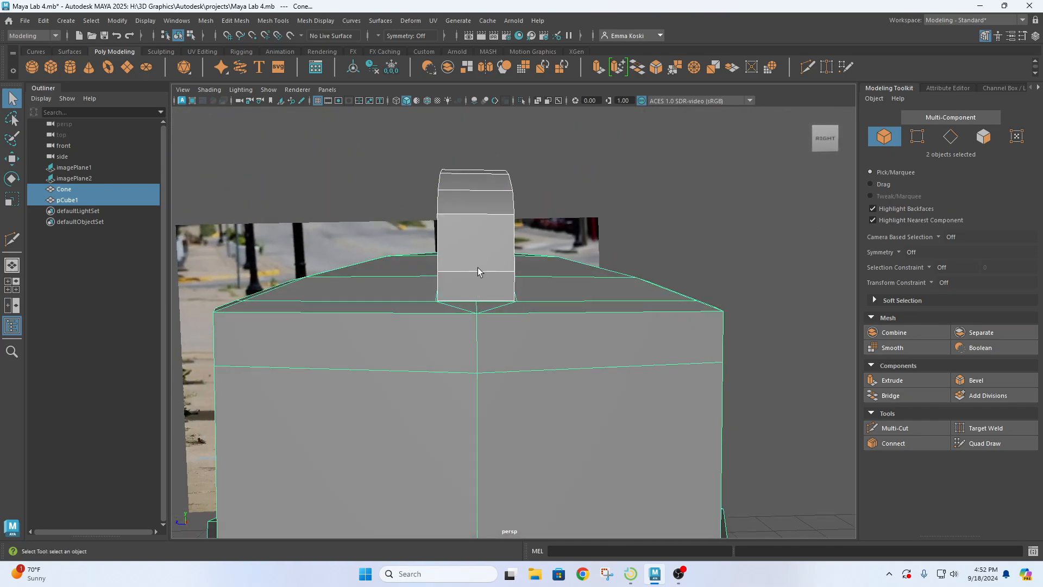
Insert an edge loop lengthwise down the middle of the handle, in line with the Cone's corner edge
left_click(734, 213)
left_click(460, 240)
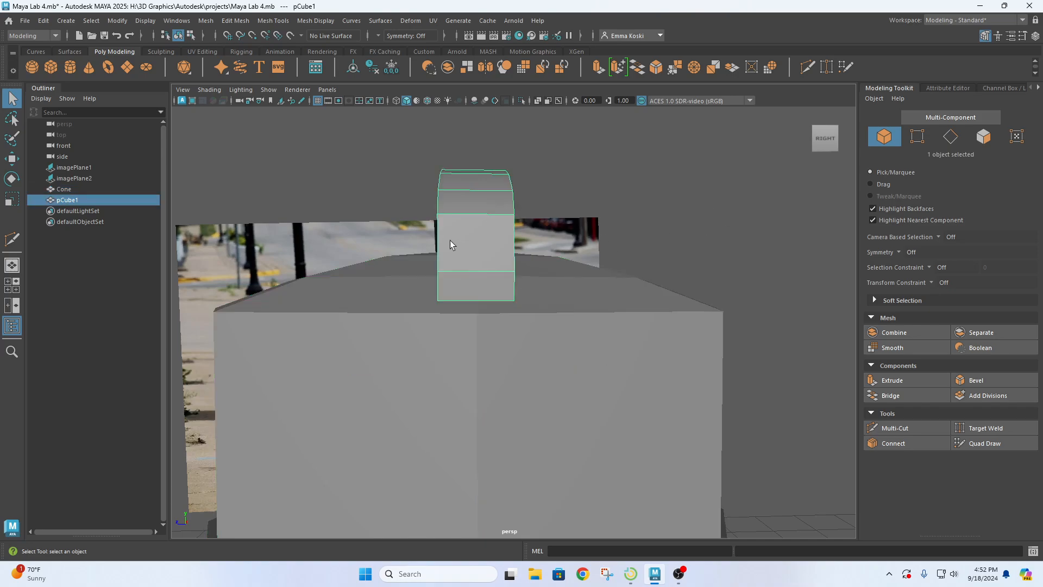
left_click(271, 21)
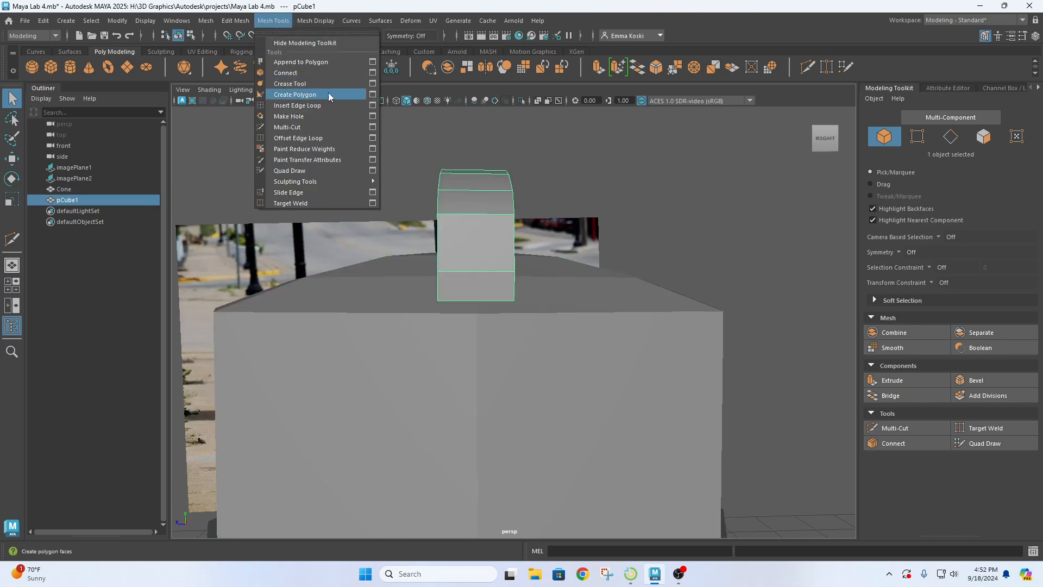
left_click(348, 105)
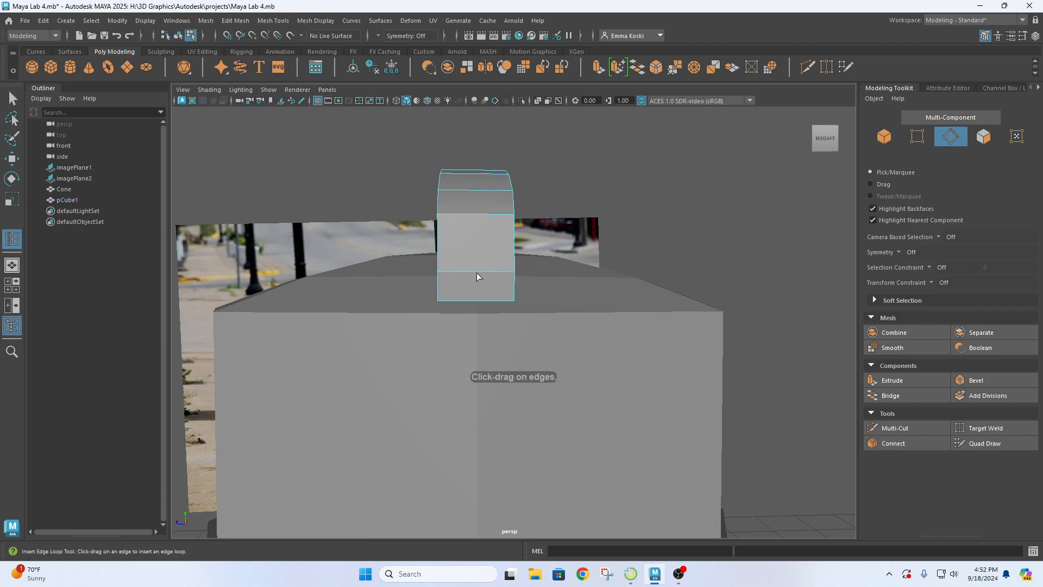
left_click(477, 277)
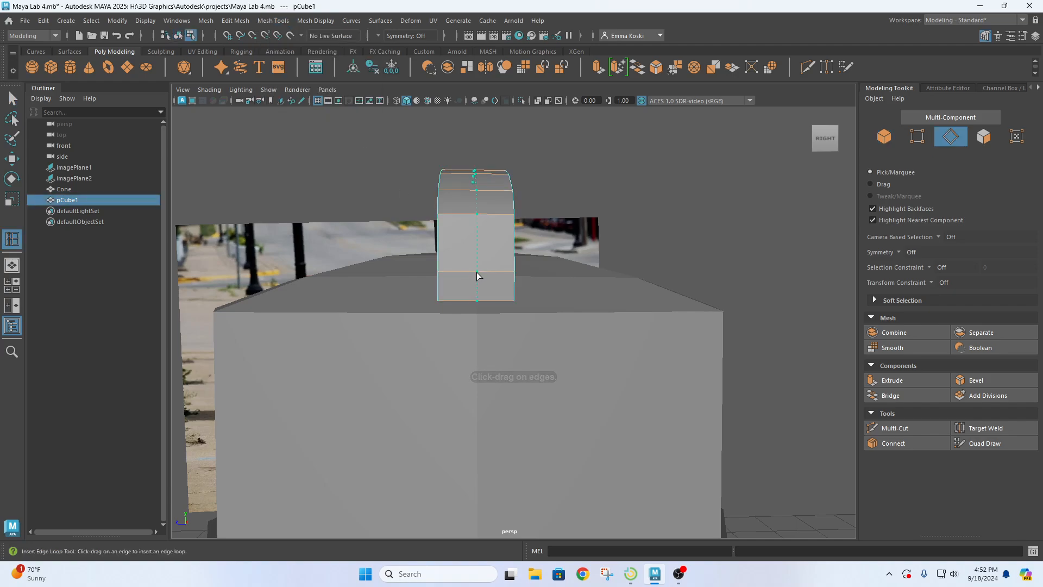
left_click(476, 276)
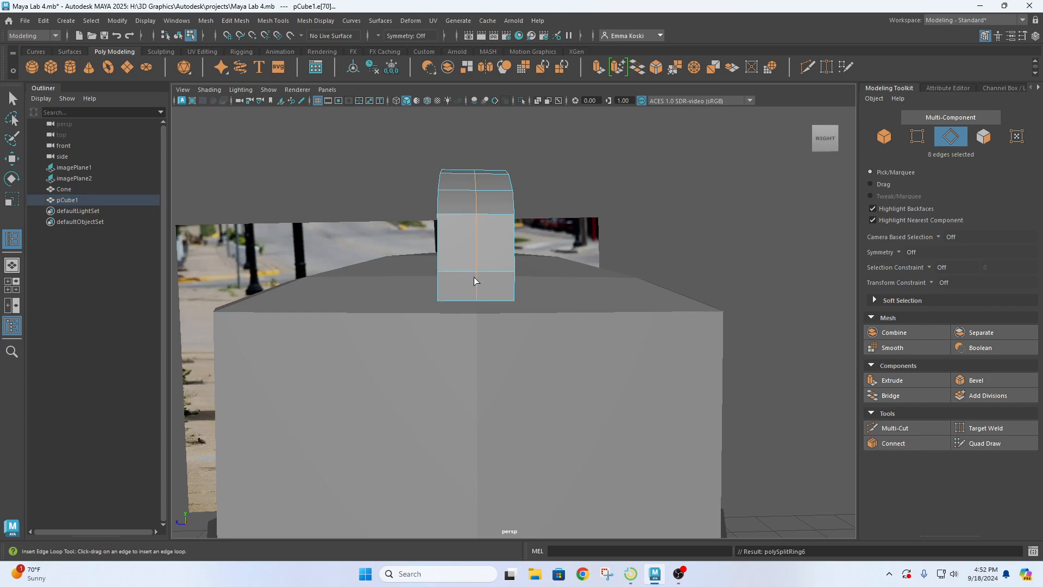
Examine how the handle's new middle edge loop lines up with the Cone's edges in wireframe and shaded display
key("space")
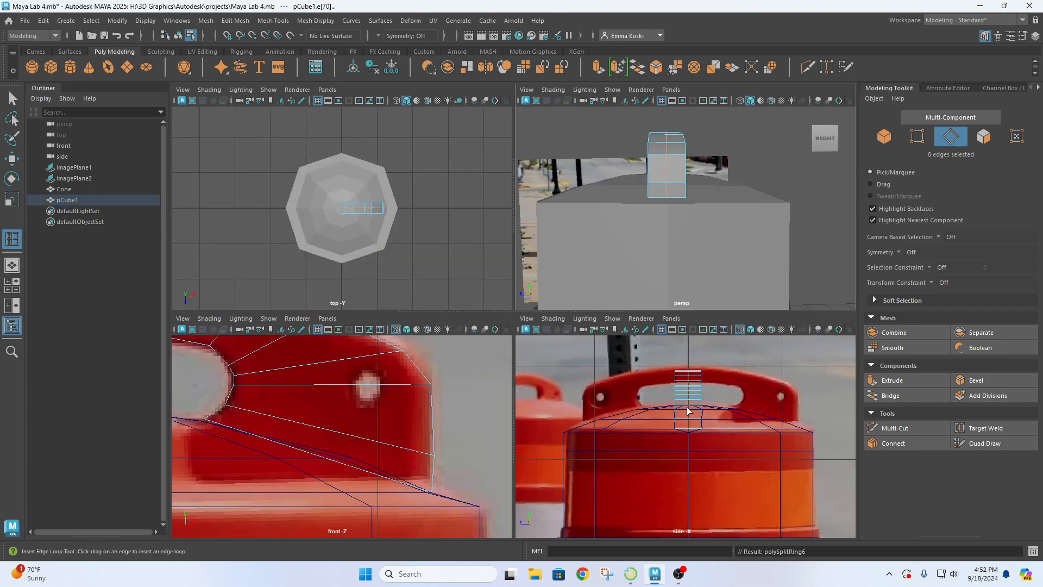
key("space")
scroll(489, 320, "up", 5)
left_click_drag(474, 277, 495, 321, "alt")
key("4")
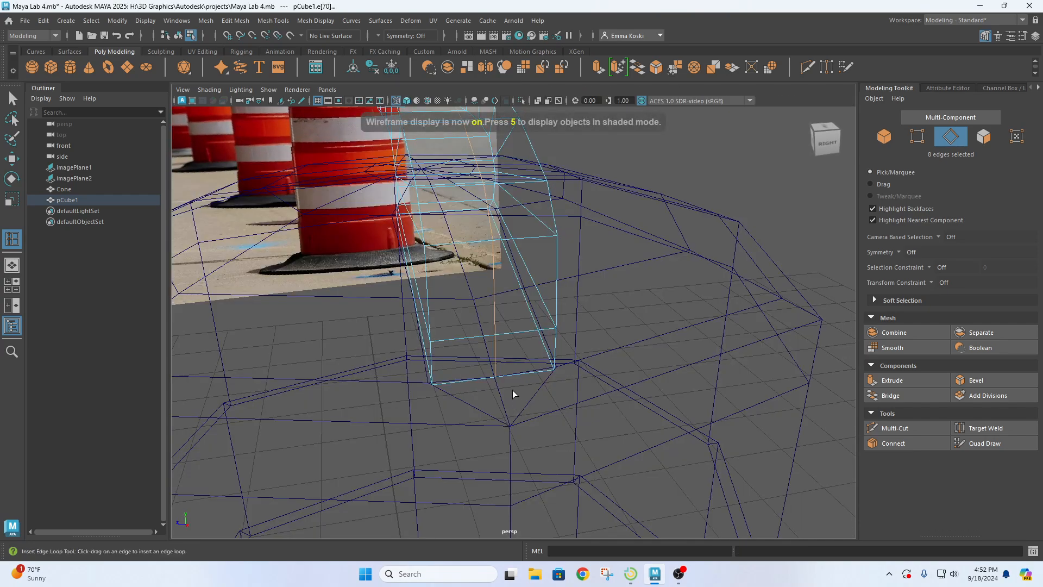
mouse_move(513, 389)
left_mouse_down("alt")
mouse_move(587, 389)
mouse_move(511, 347)
mouse_move(593, 314)
left_mouse_up("alt")
key("q")
key("5")
key("4")
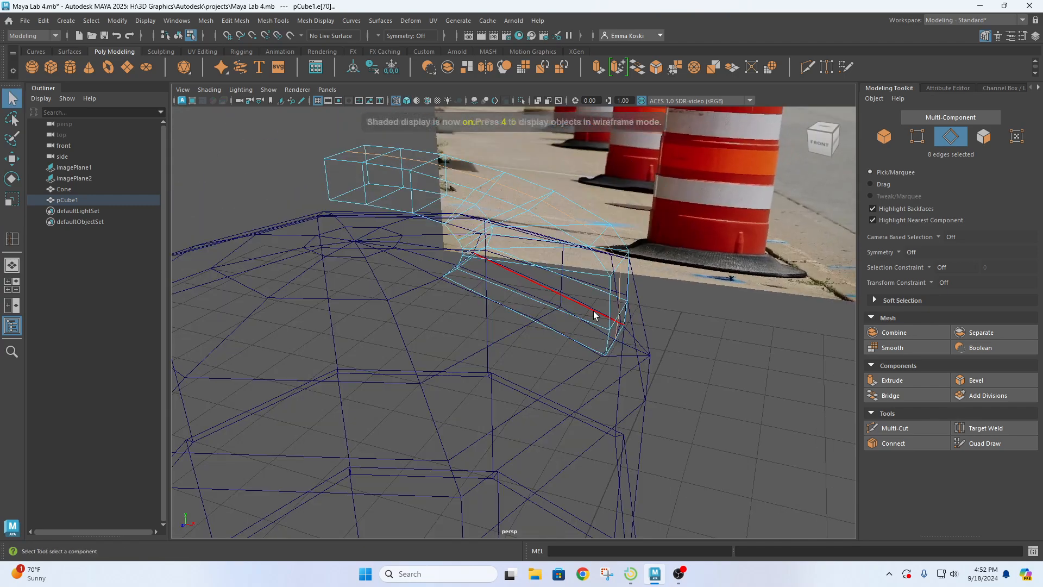
key("5")
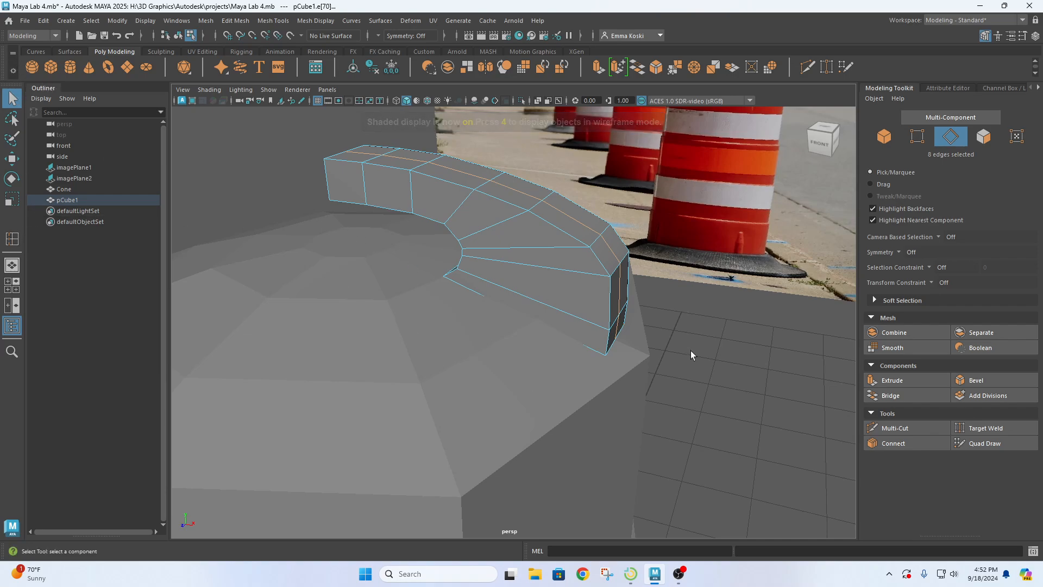
Delete the Cone's two adjacent faces beneath the handle's inner end
left_click_drag(673, 322, 582, 340, "alt")
left_click(559, 346)
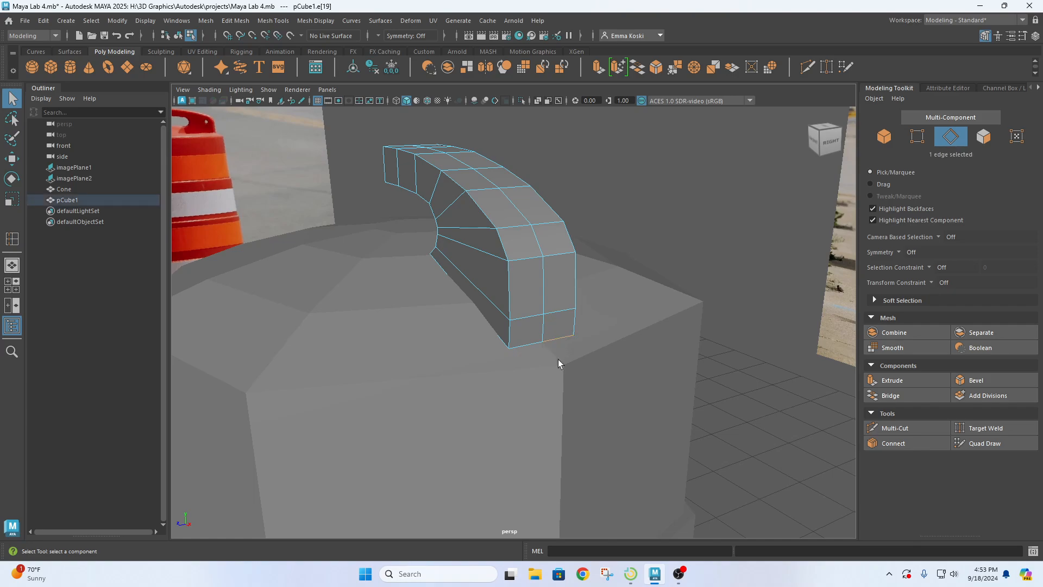
left_click(558, 359)
scroll(558, 354, "up", 4)
left_click_drag(602, 387, 661, 391, "alt")
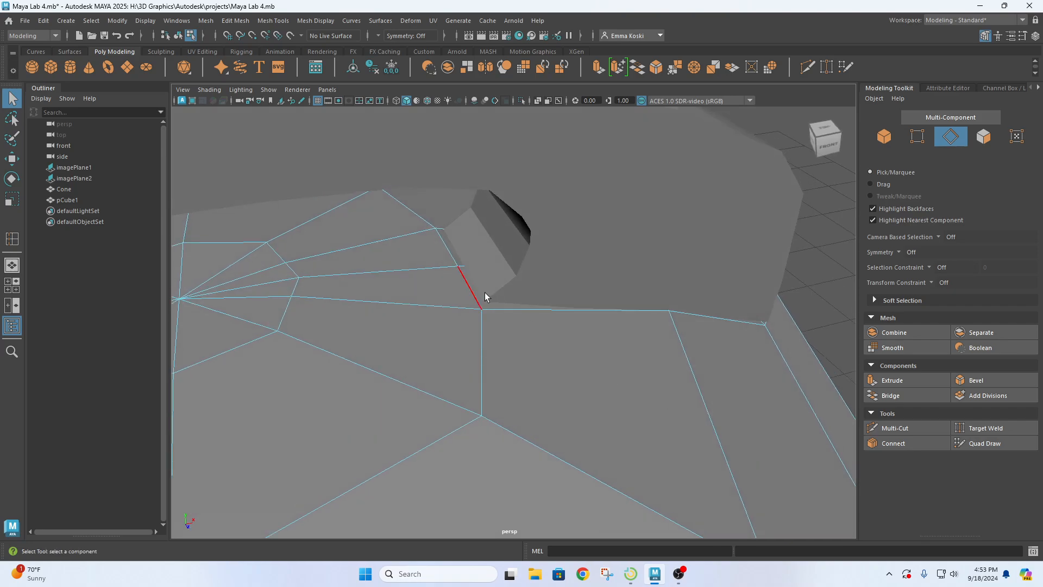
left_click(465, 282)
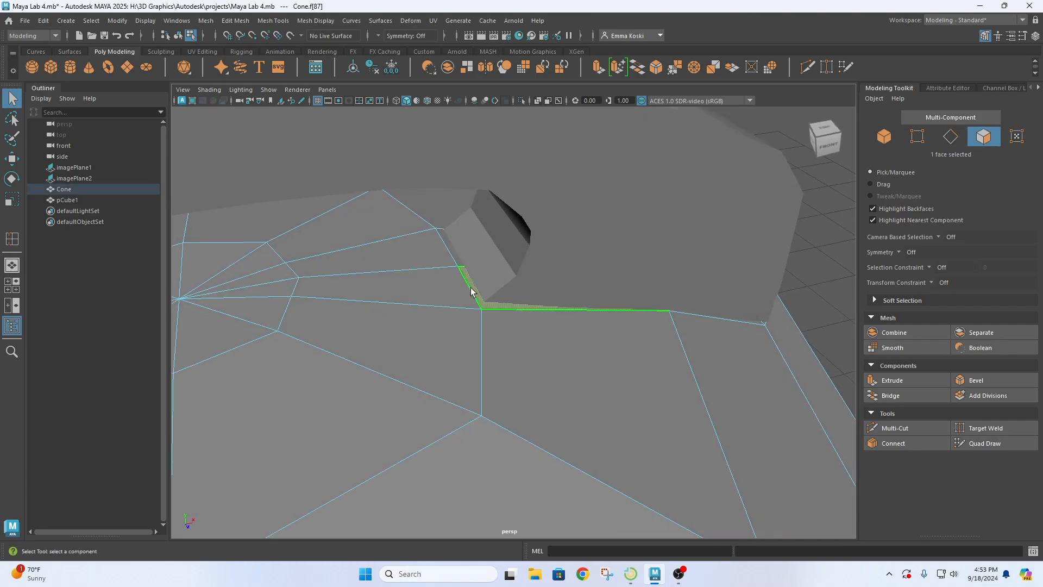
left_click(454, 257, "shift")
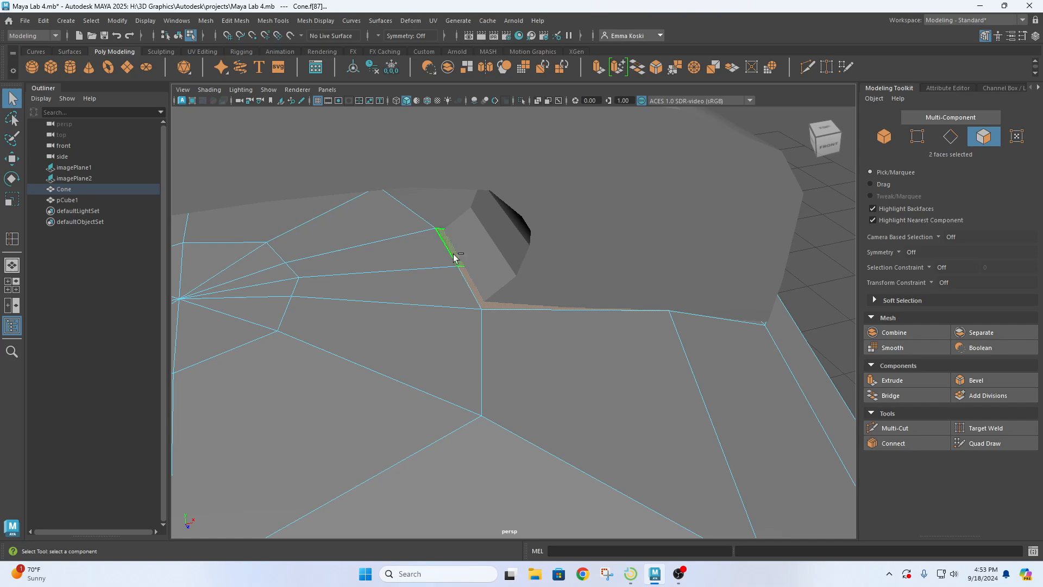
left_click(487, 272)
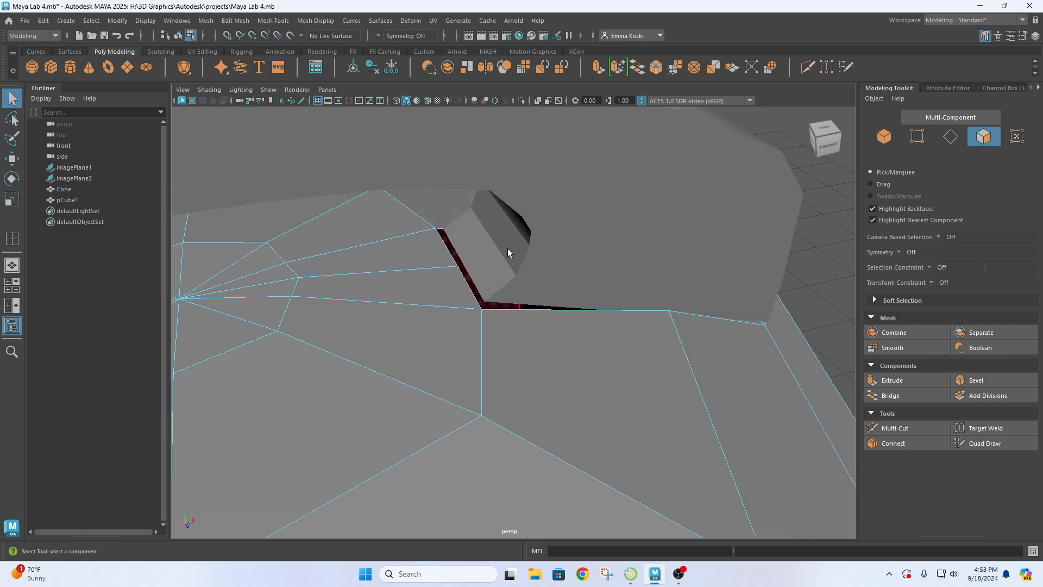
Delete the Cone's two remaining quad faces beneath the handle's outer end, working from inside the barrel
left_click_drag(546, 280, 512, 270, "alt")
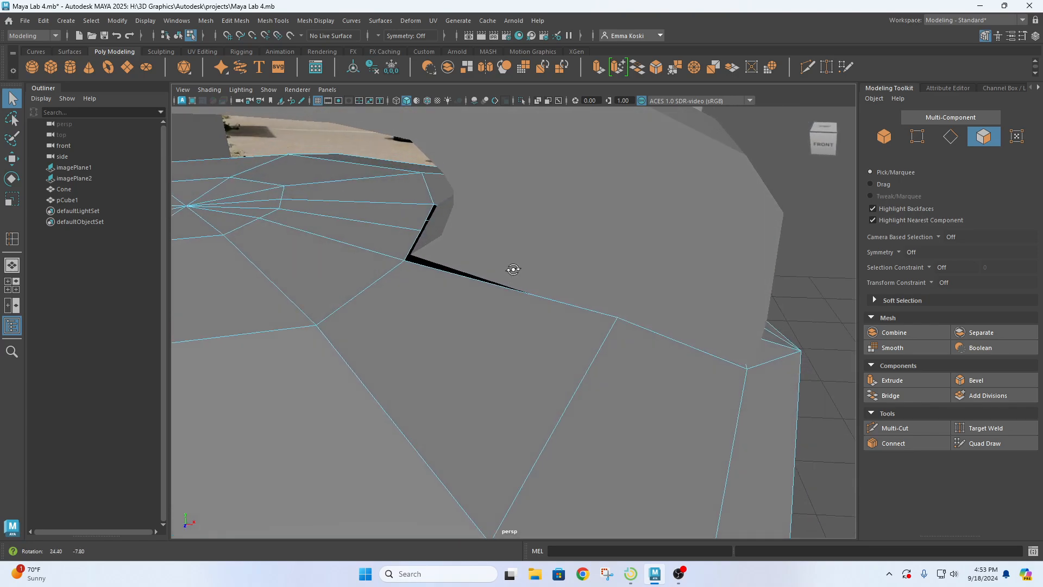
left_click_drag(531, 333, 694, 308, "alt")
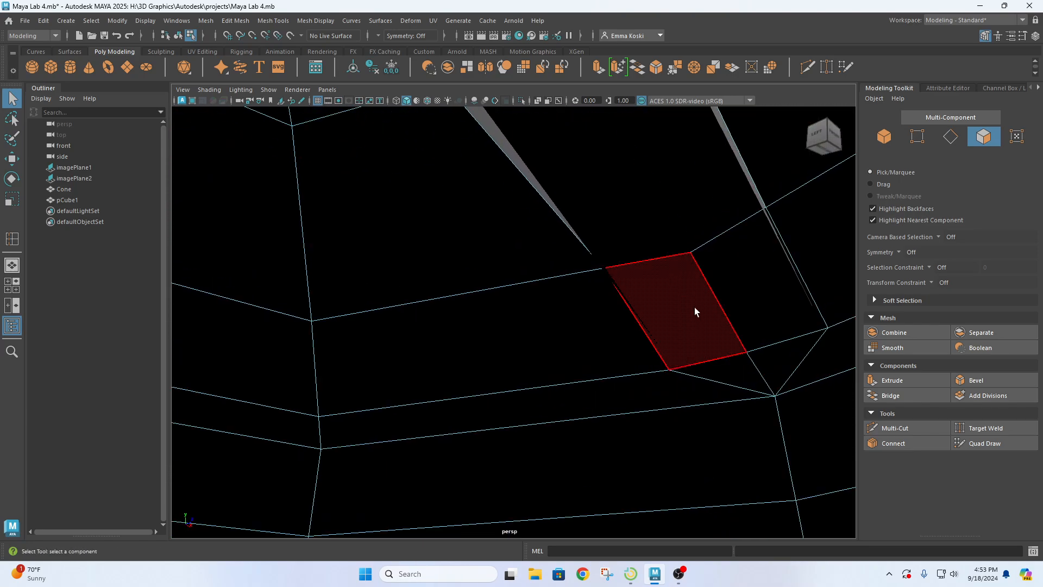
left_click(686, 298)
mouse_move(645, 281)
left_mouse_down("alt")
mouse_move(562, 301)
mouse_move(588, 308)
mouse_move(586, 359)
mouse_move(530, 356)
mouse_move(537, 311)
mouse_move(603, 305)
mouse_move(660, 268)
left_mouse_up("alt")
scroll(685, 280, "up", 3)
middle_click_drag(685, 280, 451, 293, "alt")
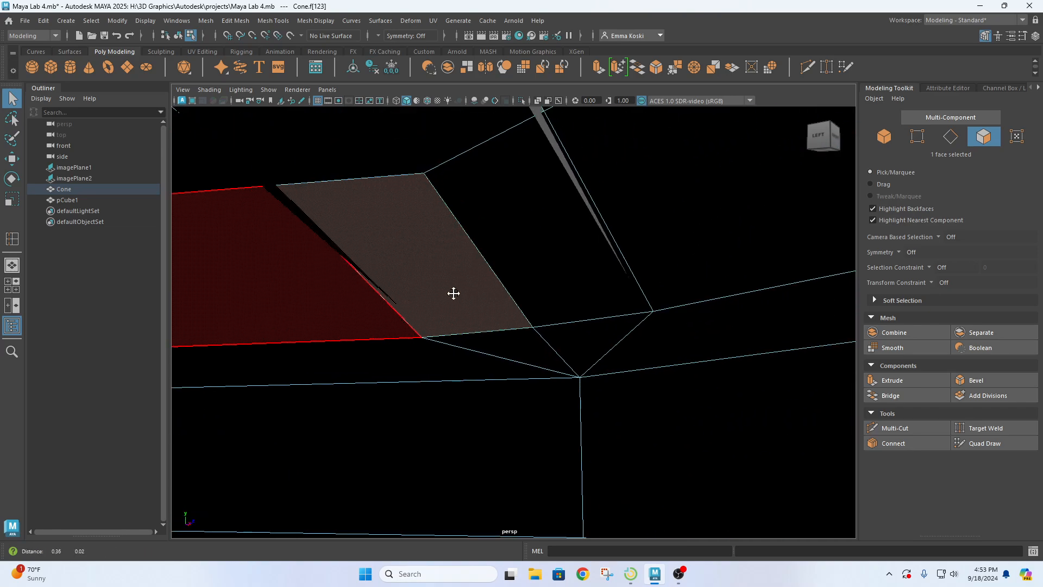
left_click_drag(553, 310, 592, 313, "alt")
scroll(479, 309, "down", 3)
left_click(472, 253)
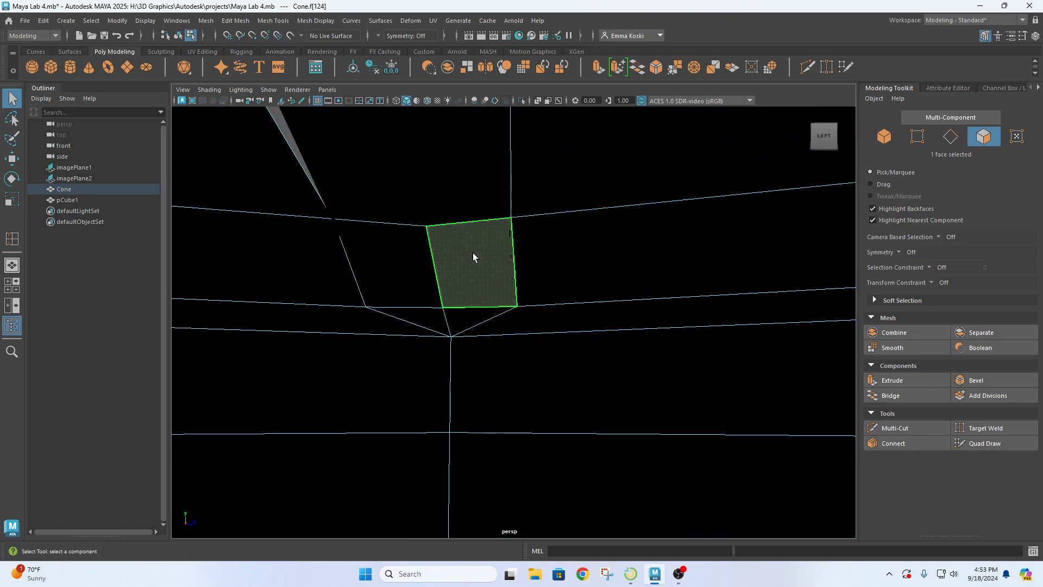
left_click(400, 263)
key("Delete")
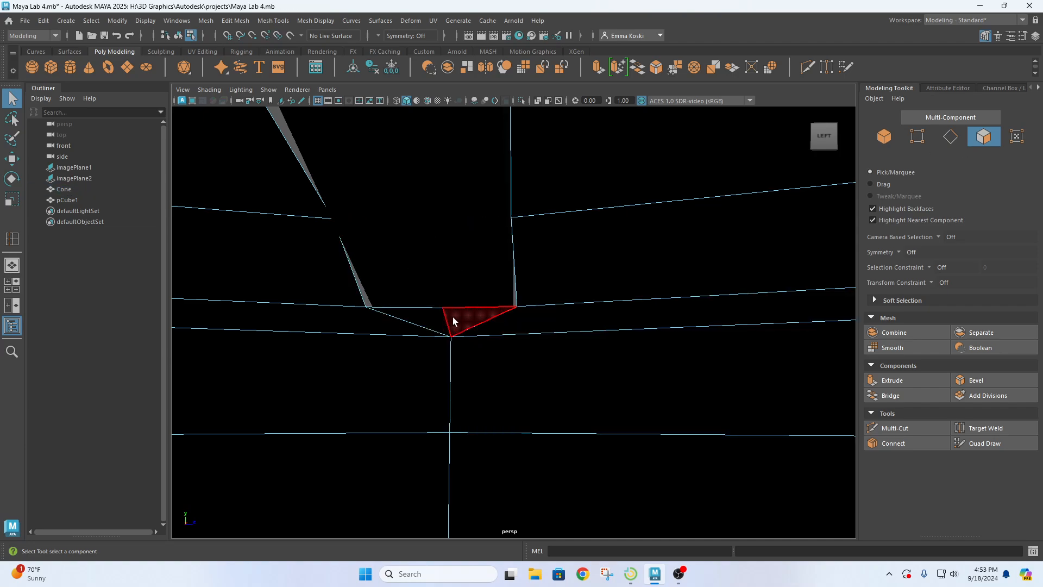
Scale the Cone's two edges at the opening's inner end slightly along Z to match the handle's width
left_click_drag(481, 322, 456, 316, "alt")
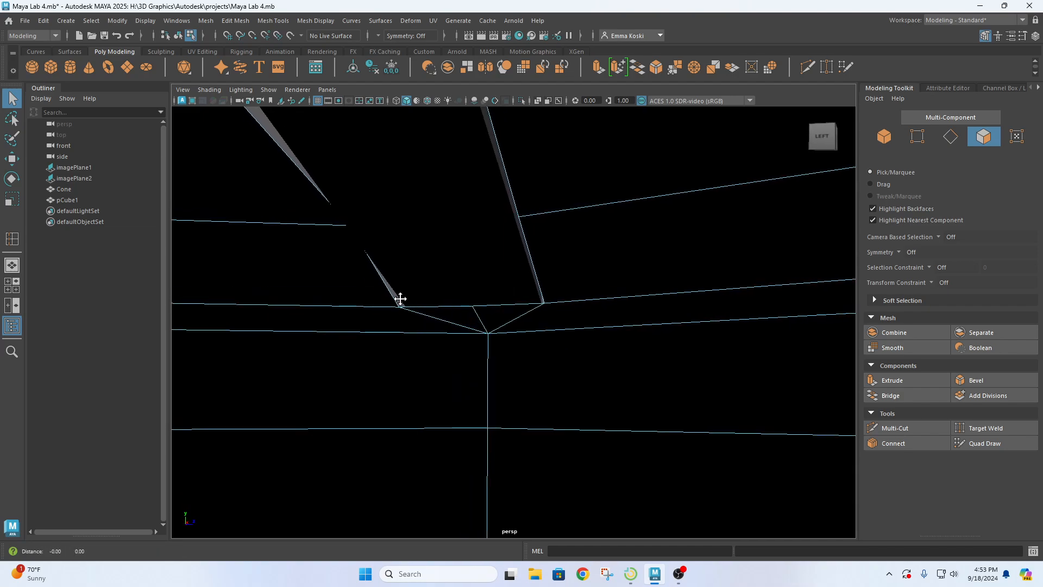
middle_click_drag(400, 300, 567, 372, "alt")
left_click_drag(566, 374, 604, 320, "alt")
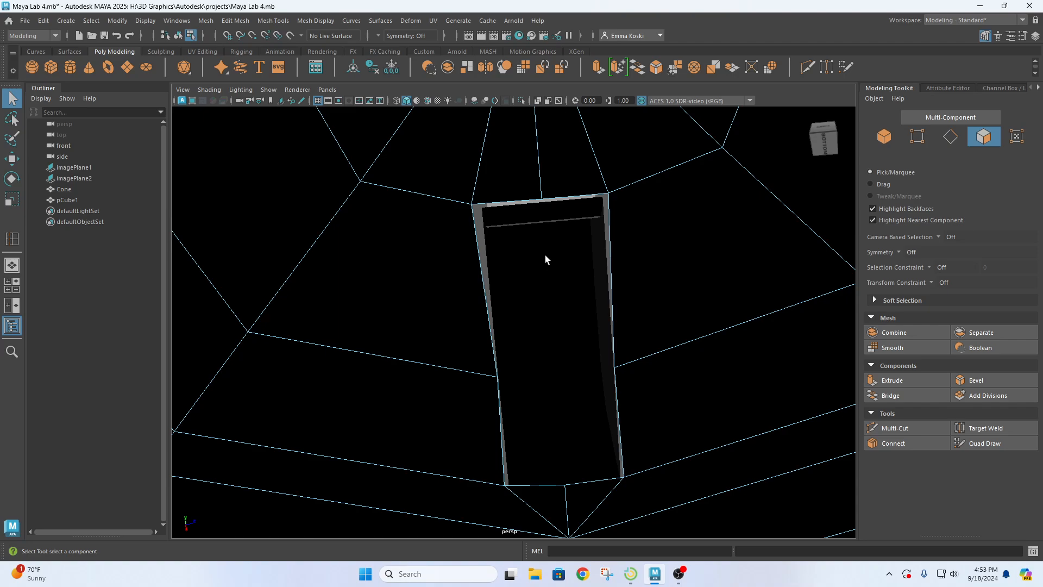
right_click_drag(521, 204, 524, 168)
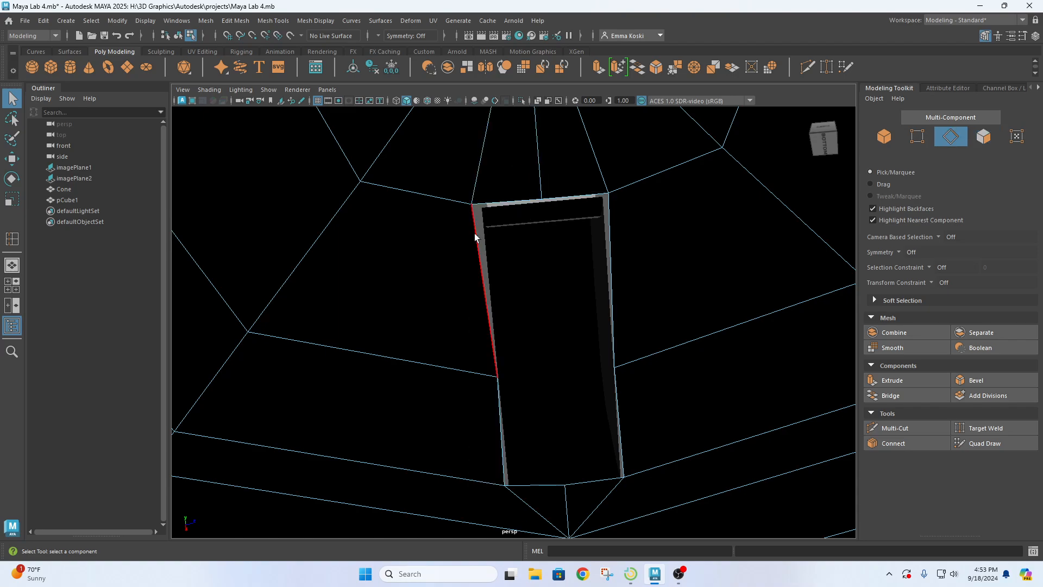
left_click(509, 202)
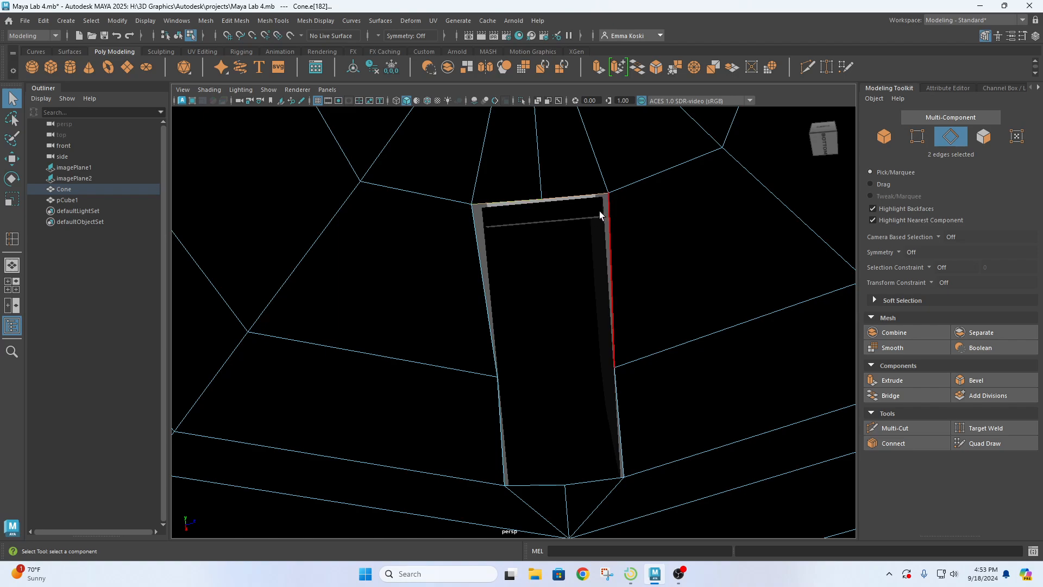
key("r")
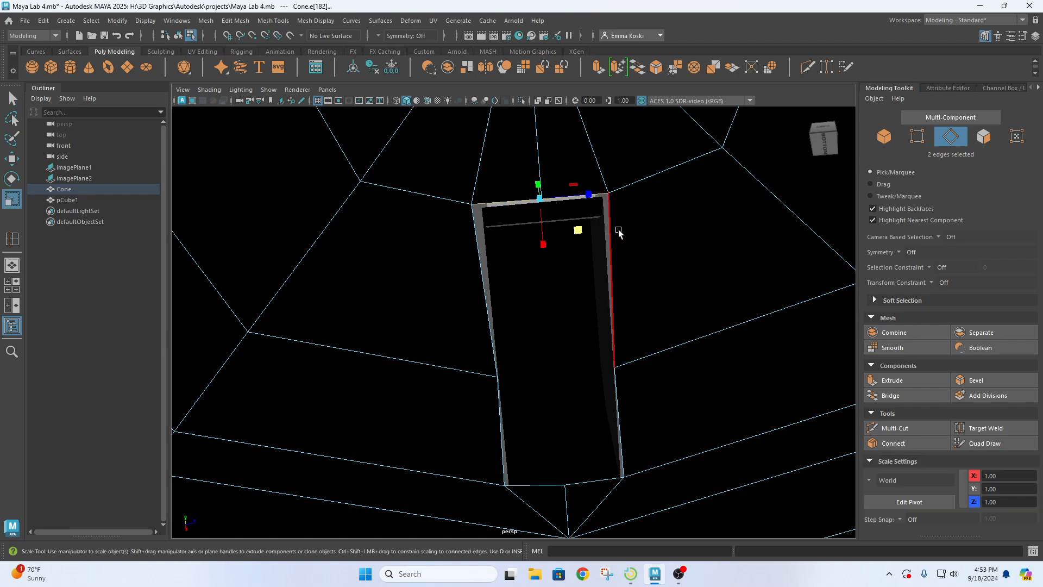
left_click_drag(613, 234, 607, 233, "alt")
left_click_drag(581, 191, 576, 189)
mouse_move(598, 485)
left_mouse_down("alt")
mouse_move(587, 438)
mouse_move(586, 470)
left_mouse_up("alt")
Scale the Cone's two edges at the opening's outer end slightly along Z to match the handle's width
left_click(548, 499)
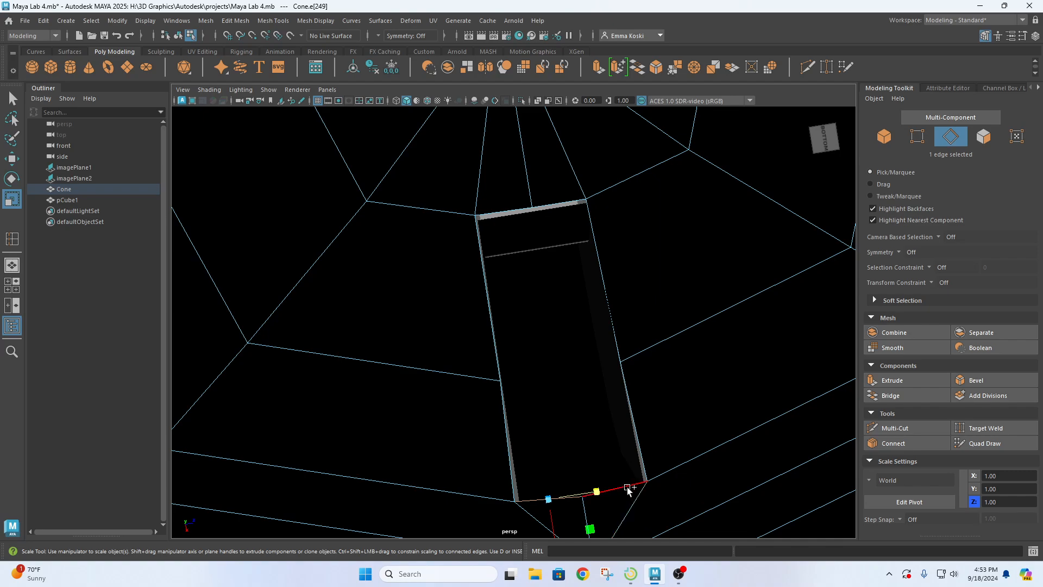
left_click(633, 488, "shift")
left_click_drag(634, 489, 634, 489)
key("q")
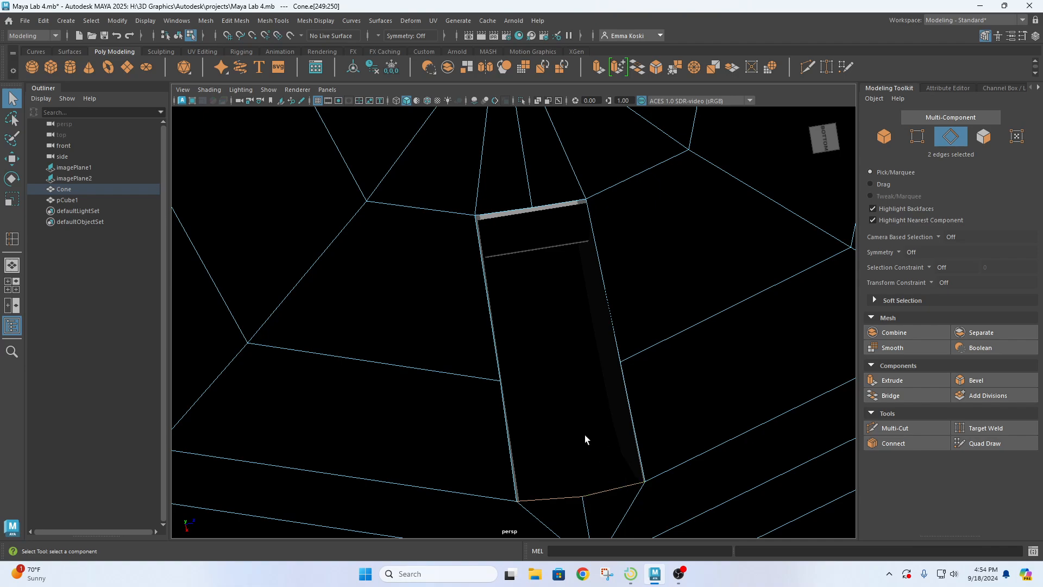
Move the Cone's middle vertex at the opening's outer end slightly along X, closer to the handle's end edge
mouse_move(584, 434)
left_mouse_down("alt")
mouse_move(595, 485)
mouse_move(580, 486)
mouse_move(571, 444)
left_mouse_up("alt")
middle_click_drag(572, 445, 537, 318, "alt")
scroll(585, 349, "up", 3)
right_click_drag(593, 249, 543, 251)
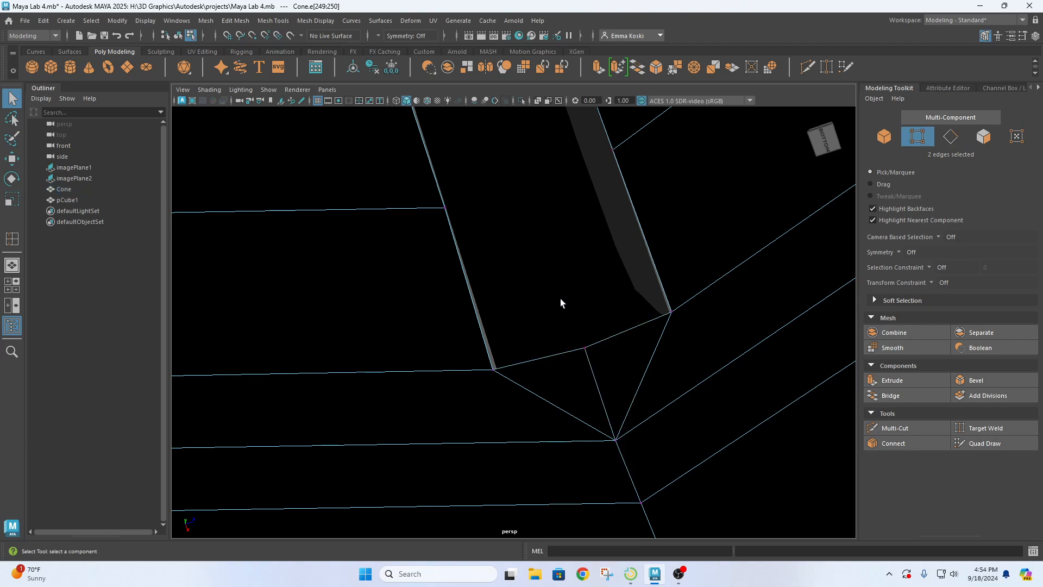
left_click(585, 351)
key("w")
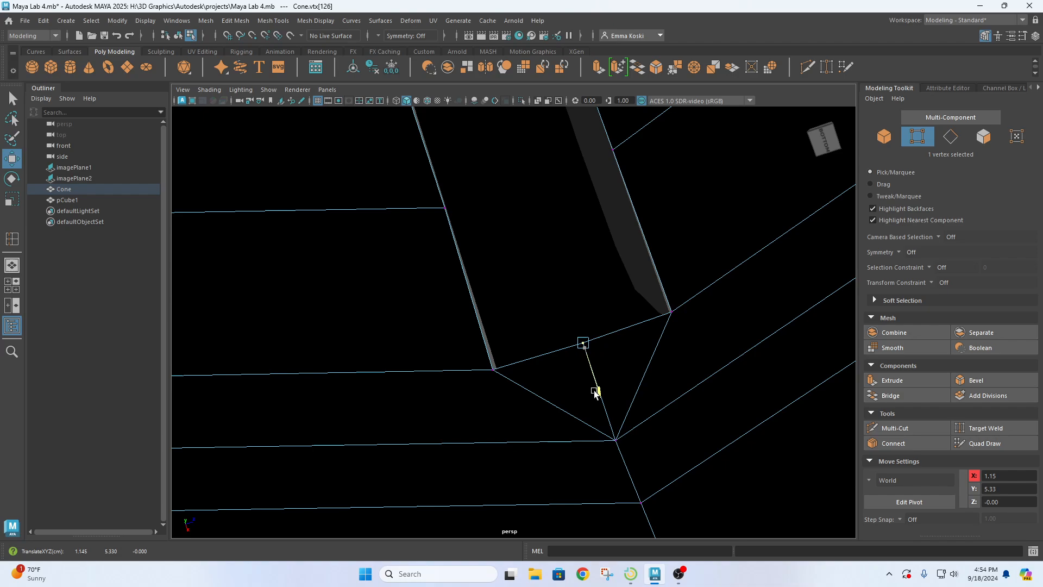
left_click_drag(673, 375, 580, 373, "alt")
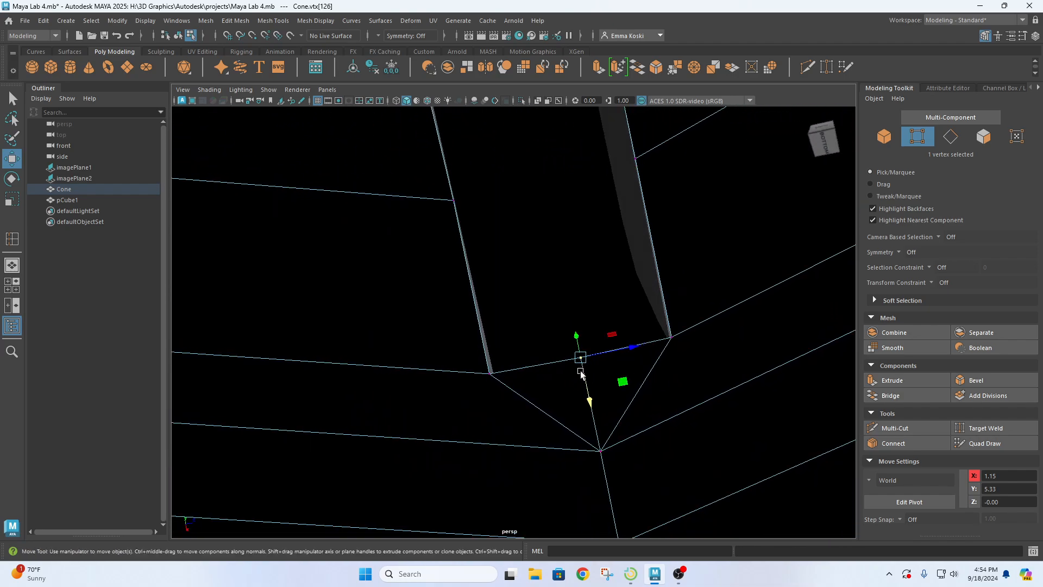
Delete the short Cone edge joining the opening's outer middle vertex to the barrel's corner vertex
mouse_move(612, 250)
right_mouse_down()
mouse_move(613, 220)
mouse_move(604, 236)
right_mouse_up()
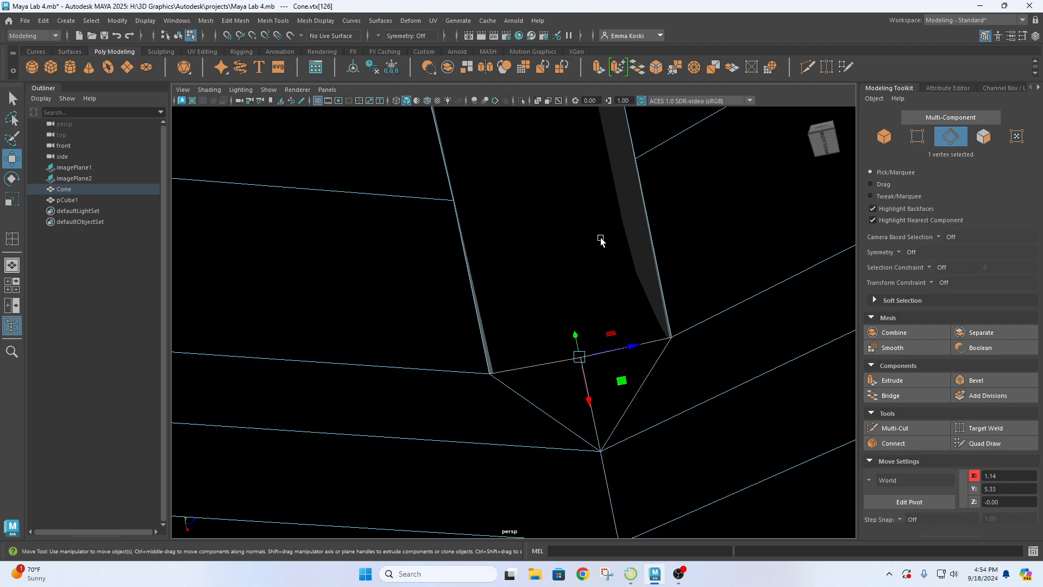
left_click(595, 390)
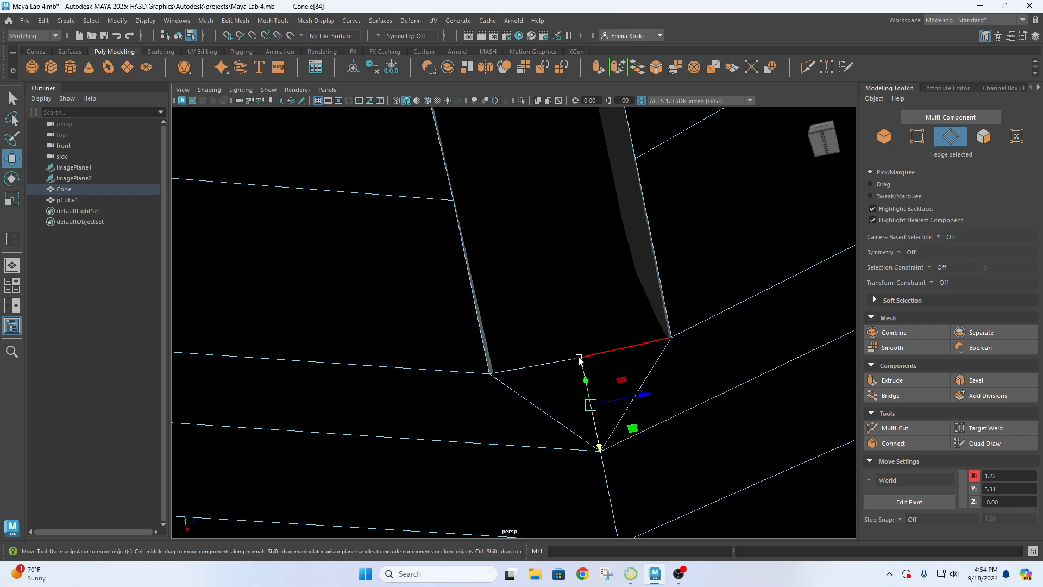
left_click(612, 403)
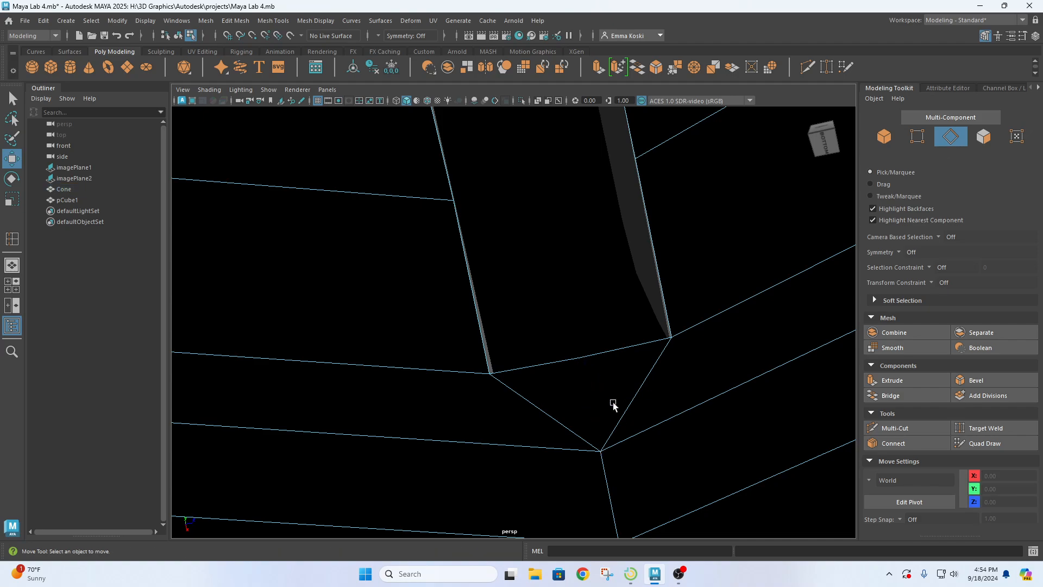
left_click(577, 375)
Inspect the Cone's middle vertex at the opening's outer end against the handle's edges, from inside and outside the barrel
right_click_drag(624, 250, 576, 252)
left_click_drag(569, 330, 595, 405)
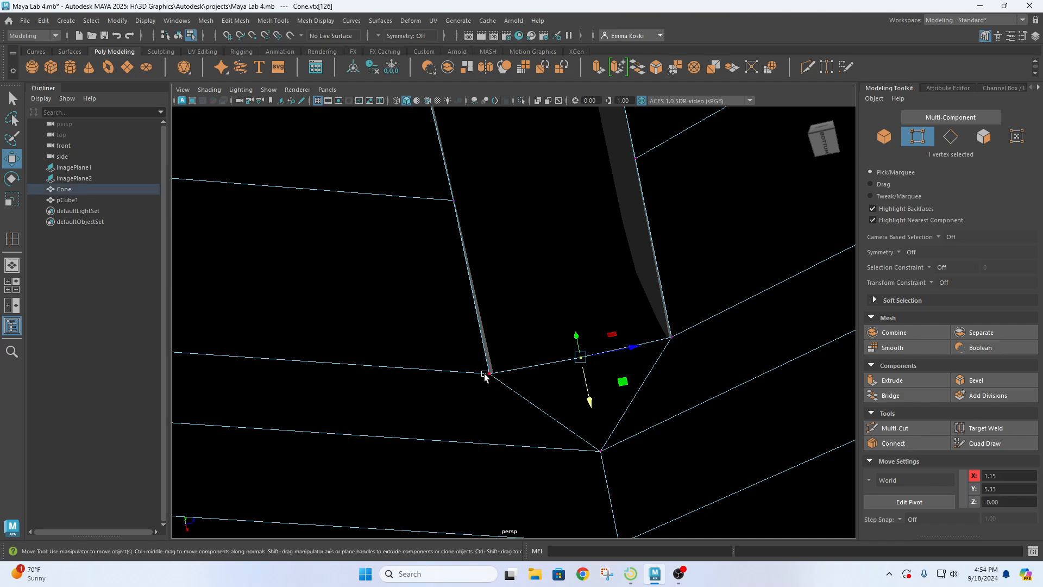
right_click_drag(565, 250, 598, 192)
left_click(557, 360)
left_click(633, 366)
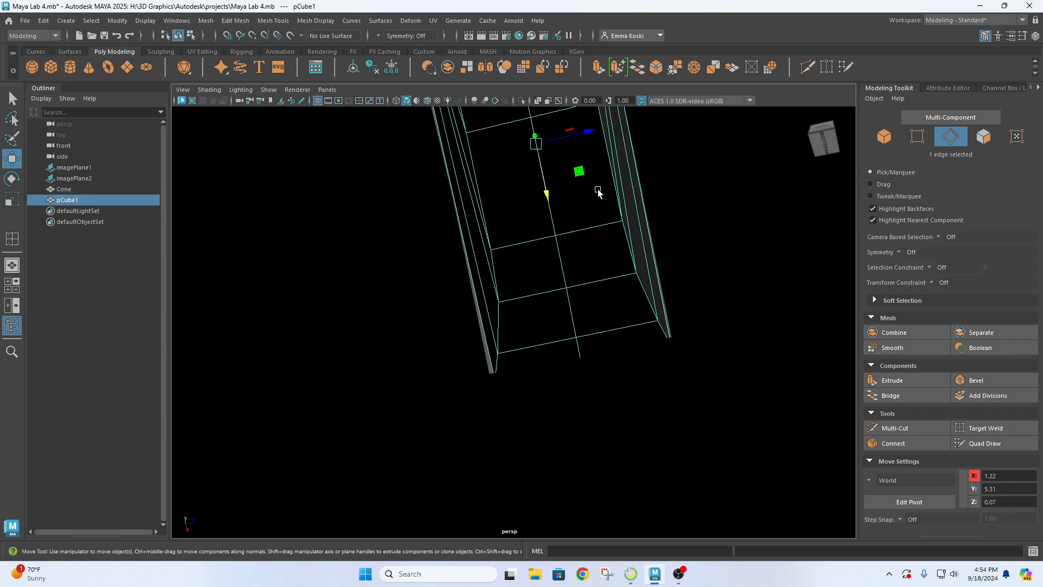
left_click(726, 339)
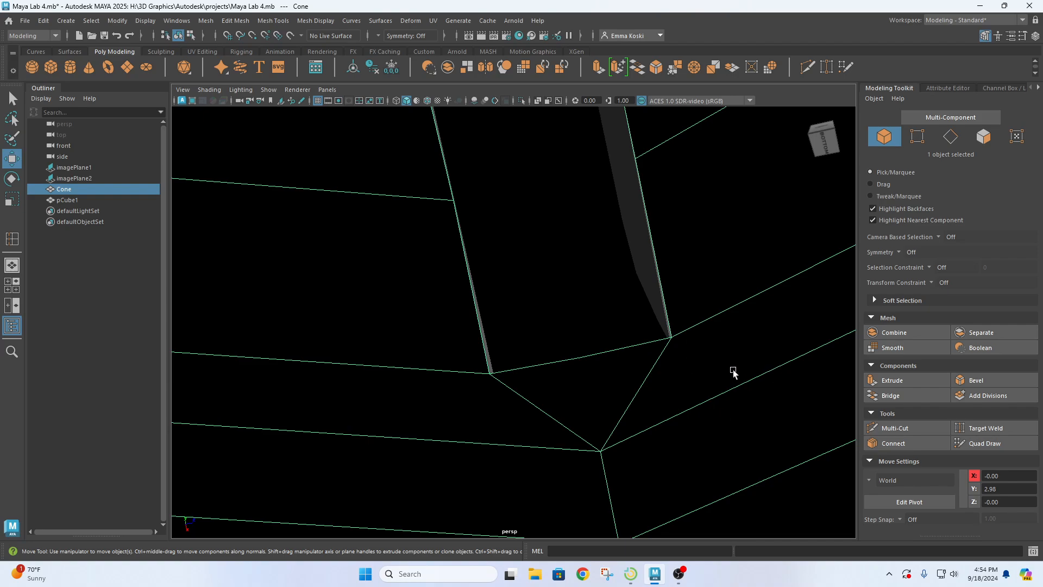
left_click_drag(731, 427, 521, 415, "alt")
mouse_move(543, 249)
right_mouse_down()
mouse_move(581, 257)
mouse_move(567, 295)
mouse_move(592, 252)
mouse_move(576, 252)
mouse_move(601, 285)
mouse_move(552, 241)
mouse_move(554, 251)
right_mouse_up()
scroll(510, 369, "up", 3)
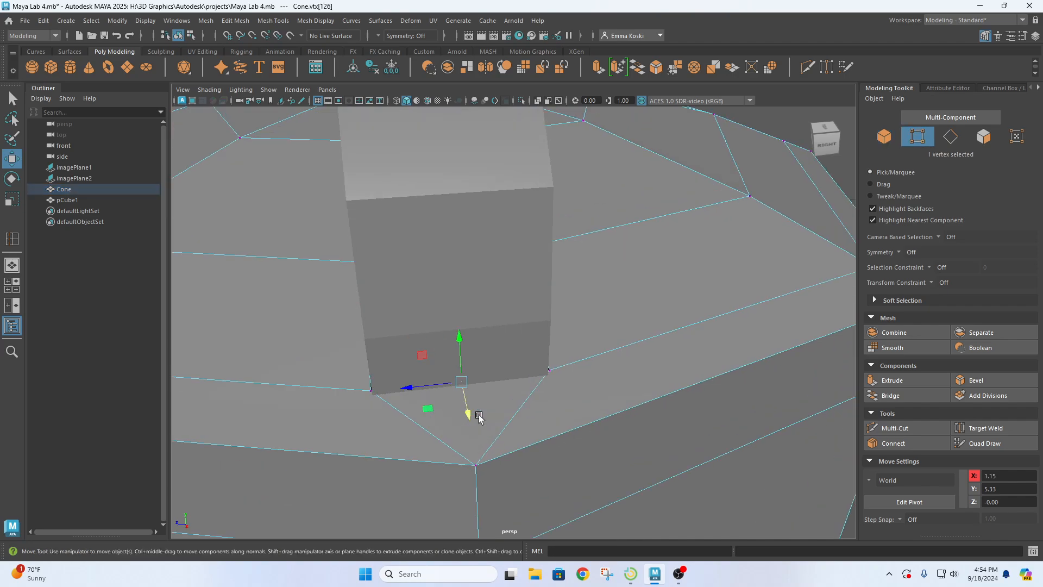
Check the Cone face beside the handle's outer end by selecting its corner vertices in wireframe display
key("4")
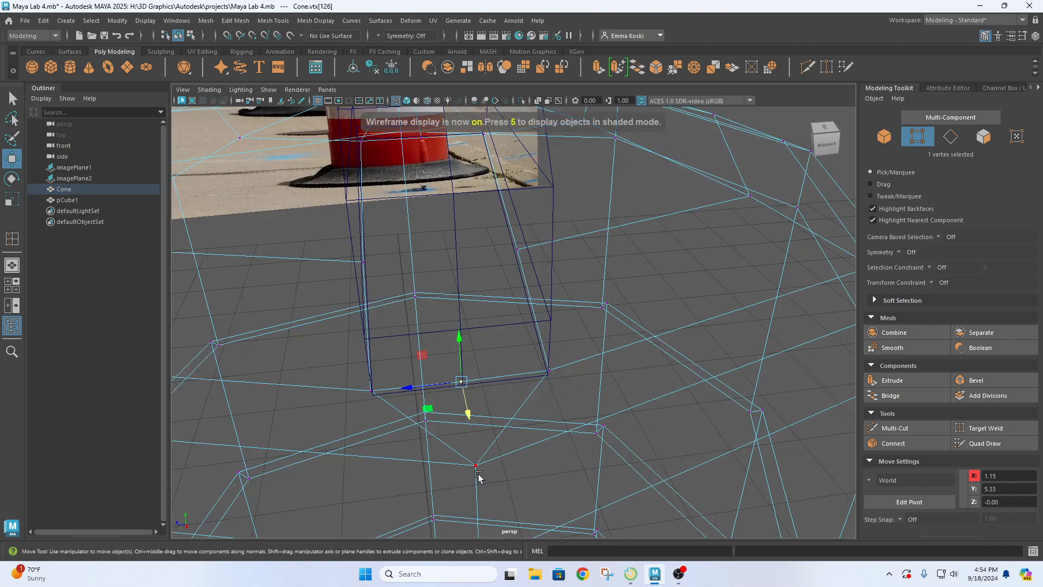
left_click_drag(534, 479, 380, 406)
left_click_drag(470, 422, 559, 403, "alt")
scroll(559, 403, "up", 2)
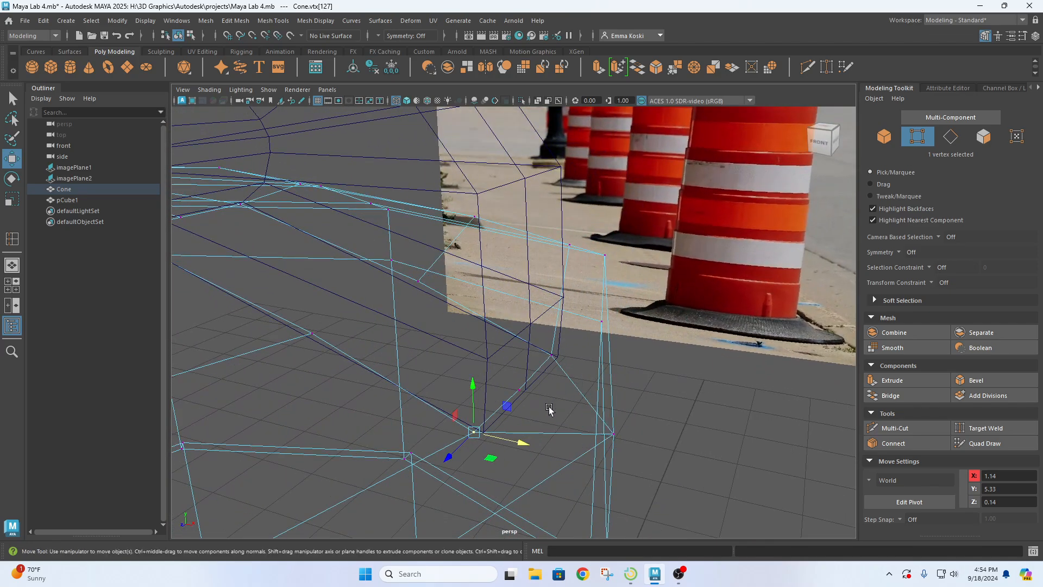
left_click(520, 390, "shift")
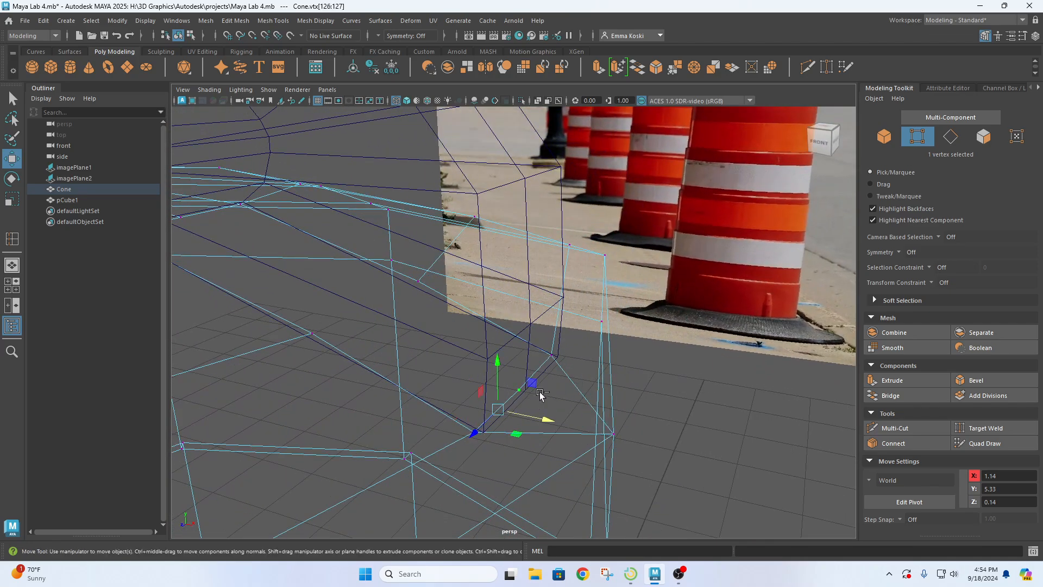
left_click(551, 357, "shift")
left_click(612, 433, "shift")
mouse_move(681, 446)
left_mouse_down("alt")
mouse_move(692, 452)
mouse_move(670, 447)
left_mouse_up("alt")
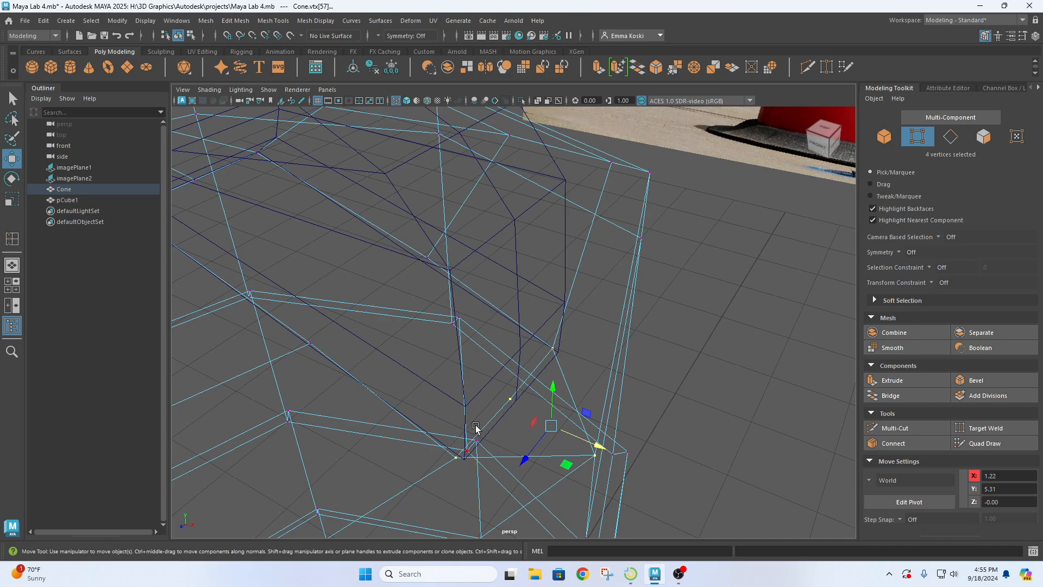
left_click_drag(607, 426, 539, 416, "alt")
key("5")
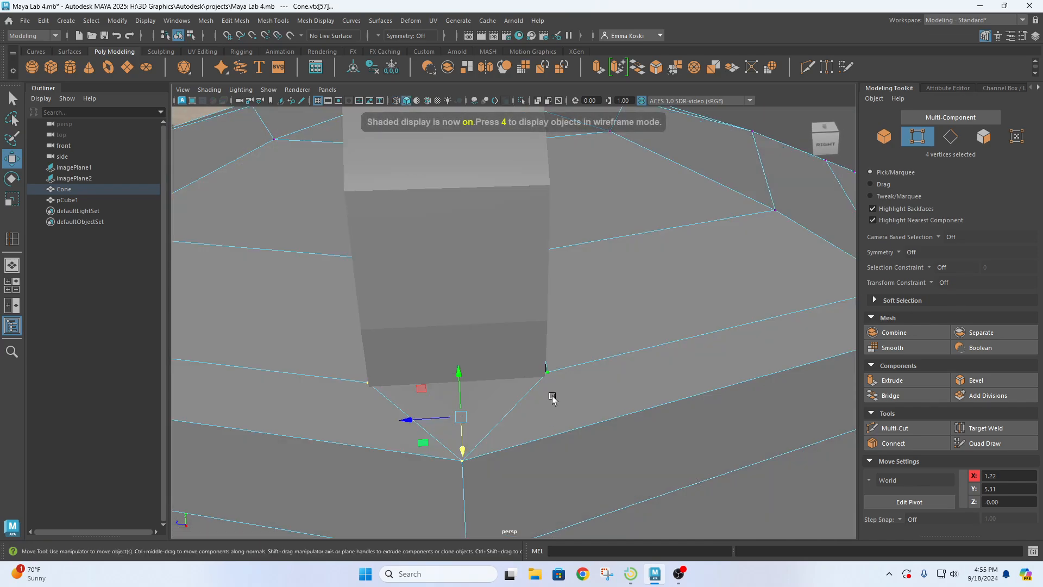
Combine the handle pCube1 and the Cone into a single mesh
mouse_move(502, 399)
left_mouse_down("alt")
mouse_move(637, 329)
mouse_move(633, 337)
mouse_move(497, 218)
mouse_move(467, 281)
left_mouse_up("alt")
right_click_drag(412, 233, 489, 216)
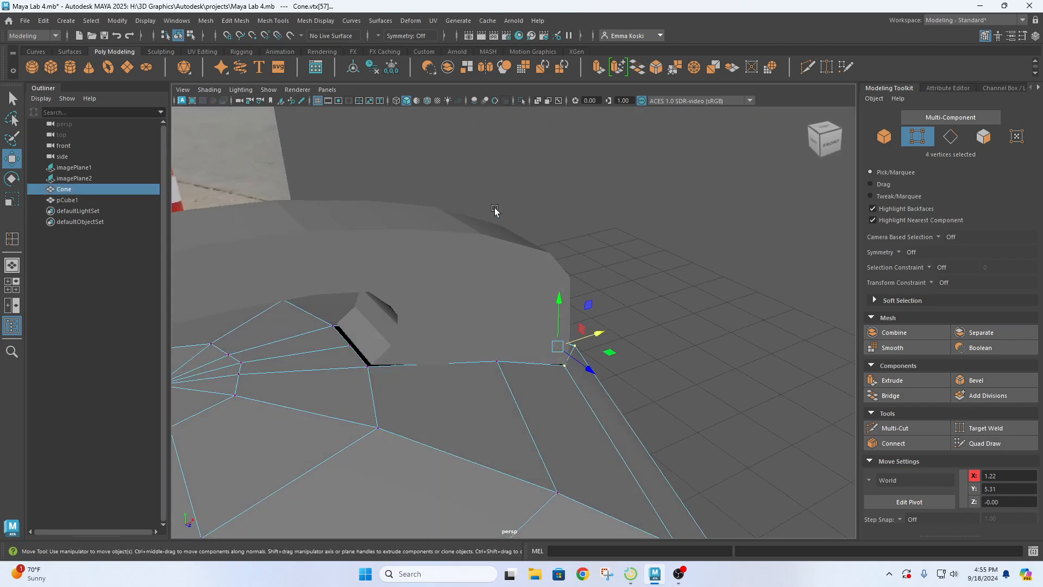
left_click_drag(603, 278, 557, 256, "alt")
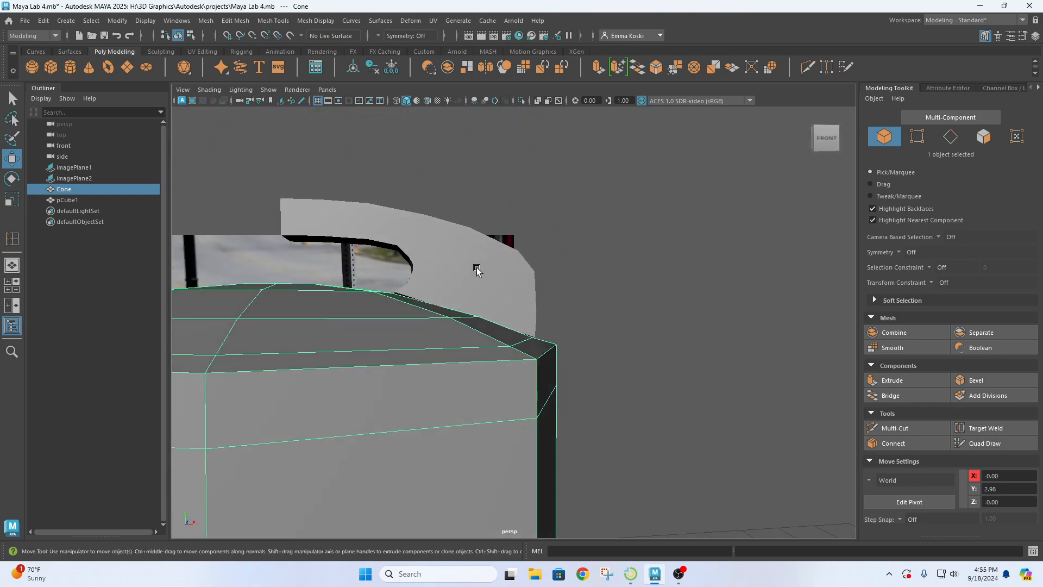
left_click(459, 257)
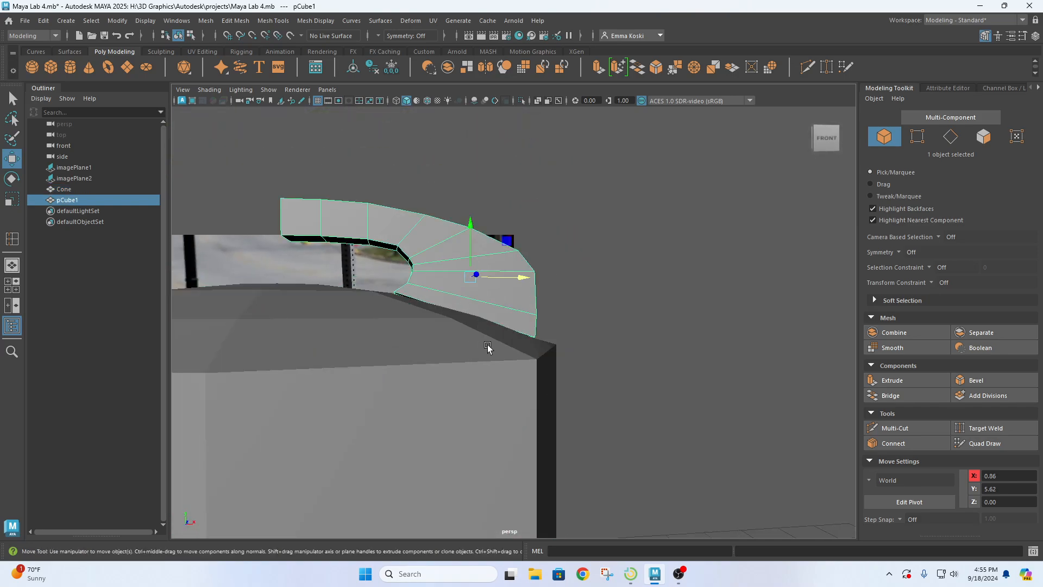
right_click_drag(517, 263, 570, 239)
left_click_drag(596, 317, 589, 321, "alt")
key("q")
left_click(433, 357, "shift")
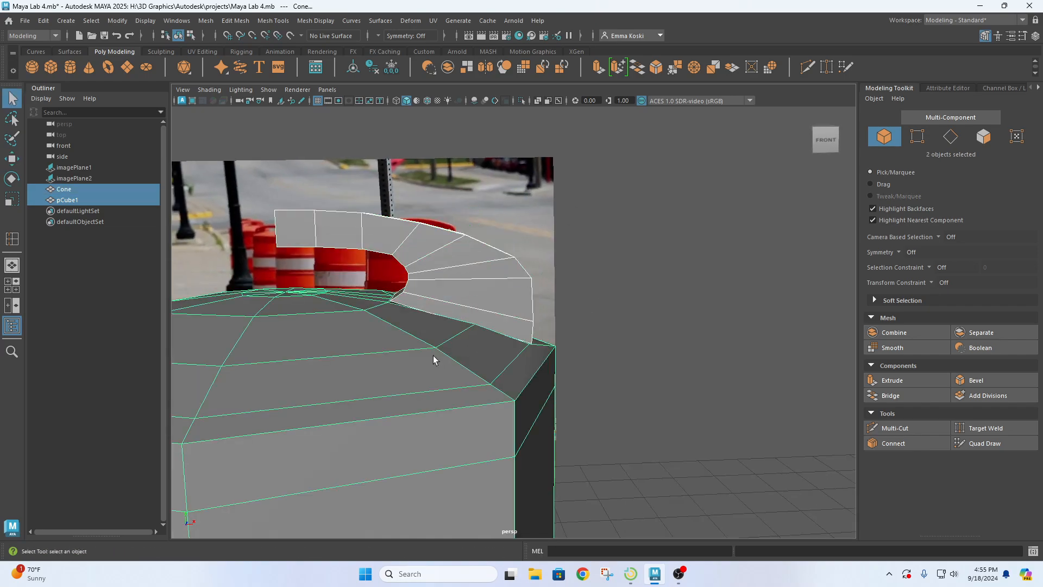
left_click(205, 20)
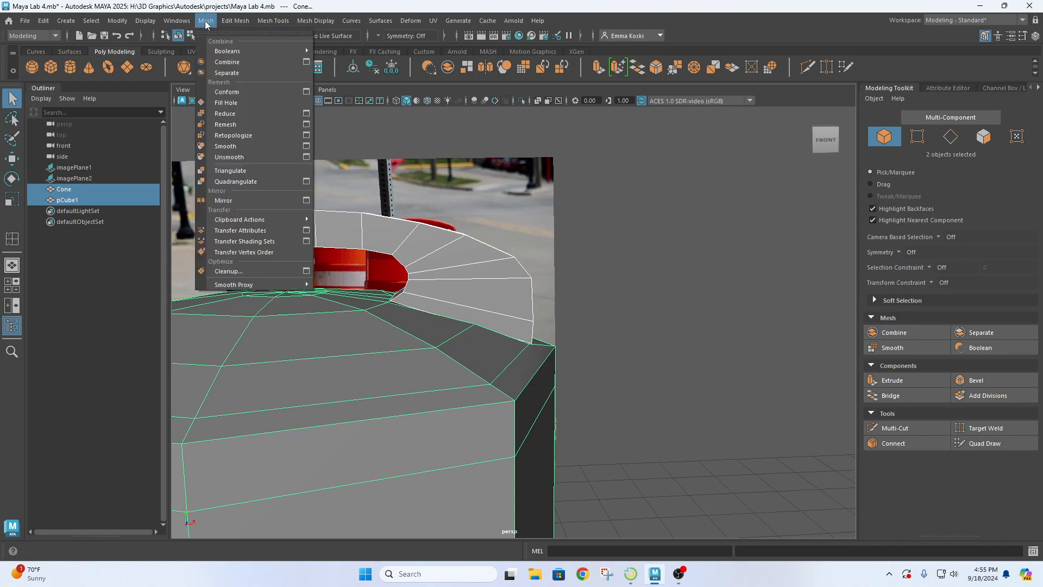
left_click(234, 63)
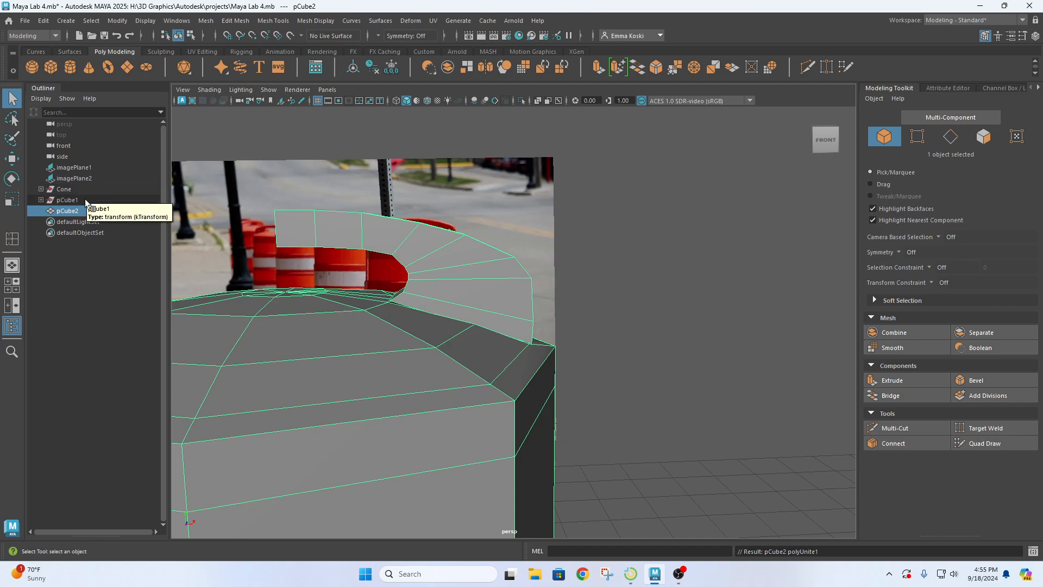
Inspect the combined mesh around the handle's outer end, from outside and inside the barrel
scroll(474, 315, "up", 5)
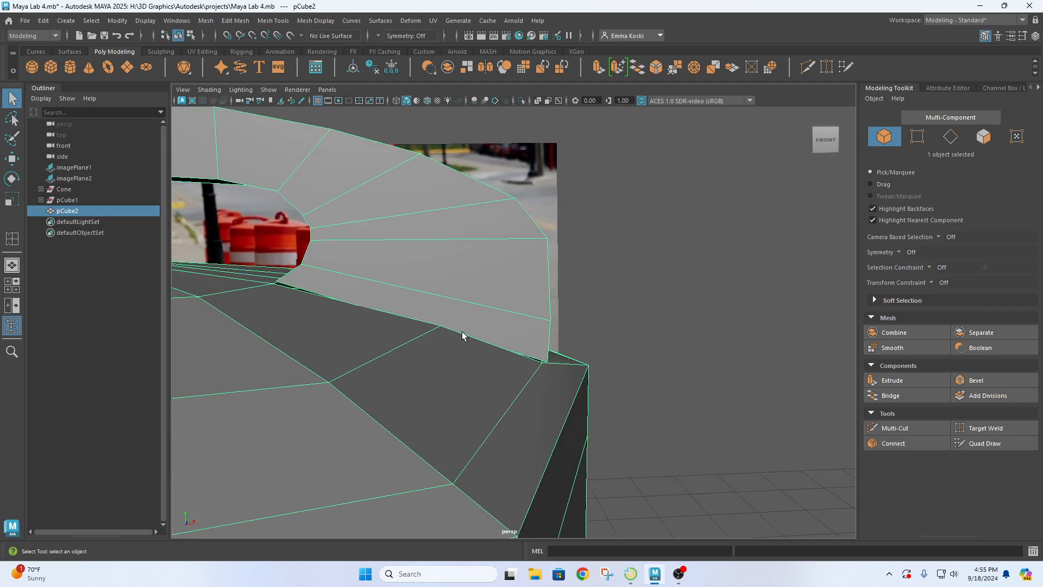
left_click(777, 292)
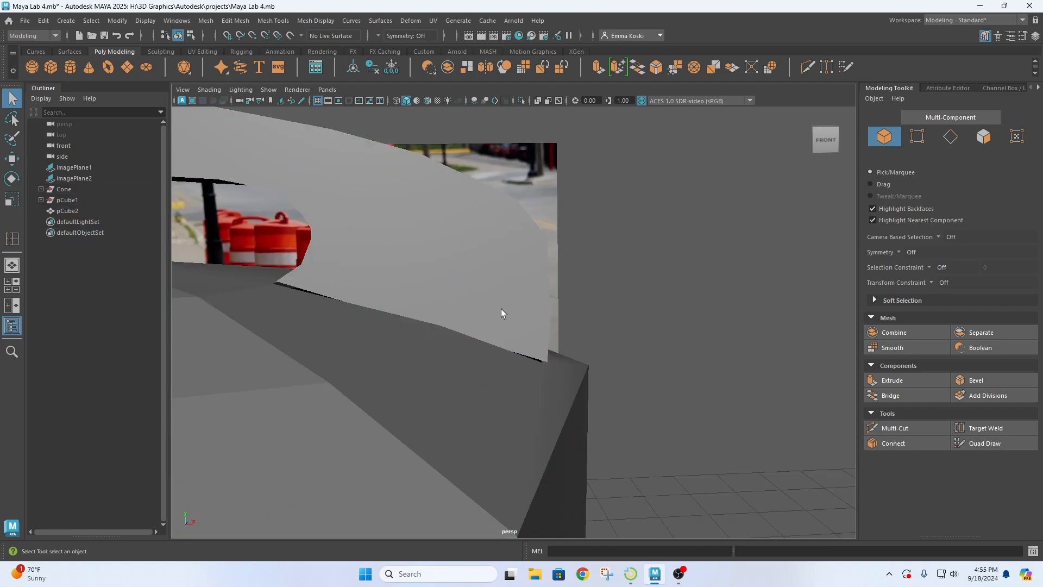
left_click(512, 266)
left_click_drag(461, 289, 495, 372, "alt")
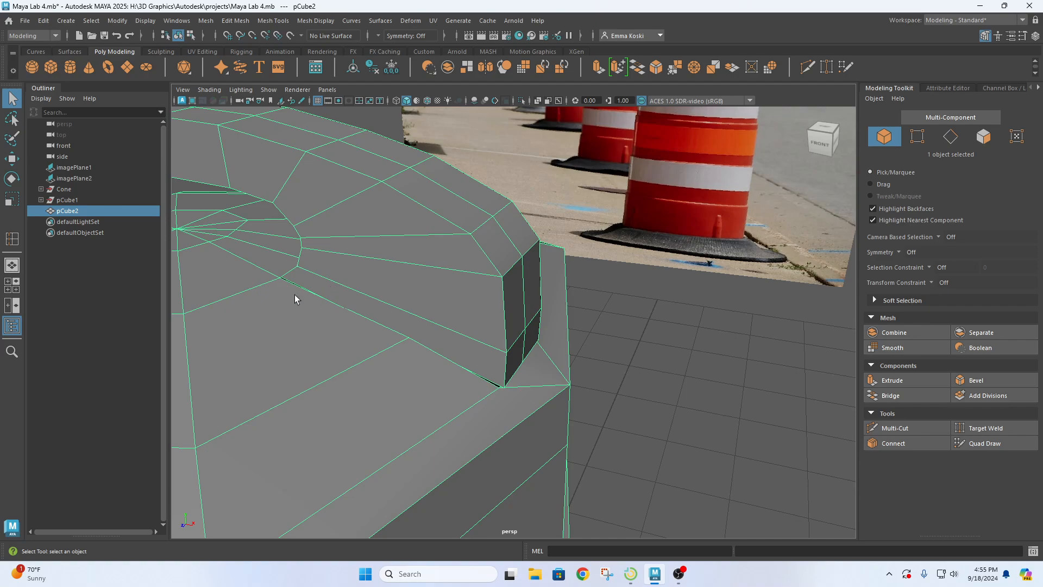
right_click_drag(294, 295, 381, 253, "alt")
left_click_drag(380, 253, 509, 239, "alt")
middle_click_drag(509, 240, 483, 284, "alt")
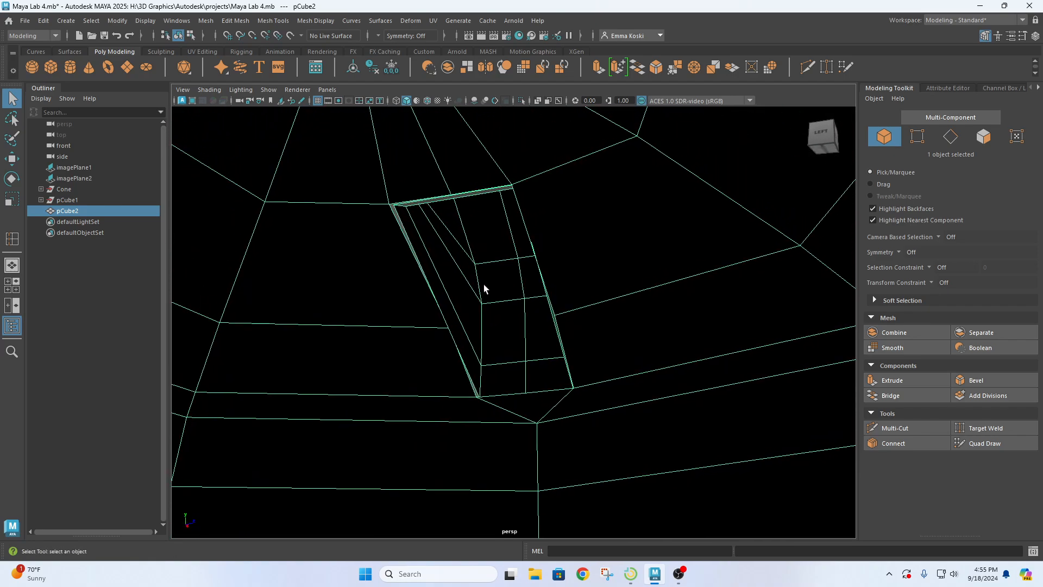
Target-weld the handle's front-side outer corner vertex to the matching barrel vertex, with merging set to Target
left_click(1002, 428)
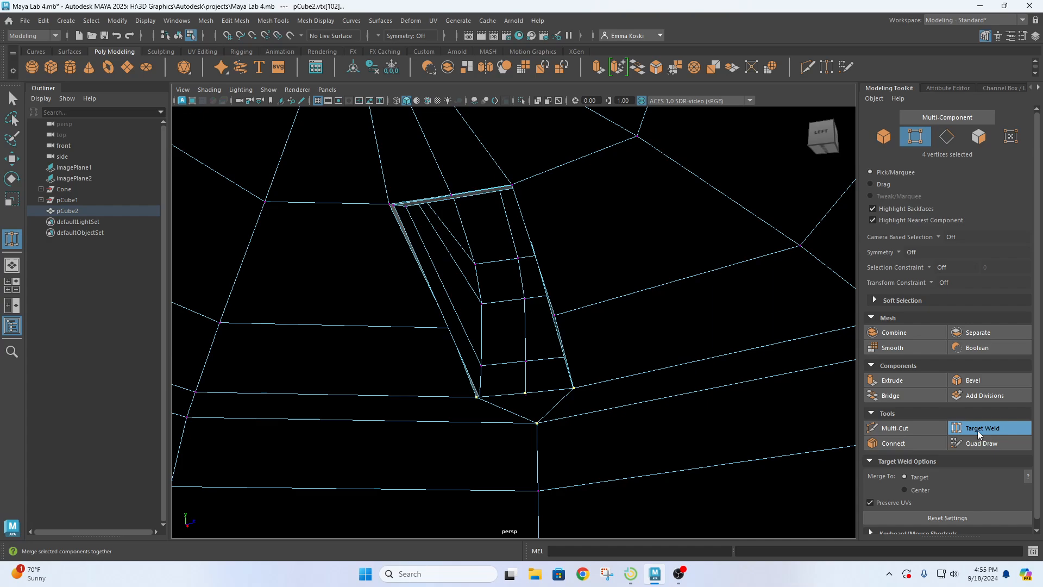
scroll(975, 471, "down", 1)
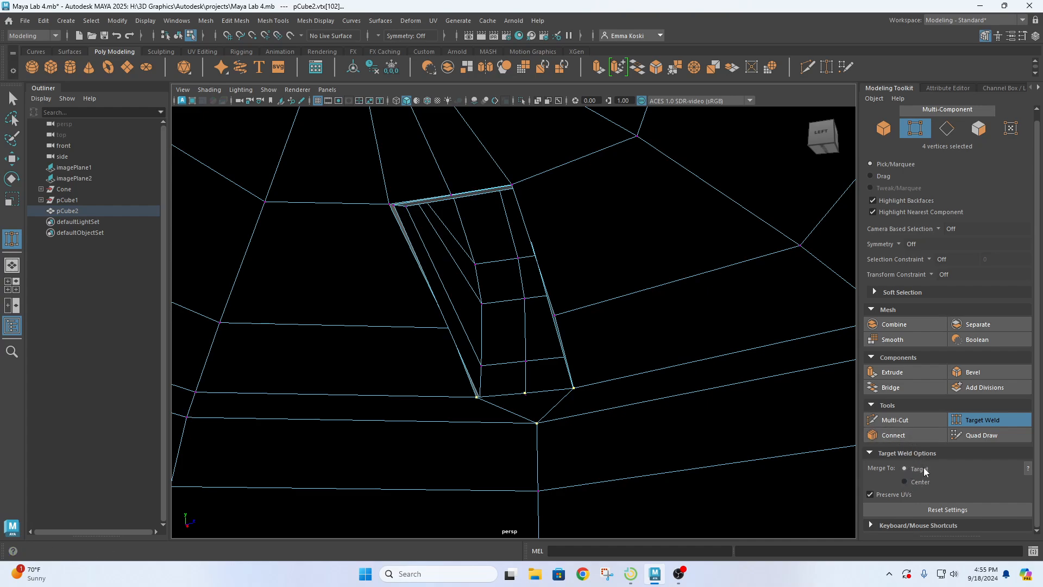
scroll(364, 270, "down", 10)
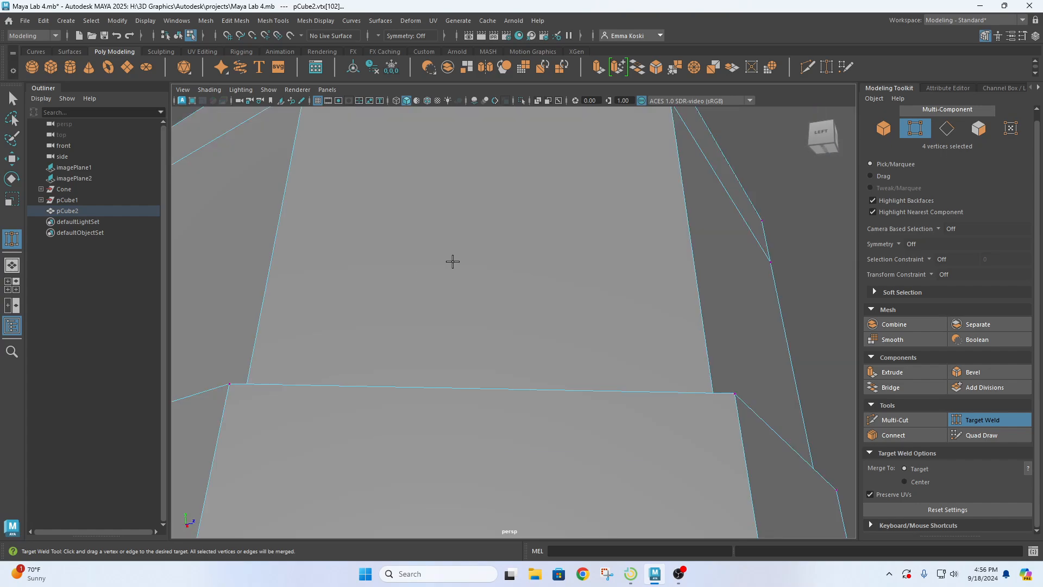
scroll(509, 340, "up", 10)
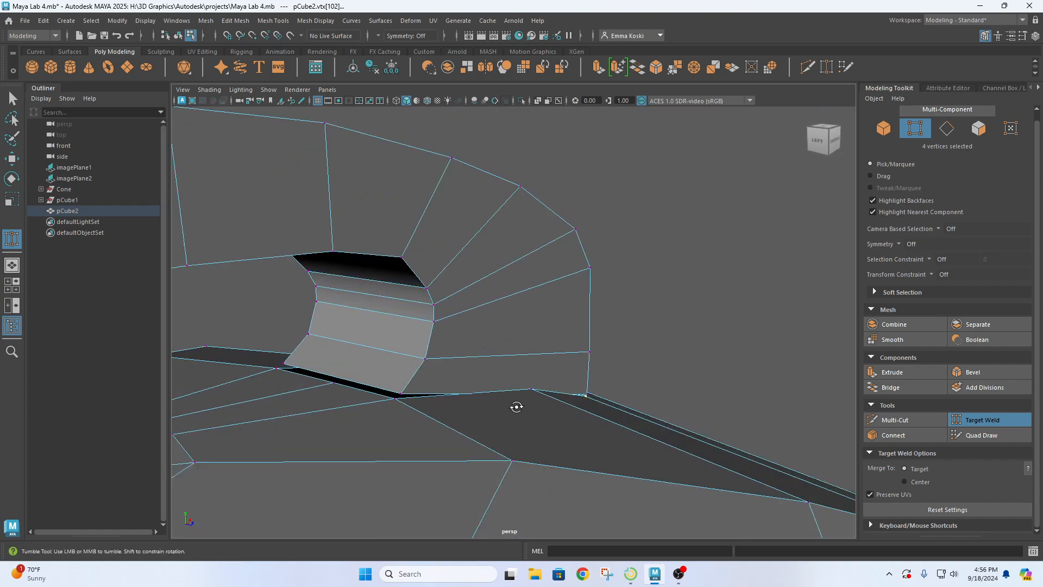
left_click_drag(517, 407, 471, 413, "alt")
left_click_drag(292, 411, 554, 354, "alt")
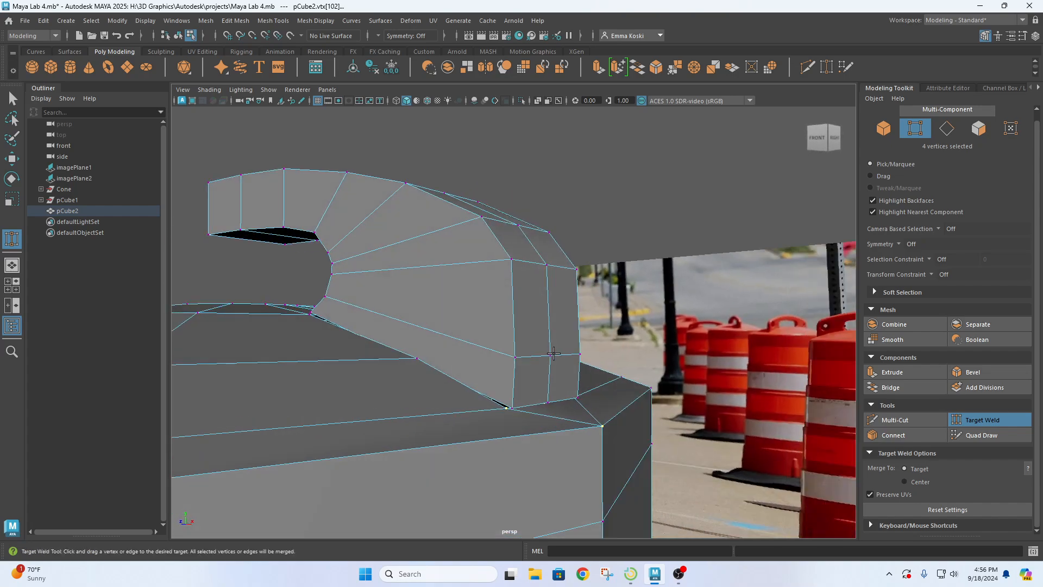
scroll(598, 457, "up", 3)
middle_click_drag(614, 497, 573, 397, "alt")
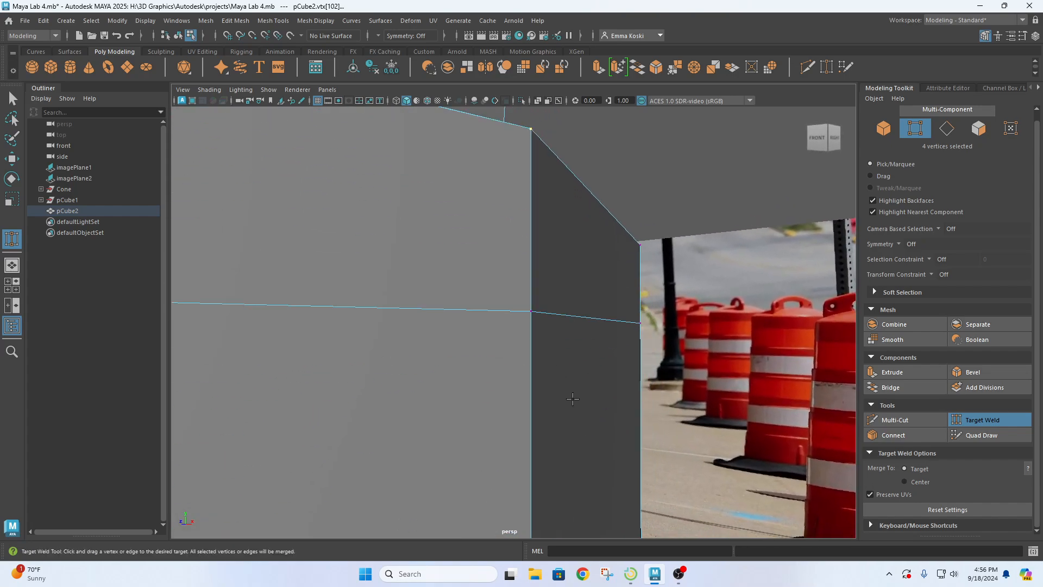
left_click_drag(516, 340, 501, 349, "alt")
mouse_move(500, 350)
middle_mouse_down("alt")
mouse_move(568, 438)
mouse_move(517, 354)
middle_mouse_up("alt")
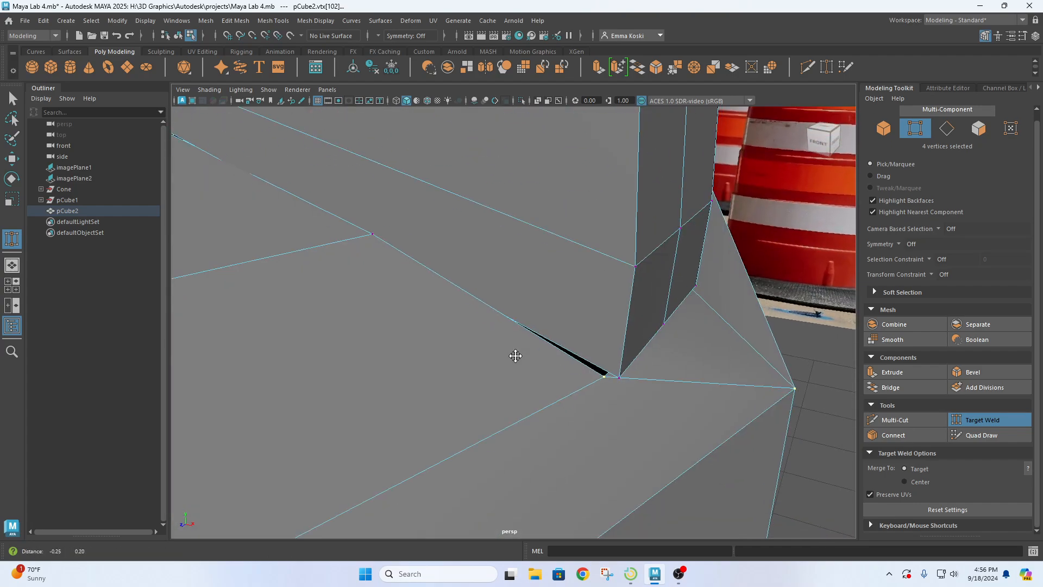
middle_click_drag(595, 434, 592, 309, "alt")
left_click(813, 344)
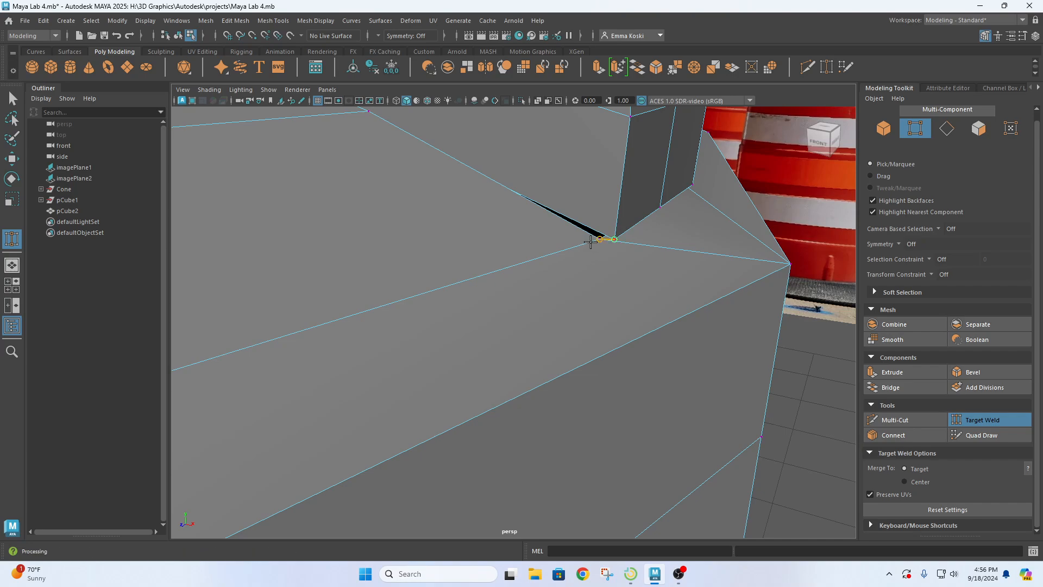
left_click_drag(591, 242, 591, 242)
Weld the handle's outer middle vertex and its back-side outer corner vertex to the matching barrel vertices
left_click_drag(678, 240, 552, 180, "alt")
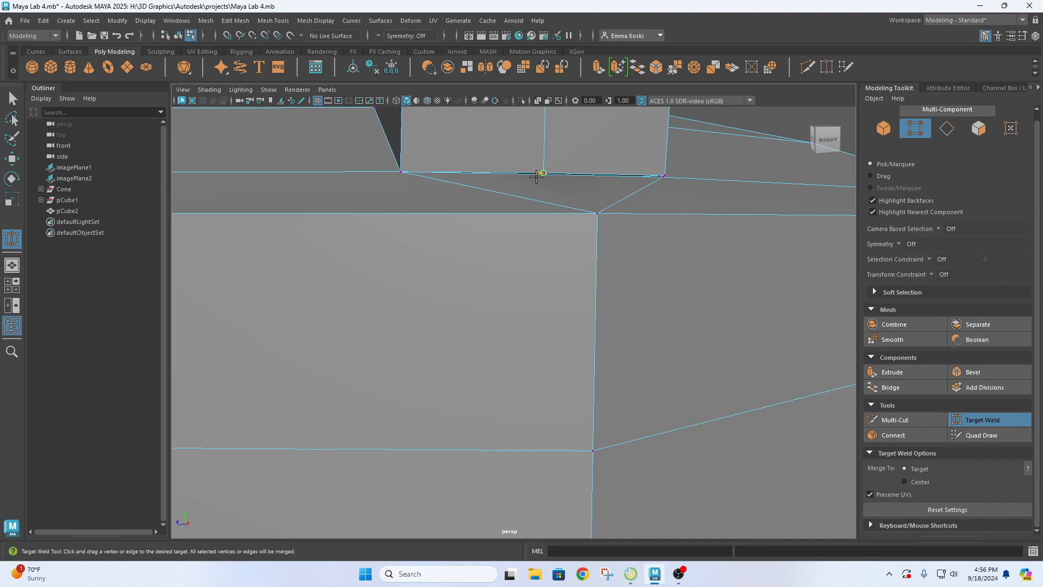
left_click_drag(628, 207, 520, 264, "alt")
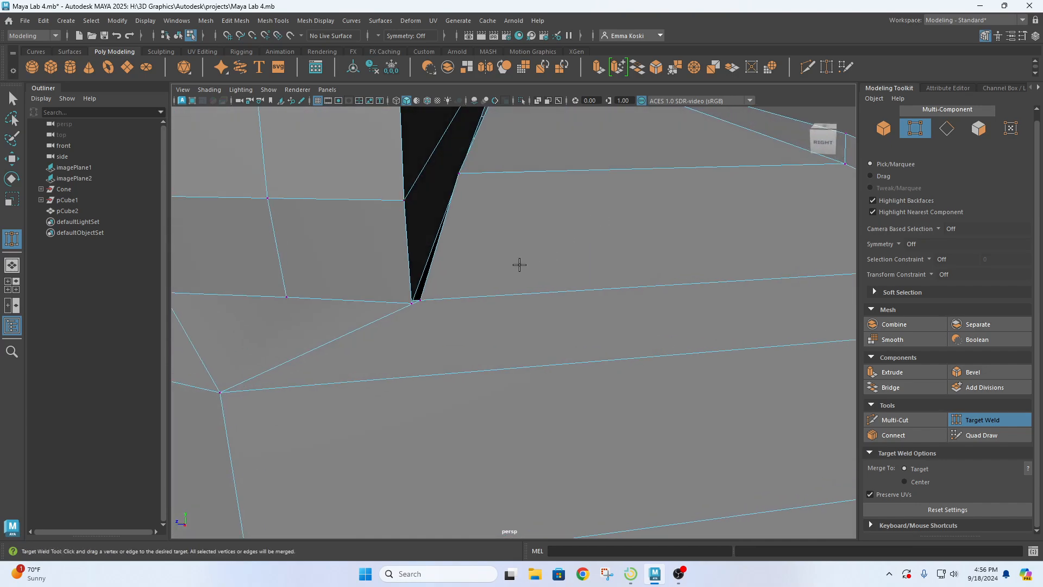
scroll(420, 300, "down", 6)
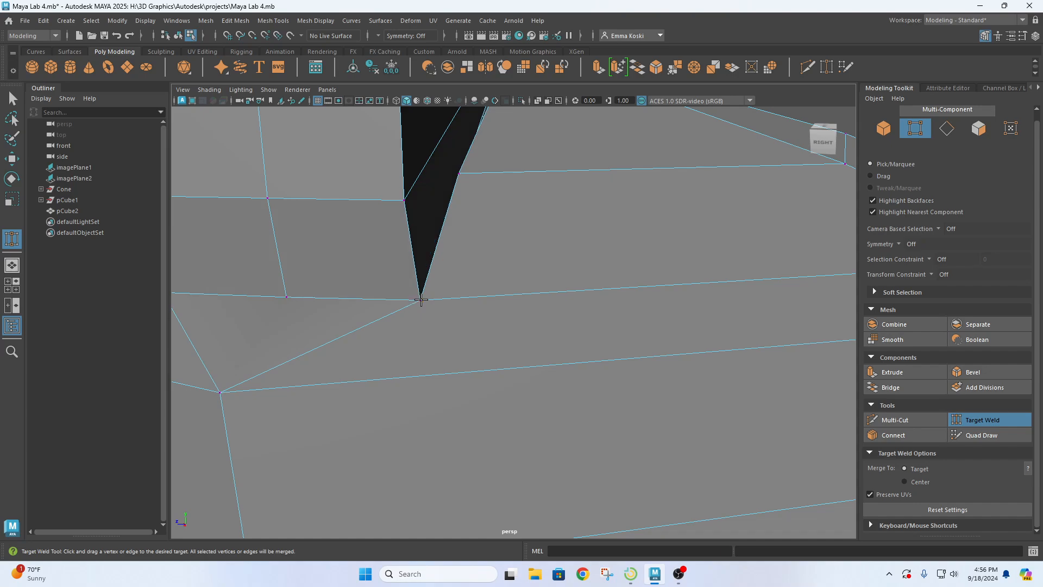
left_click_drag(530, 307, 552, 344, "alt")
scroll(588, 337, "up", 5)
mouse_move(634, 344)
left_mouse_down("alt")
mouse_move(545, 317)
mouse_move(487, 342)
mouse_move(435, 340)
mouse_move(499, 324)
mouse_move(601, 324)
mouse_move(647, 328)
mouse_move(654, 342)
left_mouse_up("alt")
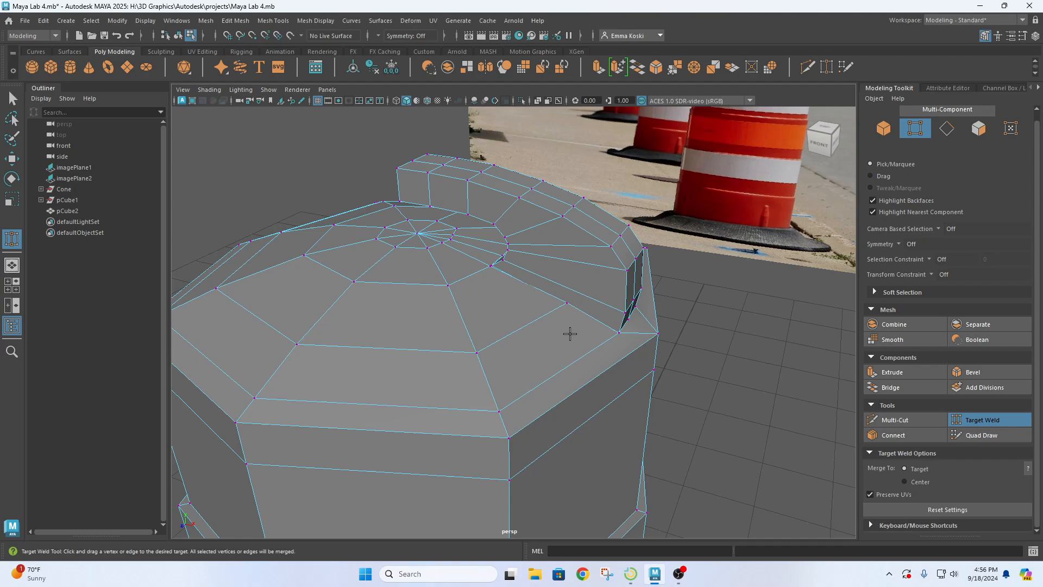
key("q")
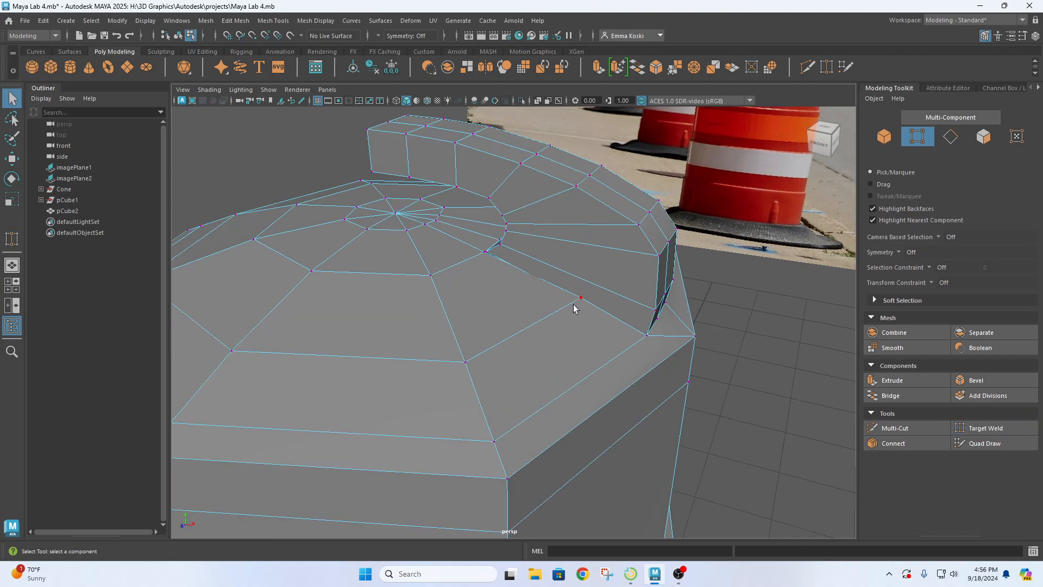
Delete the edge loop circling the barrel top's slope midway between its centre and outer rim
left_click_drag(476, 329, 528, 310, "alt")
left_click_drag(580, 280, 542, 326, "alt")
key("super")
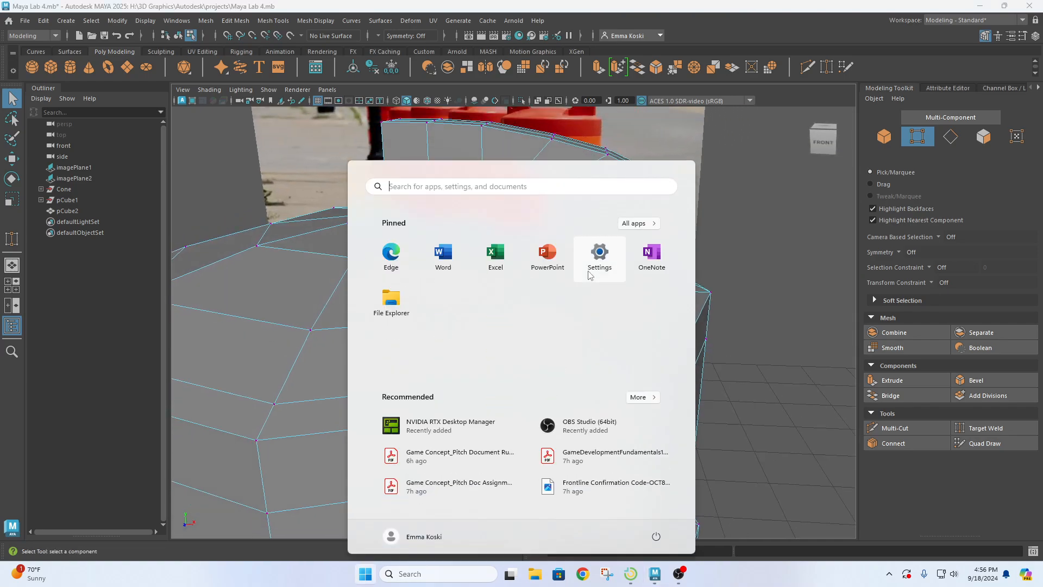
left_click(755, 252)
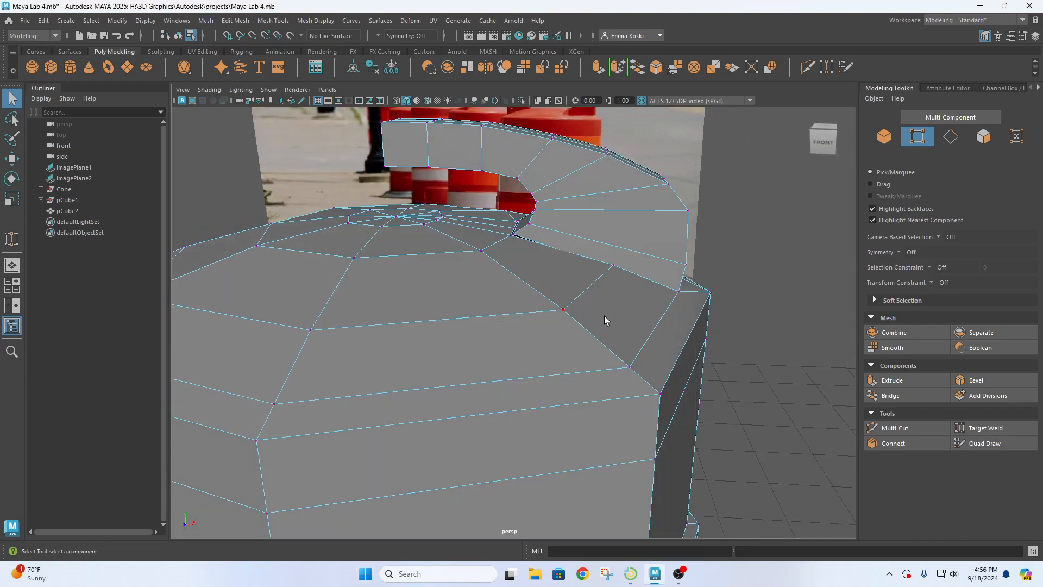
mouse_move(603, 315)
left_mouse_down("alt")
mouse_move(612, 305)
mouse_move(595, 314)
left_mouse_up("alt")
right_click_drag(574, 332, 562, 224)
double_click(585, 334)
left_click_drag(608, 334, 751, 320, "alt")
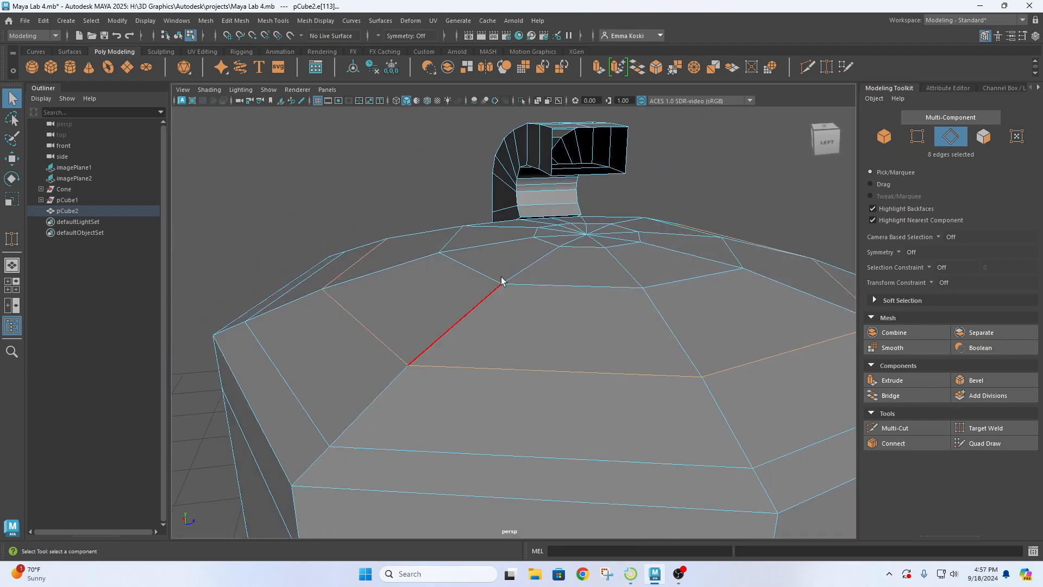
left_click_drag(500, 280, 493, 321, "alt")
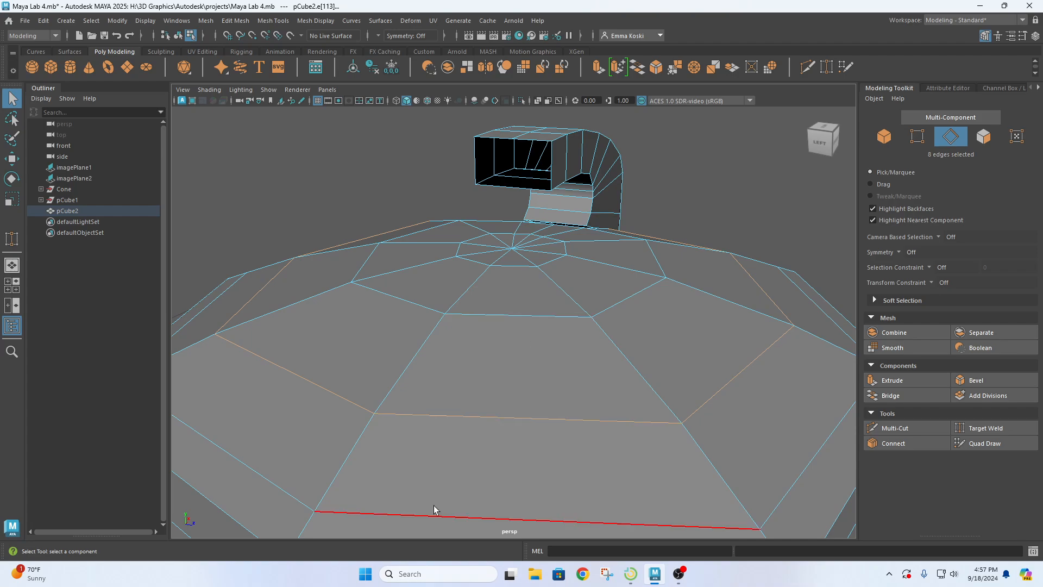
left_click_drag(552, 368, 664, 367, "alt")
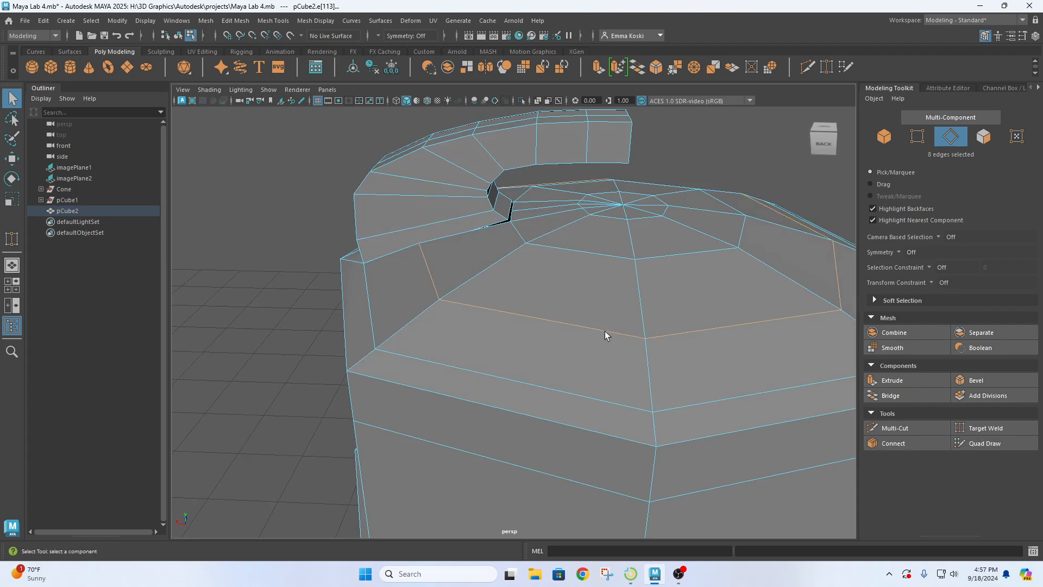
left_click_drag(605, 331, 569, 324, "alt")
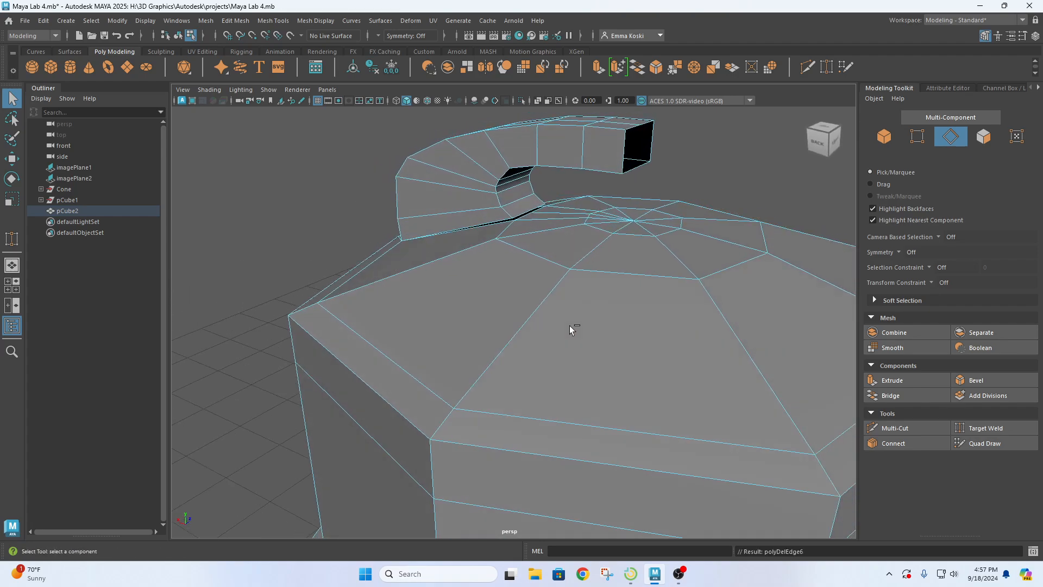
Insert an edge loop lengthwise down the middle of the handle's inner face
left_click_drag(486, 315, 547, 318, "alt")
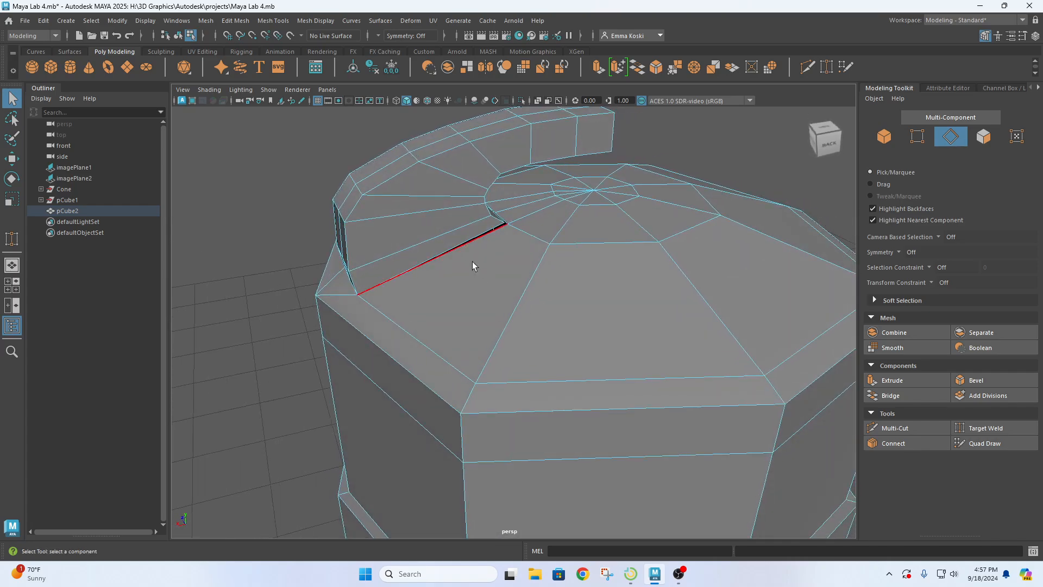
left_click_drag(470, 248, 542, 230, "alt")
scroll(545, 230, "up", 4)
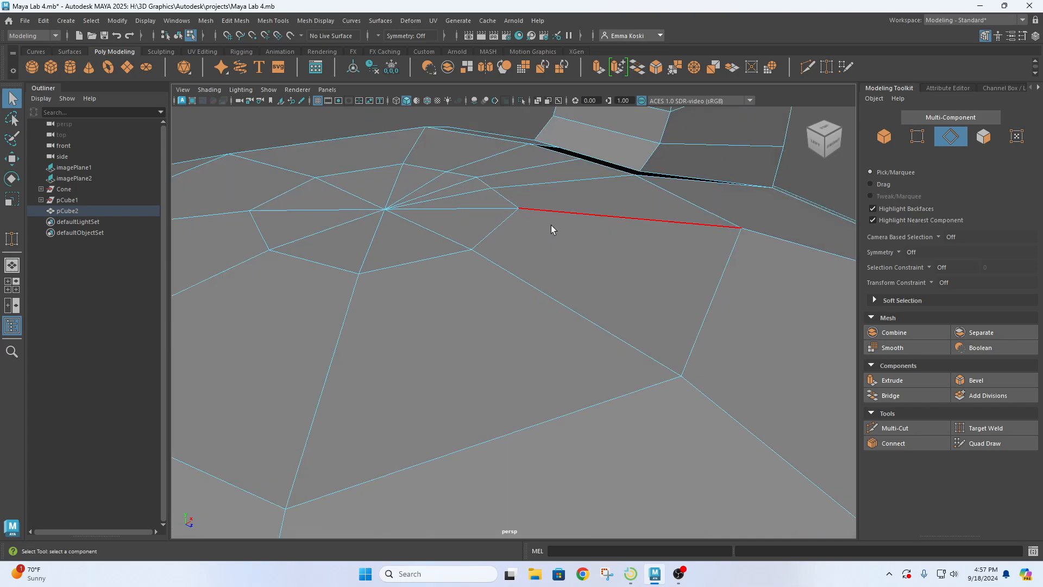
left_click_drag(597, 177, 644, 156, "alt")
middle_click_drag(645, 156, 588, 351, "alt")
left_click_drag(587, 351, 562, 316, "alt")
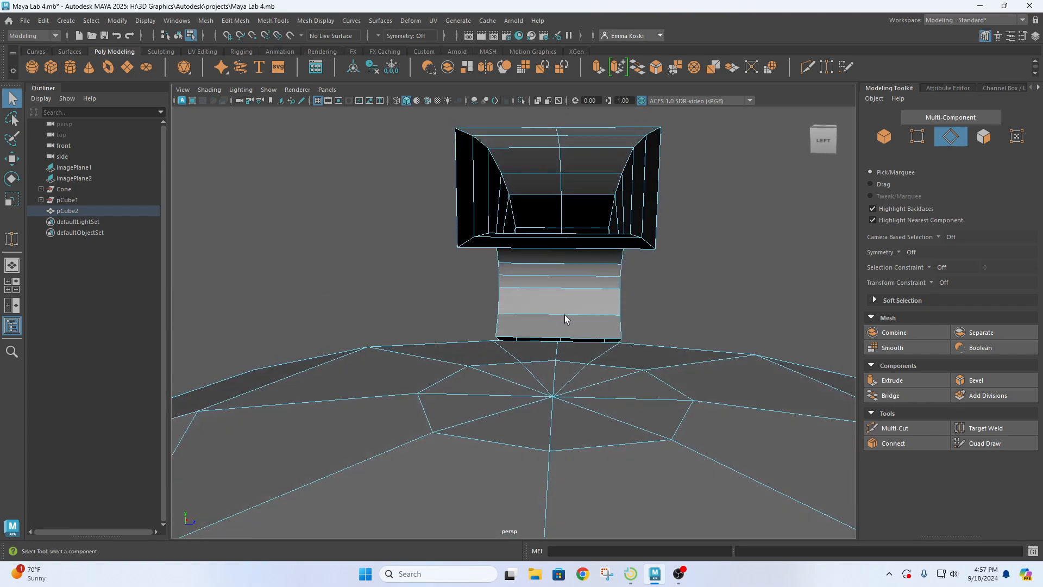
scroll(562, 316, "up", 3)
left_click_drag(600, 355, 601, 354, "alt")
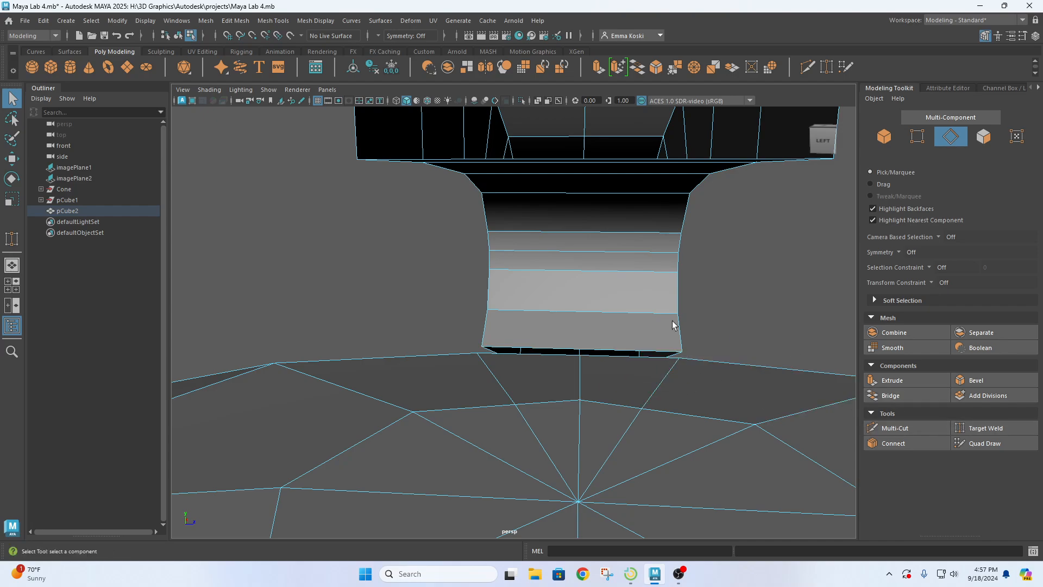
left_click(272, 21)
left_click(302, 106)
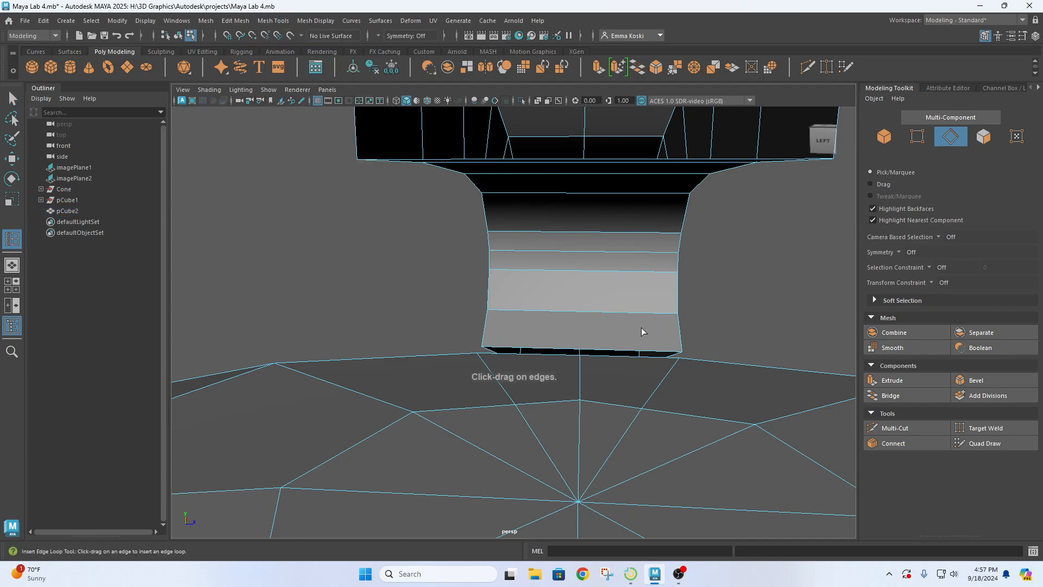
left_click(580, 353)
key("q")
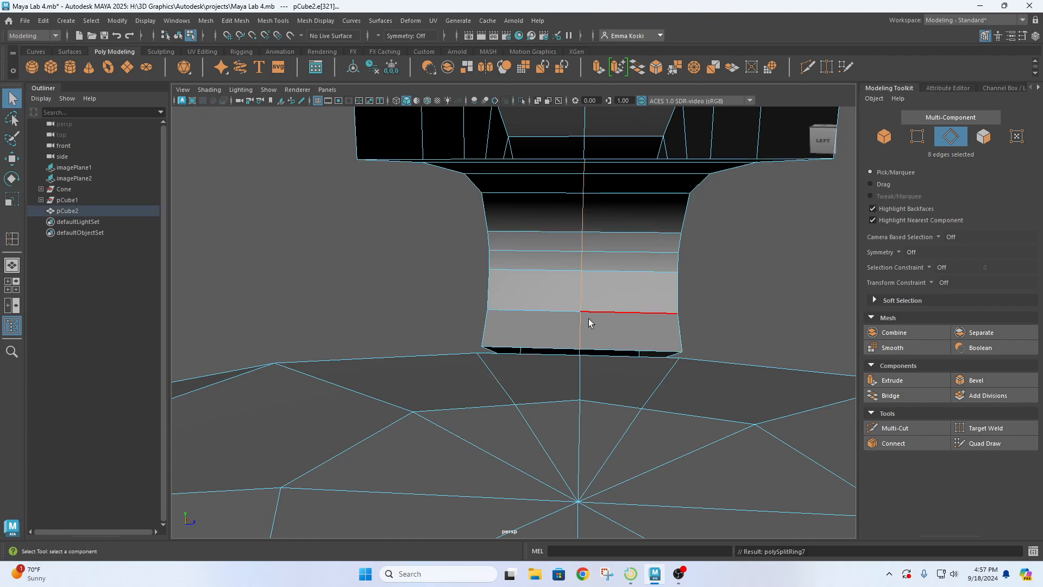
left_click(737, 247)
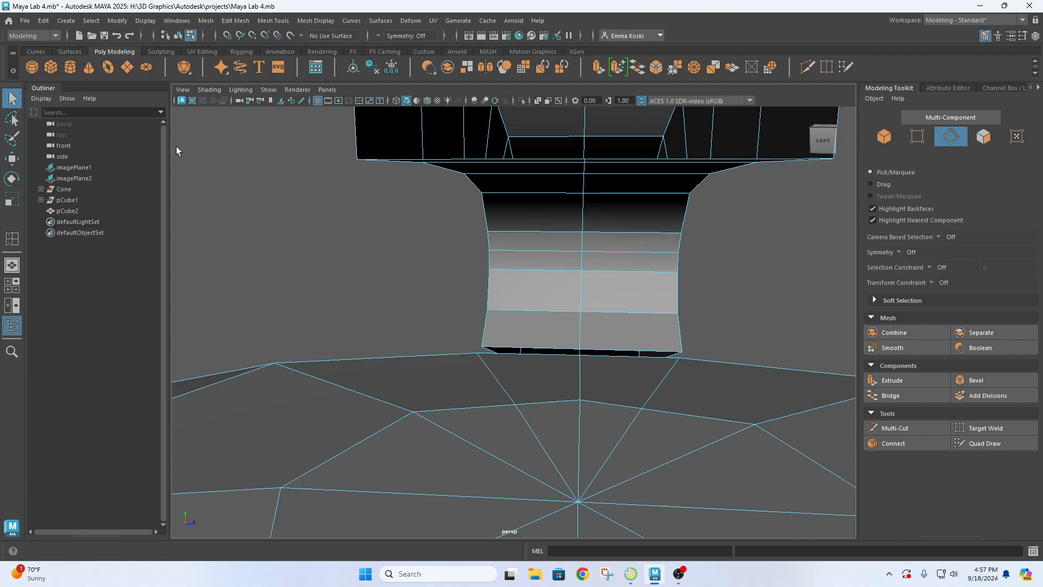
Target-weld one corner vertex at the handle's inner end to the matching corner of the barrel opening
left_click_drag(565, 309, 589, 315, "alt")
left_click(982, 428)
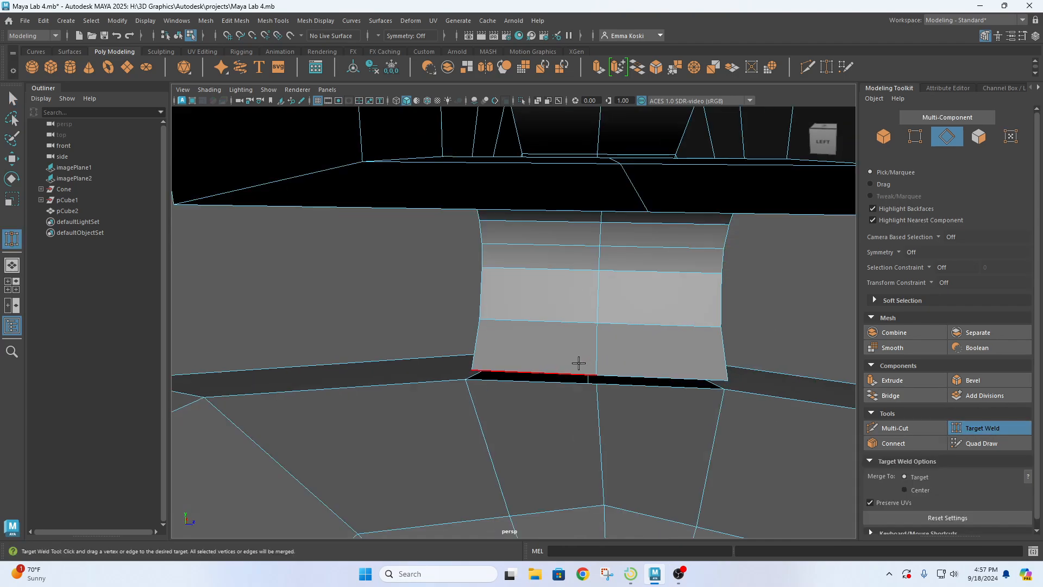
scroll(500, 372, "up", 5)
left_click_drag(554, 414, 604, 408, "alt")
scroll(544, 393, "down", 5)
left_click_drag(584, 368, 491, 331, "alt")
right_click_drag(493, 250, 441, 250)
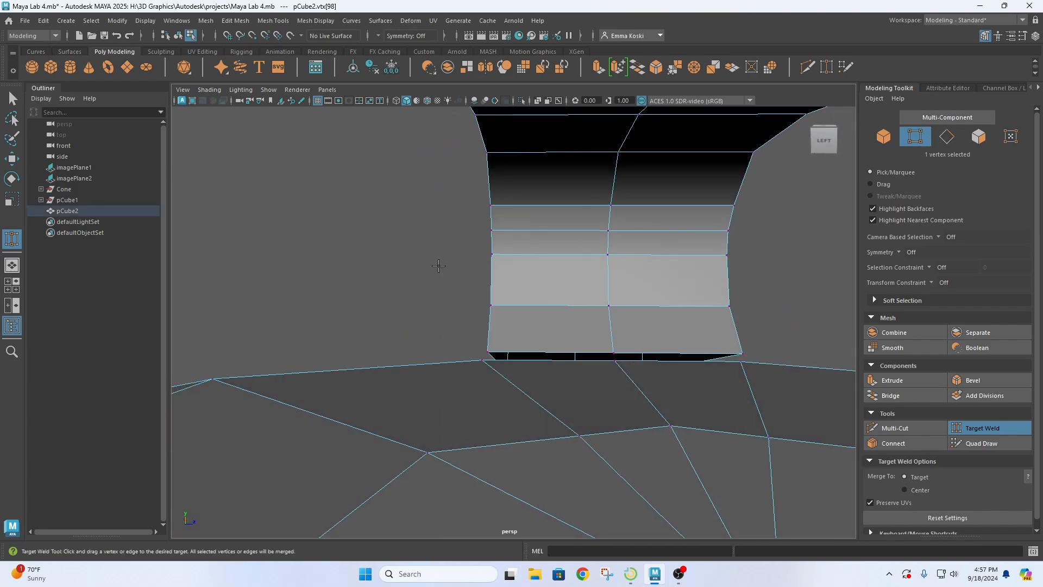
scroll(496, 342, "up", 5)
scroll(491, 367, "down", 2)
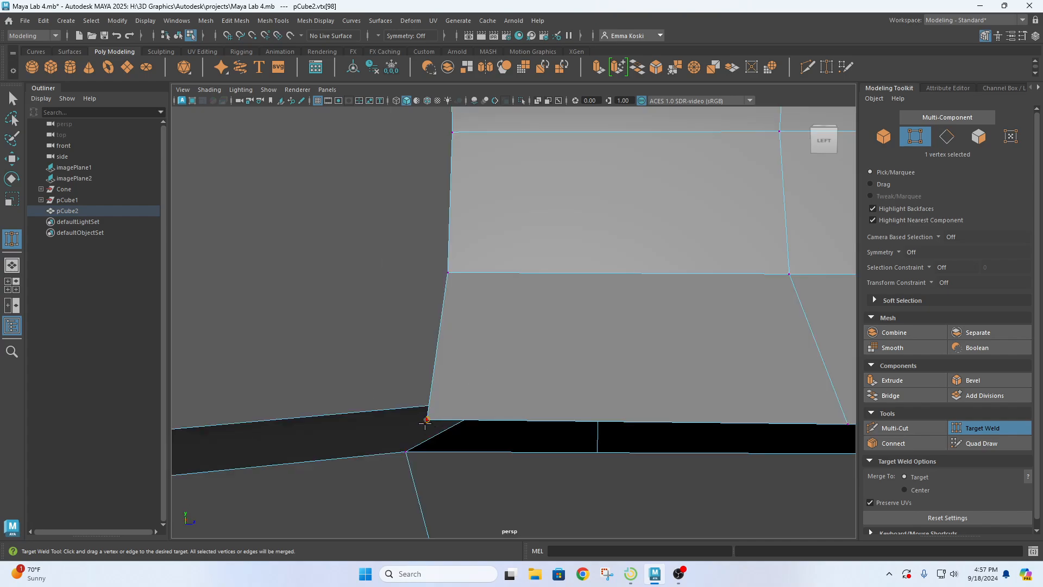
left_click_drag(427, 420, 406, 452)
scroll(422, 398, "down", 3)
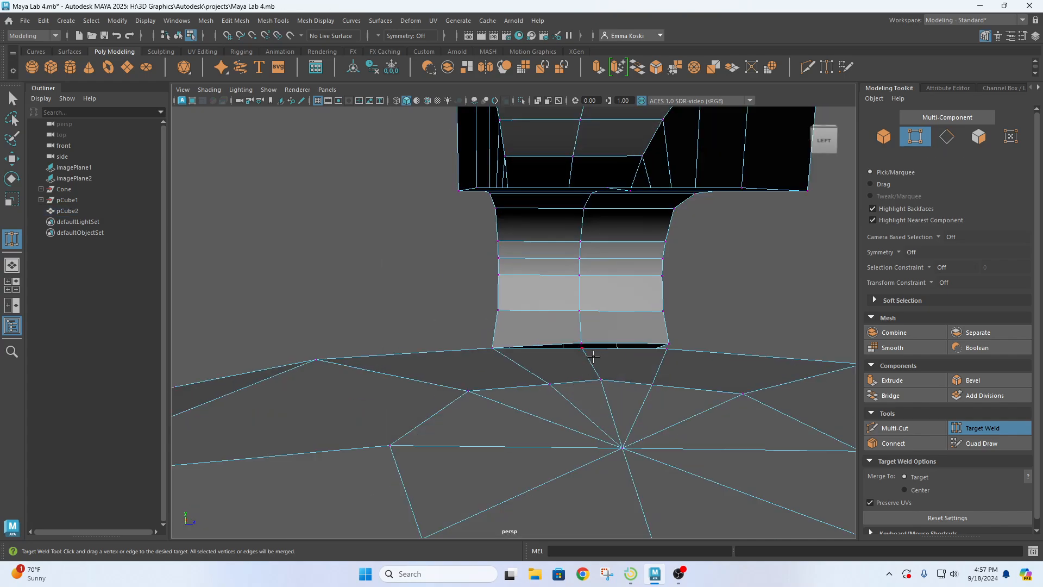
Weld the remaining vertices at the handle's inner end to the matching barrel vertices
scroll(593, 356, "up", 3)
left_click_drag(628, 363, 461, 386, "alt")
scroll(484, 391, "down", 5)
left_click_drag(645, 418, 583, 383, "alt")
key("q")
scroll(561, 395, "down", 5)
scroll(572, 335, "up", 3)
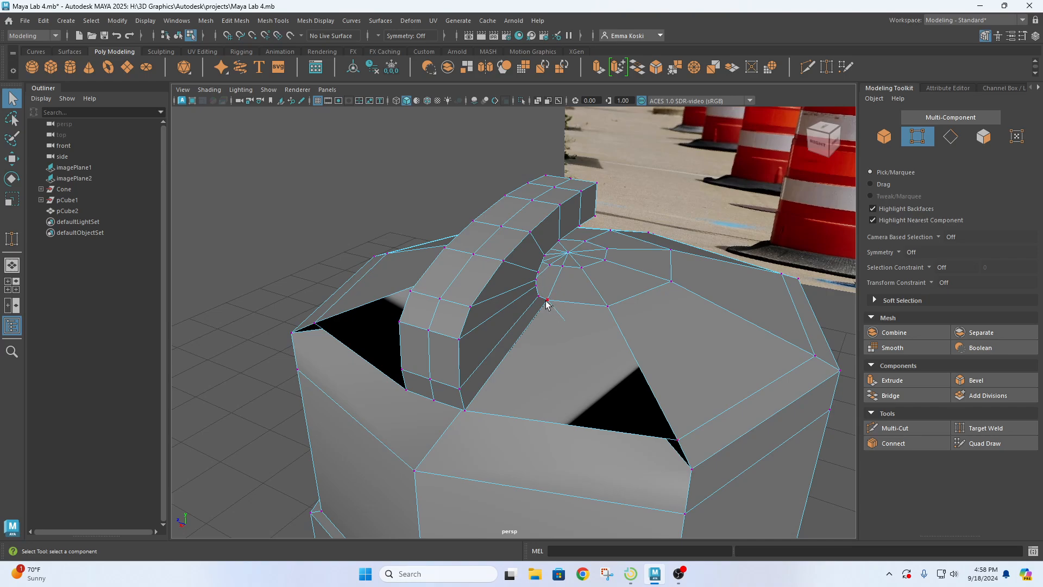
Undo the last vertex merges that connected the barrel's rim corner with the handle's base
key("ctrl+z")
key("ctrl+z")
key("ctrl+z")
key("ctrl+z")
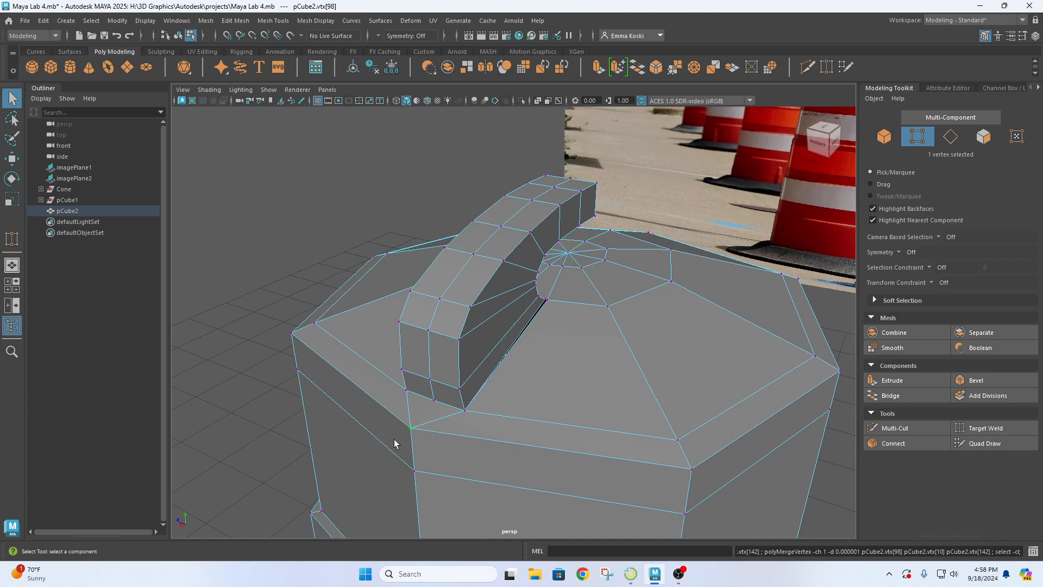
left_click(224, 241)
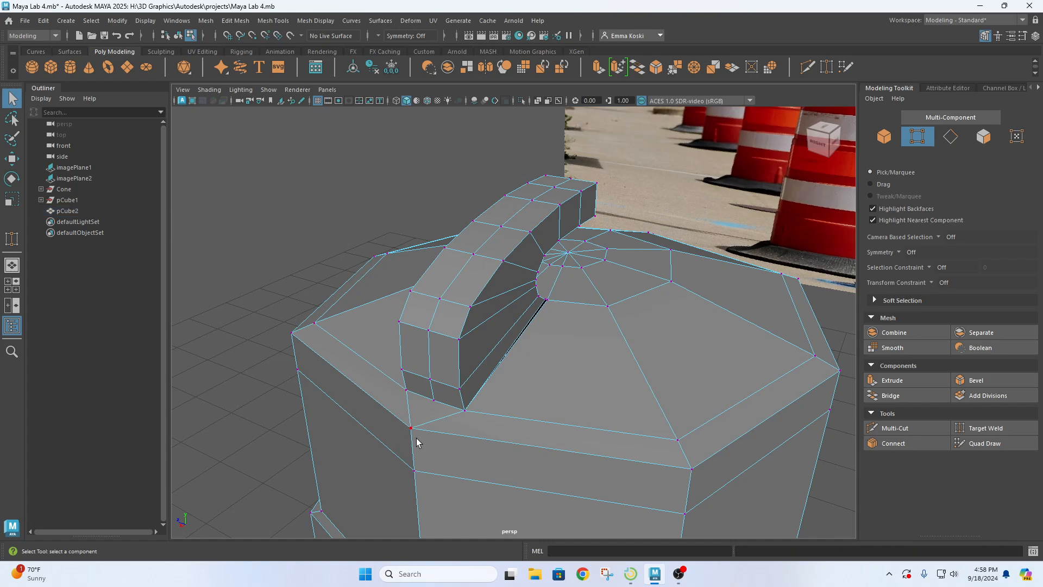
right_click(248, 231)
Target-weld the vertices along the bottom edge of the handle's inner face to the matching vertices of the barrel-top opening
left_click_drag(533, 426, 401, 428, "alt")
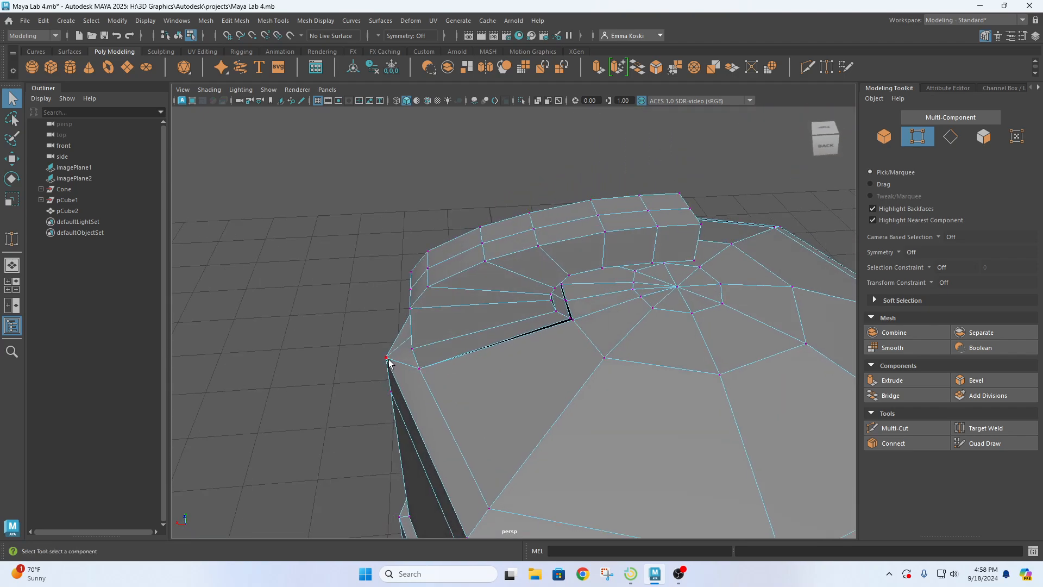
scroll(577, 320, "up", 2)
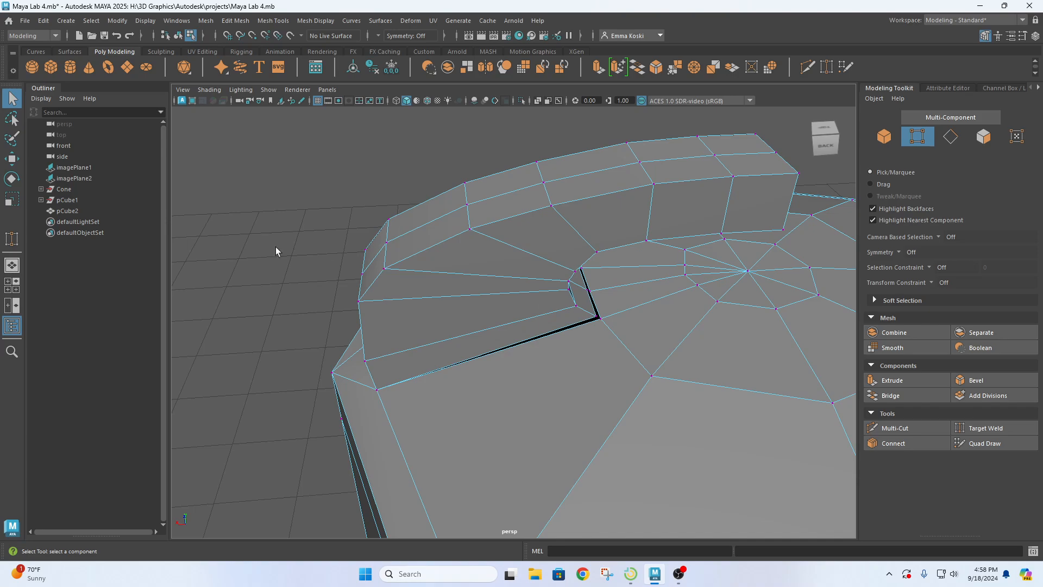
left_click_drag(525, 313, 459, 290, "alt")
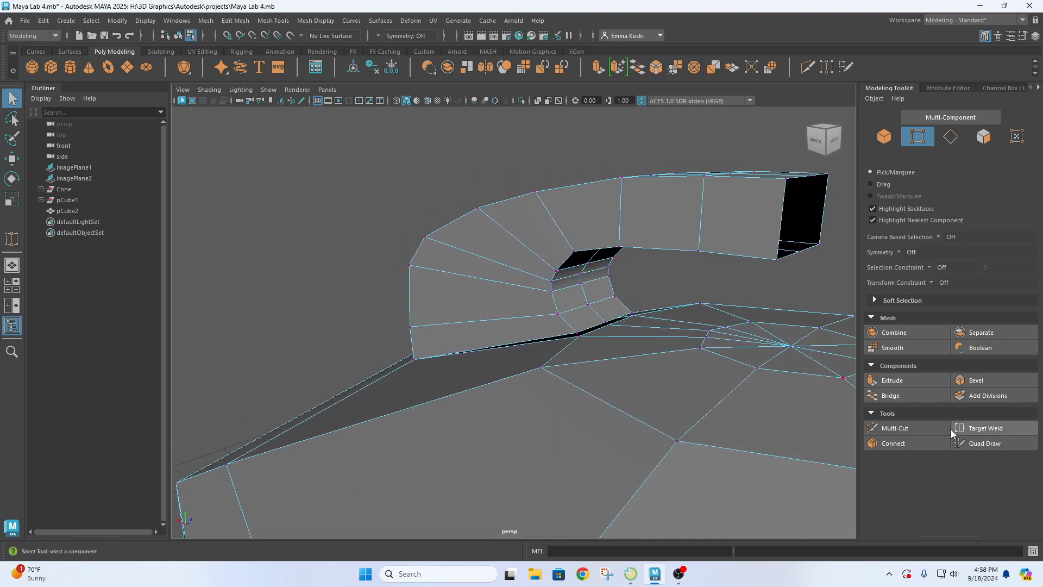
left_click(998, 430)
scroll(591, 308, "up", 1)
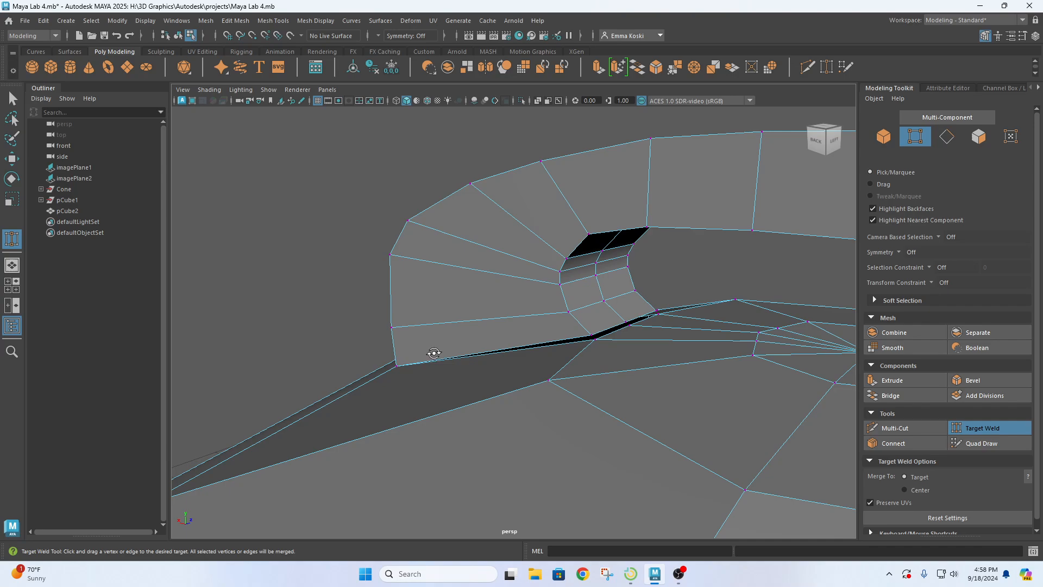
left_click_drag(433, 353, 480, 354, "alt")
key("4")
scroll(481, 354, "down", 7)
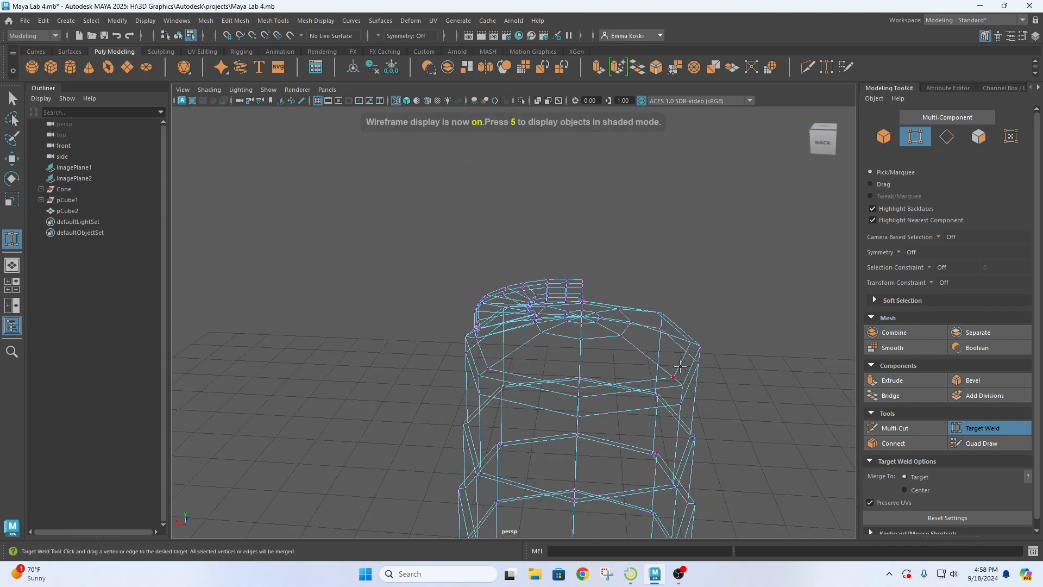
scroll(680, 366, "up", 6)
key("5")
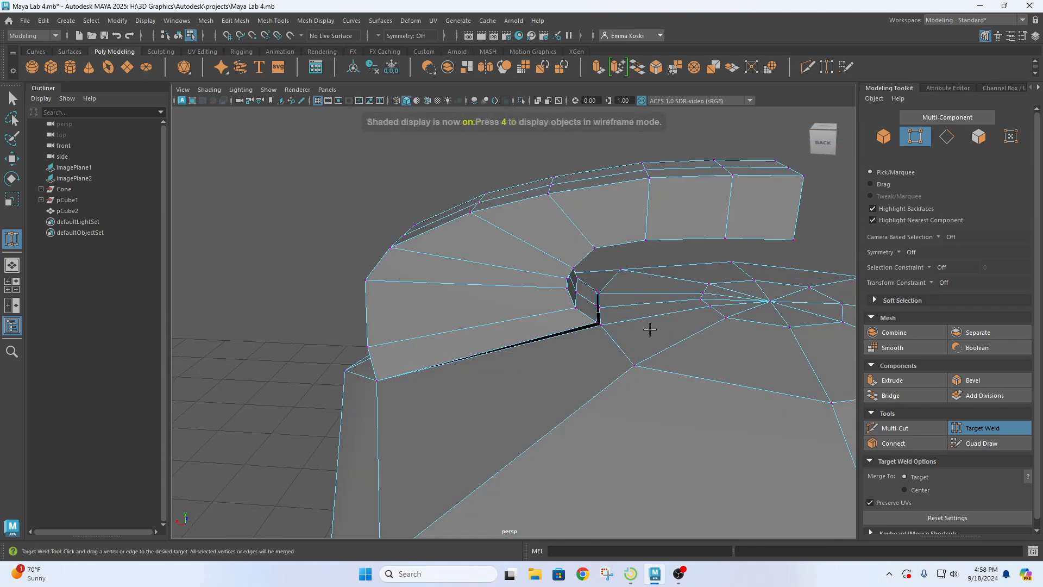
scroll(660, 326, "up", 4)
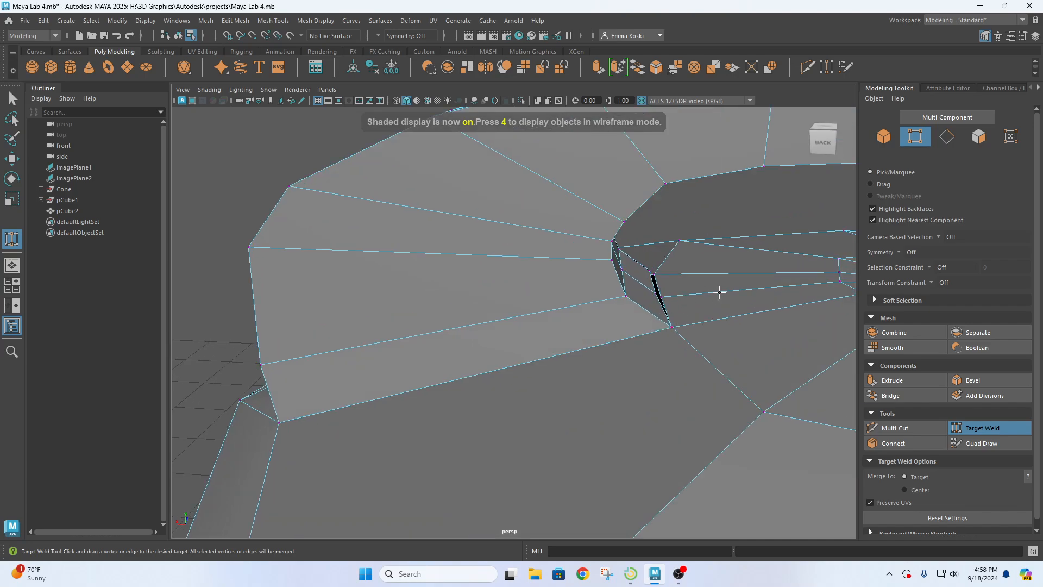
left_click_drag(712, 295, 637, 298, "alt")
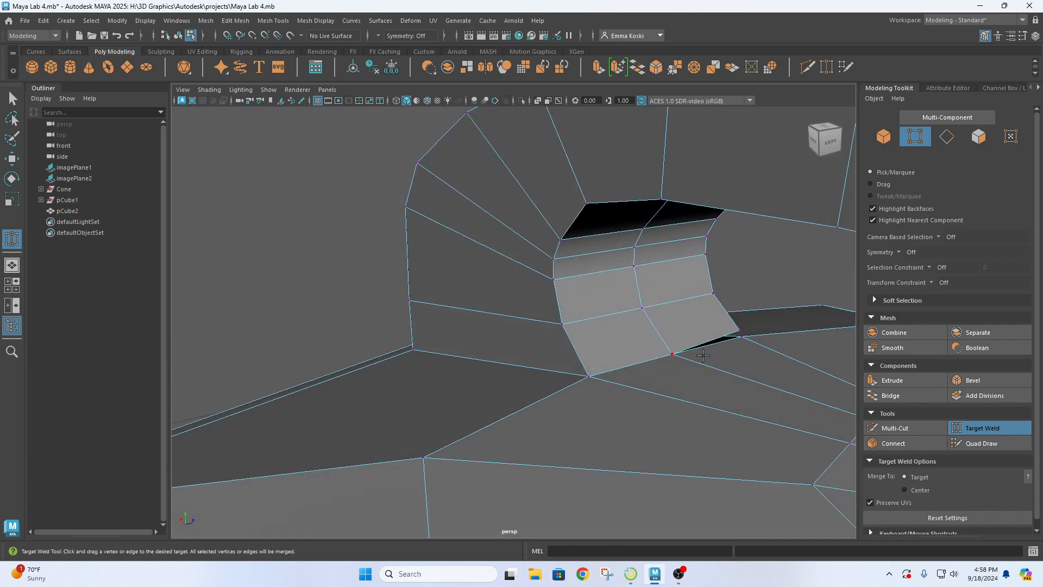
mouse_move(667, 346)
left_mouse_down("alt")
mouse_move(607, 346)
mouse_move(509, 383)
left_mouse_up("alt")
scroll(505, 371, "down", 1)
key("q")
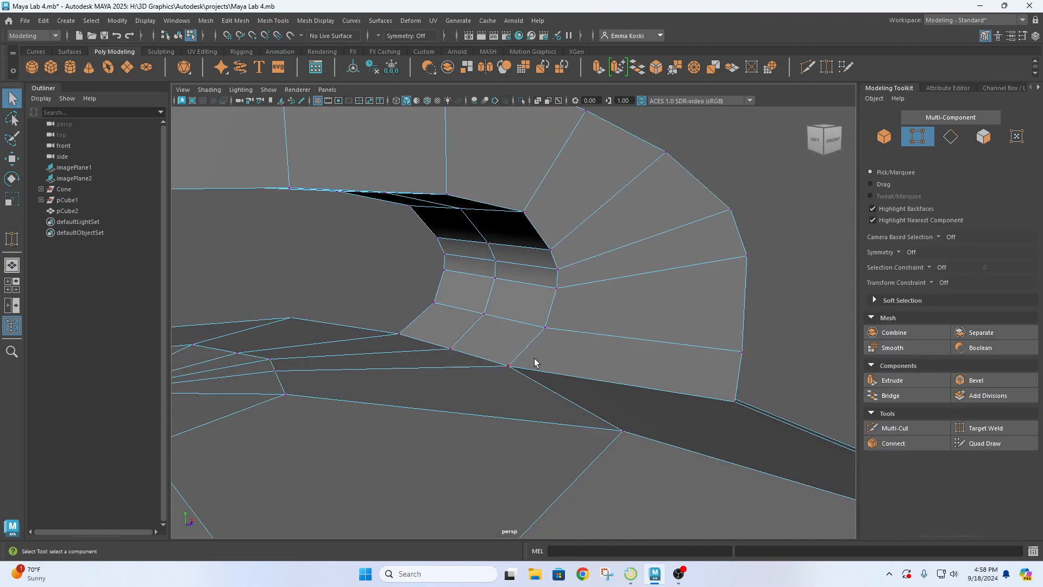
Examine the joined handle and barrel top in object mode from several sides, including the edges around the top's centre
scroll(535, 359, "down", 2)
left_click_drag(545, 346, 480, 435, "alt")
mouse_move(501, 250)
right_mouse_down()
mouse_move(501, 284)
mouse_move(548, 239)
mouse_move(493, 267)
right_mouse_up()
right_click_drag(510, 250, 554, 237)
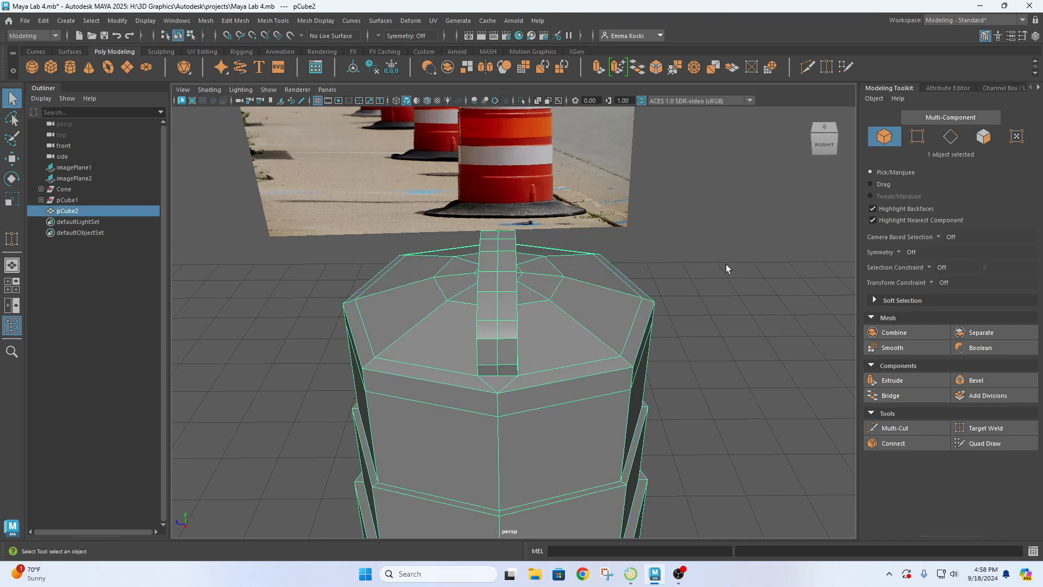
left_click(727, 265)
left_click_drag(470, 389, 501, 324, "alt")
left_click(451, 340)
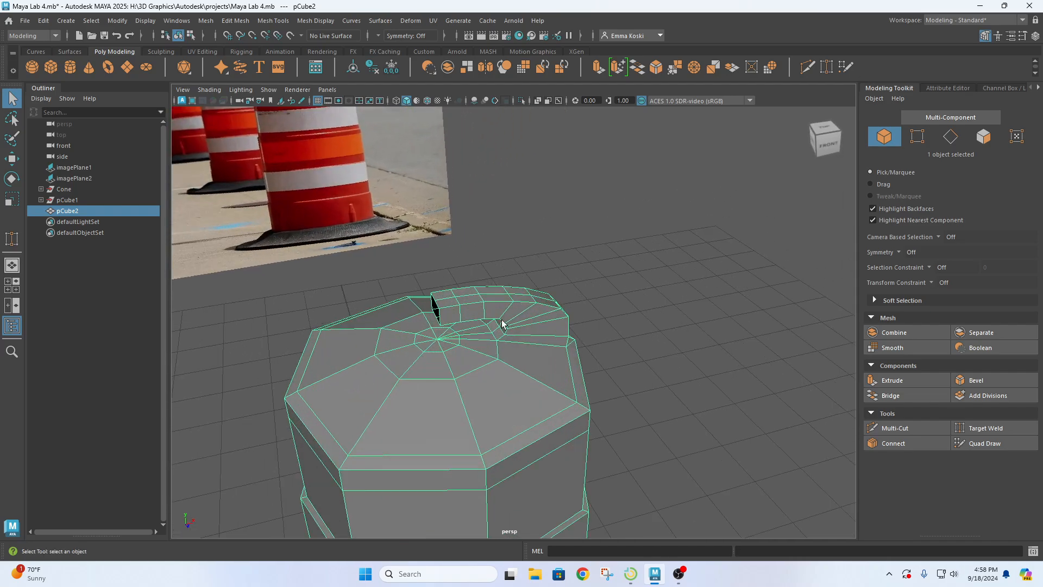
scroll(502, 324, "up", 4)
left_click_drag(503, 374, 367, 386, "alt")
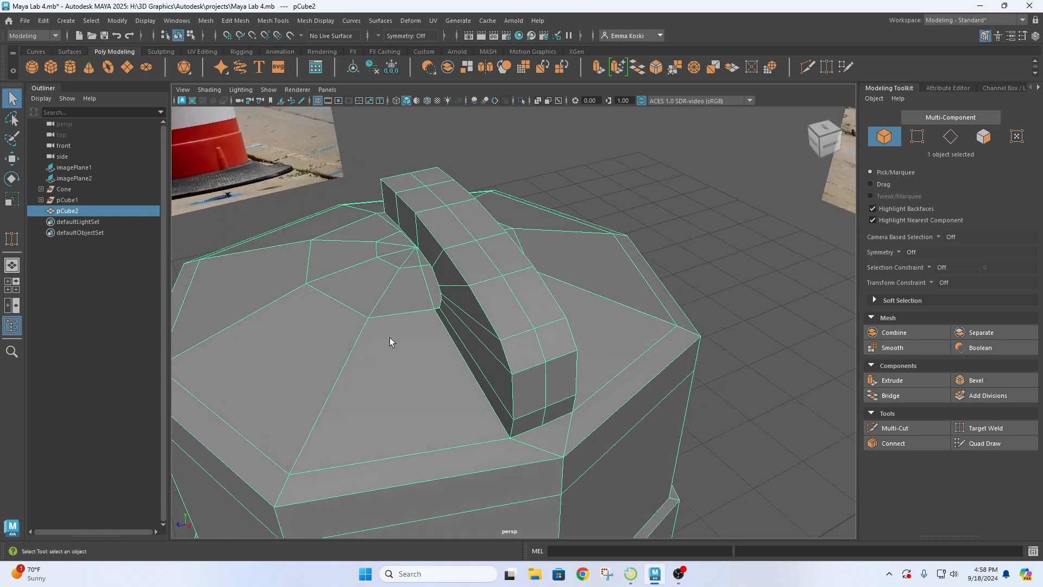
left_click_drag(390, 338, 519, 371, "alt")
scroll(424, 360, "up", 4)
left_click_drag(402, 359, 595, 351, "alt")
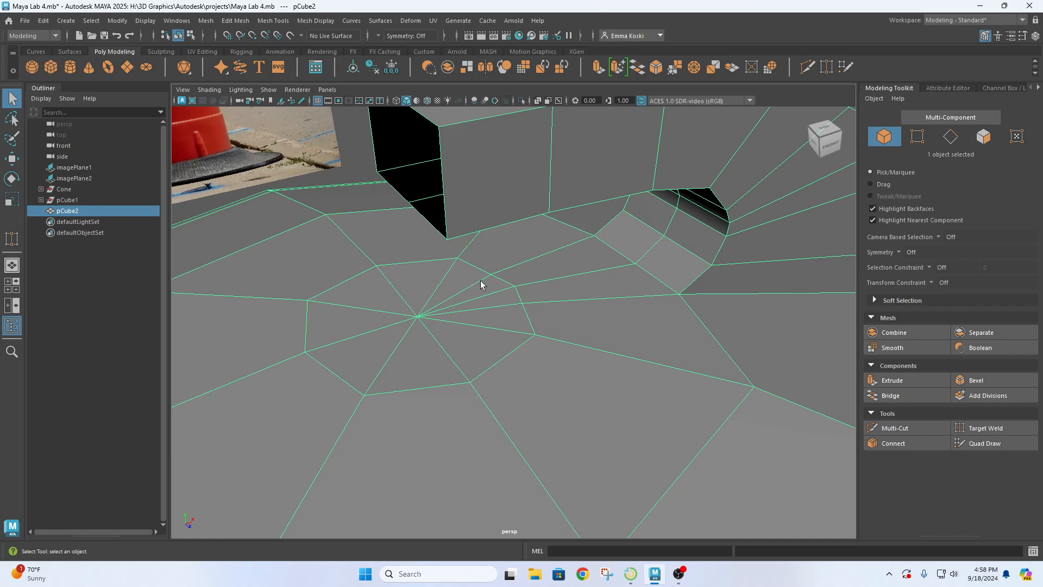
left_click_drag(480, 284, 549, 303, "alt")
Delete the three surplus spoke edges between the barrel top's centre and its inner ring near the handle's open end
right_click_drag(568, 260, 565, 228)
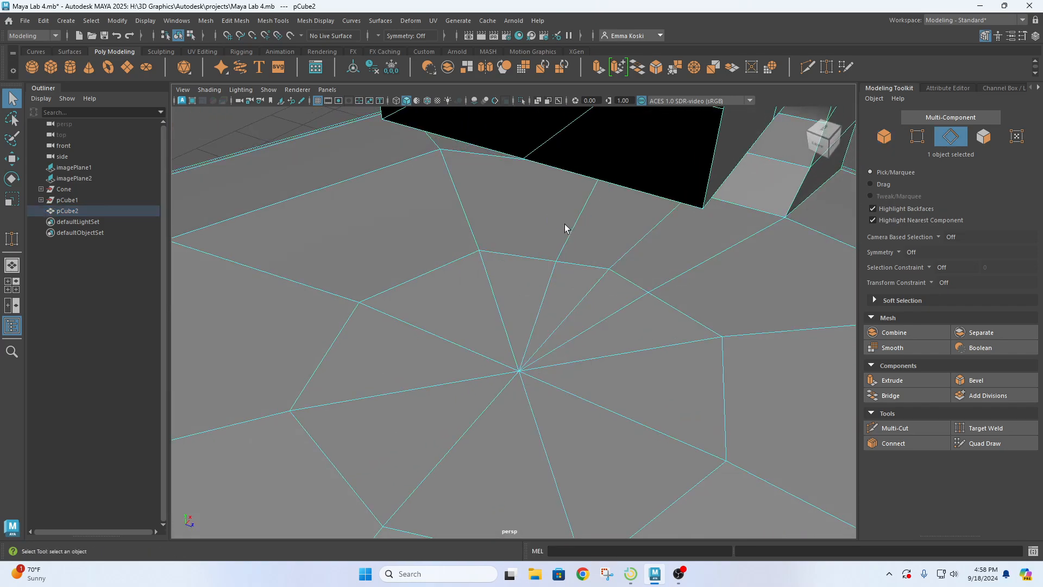
scroll(505, 336, "down", 4)
left_click_drag(546, 338, 592, 333, "alt")
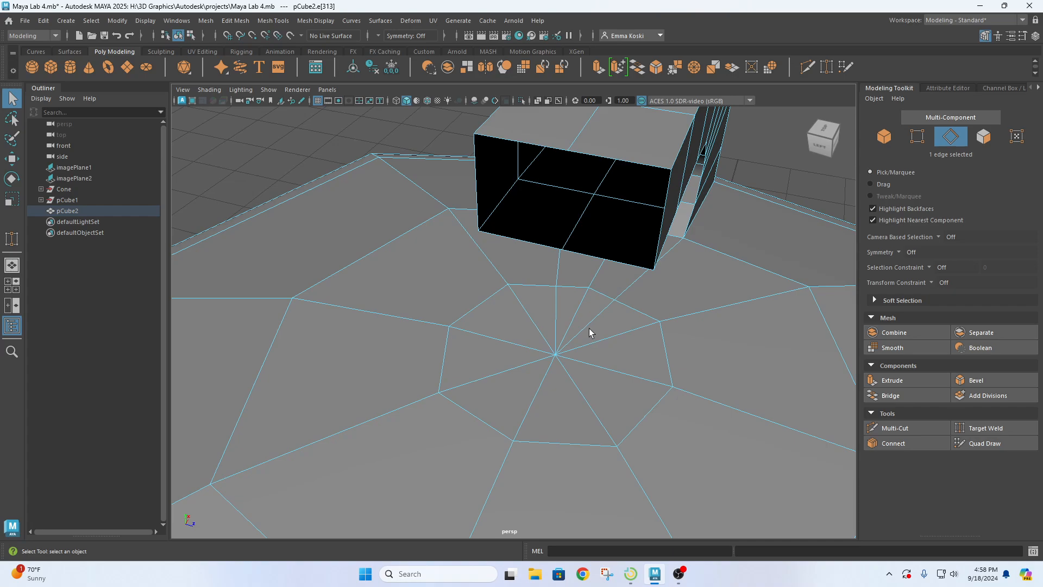
left_click(579, 312)
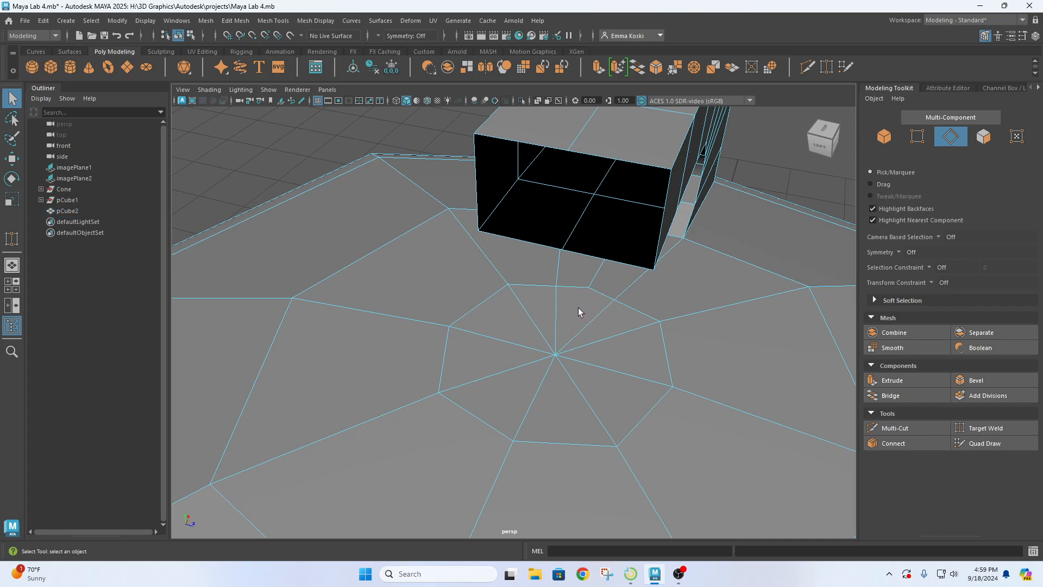
left_click(529, 308)
key("Delete")
left_click(624, 335)
key("Delete")
Check the individual faces around the barrel top's centre by selecting them in face mode
right_click_drag(528, 292, 529, 278)
left_click(525, 306)
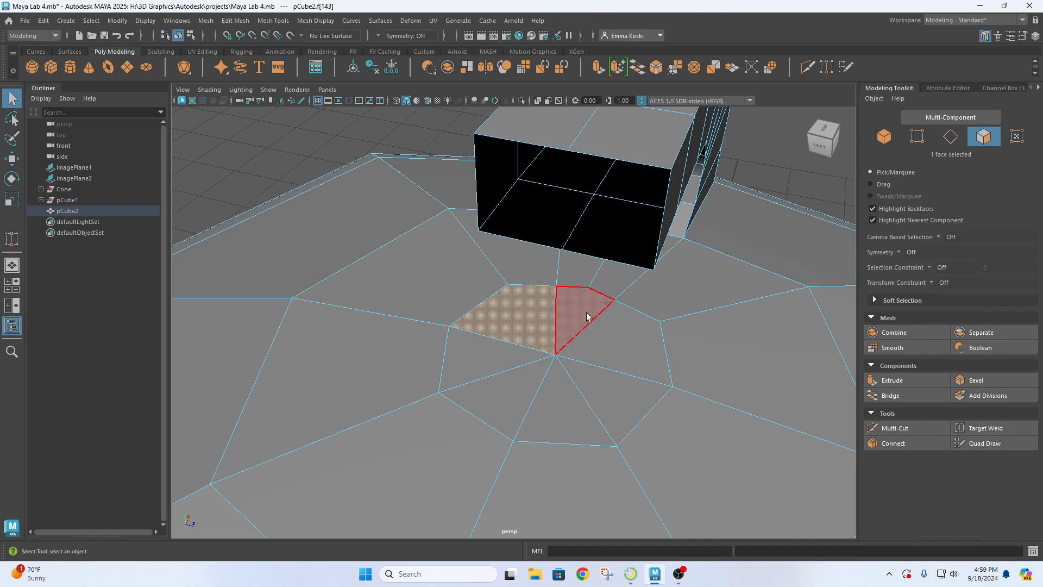
left_click(583, 301)
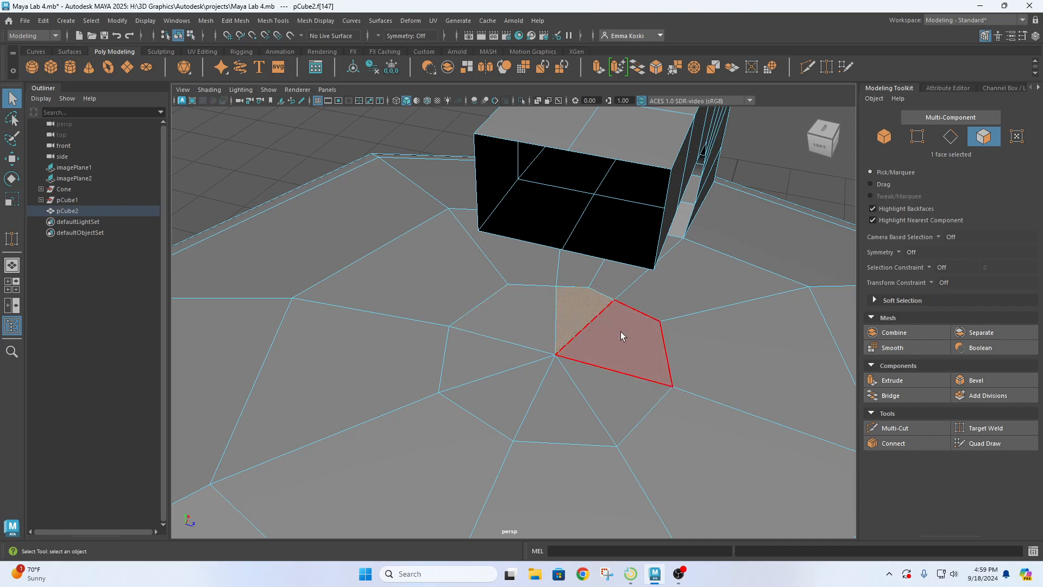
left_click(621, 332)
left_click_drag(614, 335, 562, 324, "alt")
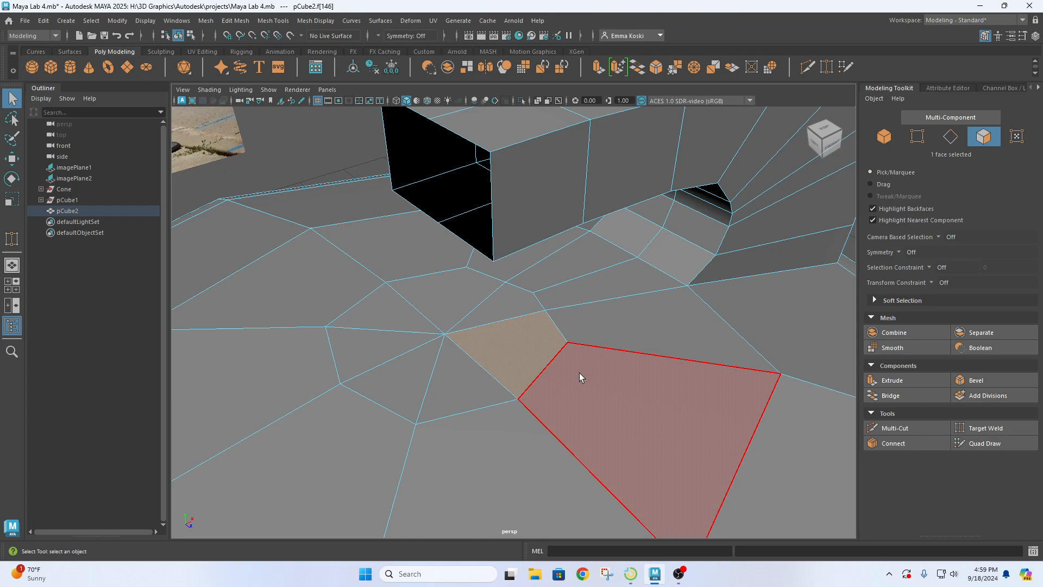
scroll(495, 338, "down", 9)
left_click_drag(555, 363, 503, 330, "alt")
Try deleting the faces of the barrel half opposite the handle in the front view, and undo the deletion
key("space")
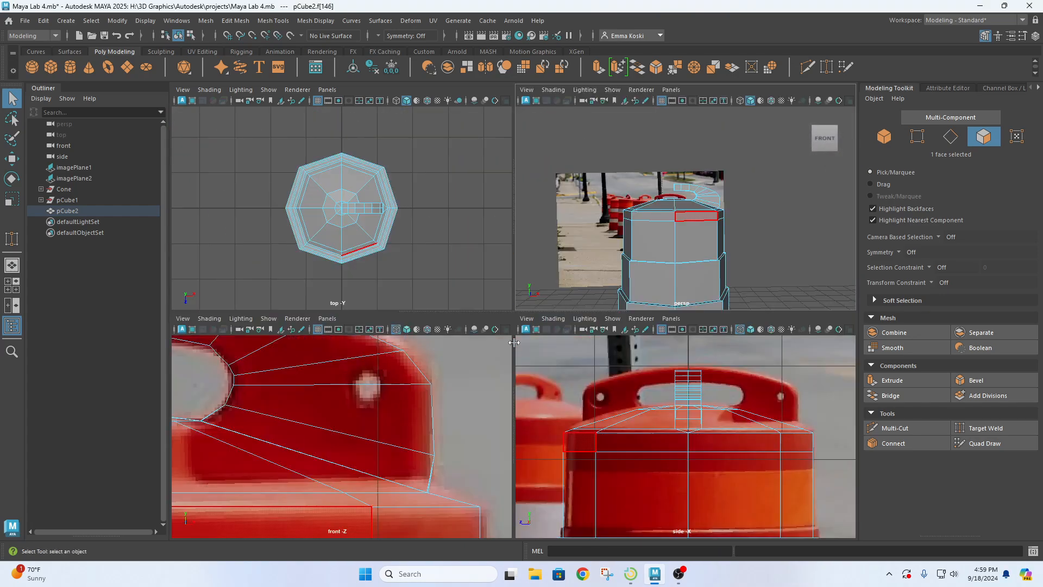
key("space")
key("space")
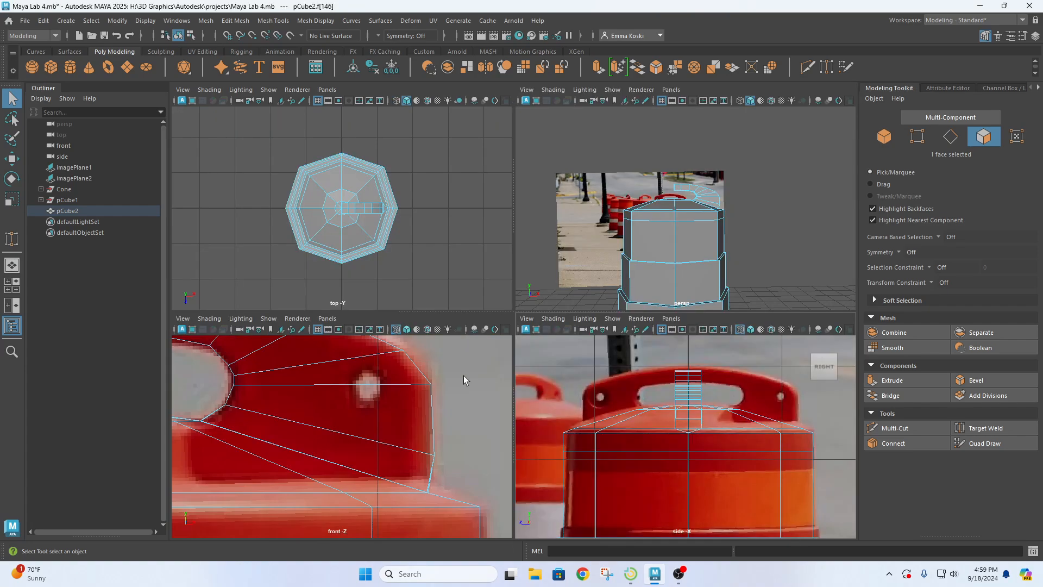
key("space")
scroll(350, 383, "down", 10)
scroll(412, 341, "up", 2)
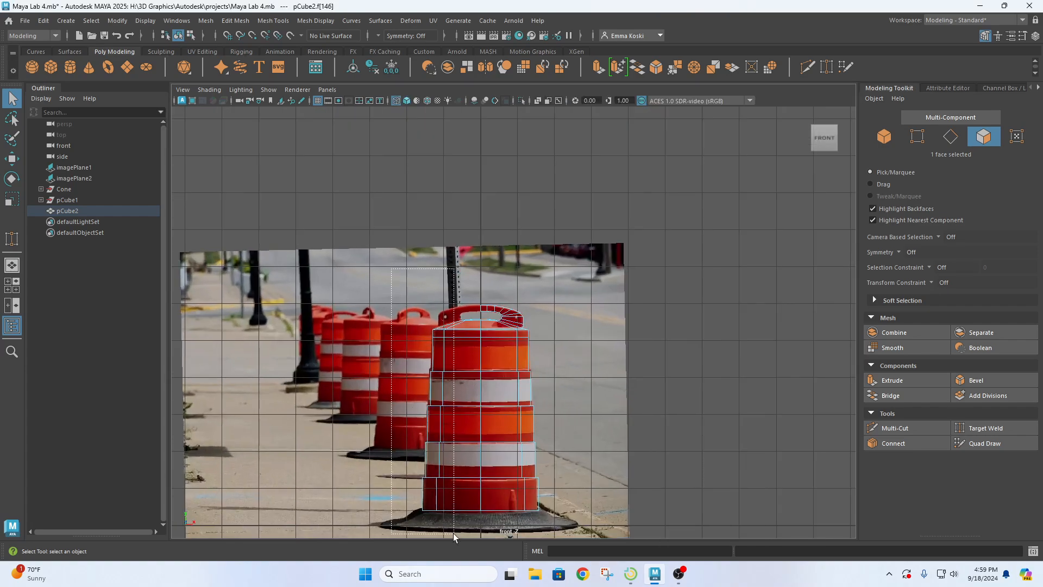
left_click_drag(466, 555, 472, 556)
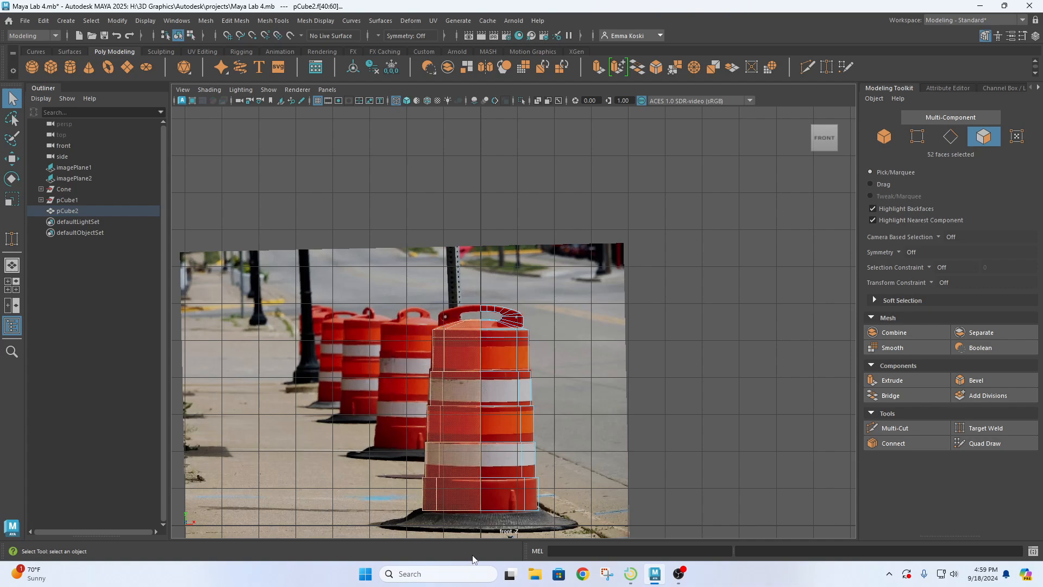
key("Delete")
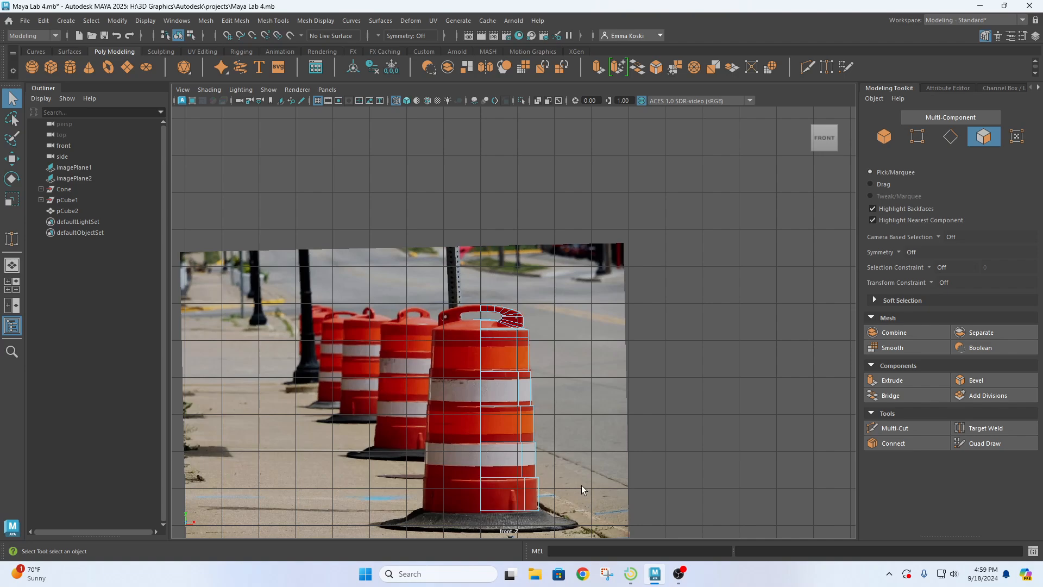
key("ctrl+z")
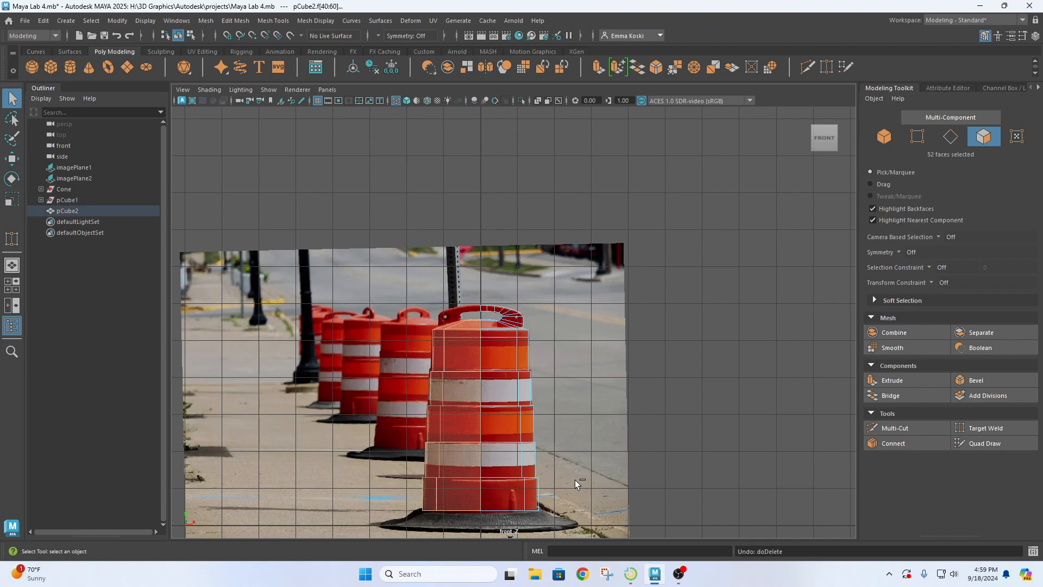
Delete the faces of the barrel half opposite the handle using a reduced face selection in the front view
key("space")
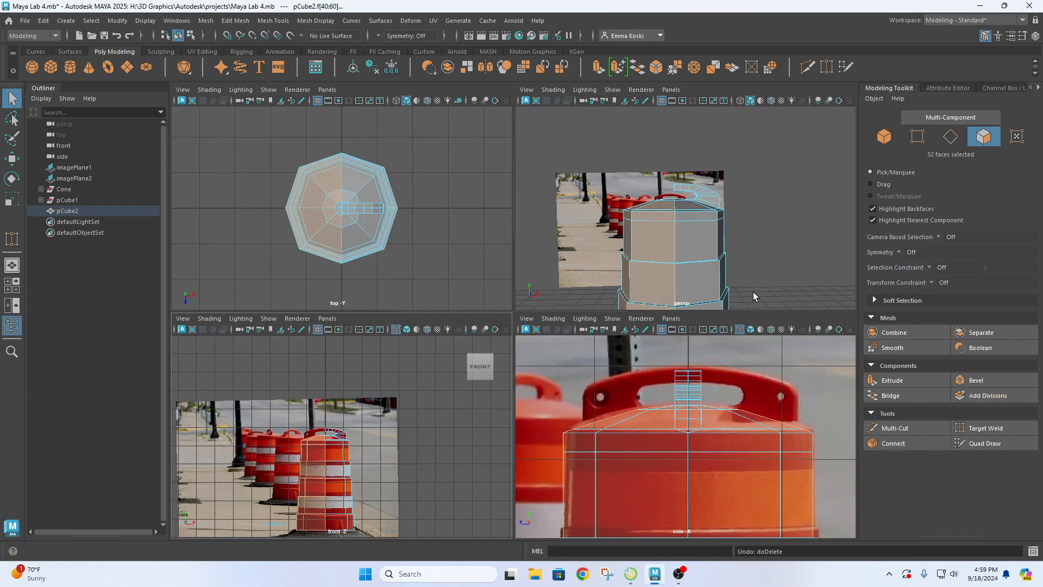
key("space")
scroll(481, 381, "down", 3)
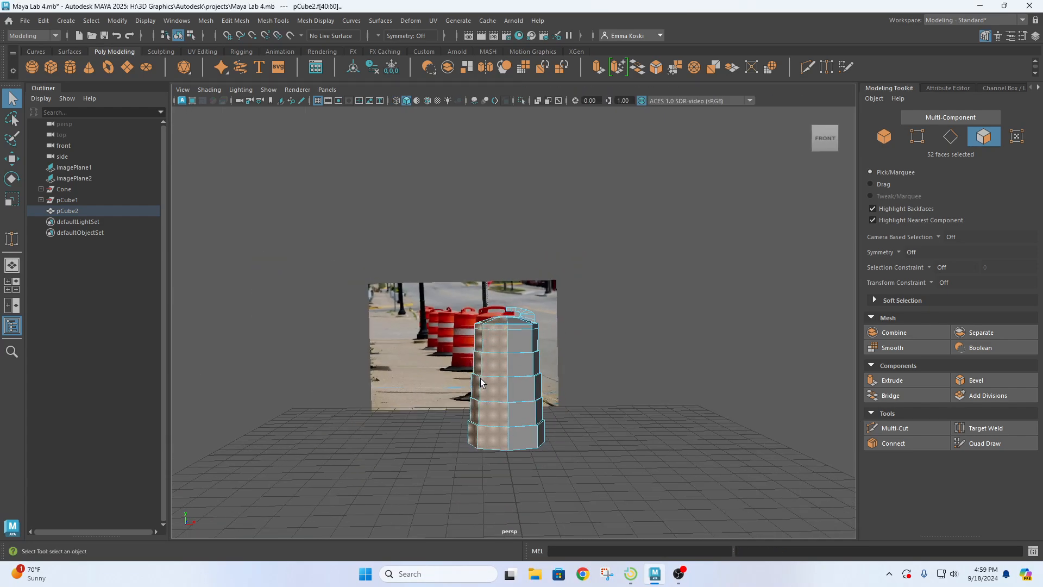
key("space")
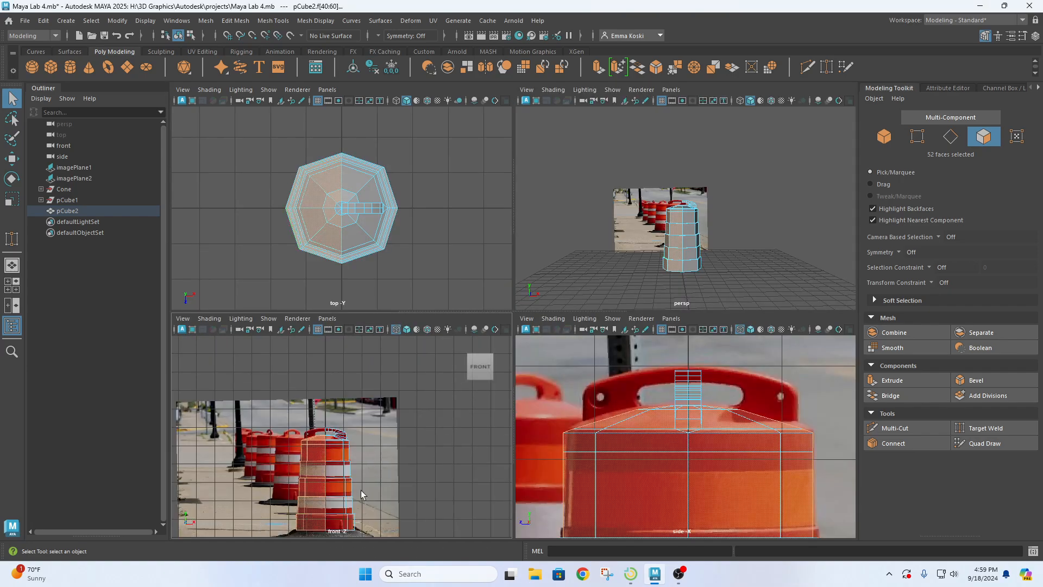
key("space")
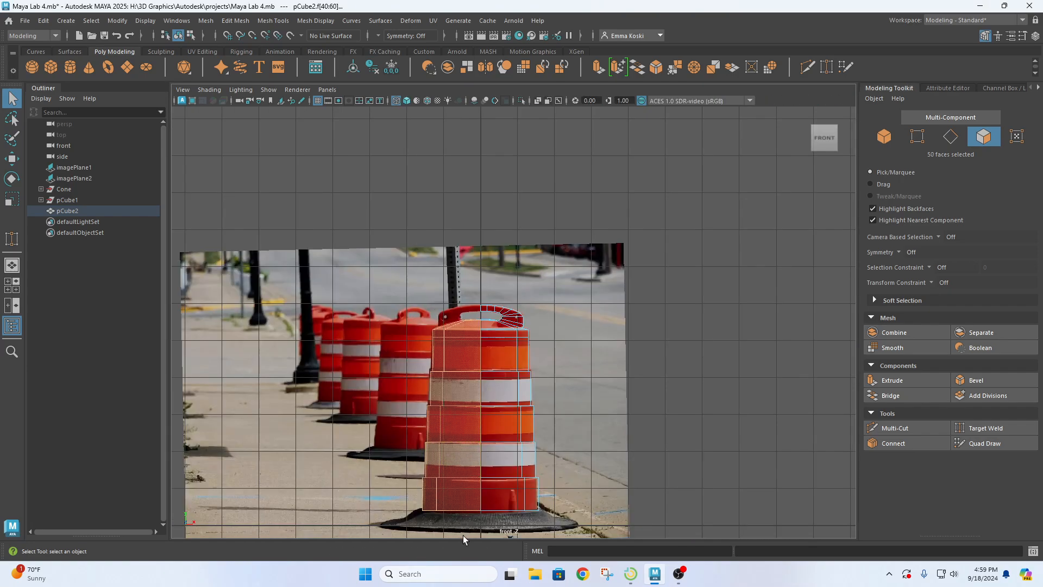
left_click(464, 520)
key("space")
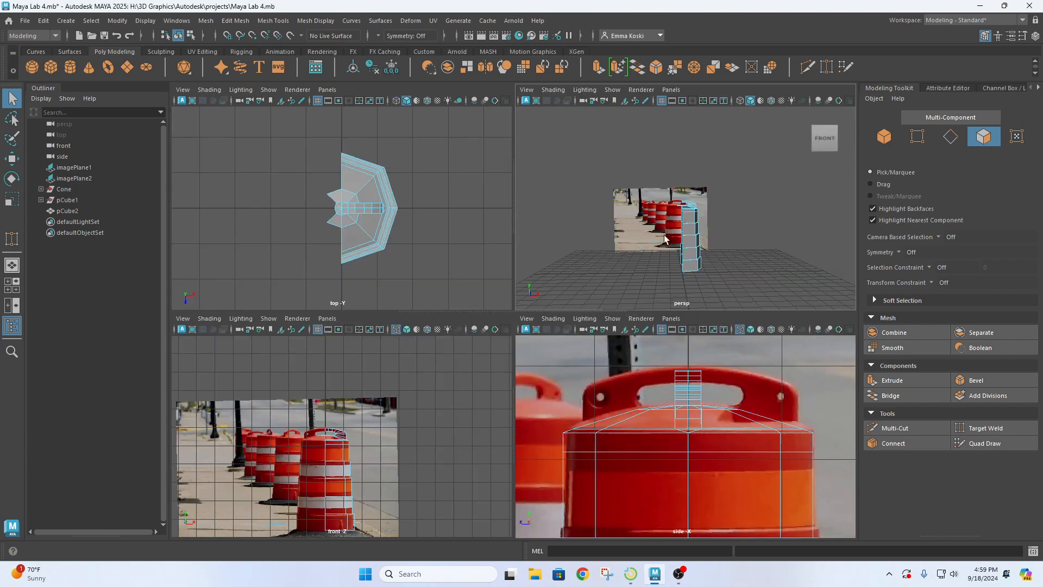
Delete the six leftover faces protruding past the centre line of the barrel top in the perspective view
key("space")
right_click_drag(509, 347, 476, 265)
scroll(508, 331, "up", 5)
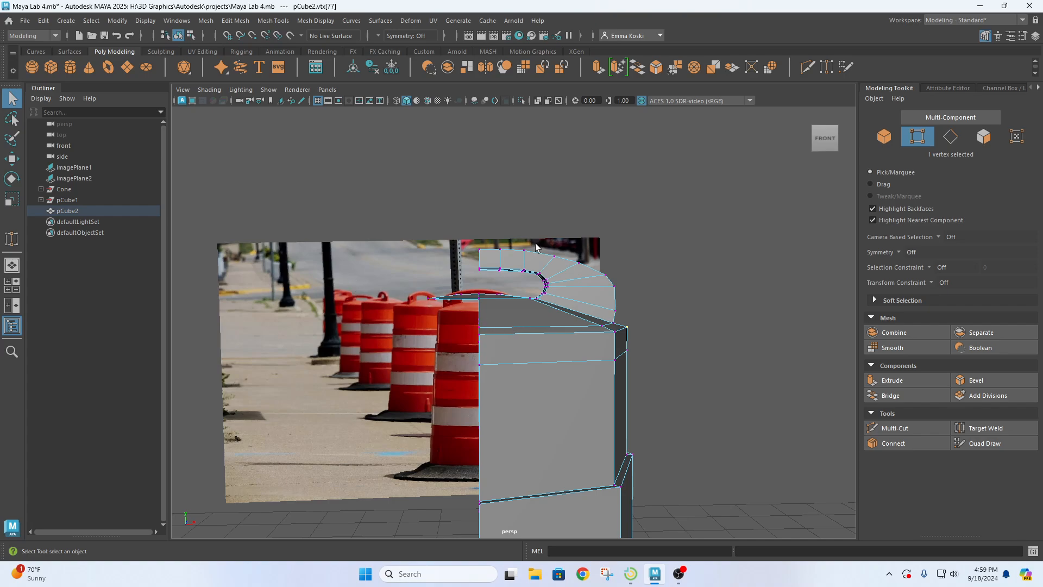
right_click_drag(535, 248, 544, 272)
left_click_drag(454, 305, 464, 445, "alt")
key("super")
left_click(304, 264)
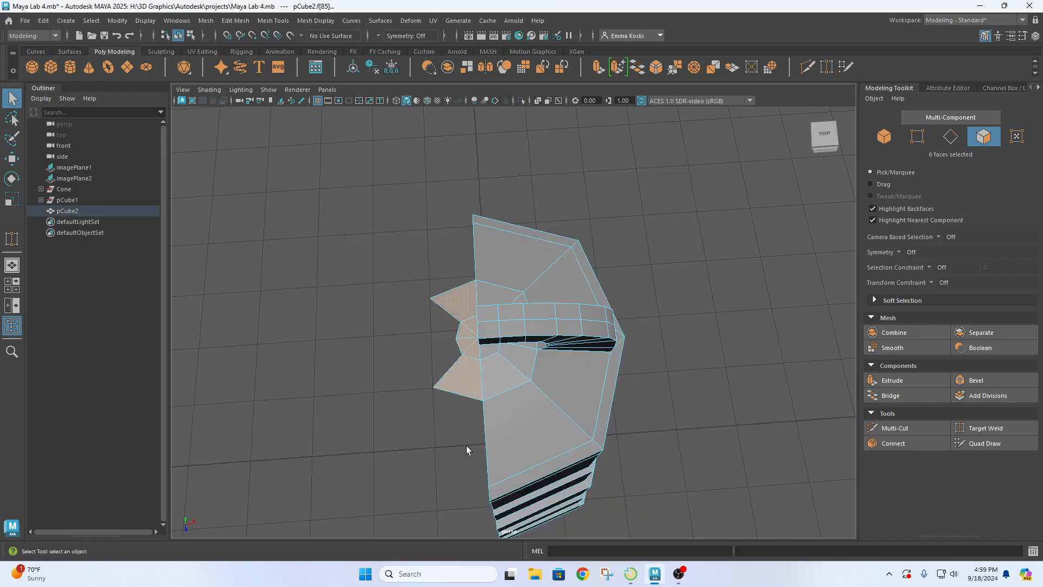
key("Delete")
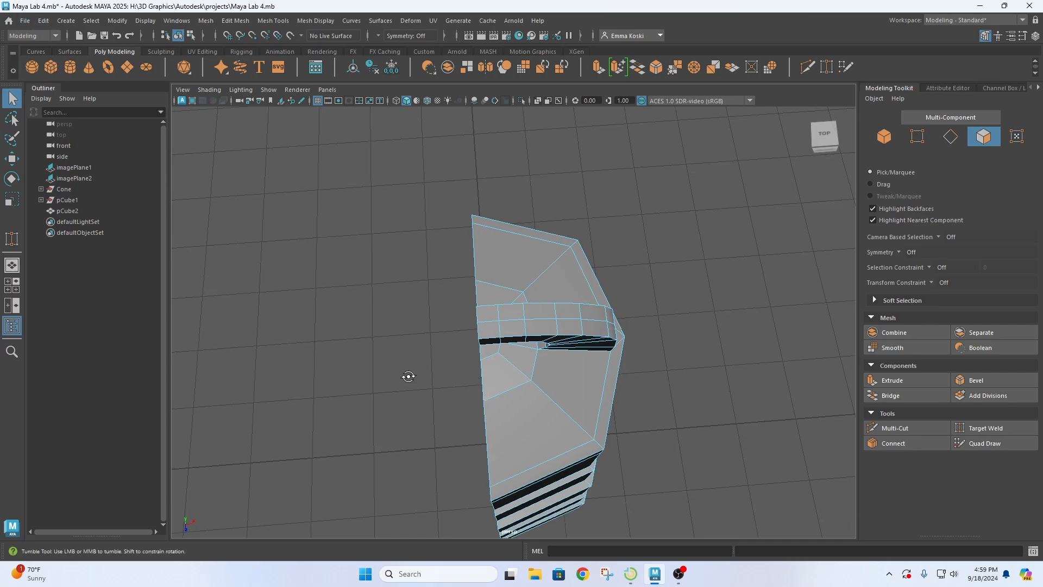
Slice the half barrel with Multi-Cut in the front view, running one vertical cut along the centre line from above the handle to below the base
left_click_drag(408, 377, 446, 278, "alt")
right_click(465, 243)
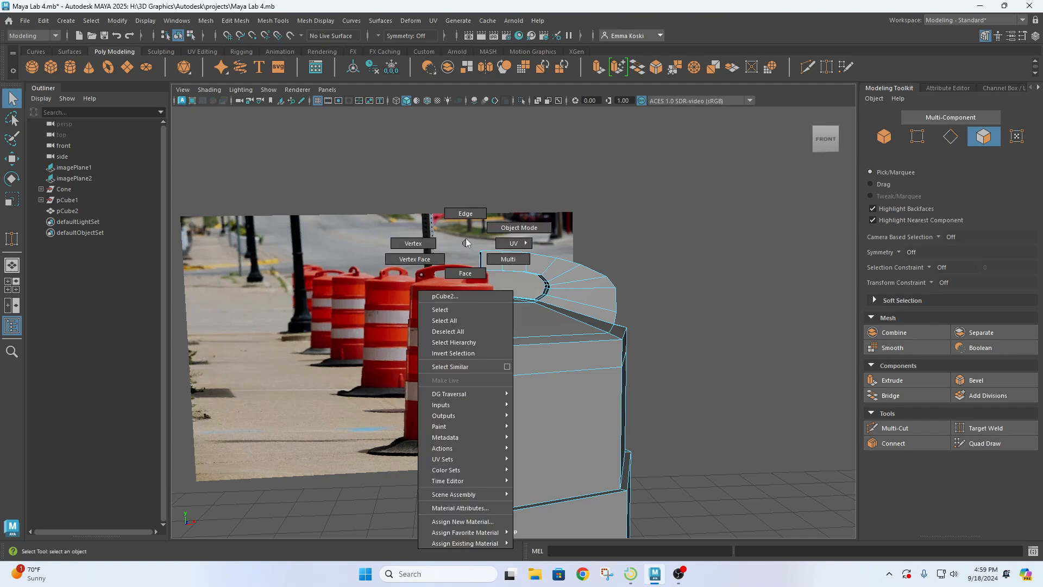
right_click_drag(466, 243, 466, 213)
scroll(458, 294, "down", 2)
left_click_drag(572, 375, 530, 399, "alt")
scroll(521, 361, "down", 4)
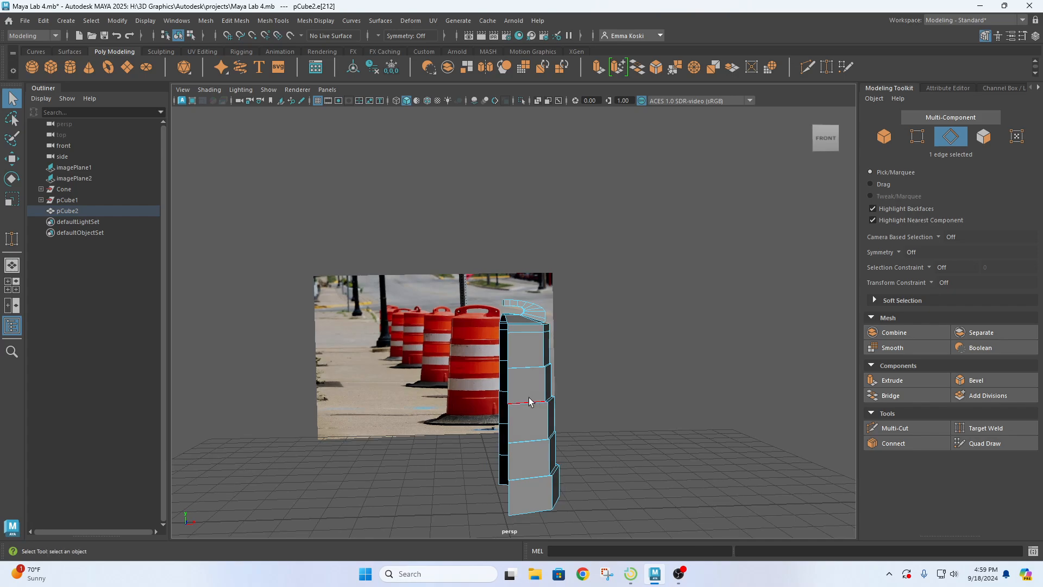
key("space")
key("space")
scroll(477, 461, "up", 3)
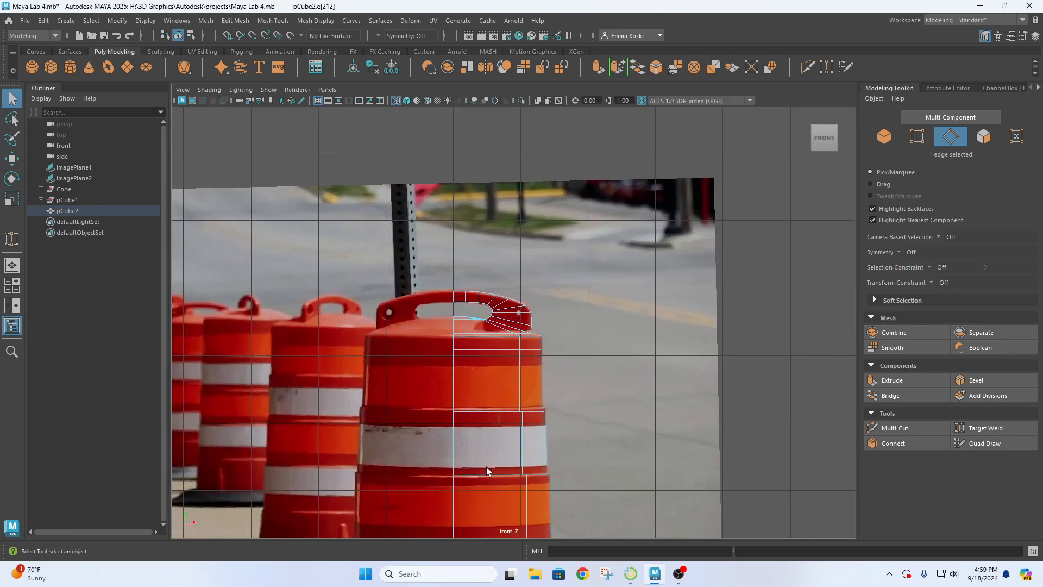
scroll(487, 467, "up", 1)
middle_click_drag(496, 458, 476, 423, "alt")
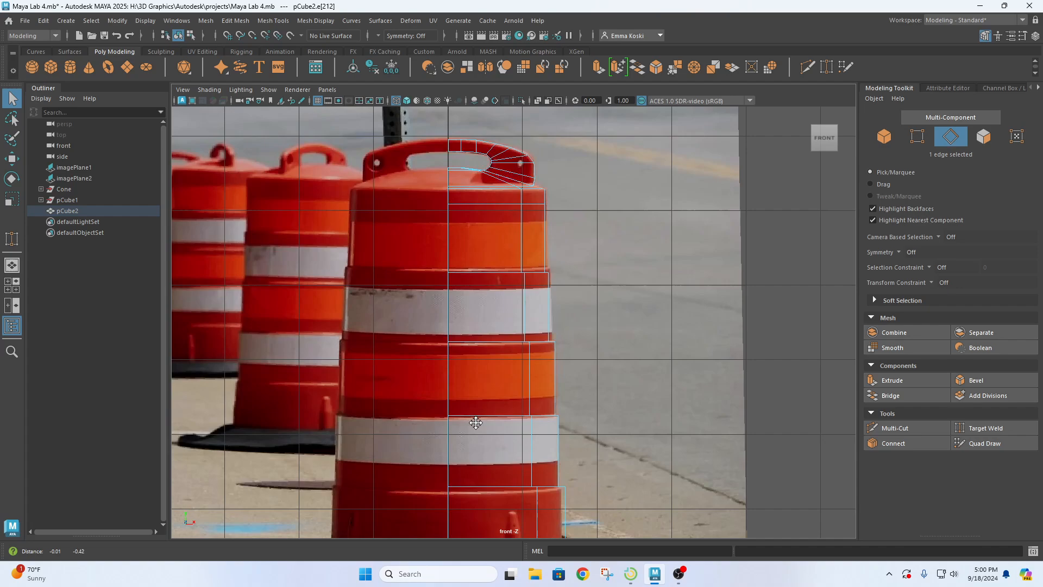
scroll(476, 421, "down", 5)
scroll(478, 418, "up", 1)
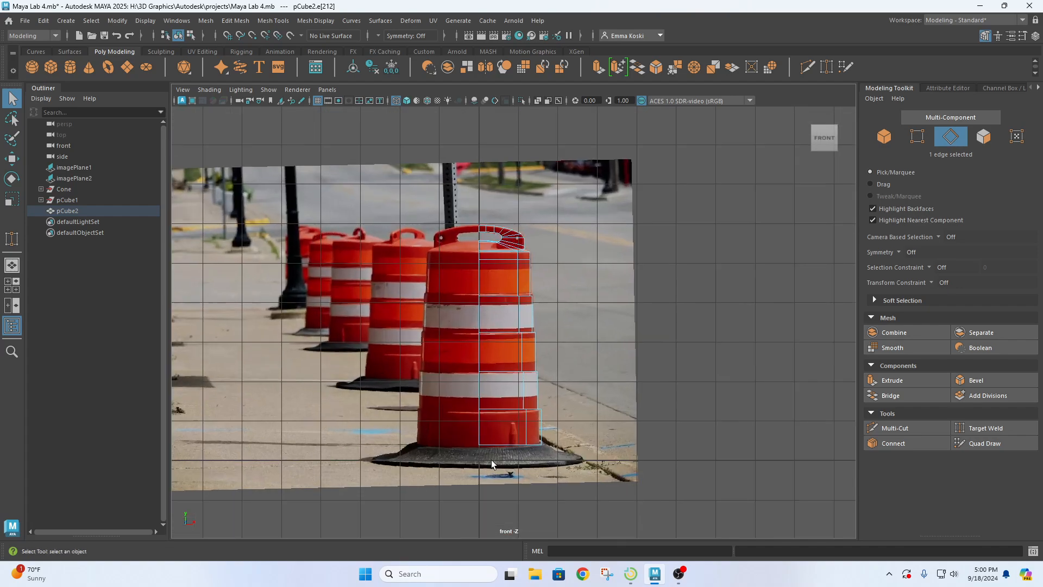
left_click(894, 428)
scroll(468, 321, "up", 1)
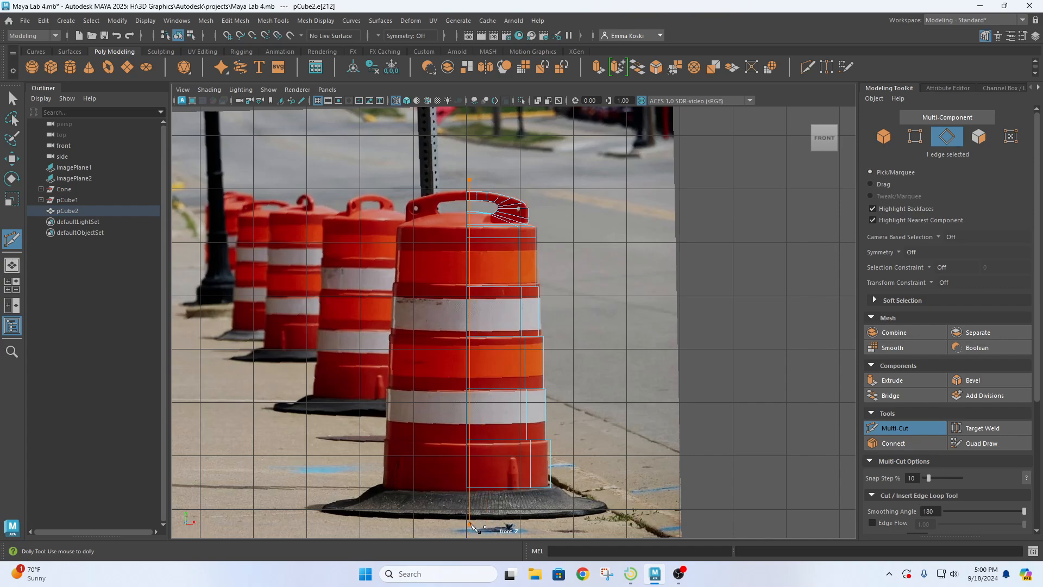
left_click_drag(471, 523, 471, 523)
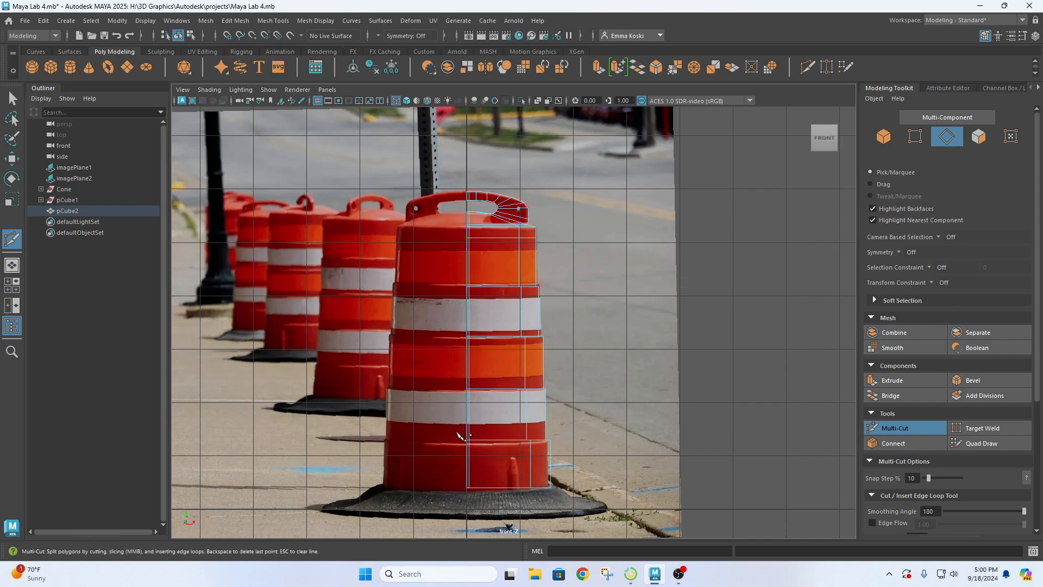
Delete the thin strip of faces between the new cut and the half barrel's open side, using face selection in the front view
key("w")
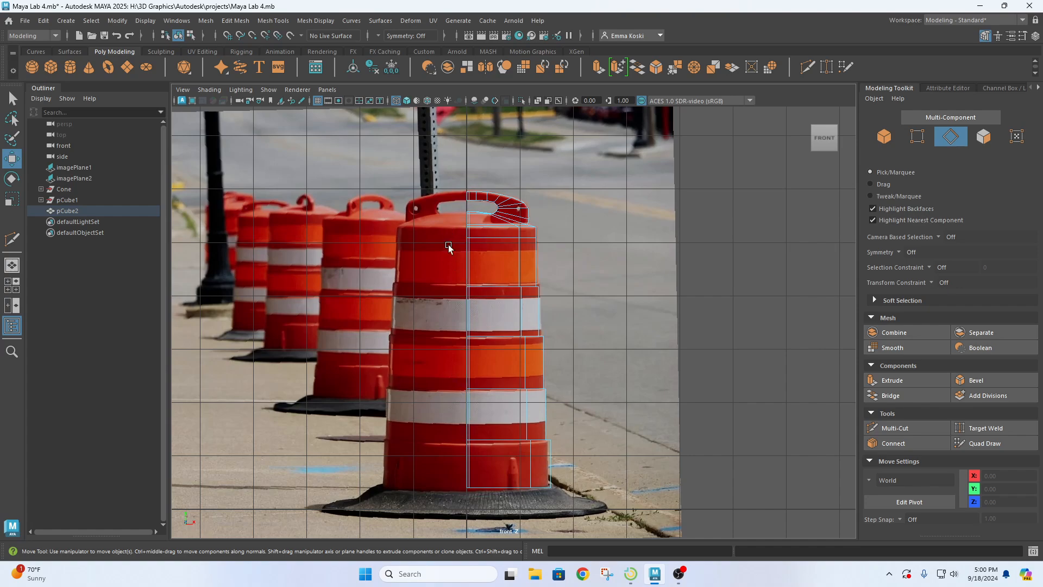
right_click_drag(459, 183, 447, 168)
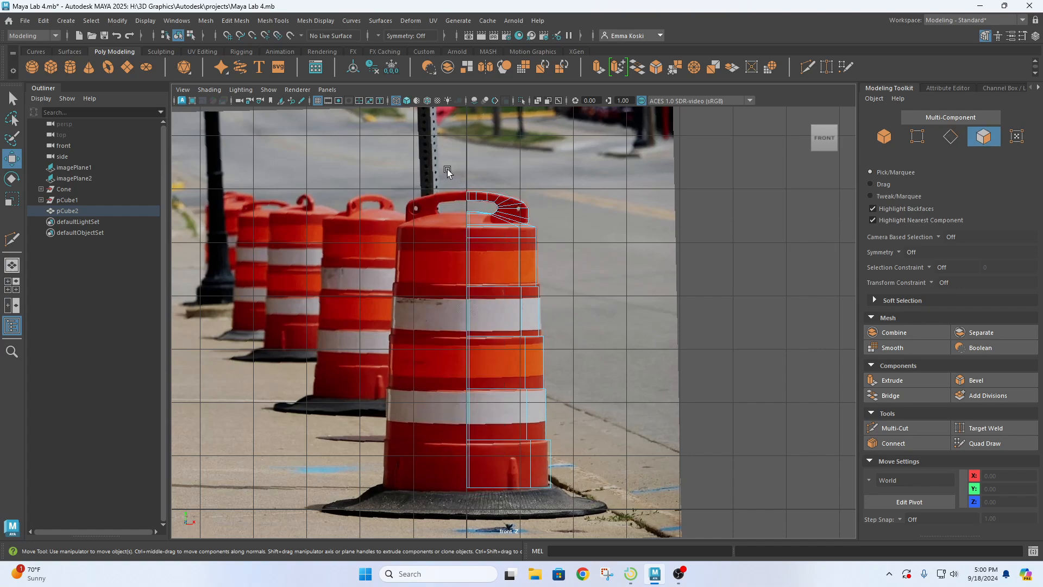
left_click_drag(447, 167, 467, 533)
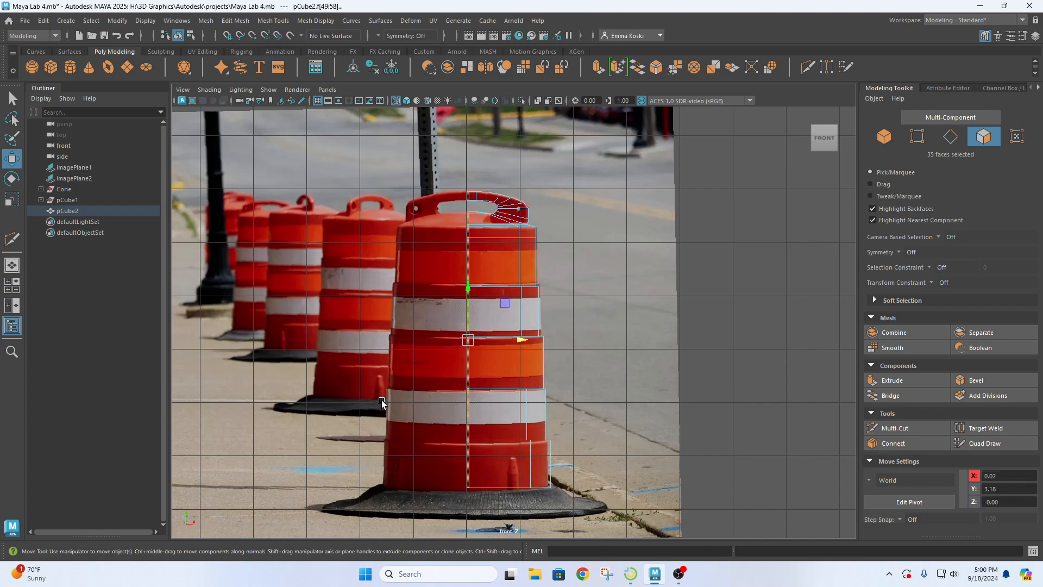
left_click(428, 190)
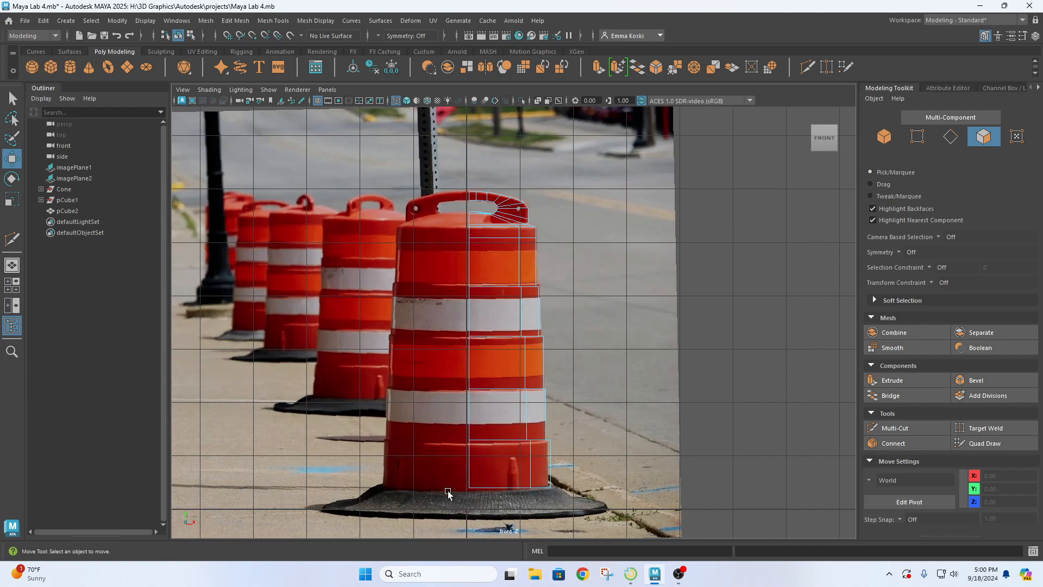
Select the whole half barrel in object mode in the perspective view and inspect its open side and handle
key("space")
key("space")
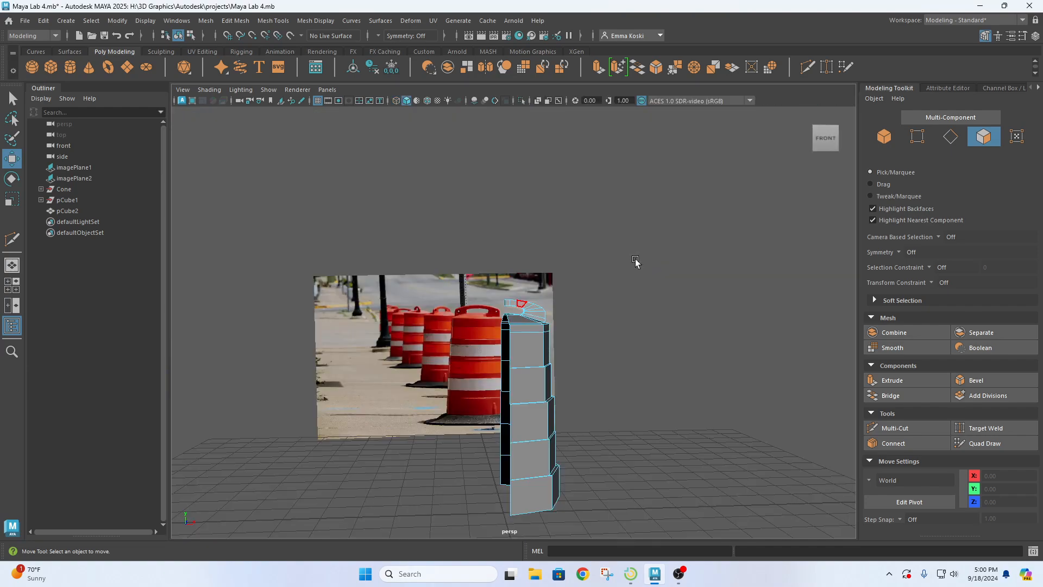
right_click_drag(517, 262, 549, 253)
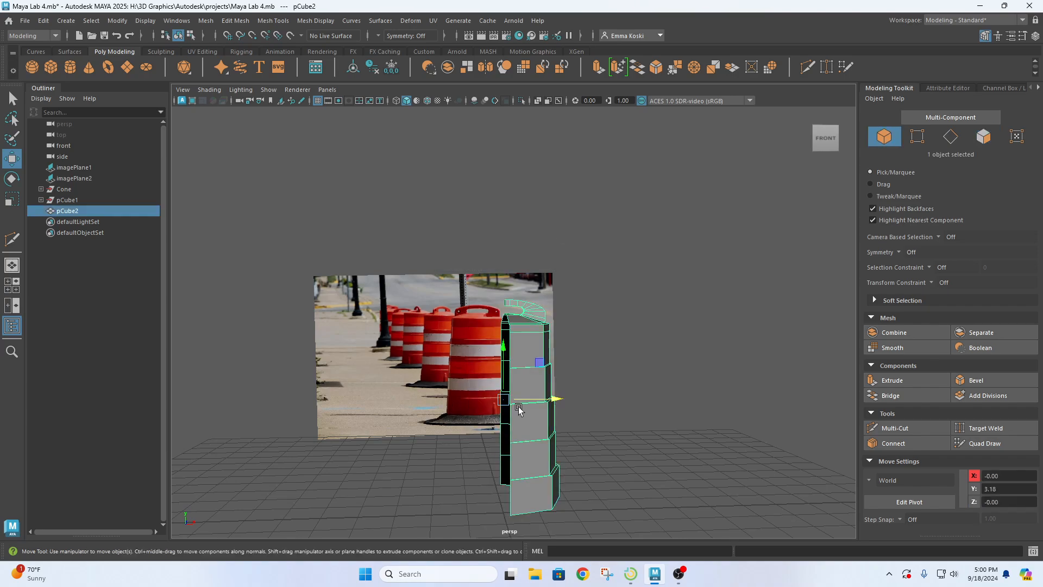
left_click_drag(548, 374, 502, 342, "alt")
scroll(500, 321, "up", 5)
left_click_drag(486, 295, 482, 274, "alt")
scroll(543, 353, "down", 10)
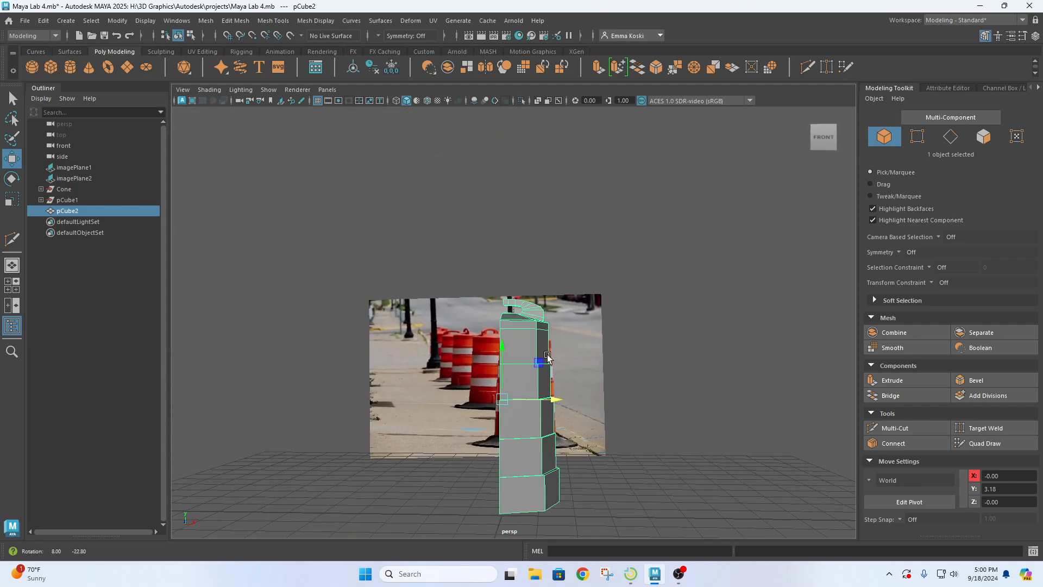
left_click_drag(574, 424, 586, 389, "alt")
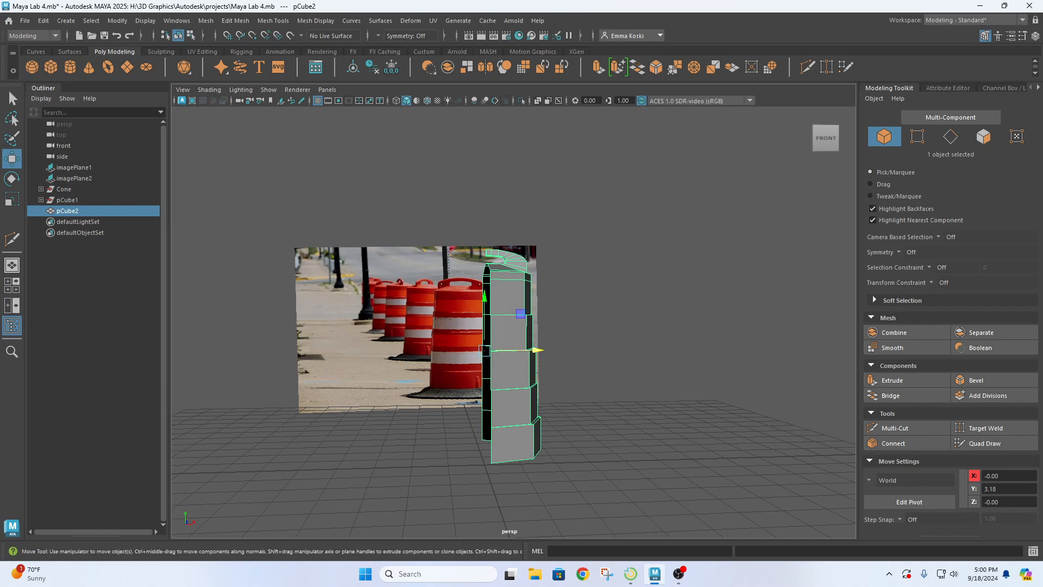
mouse_move(565, 348)
left_mouse_down("alt")
mouse_move(591, 342)
mouse_move(554, 335)
left_mouse_up("alt")
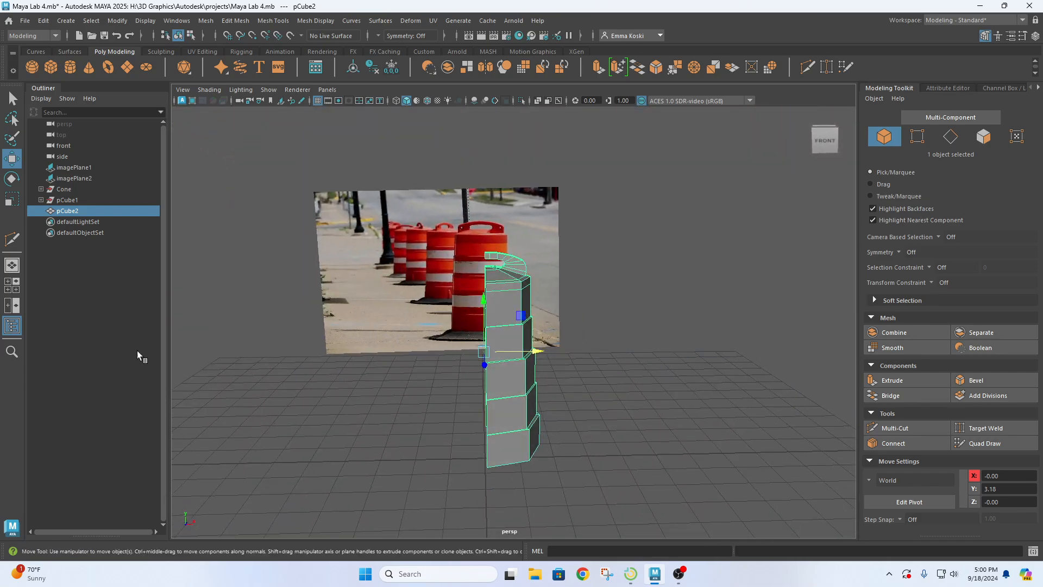